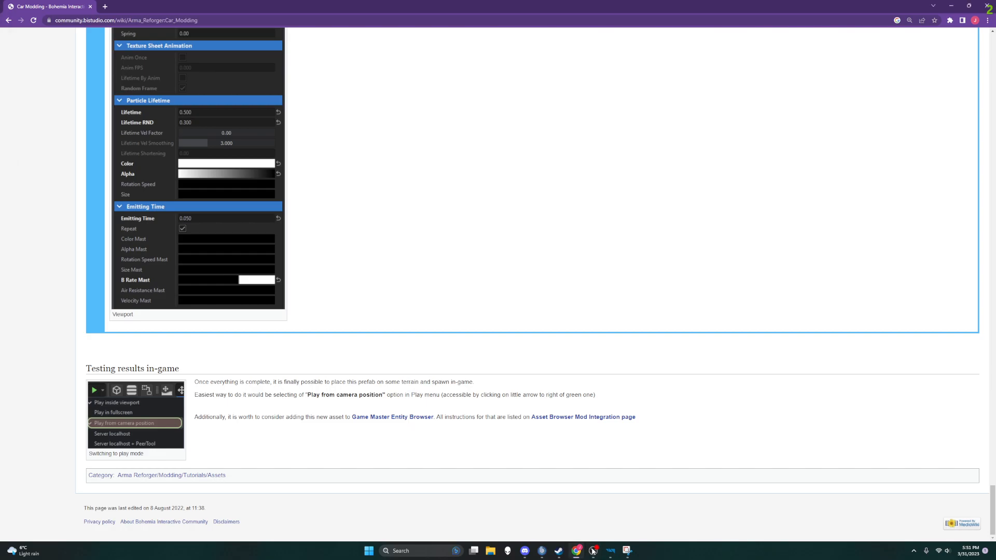
Step: Switch to the World Editor and inspect the yellow UAZ469_modded vehicle with its roof-mounted gun
mouse_move(610, 551)
click(602, 514)
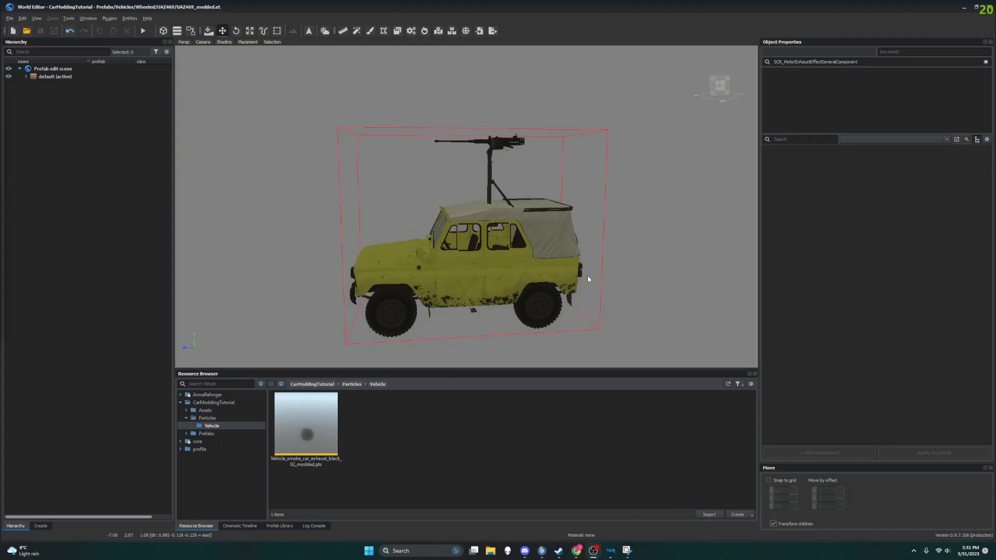
right_drag(421, 247, 426, 255)
middle_drag(426, 255, 427, 254)
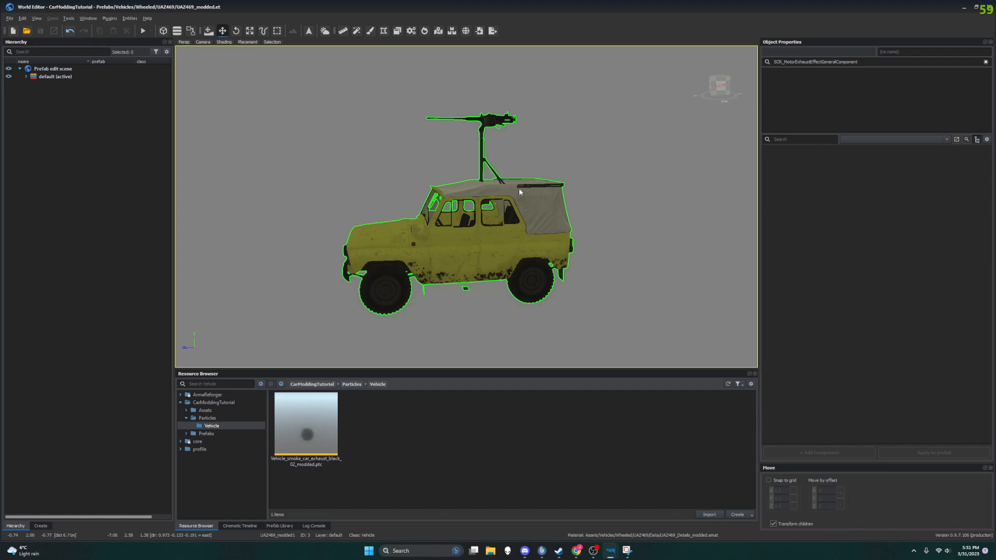
mouse_move(513, 268)
right_down()
mouse_move(469, 258)
mouse_move(516, 279)
right_up()
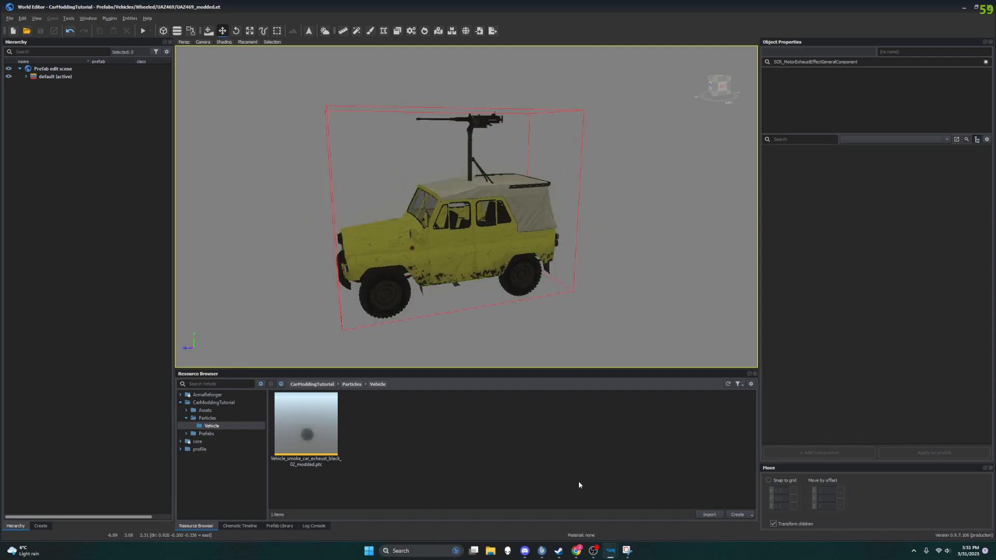
Step: Review the "Changing exhaust effects" and "Testing results in-game" sections of the Car Modding wiki page in the browser
click(576, 550)
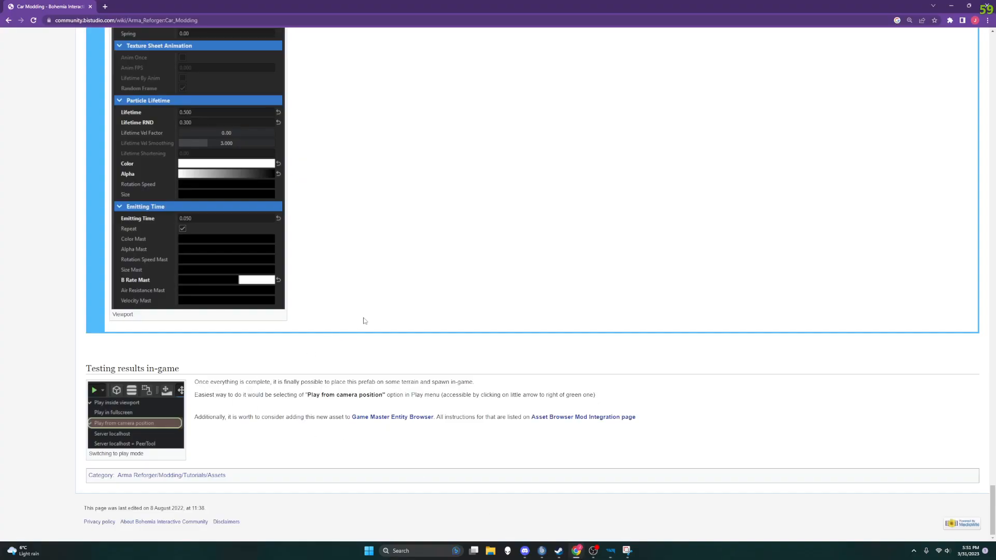
scroll(364, 321, up, 20)
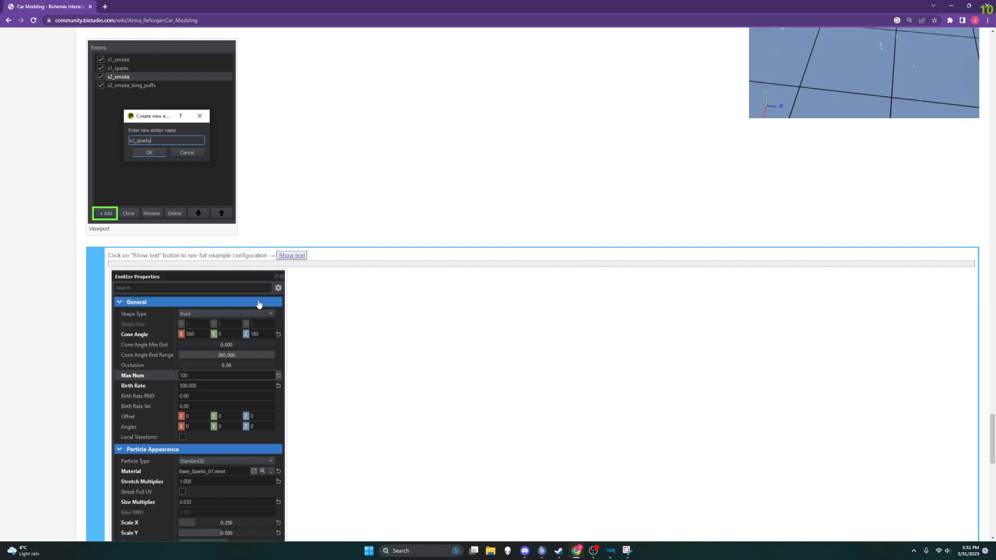
scroll(276, 309, up, 7)
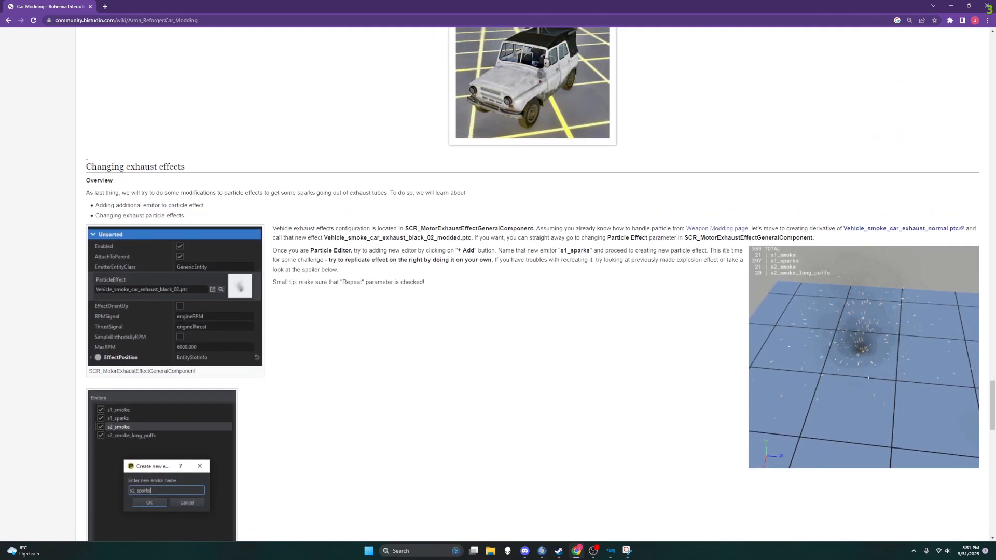
drag(86, 162, 186, 167)
click(415, 157)
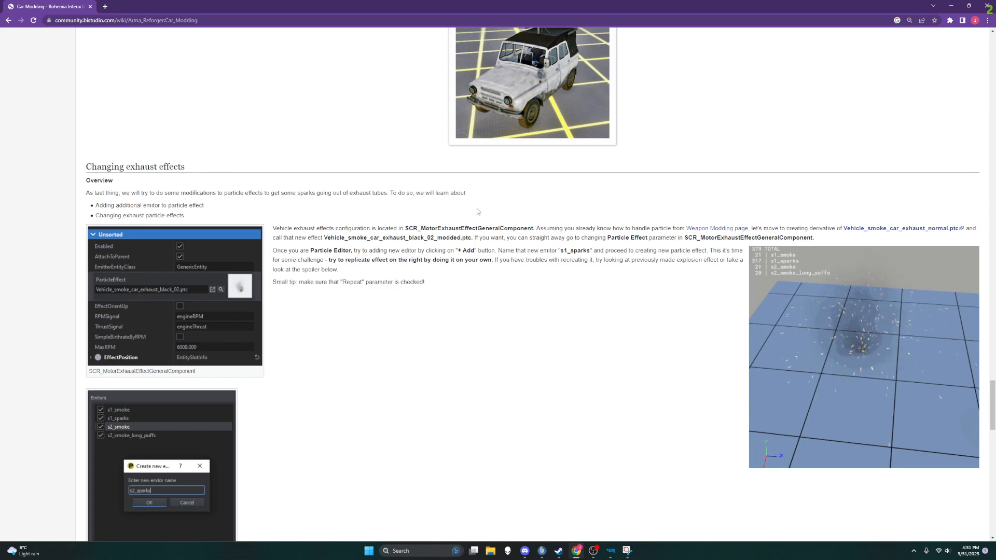
scroll(478, 213, down, 20)
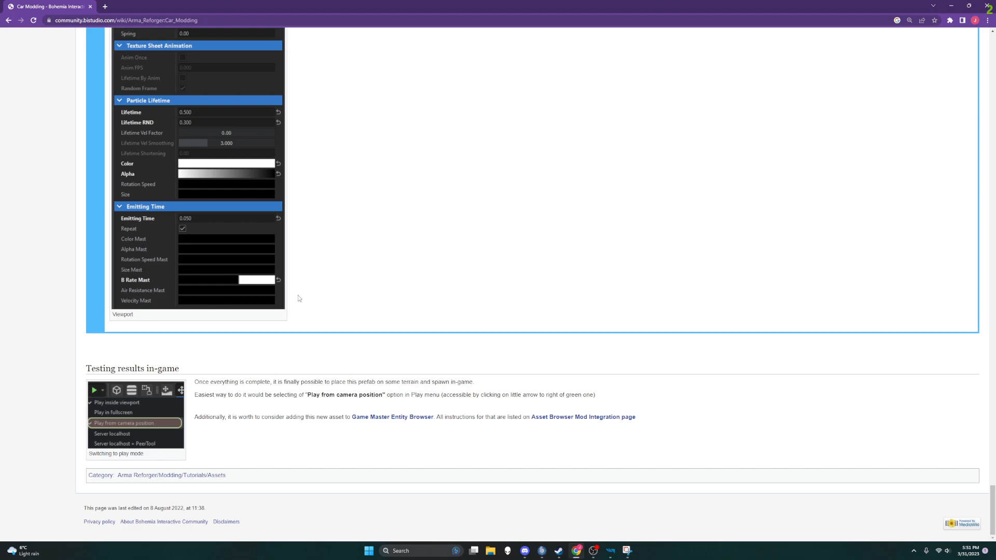
ctrl+scroll(297, 295, up, 1)
ctrl+scroll(465, 408, down, 1)
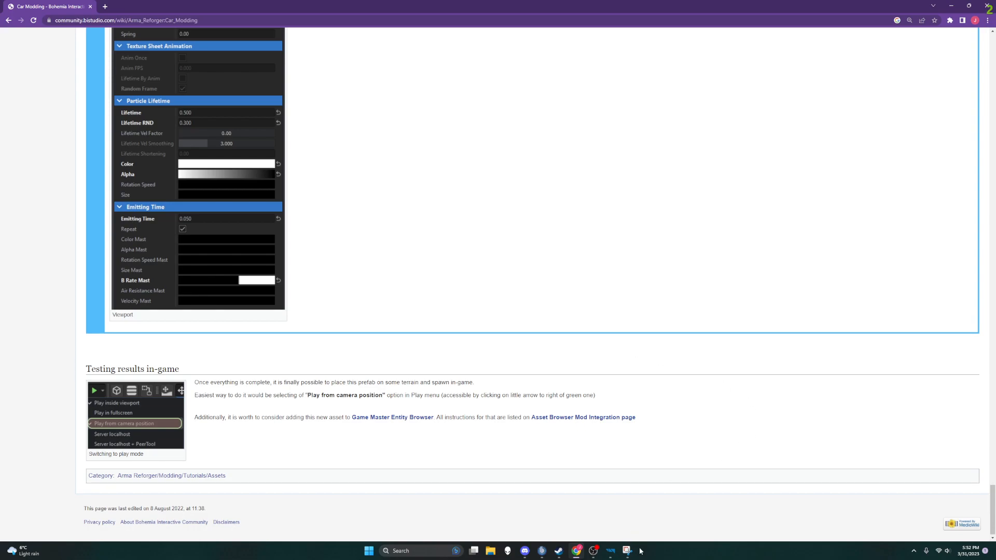
Step: Return to the World Editor, check its file commands, and view the modded UAZ469 from the front side
click(596, 555)
click(628, 553)
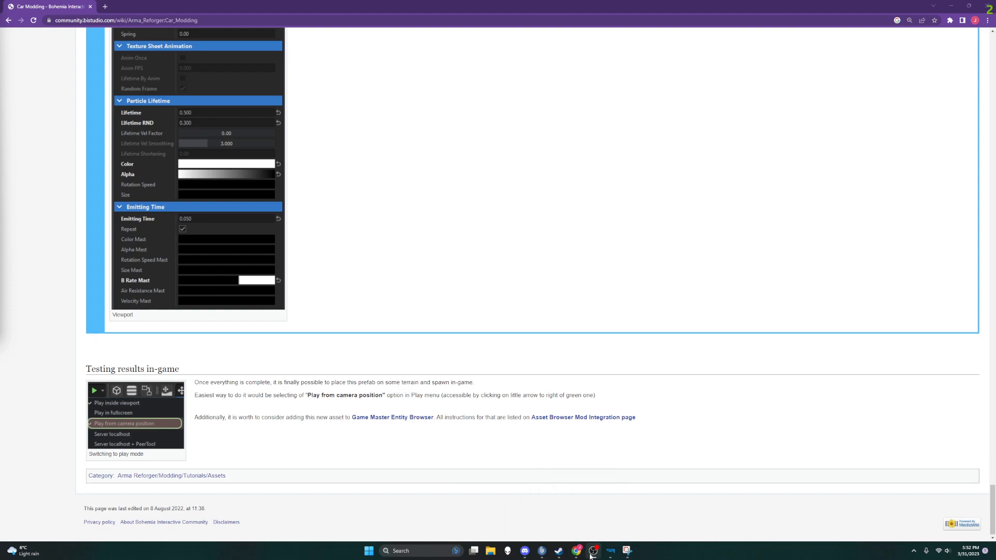
mouse_move(613, 553)
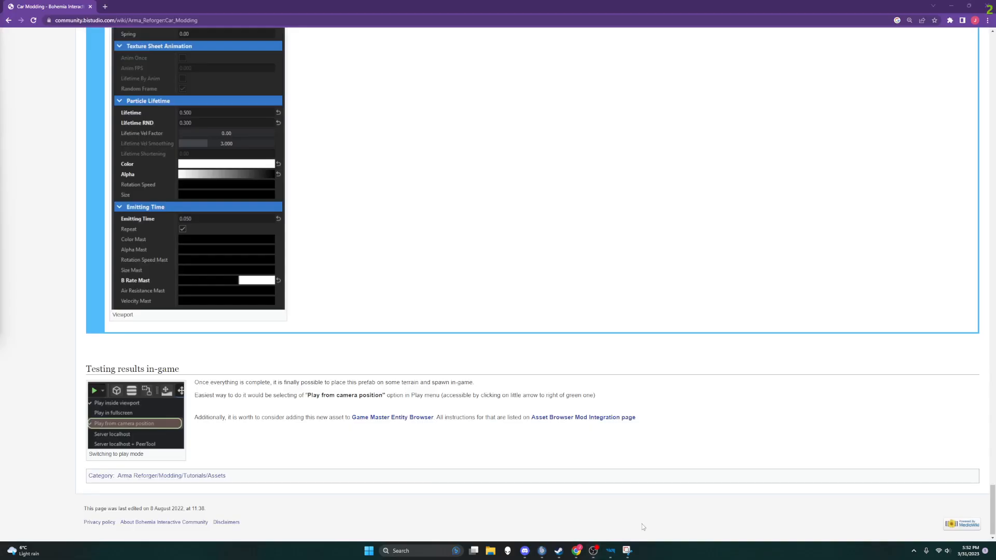
click(652, 511)
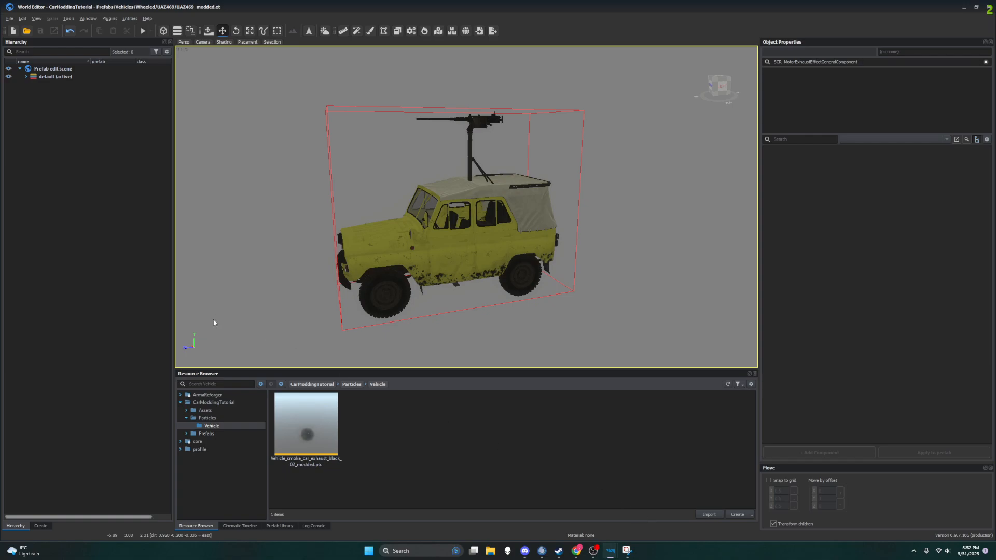
click(10, 18)
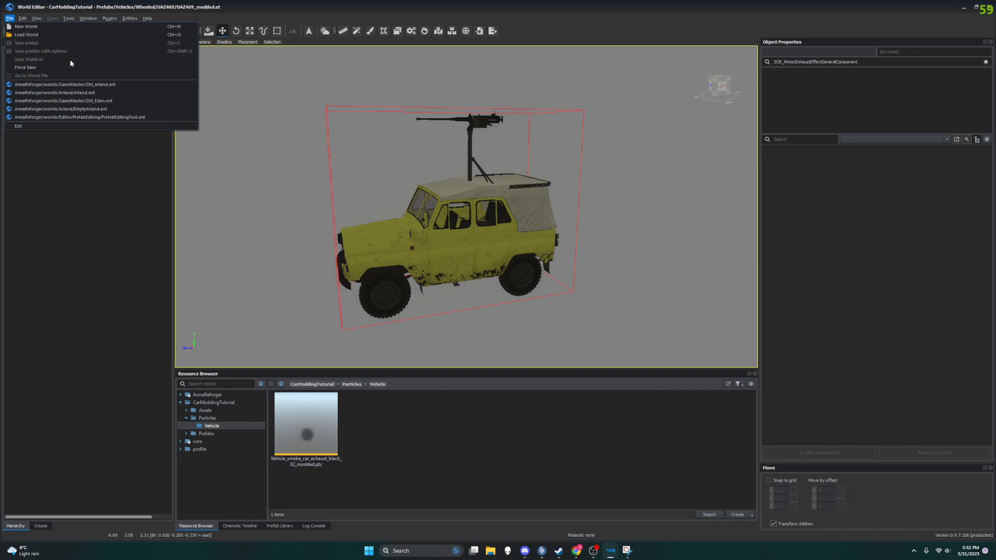
click(91, 179)
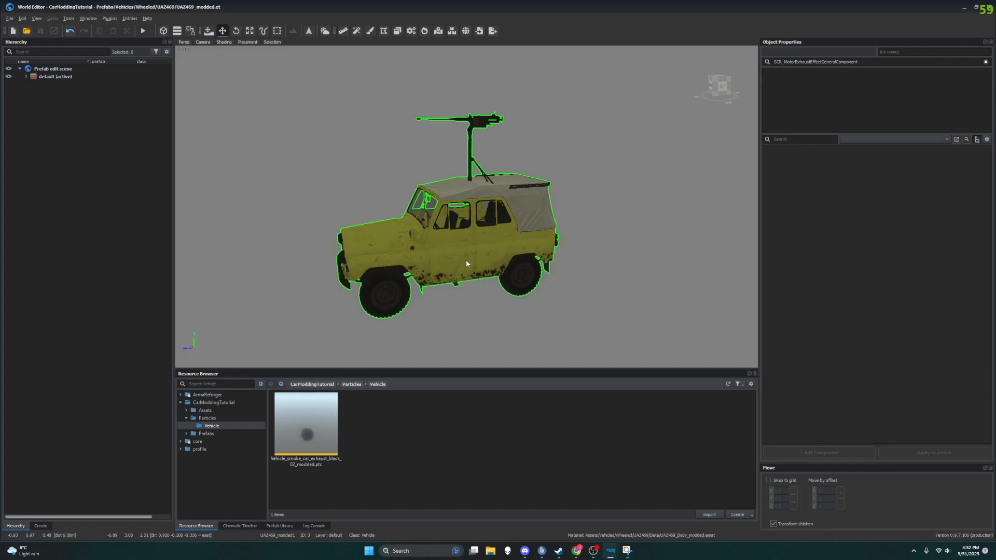
right_drag(385, 267, 311, 263)
middle_drag(492, 265, 469, 267)
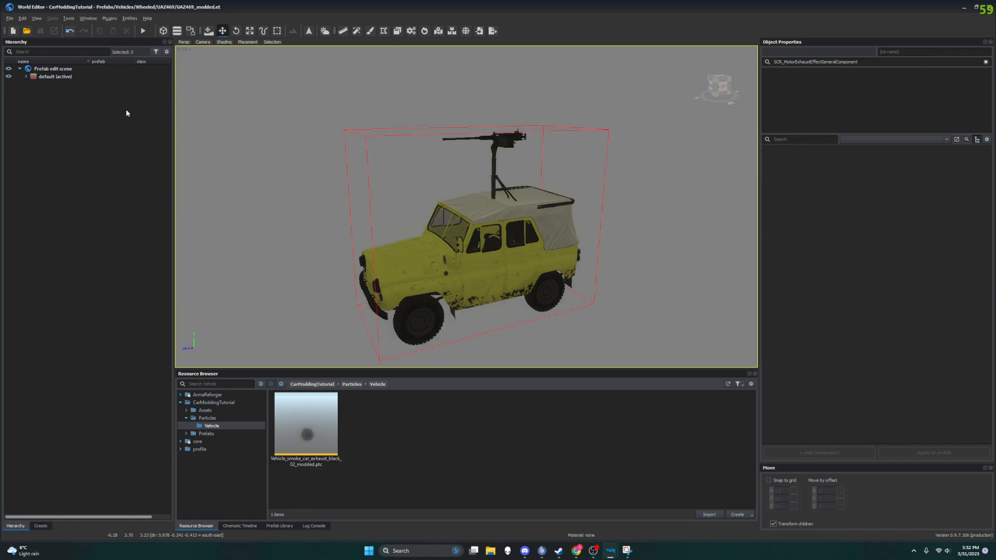
Step: Switch to the Enfusion Workbench and close the Fire_Clusters_2.emat material so the UAZ469_modded prefab preview is in view
click(965, 8)
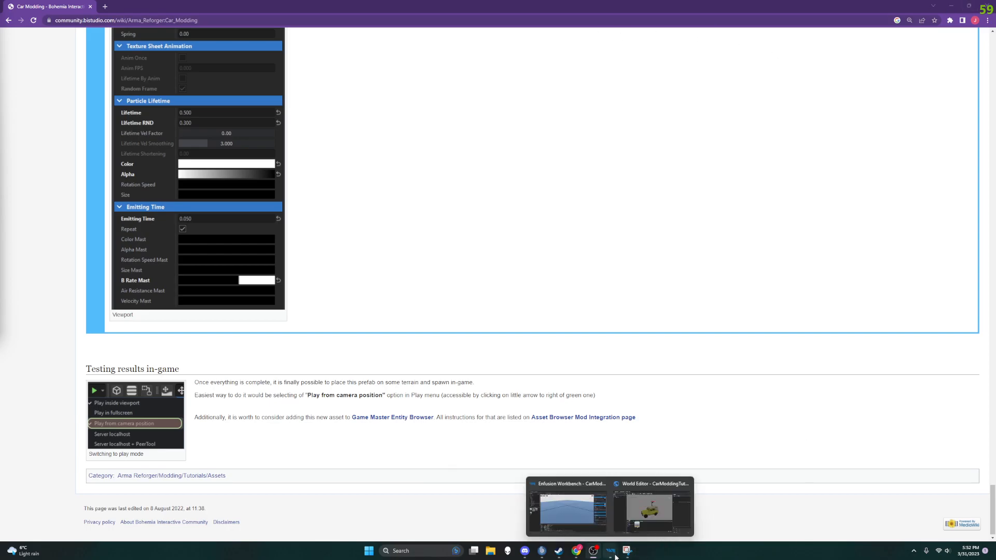
click(605, 534)
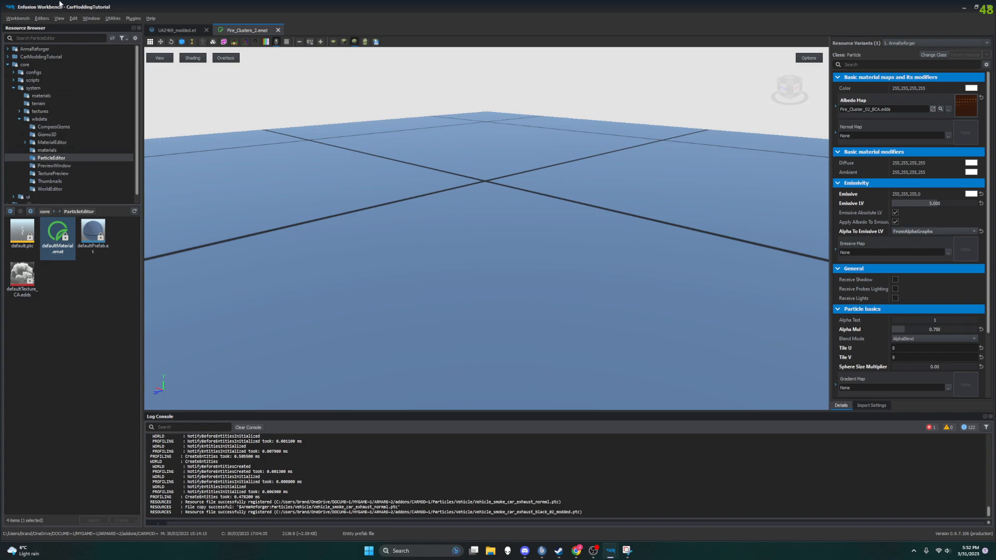
click(278, 30)
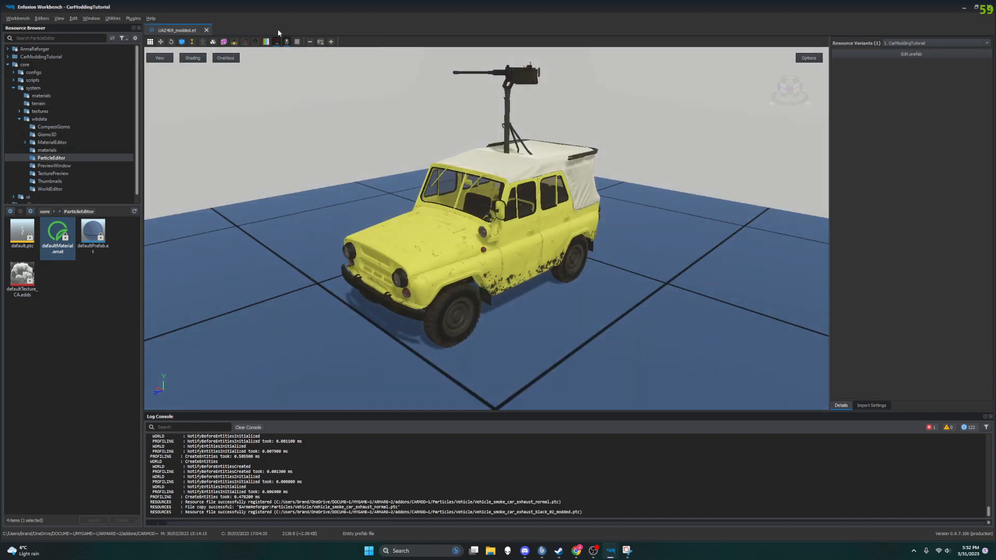
mouse_move(488, 229)
mouse_down()
mouse_move(576, 259)
mouse_move(612, 208)
mouse_move(524, 207)
mouse_move(478, 244)
mouse_up()
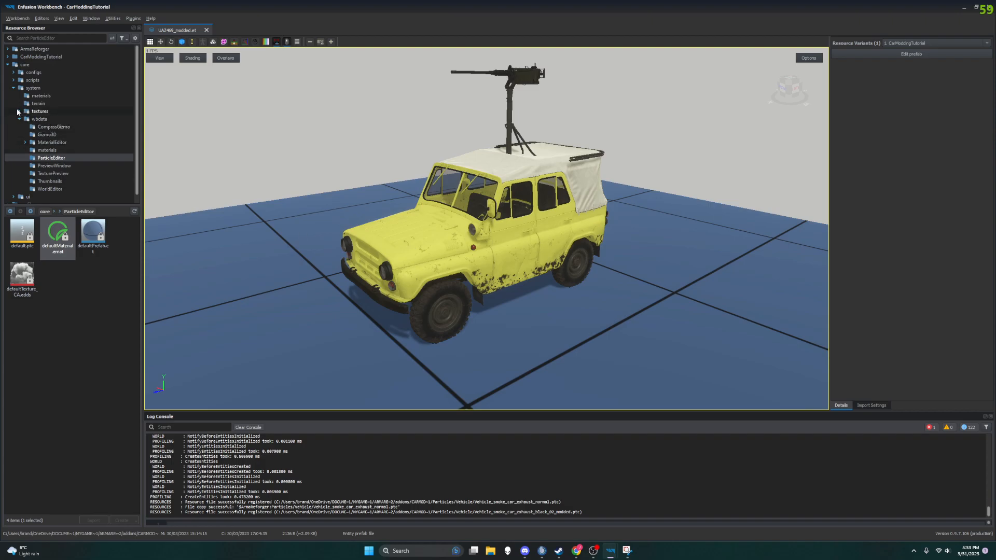
Step: Collapse the core resources and open the GM_Eden.ent world from ArmaReforger's worlds/GameMaster folder
click(14, 89)
click(8, 64)
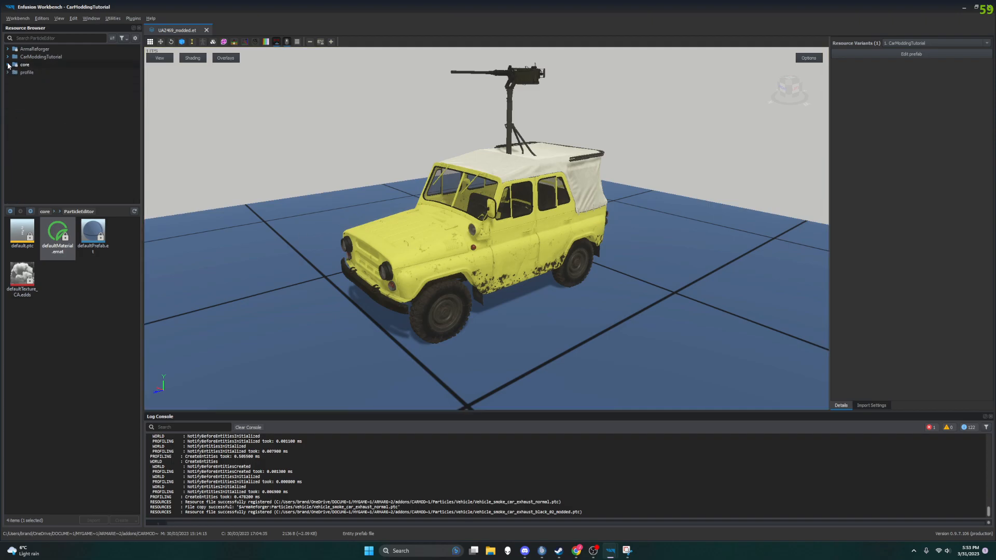
click(8, 49)
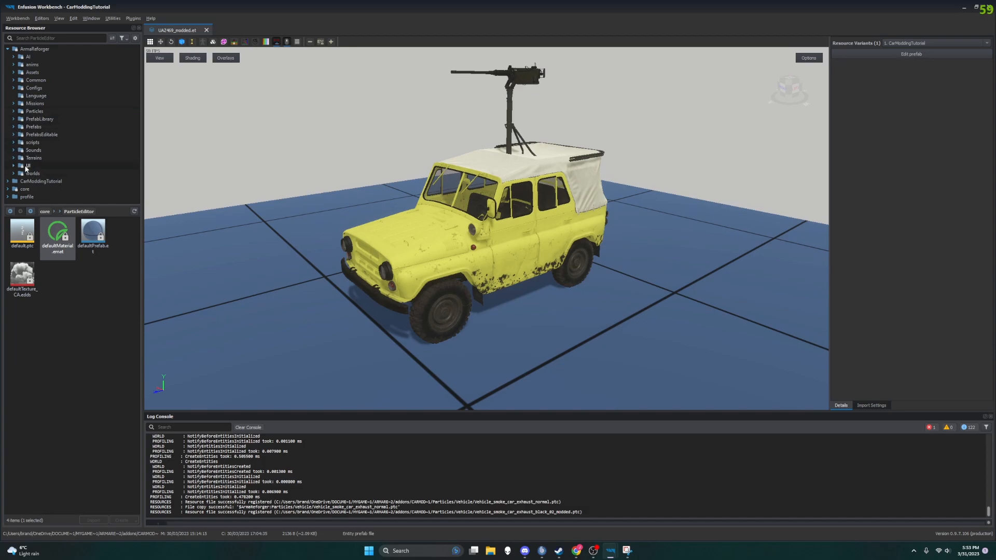
click(14, 174)
scroll(38, 181, down, 2)
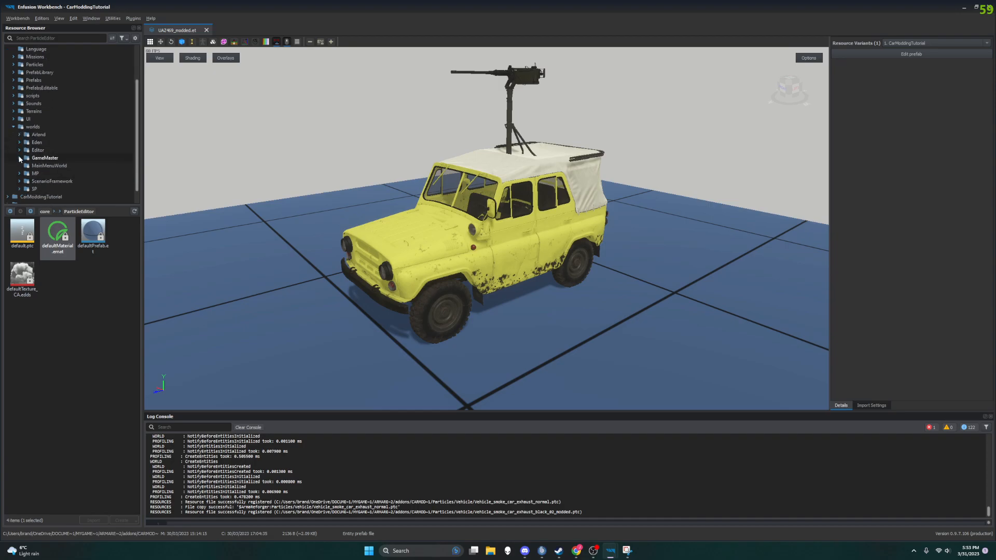
click(19, 158)
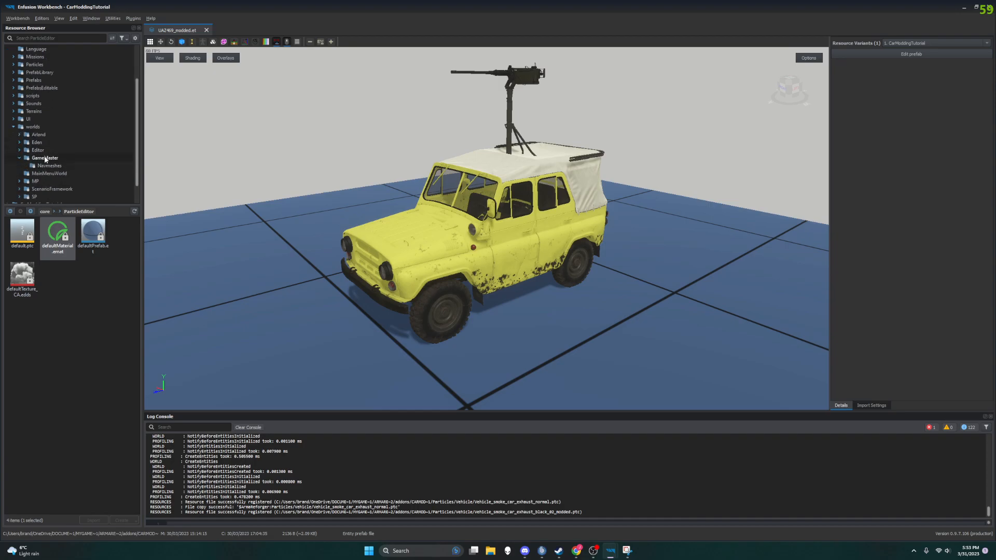
click(45, 159)
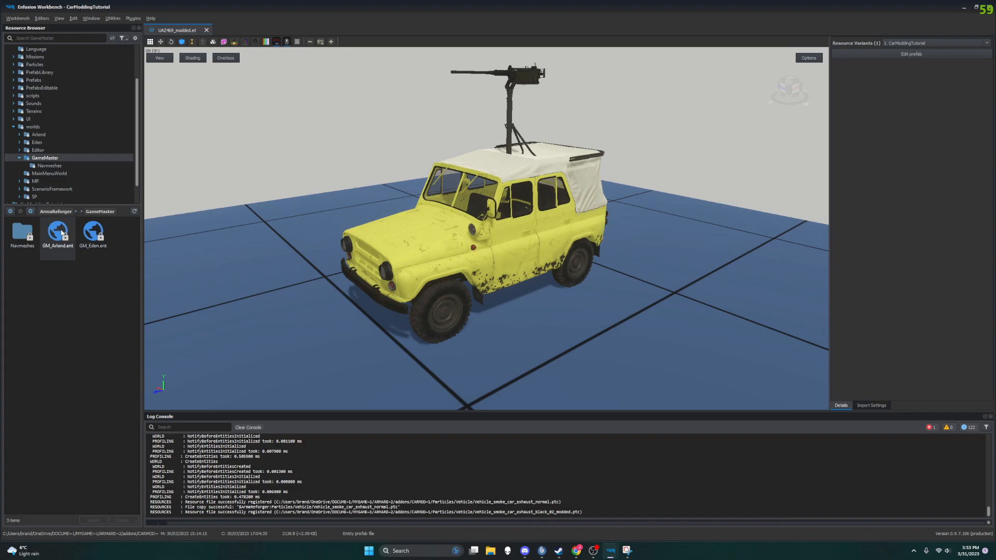
double_click(93, 233)
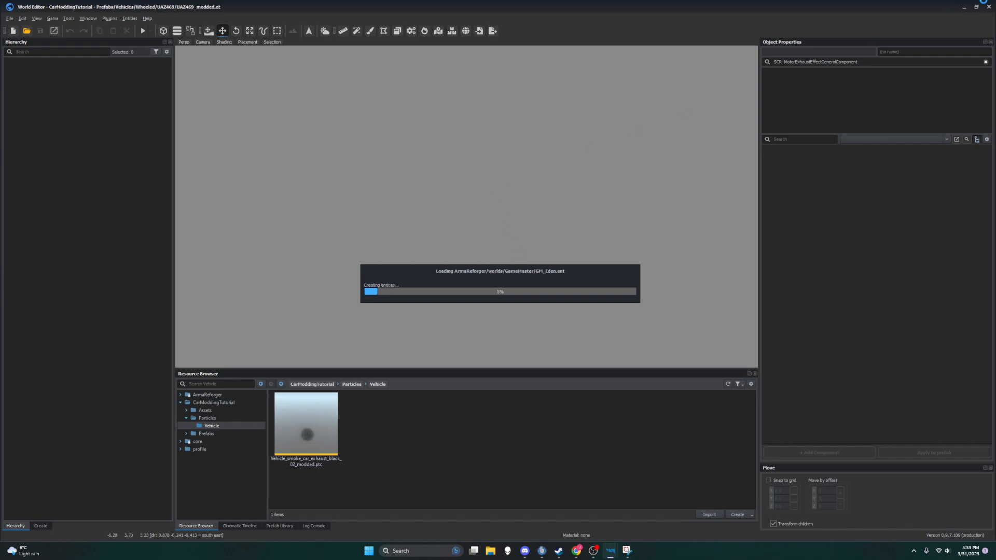
mouse_move(614, 557)
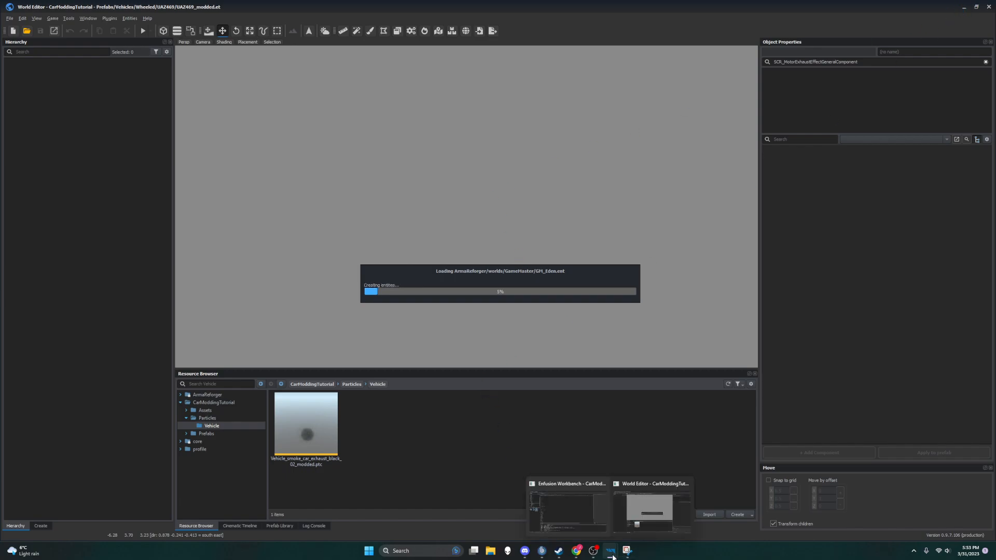
click(580, 513)
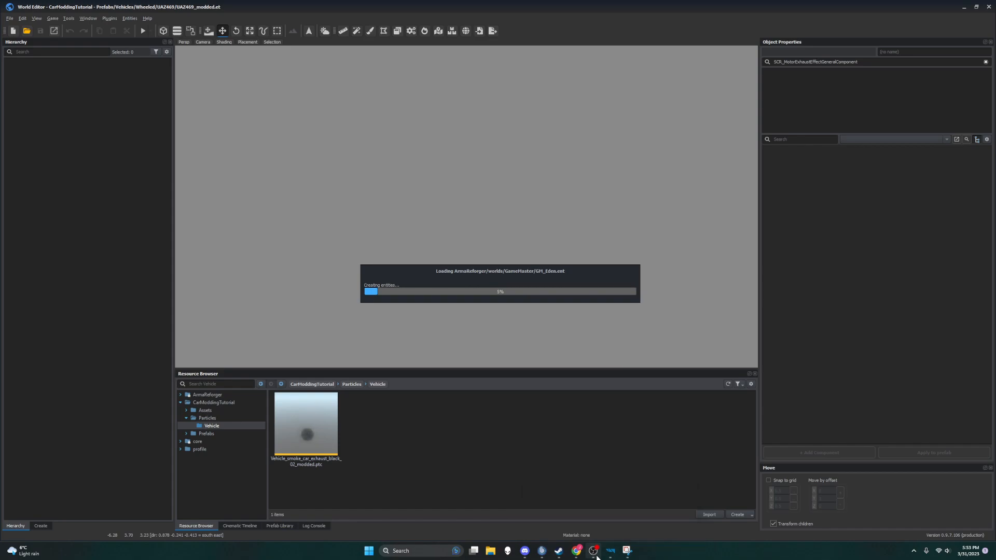
mouse_move(610, 551)
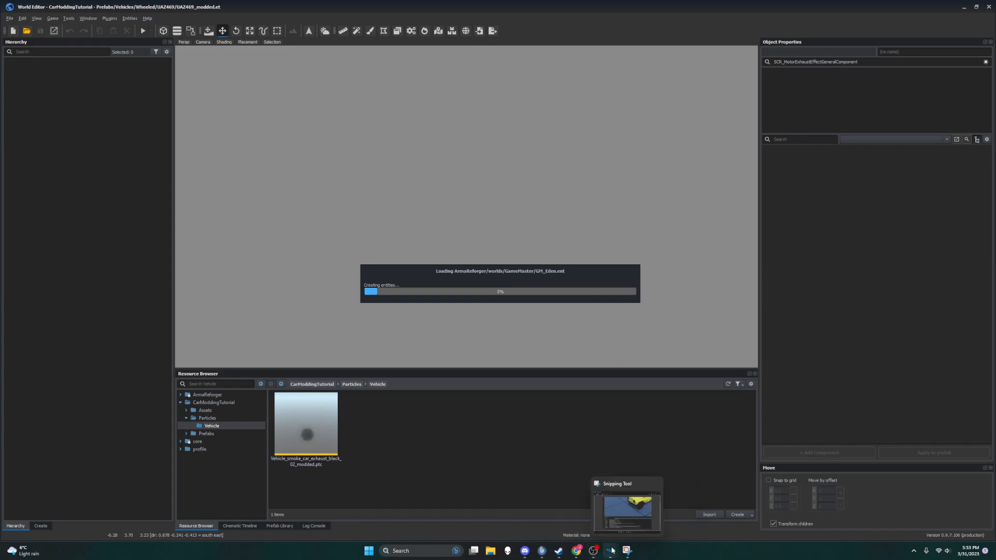
click(576, 508)
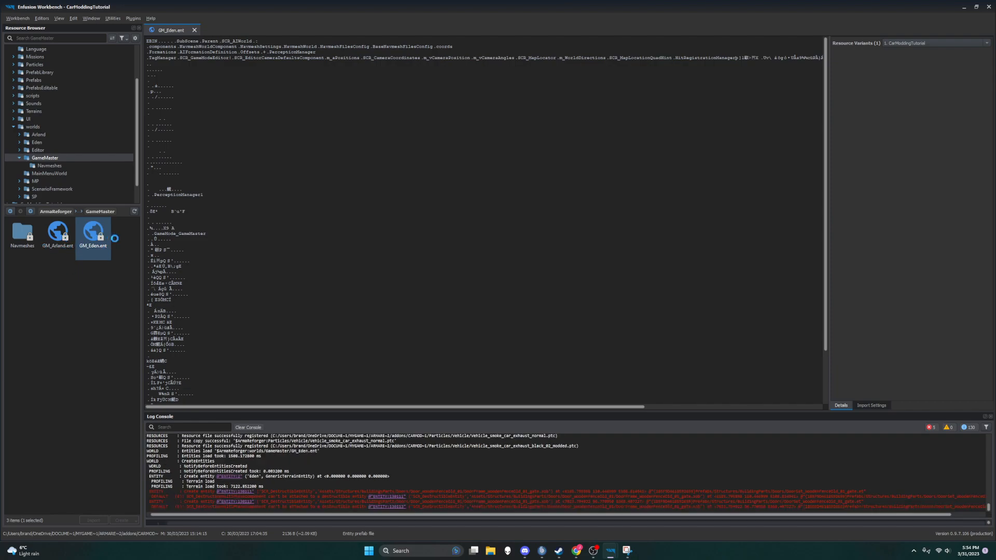
mouse_move(613, 555)
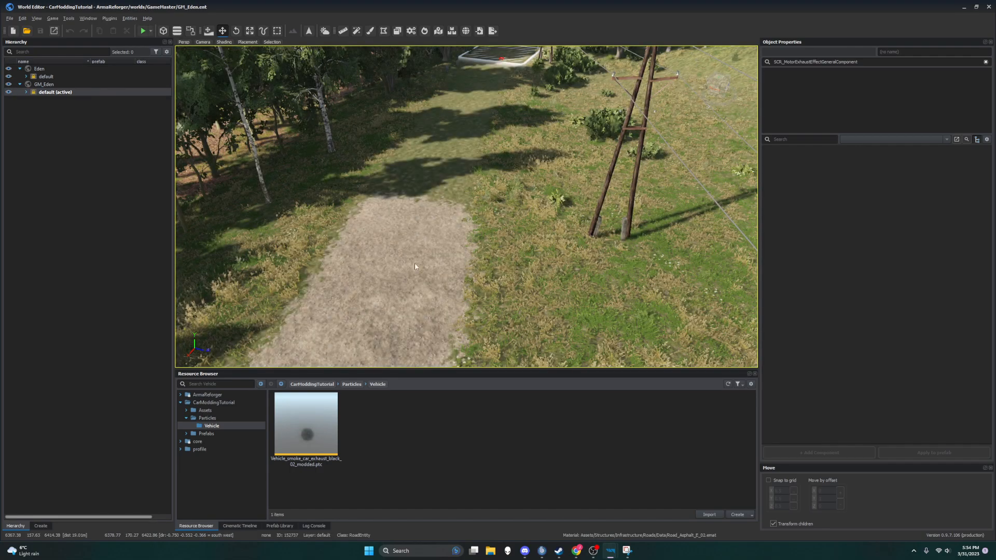
Step: Examine the asphalt road near the Provins marker in both directions for a clear stretch to place the vehicle
right_drag(415, 263, 469, 216)
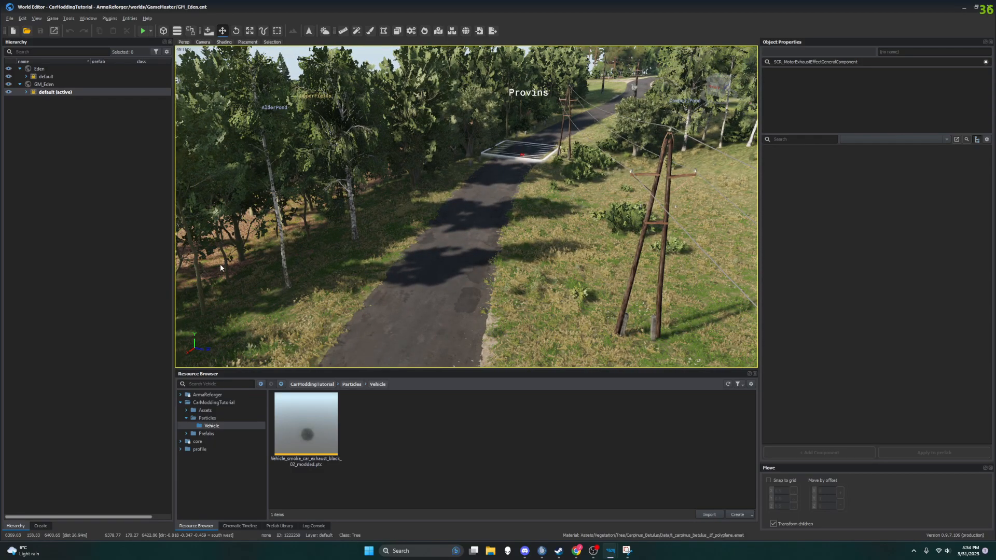
right_drag(472, 289, 426, 346)
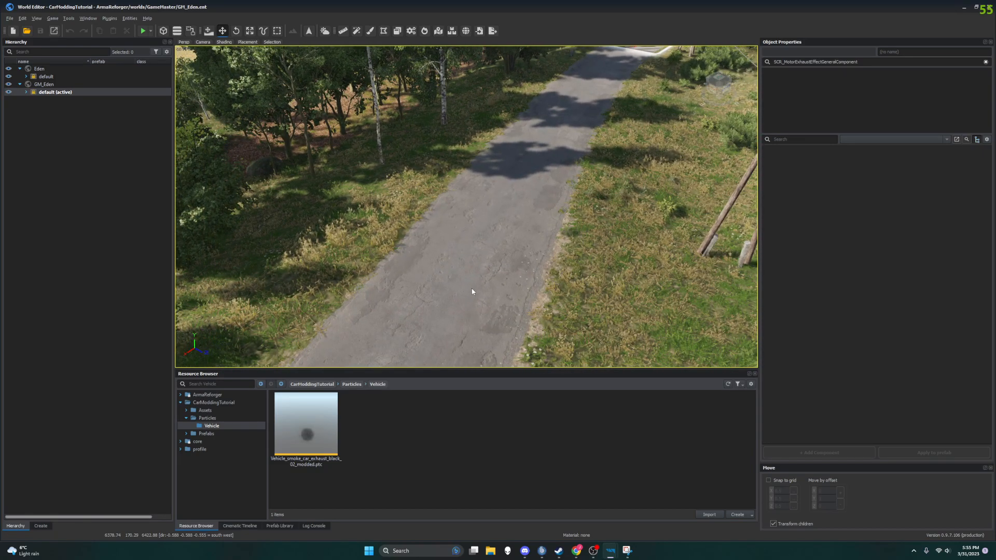
right_drag(492, 281, 455, 283)
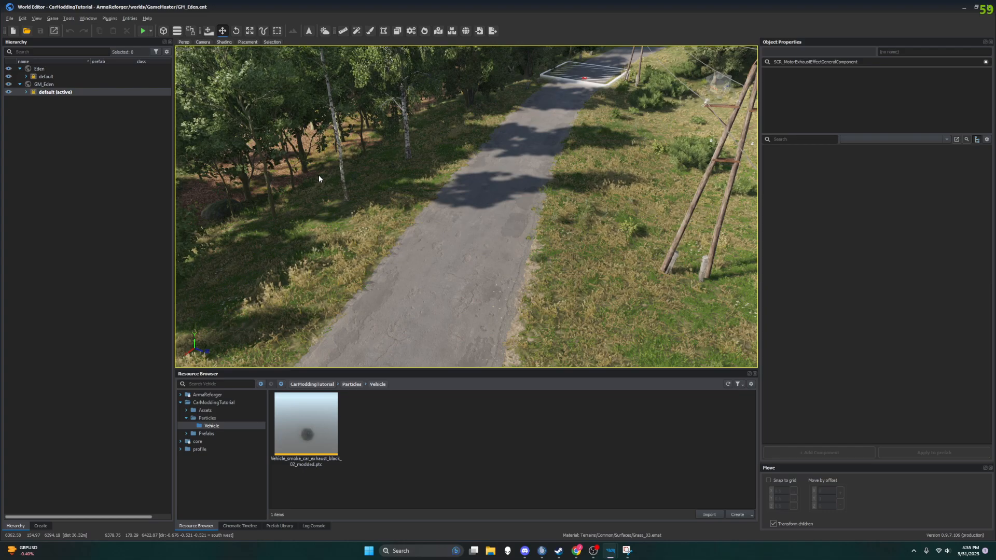
mouse_move(460, 271)
right_down()
mouse_move(517, 237)
mouse_move(471, 283)
right_up()
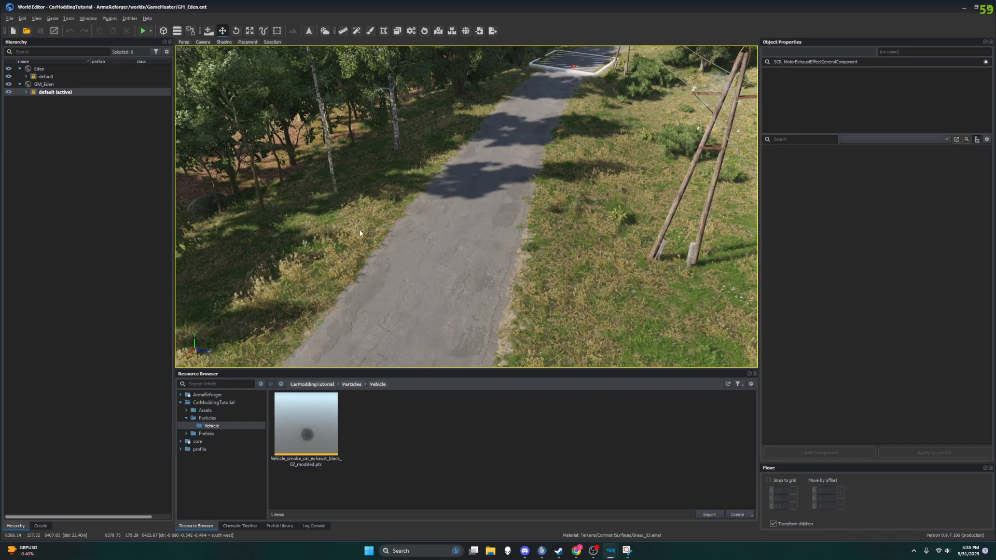
mouse_move(330, 234)
right_down()
mouse_move(389, 213)
mouse_move(337, 223)
right_up()
right_drag(389, 282, 418, 217)
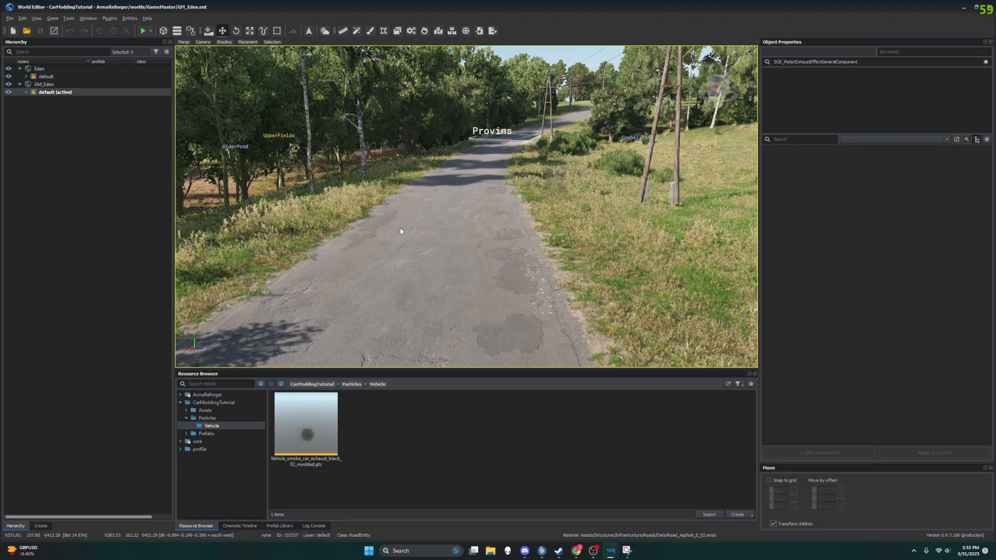
right_drag(549, 225, 622, 187)
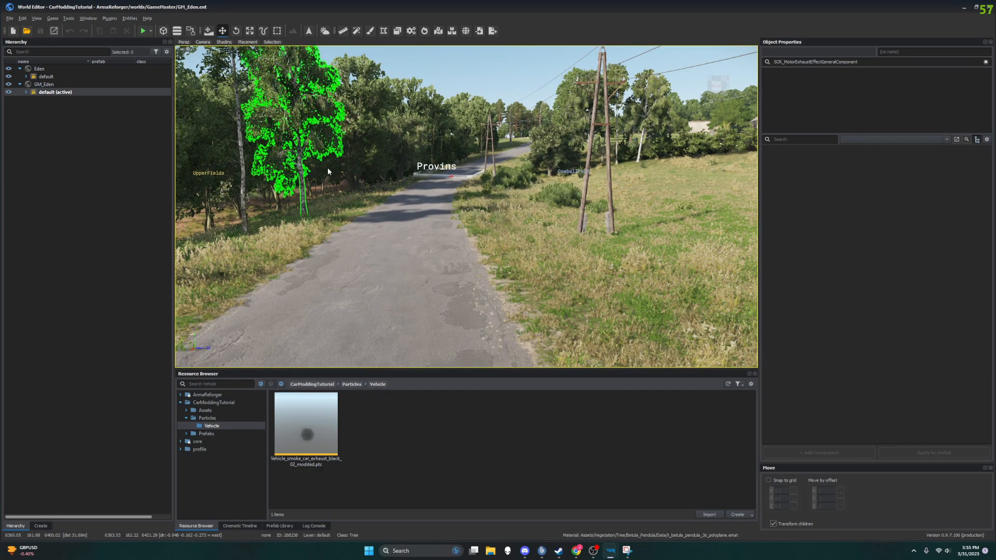
mouse_move(353, 282)
right_down()
mouse_move(259, 280)
mouse_move(182, 249)
mouse_move(373, 280)
mouse_move(347, 281)
right_up()
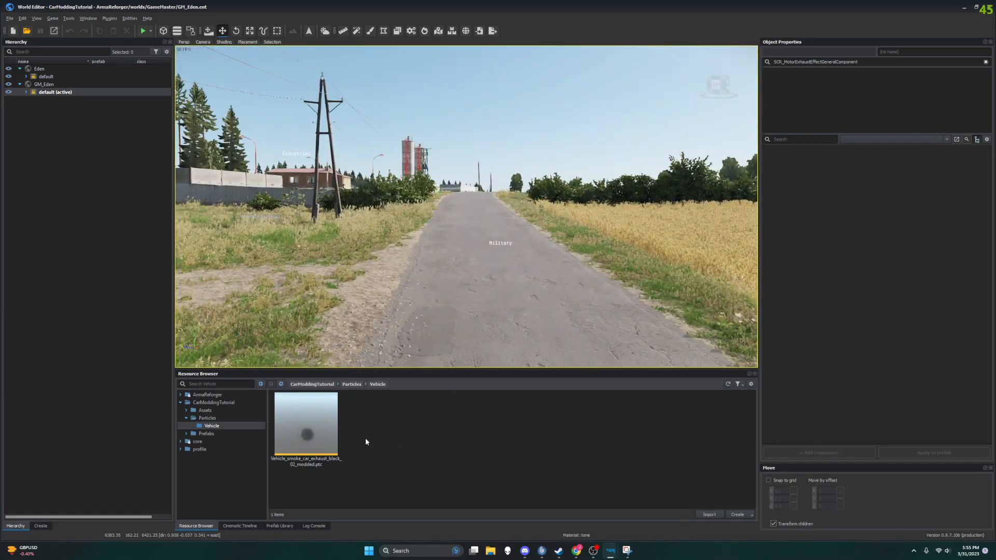
Step: Open CarModdingTutorial's Prefabs/Vehicles/Wheeled/UAZ469 folder and select the UAZ469_modded.et prefab
click(186, 434)
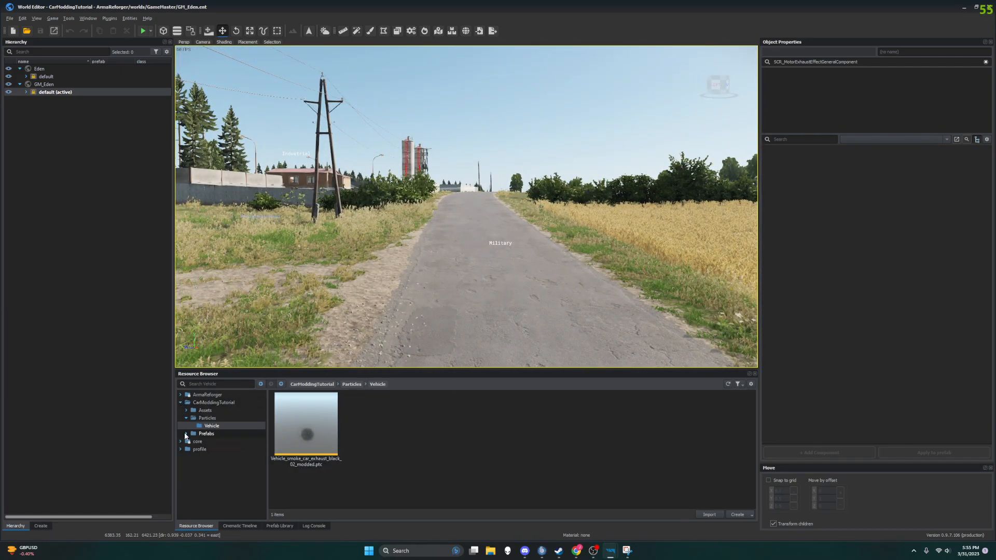
click(186, 418)
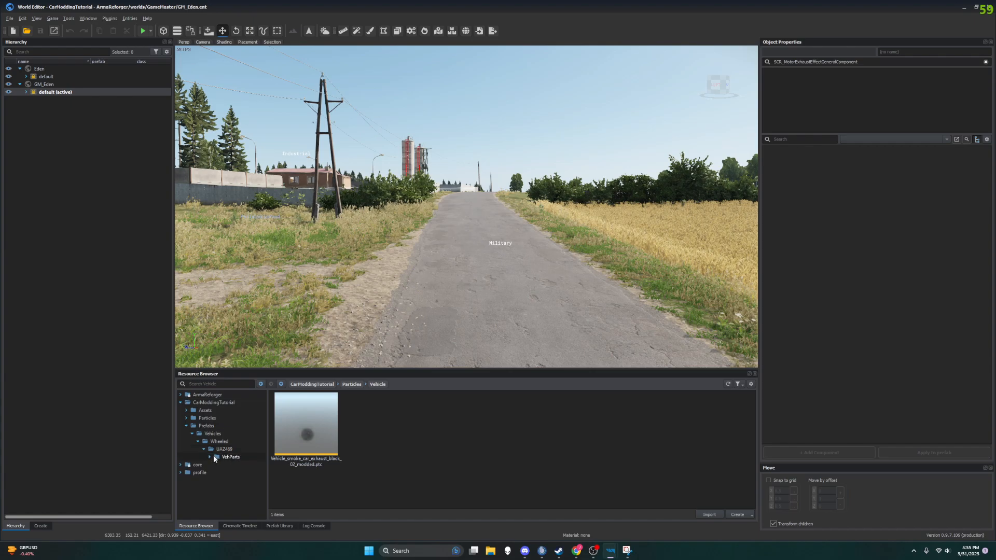
click(216, 449)
click(406, 455)
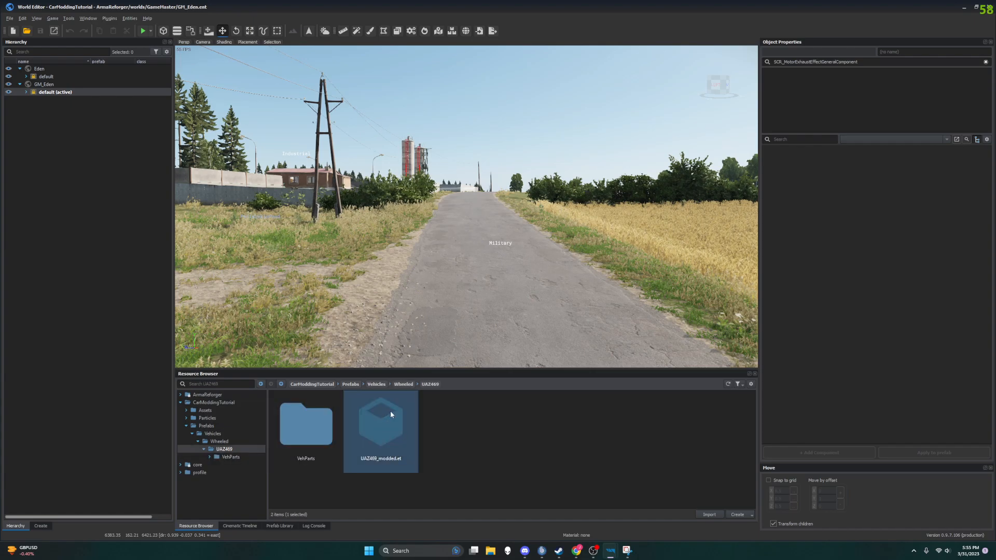
Step: Try to place UAZ469_modded in the read-only GM_Eden map and agree to create a new sub-scene for it
drag(374, 430, 447, 302)
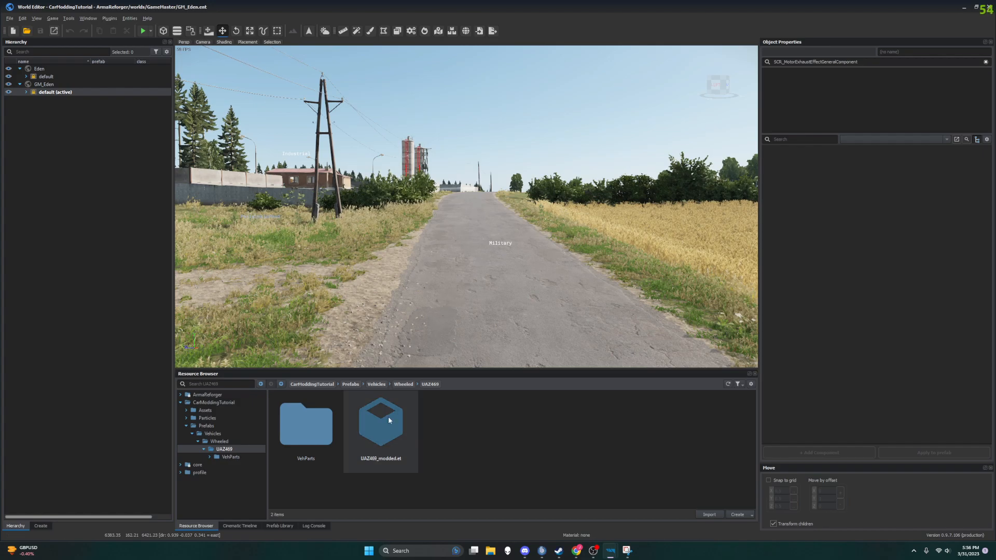
drag(387, 422, 459, 270)
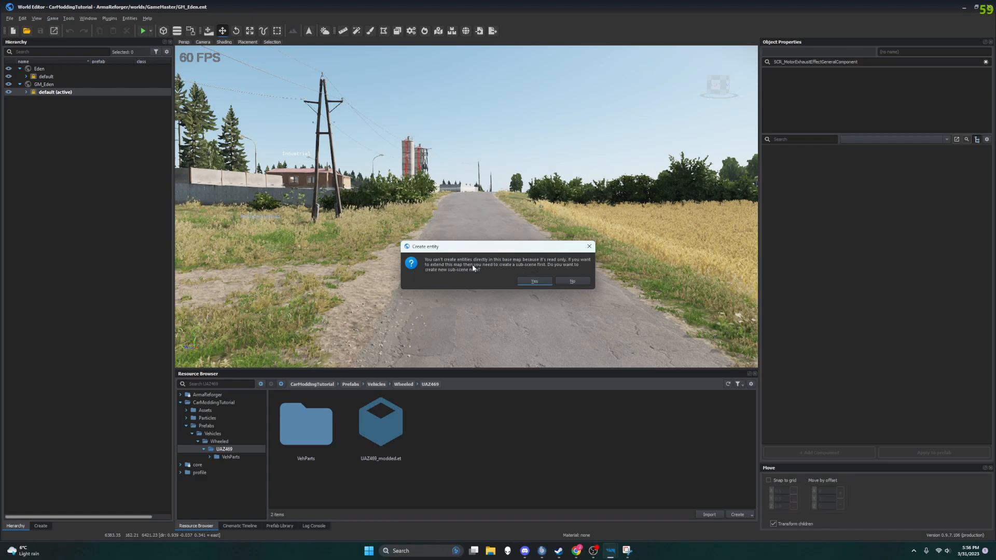
click(533, 281)
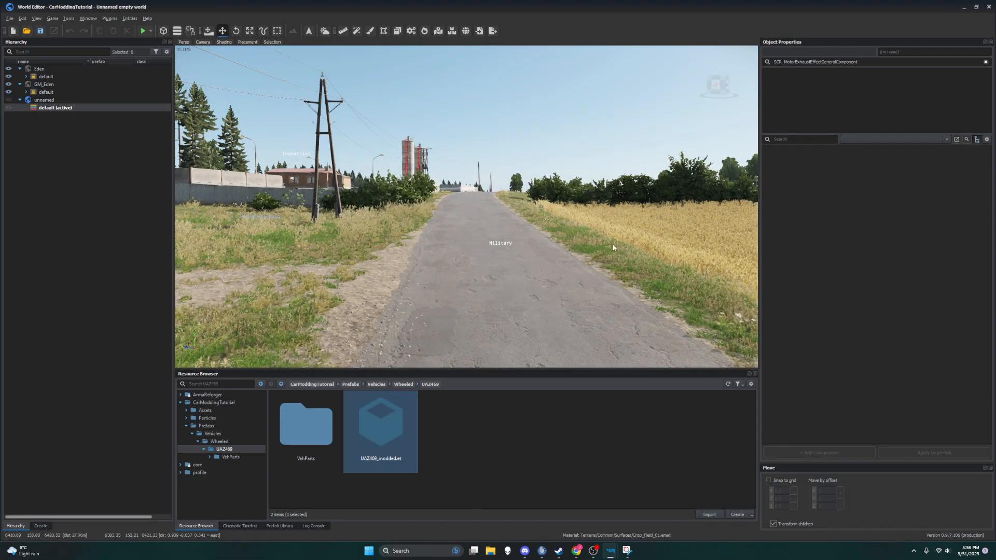
Step: Place the UAZ469_modded prefab across the asphalt road in the new sub-scene and view it from behind
right_drag(613, 245, 970, 294)
drag(382, 431, 440, 252)
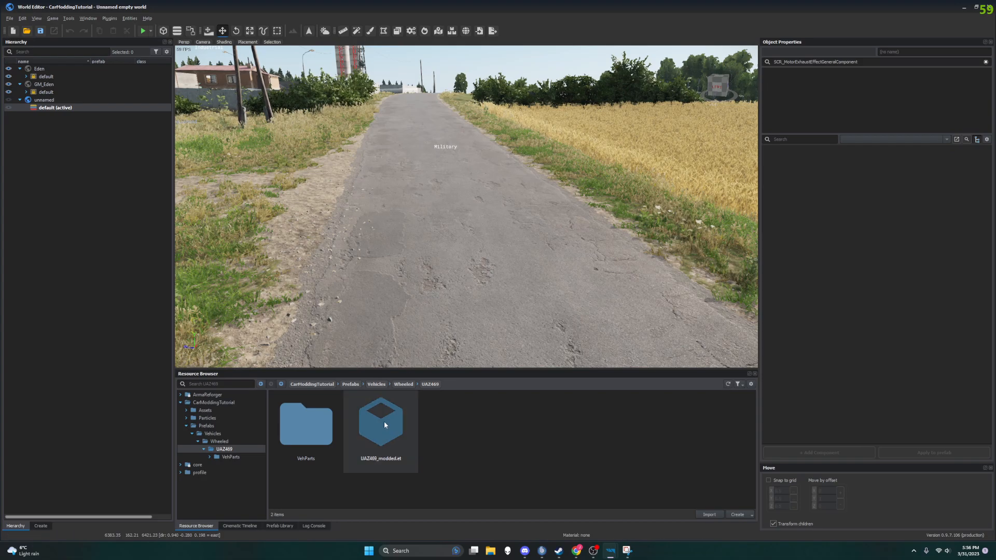
drag(384, 429, 468, 225)
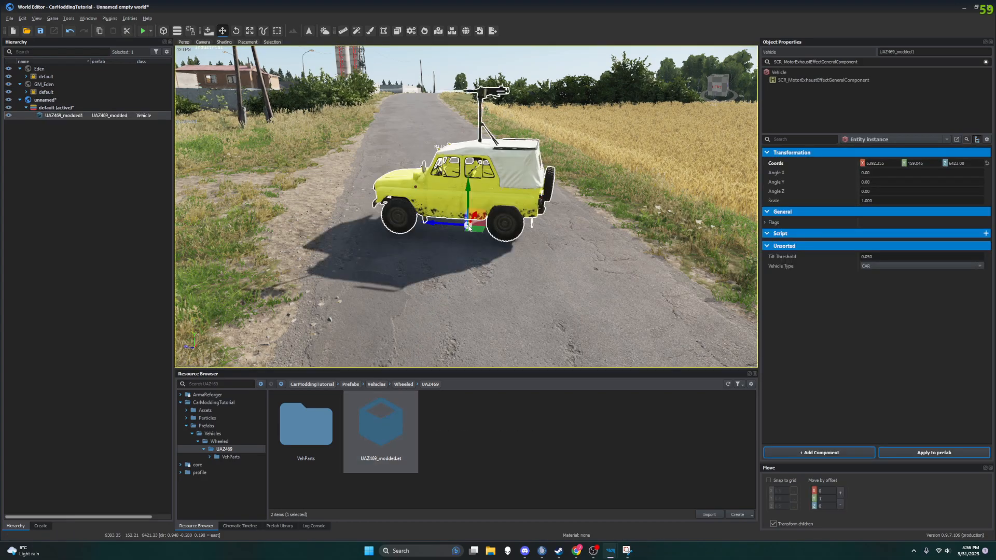
middle_drag(468, 225, 241, 229)
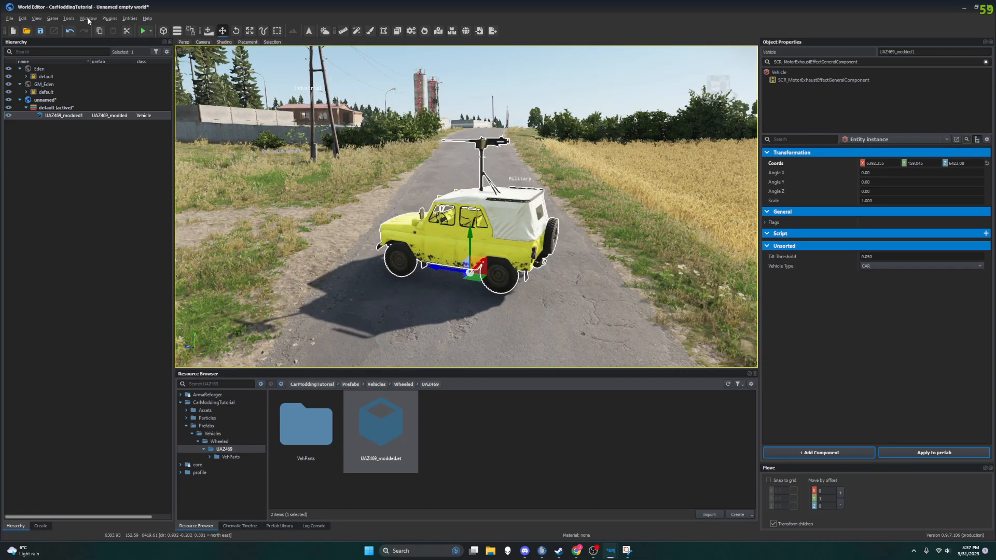
Step: Review the play mode options, including playing in fullscreen and playing from the camera position
click(152, 30)
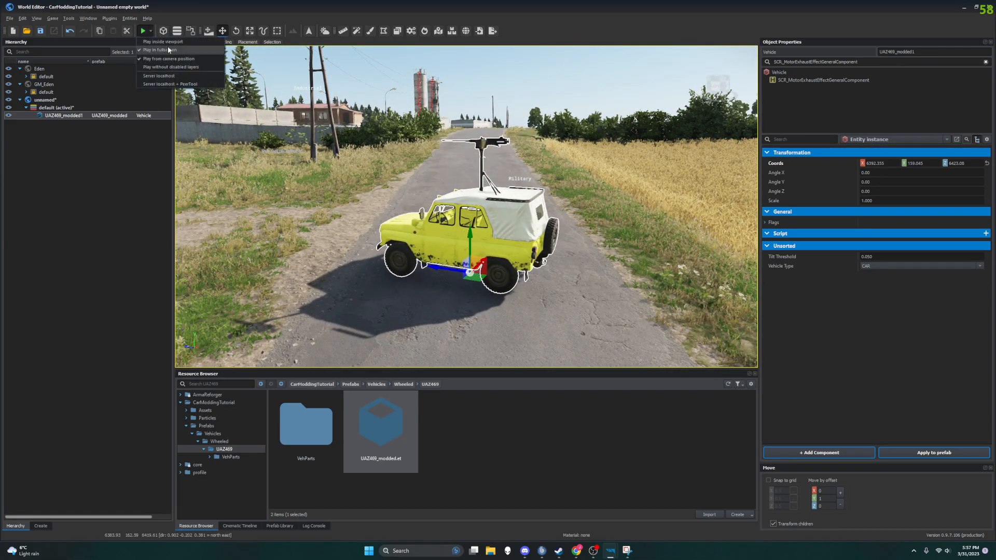
click(151, 32)
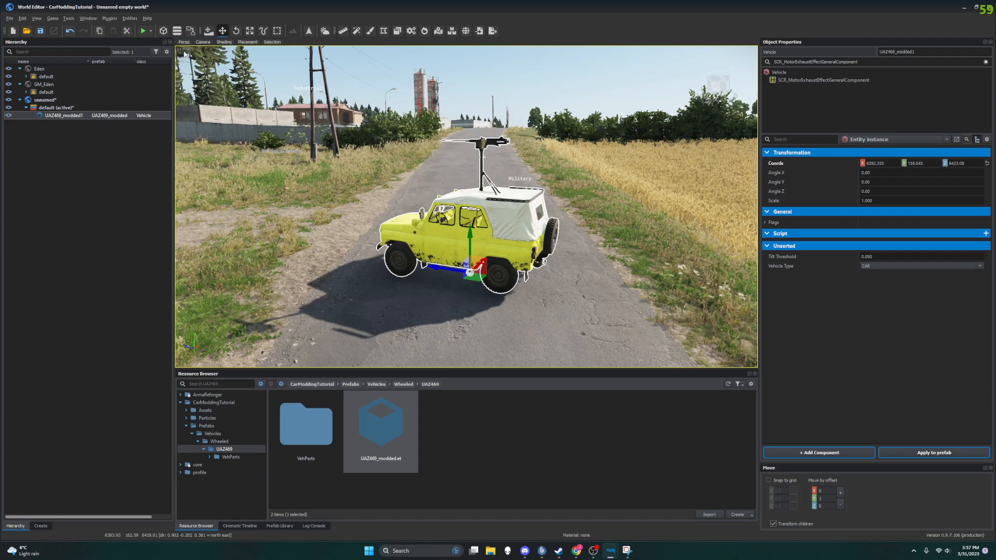
click(149, 30)
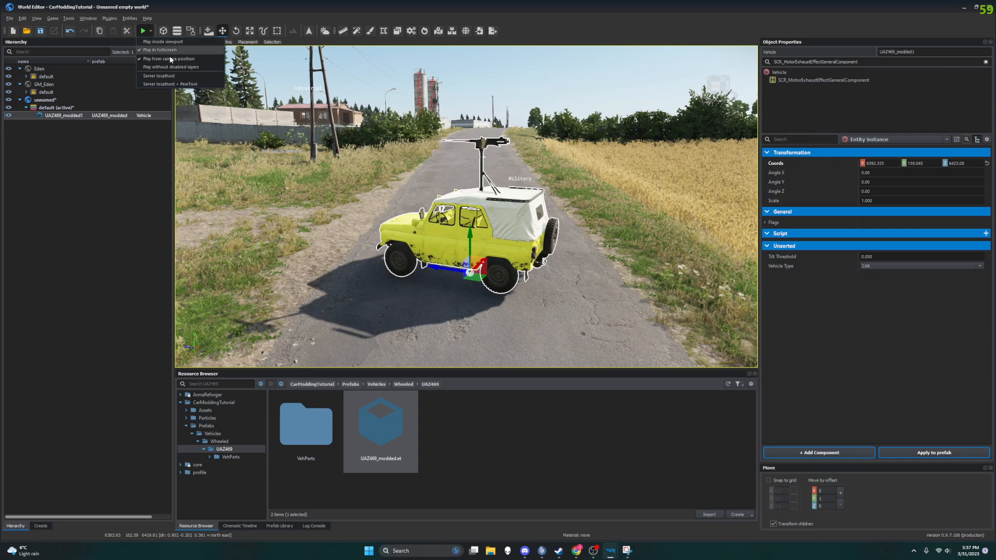
click(161, 51)
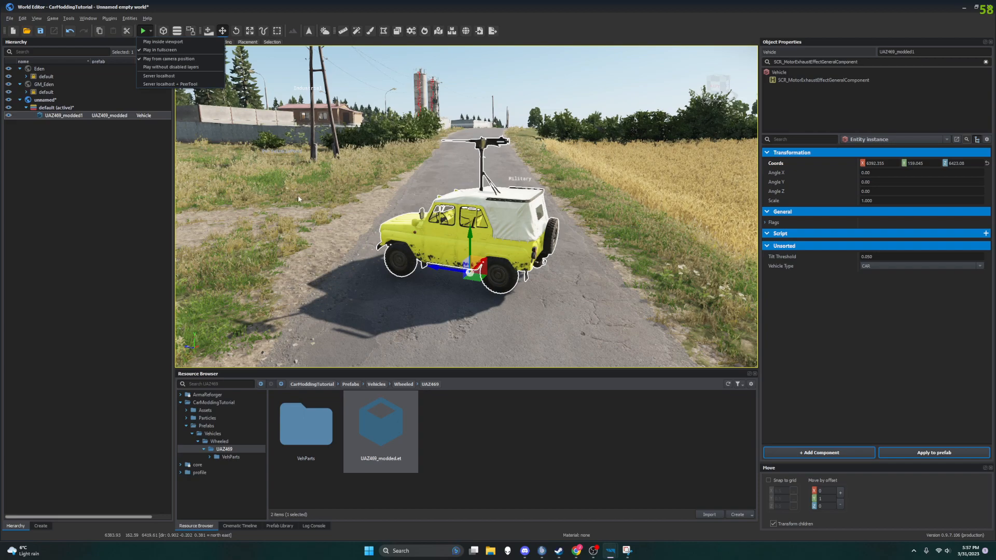
click(138, 35)
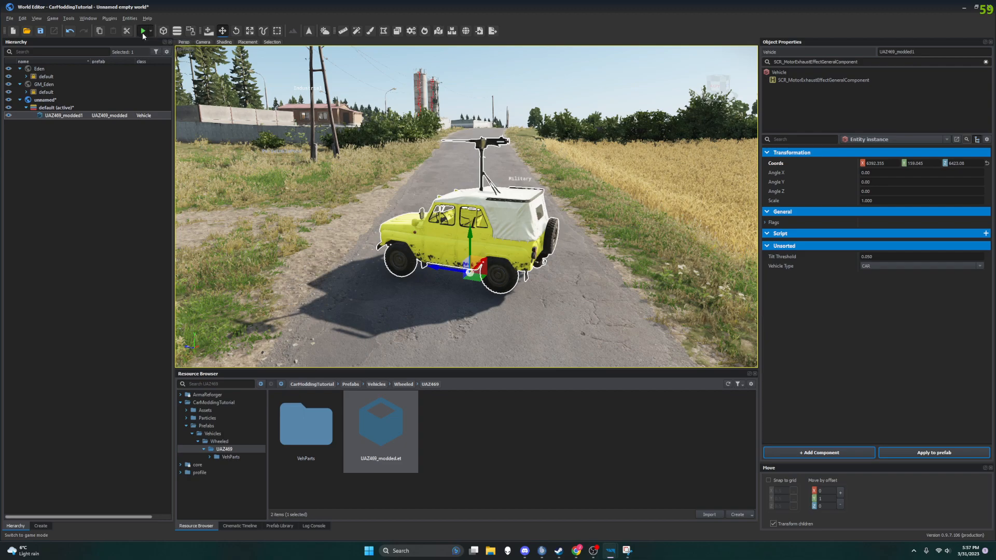
Step: Start game mode and name the world to save GM_Eden_Test_World, using GM_Eden.ent in worlds/GameMaster as the name base
click(142, 32)
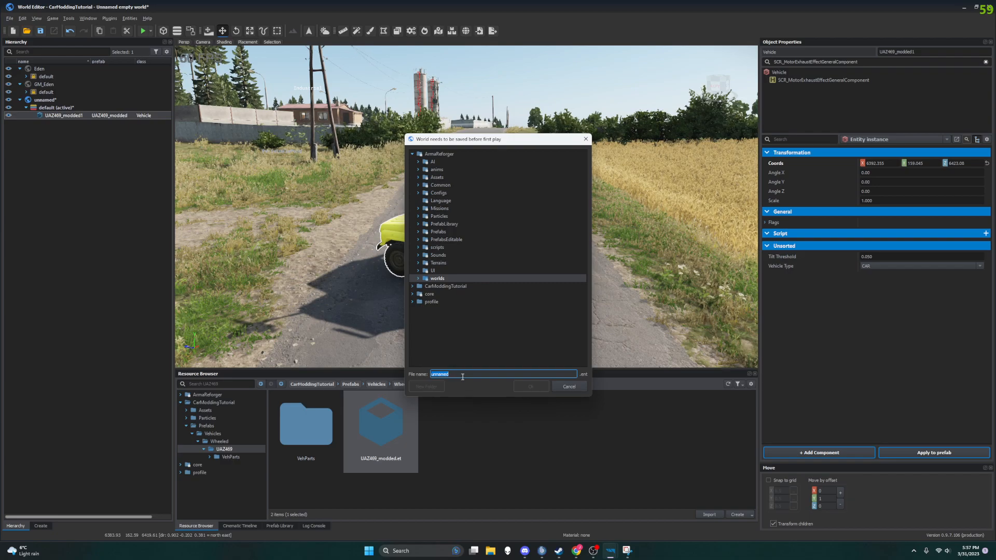
text(GM_Test_World)
click(418, 279)
click(424, 309)
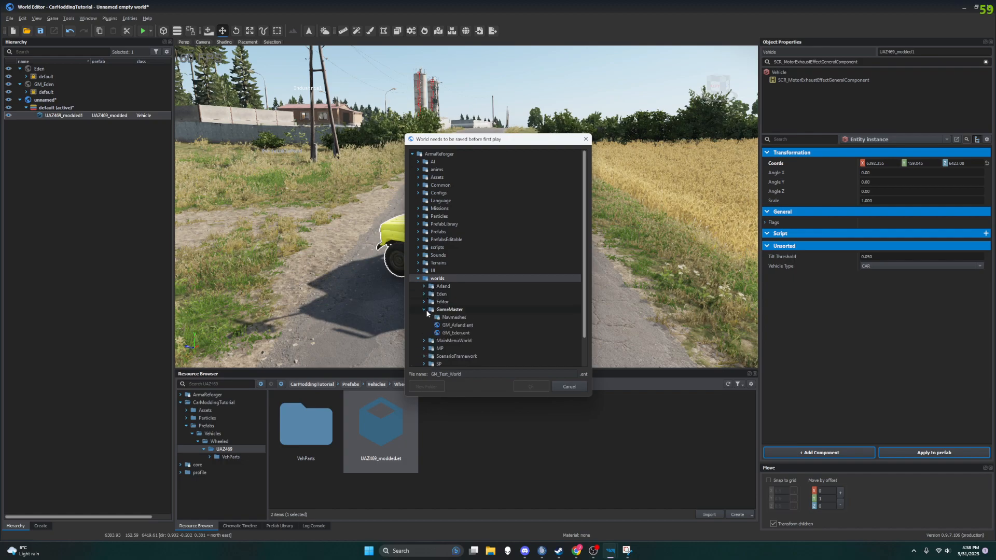
click(474, 332)
click(468, 374)
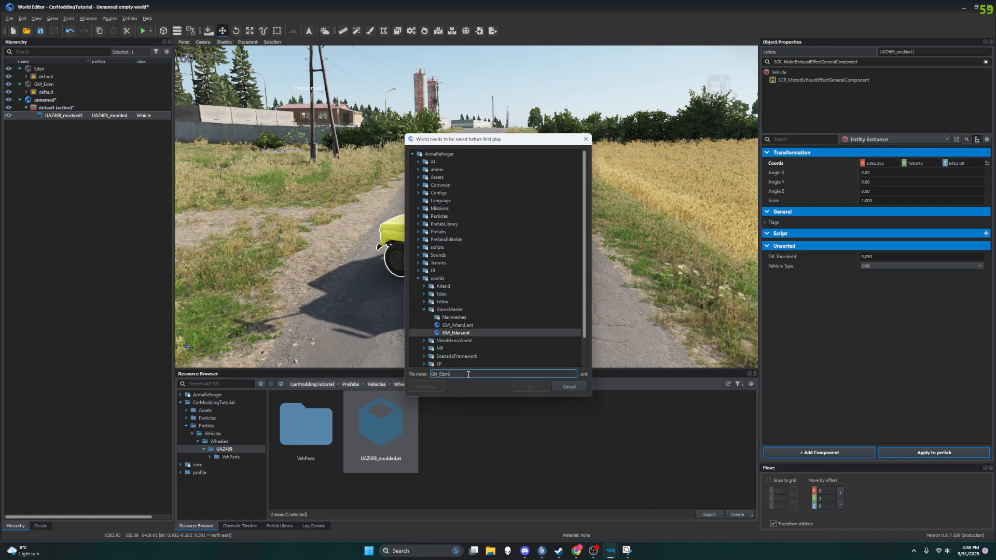
text(_Test_World)
Step: Create a folder named worlds inside the CarModdingTutorial project for the saved world
scroll(451, 308, down, 2)
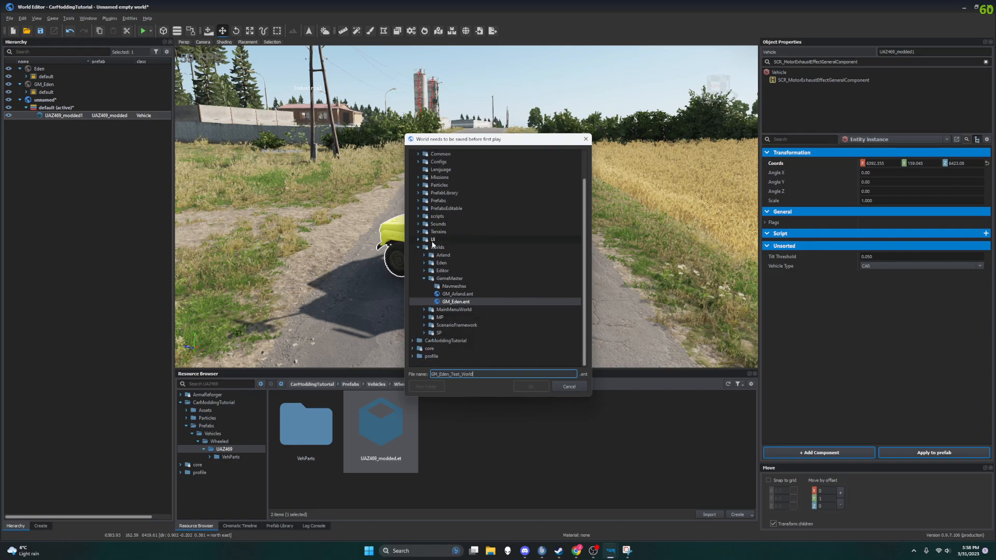
click(413, 341)
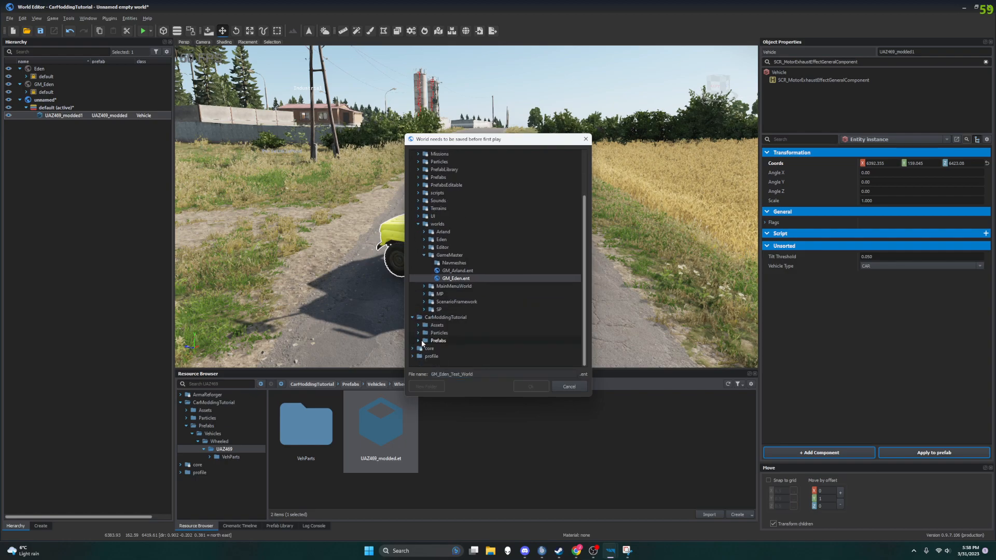
scroll(423, 334, up, 3)
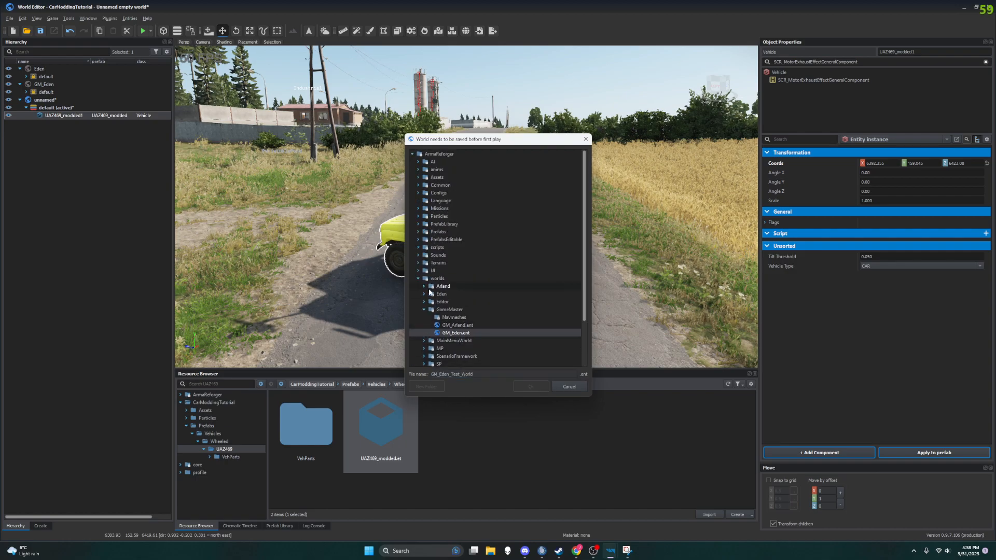
scroll(430, 292, down, 2)
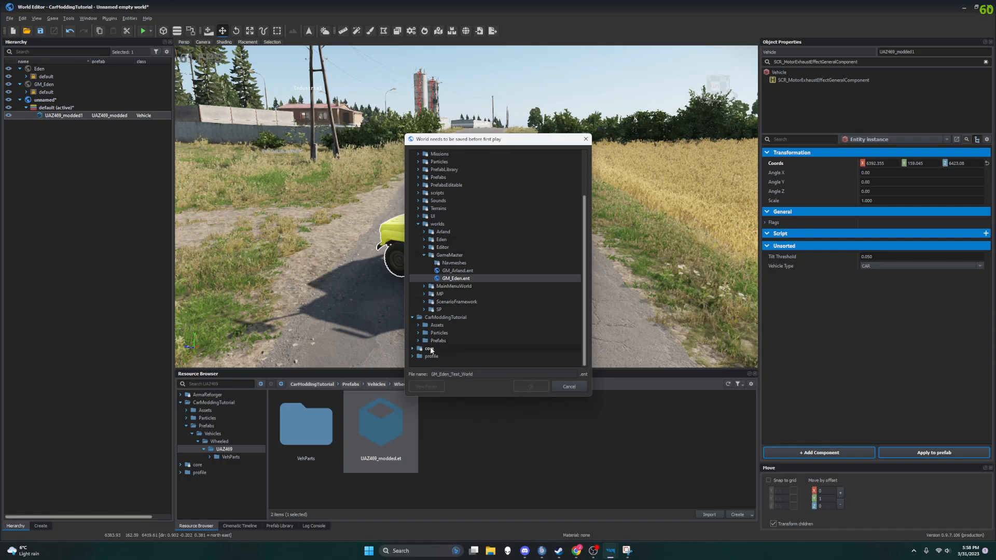
click(426, 342)
click(441, 318)
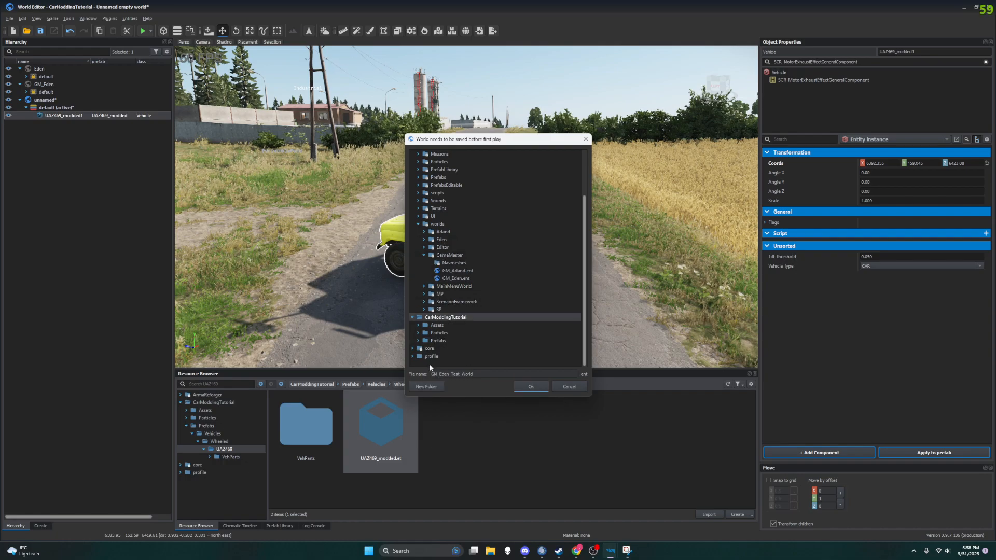
click(426, 387)
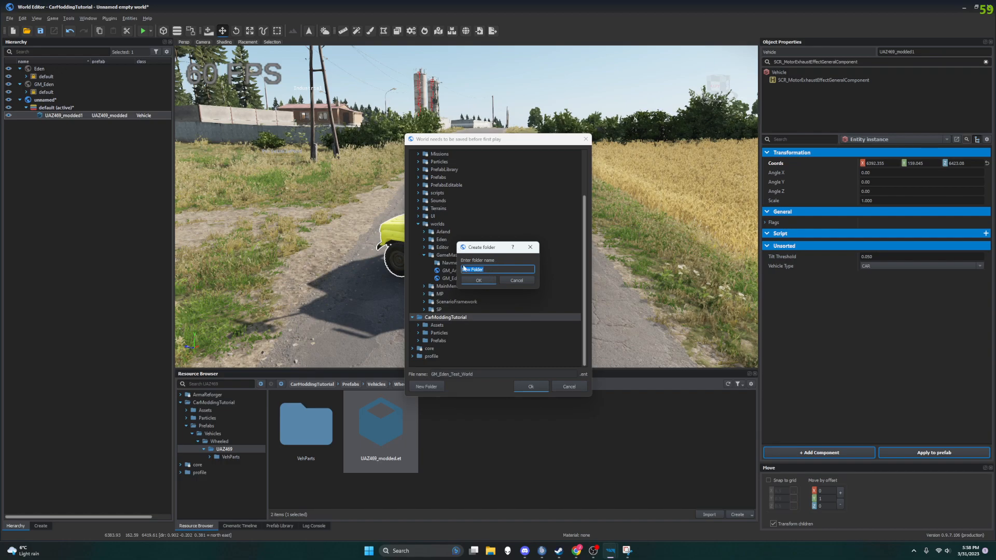
text(worlds)
key(Return)
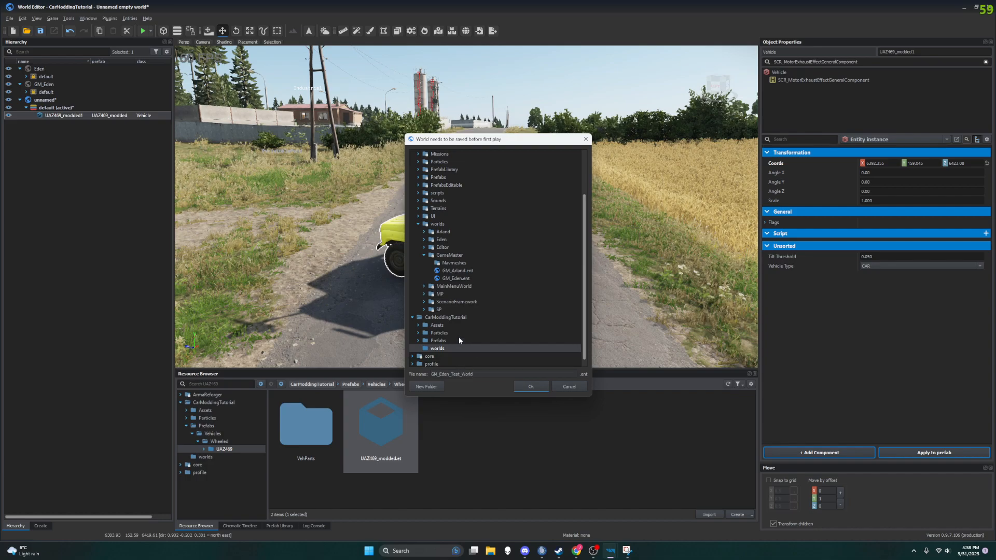
Step: Create a GameMaster subfolder inside CarModdingTutorial's worlds folder
click(430, 388)
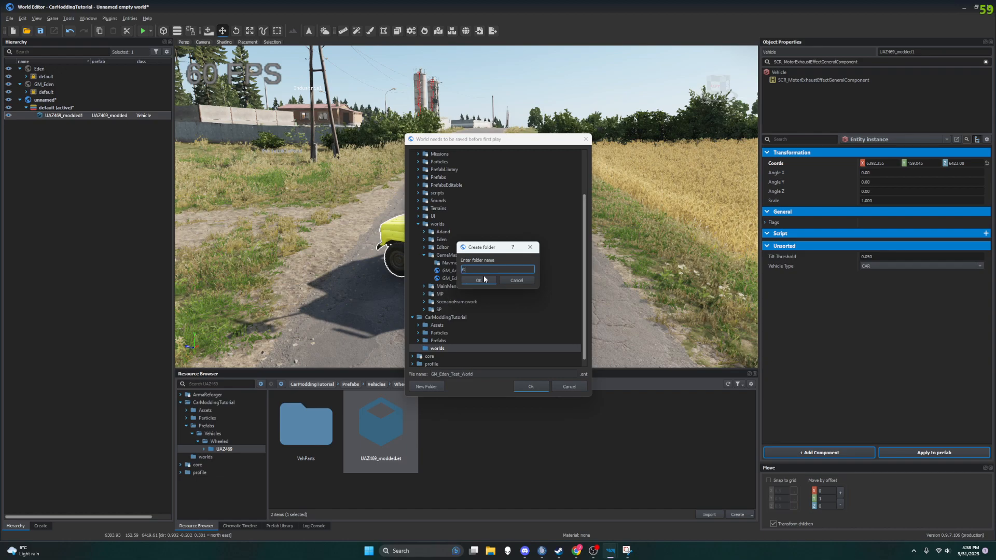
text(GameMastyerer)
click(484, 279)
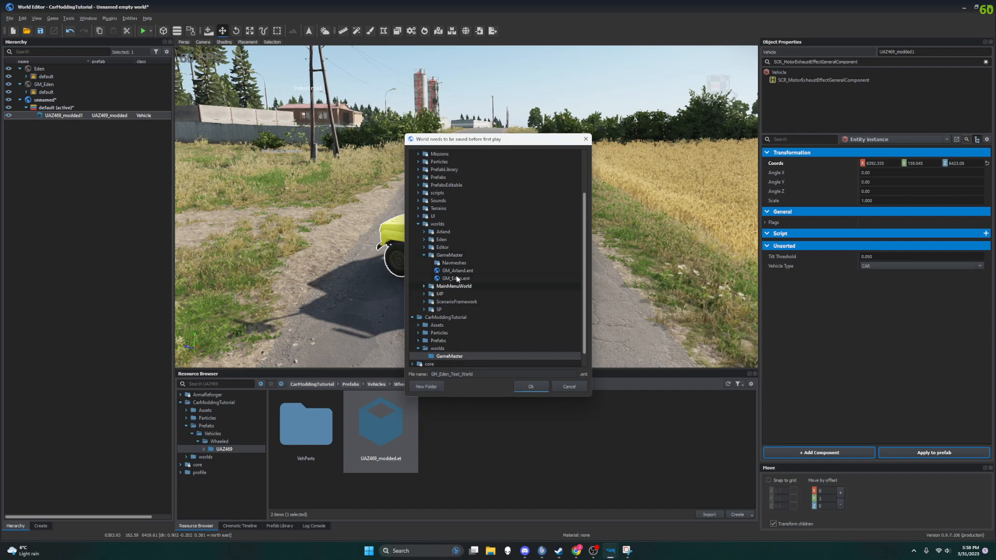
Step: Change the ending of the world's file name to Mod and save it in the worlds/GameMaster folder
click(449, 374)
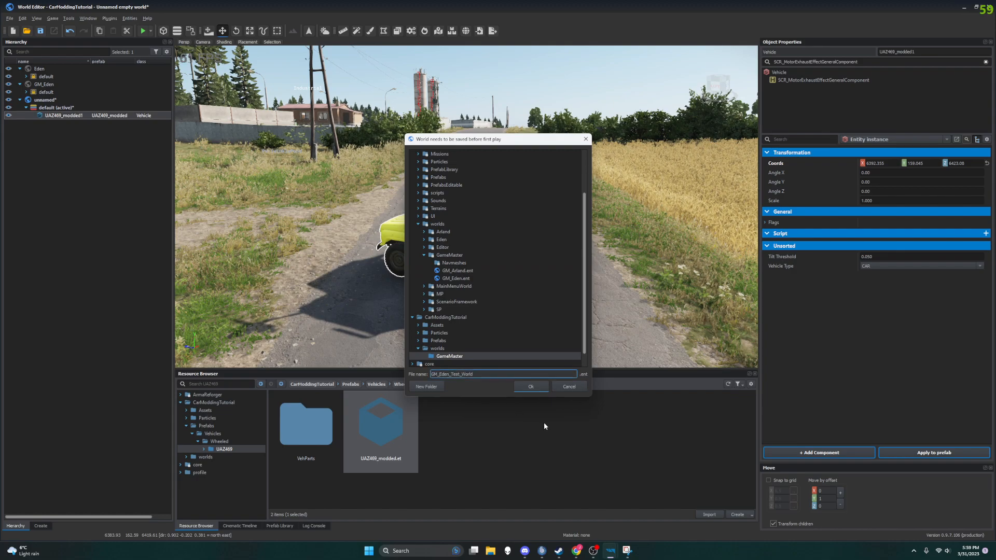
key(BackSpace)
key(BackSpace)
key(BackSpace)
key(BackSpace)
text(Mod)
click(522, 388)
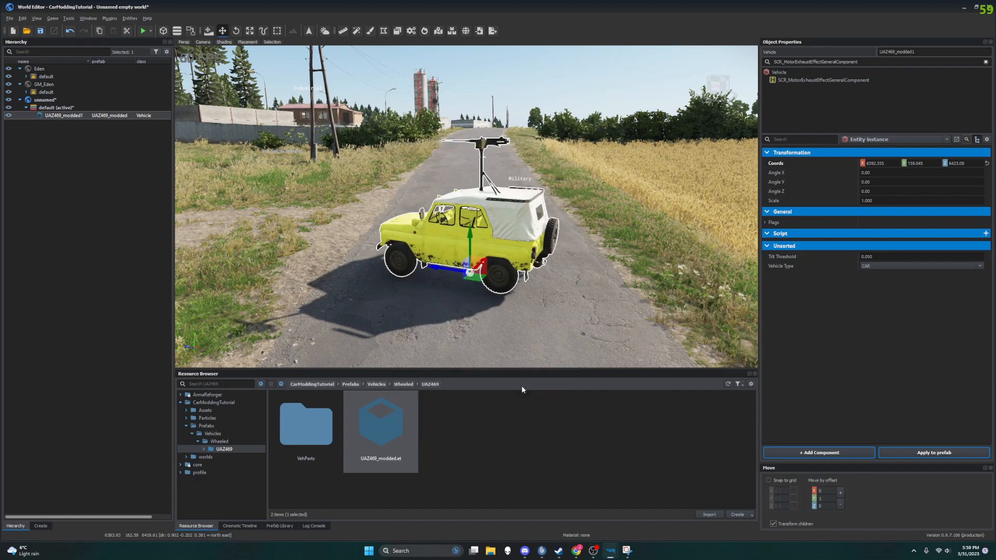
Step: Run the saved test world in game mode and take control of the player soldier standing near the UAZ469
key(F5)
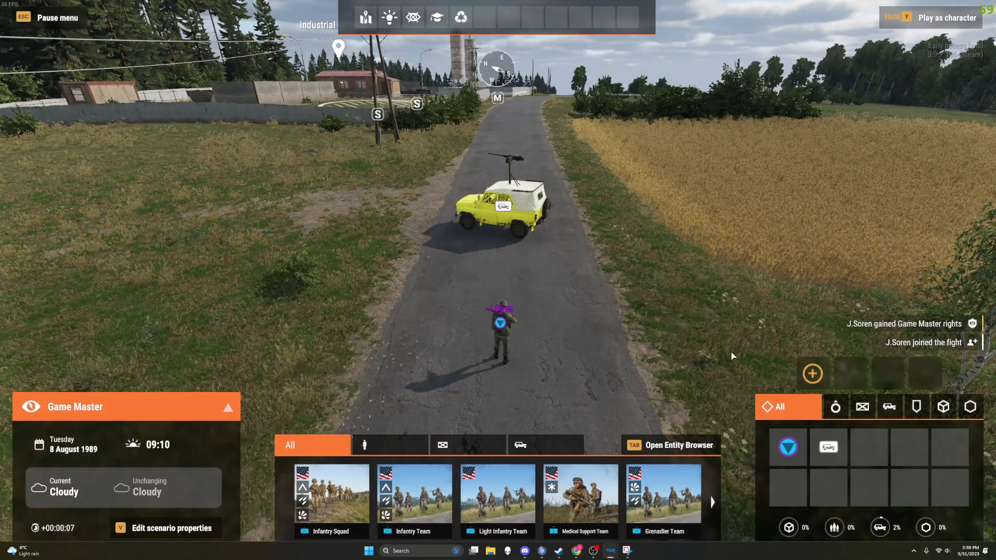
mouse_move(510, 327)
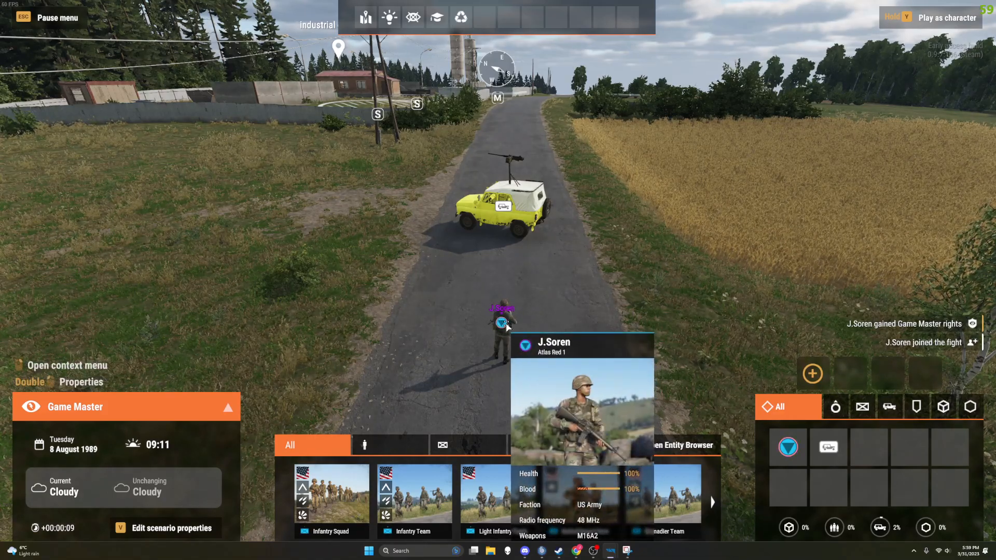
right_click(507, 326)
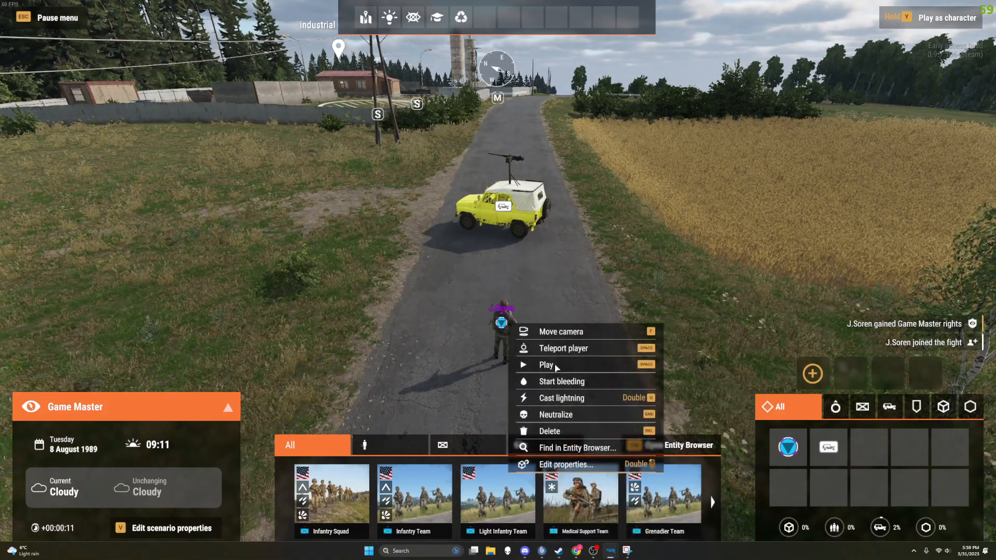
click(553, 366)
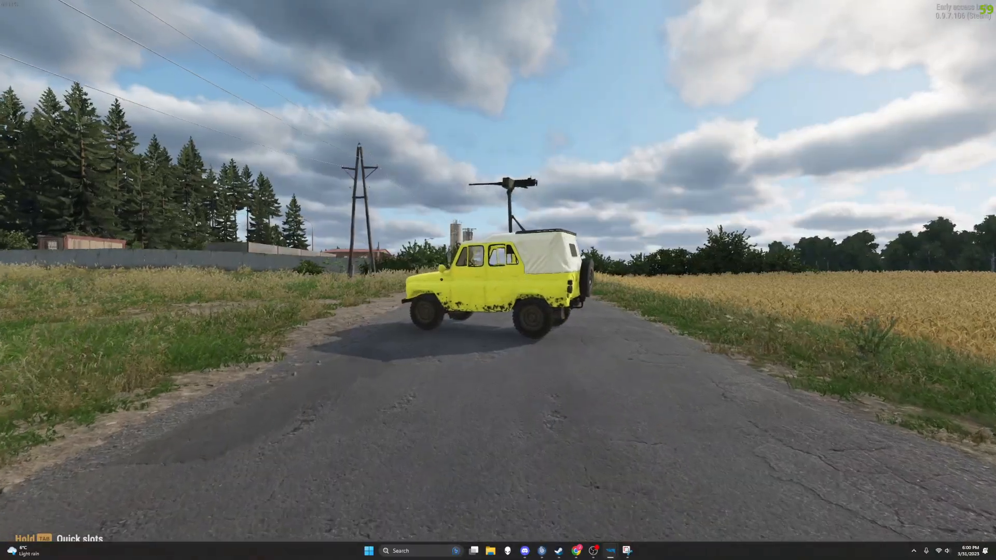
Step: Try the UAZ469's driver seat, and examine its body, canvas cover and roof-mounted machine gun from all sides on foot
key(w)
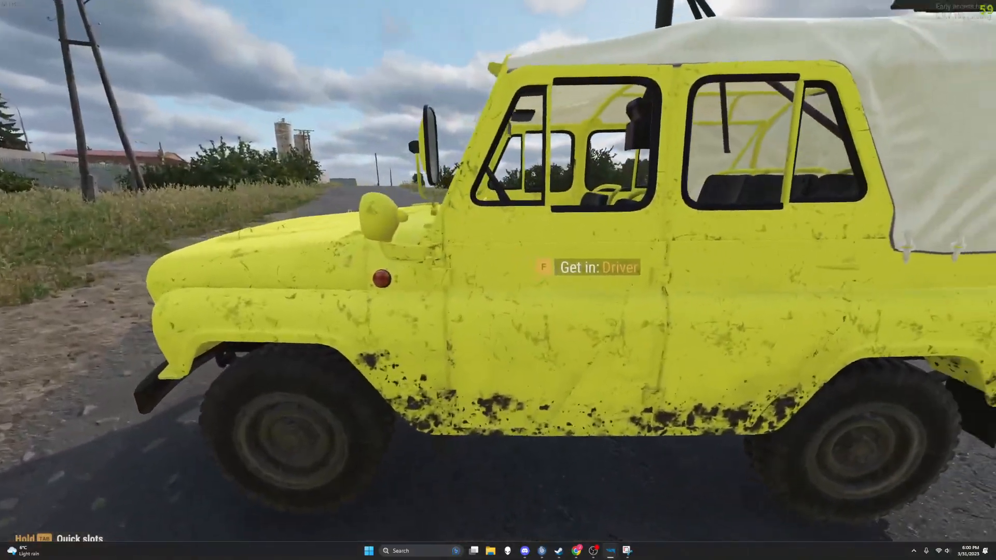
key(f)
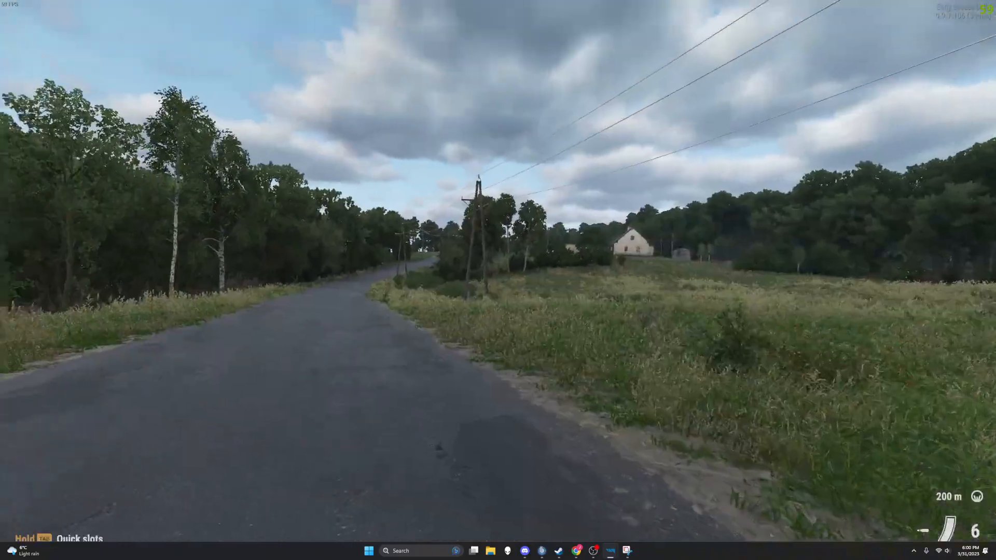
key(d)
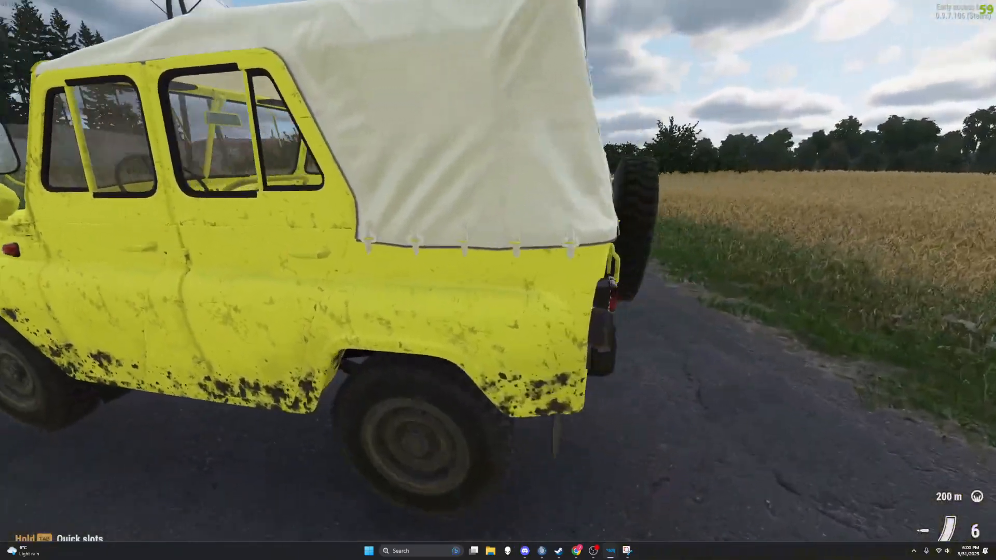
key(d)
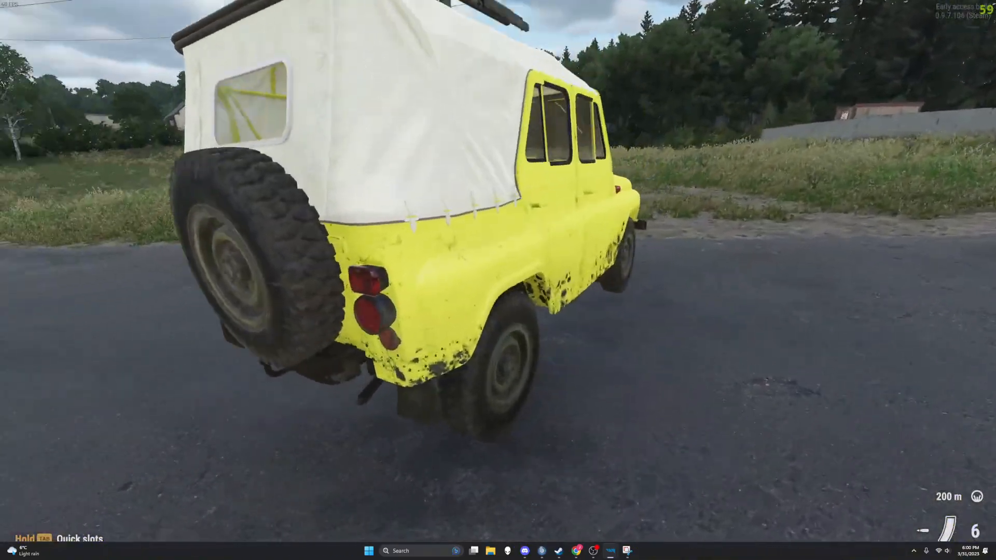
key(d)
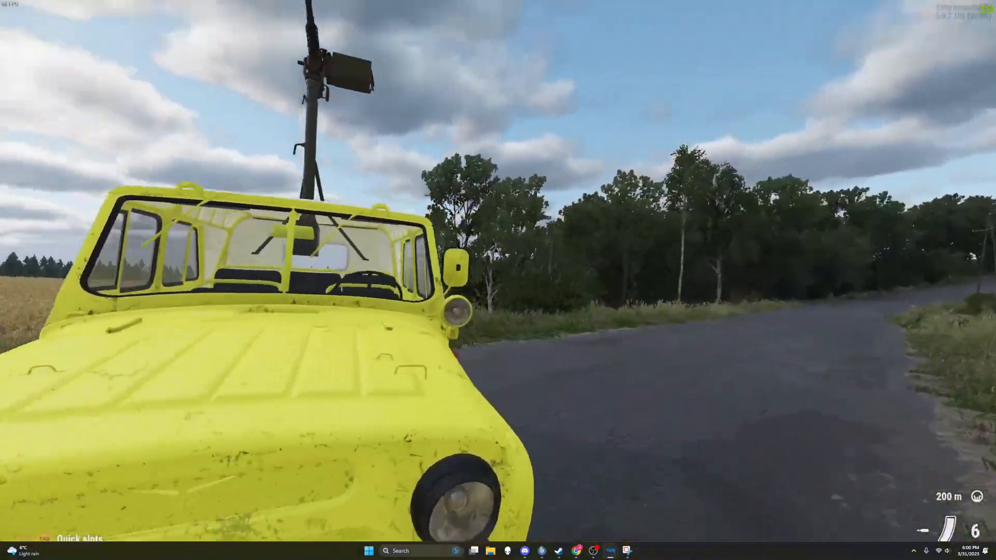
key(d)
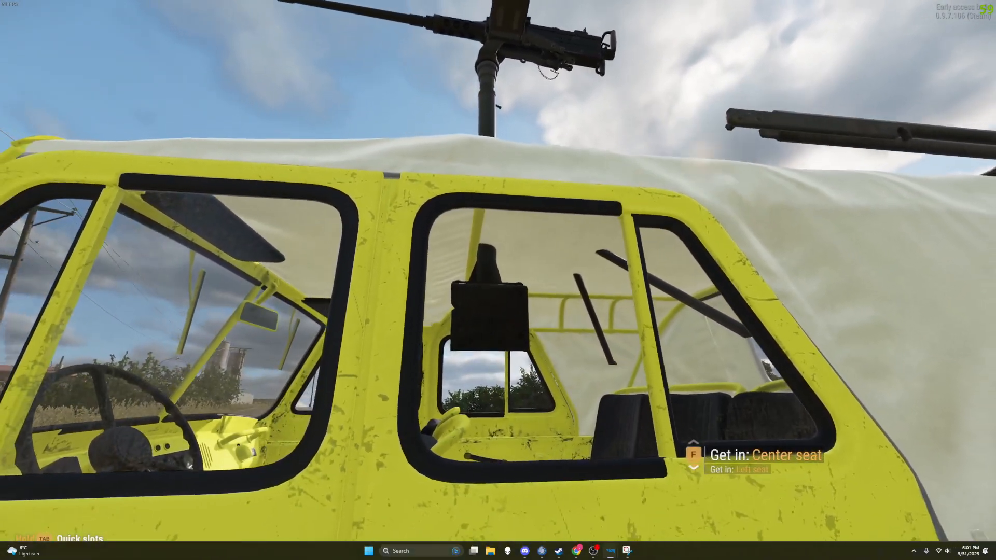
key(d)
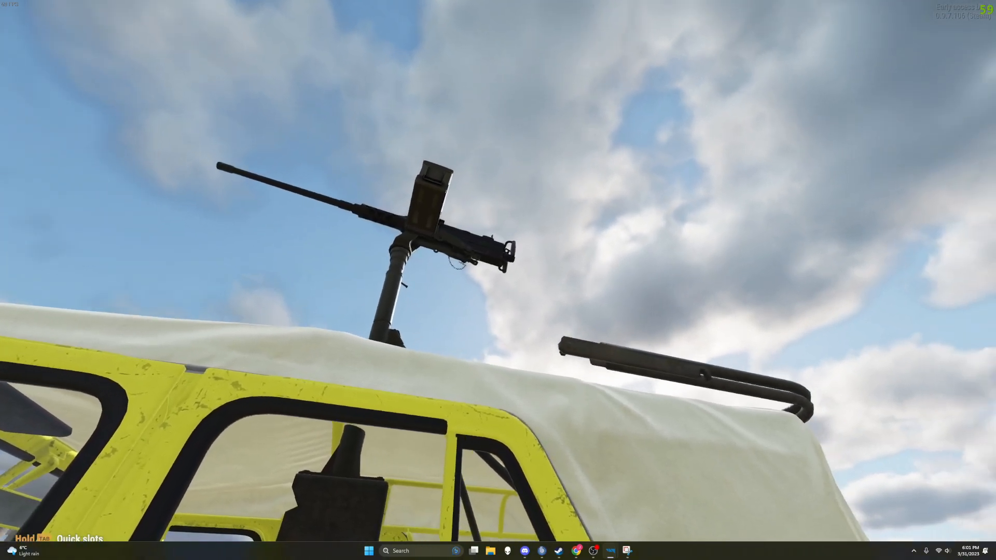
Step: Man the roof-mounted machine gun, view the gunner in third person and get off the vehicle
key(f)
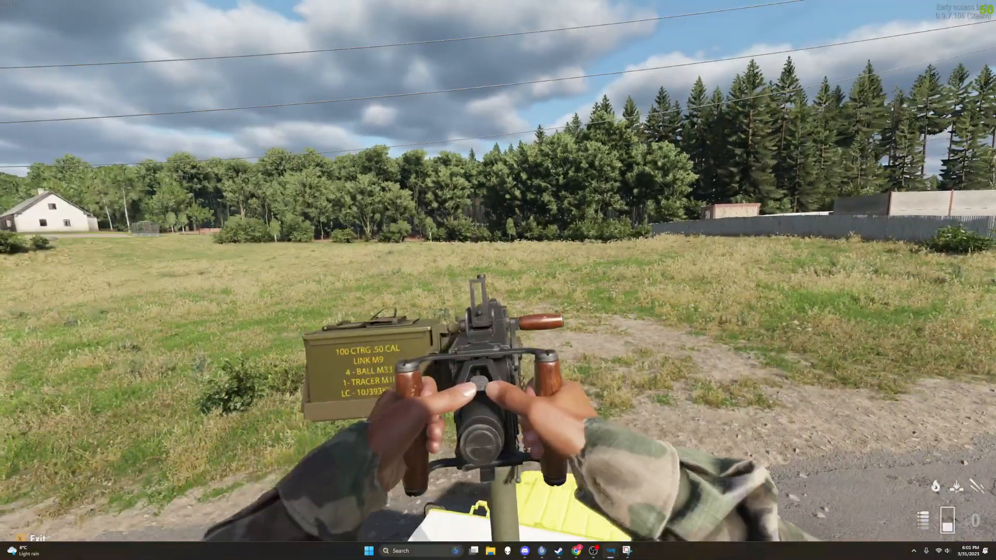
key(v)
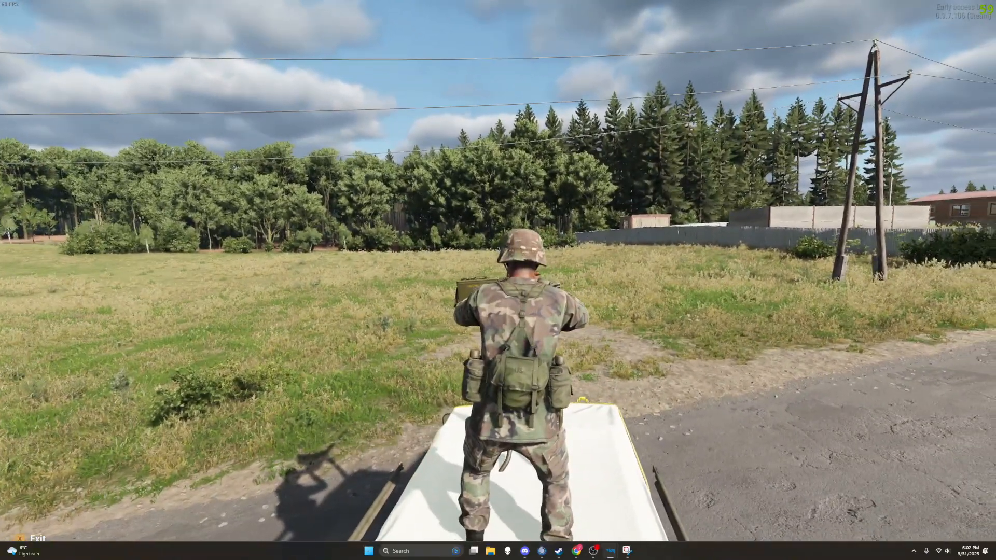
key(x)
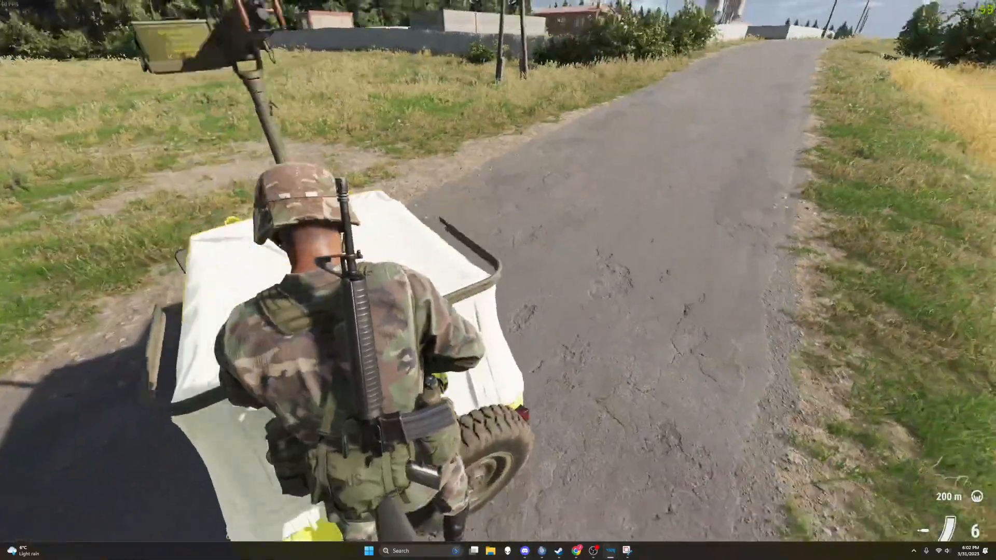
Step: Walk the soldier back to the modded UAZ469 and get into its driver seat
key(w)
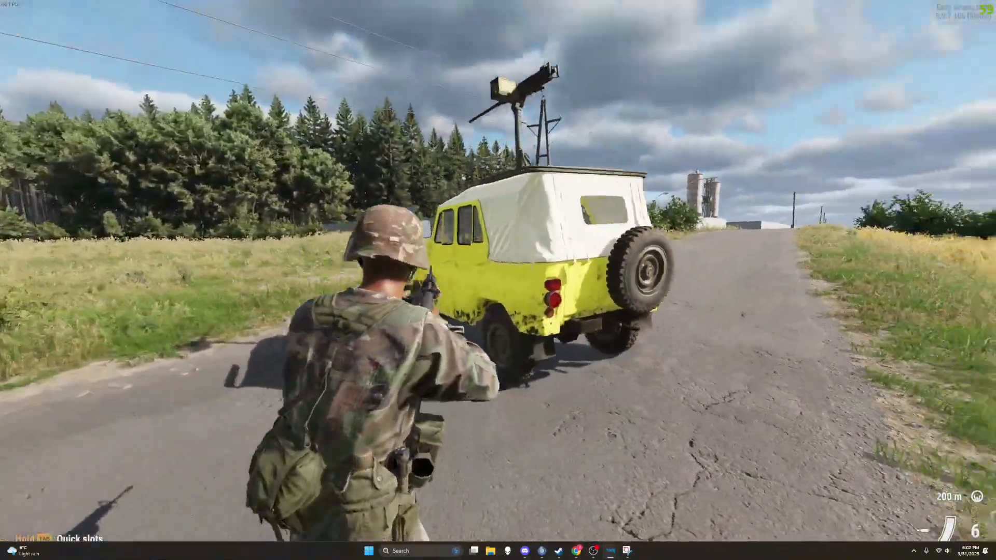
key(w)
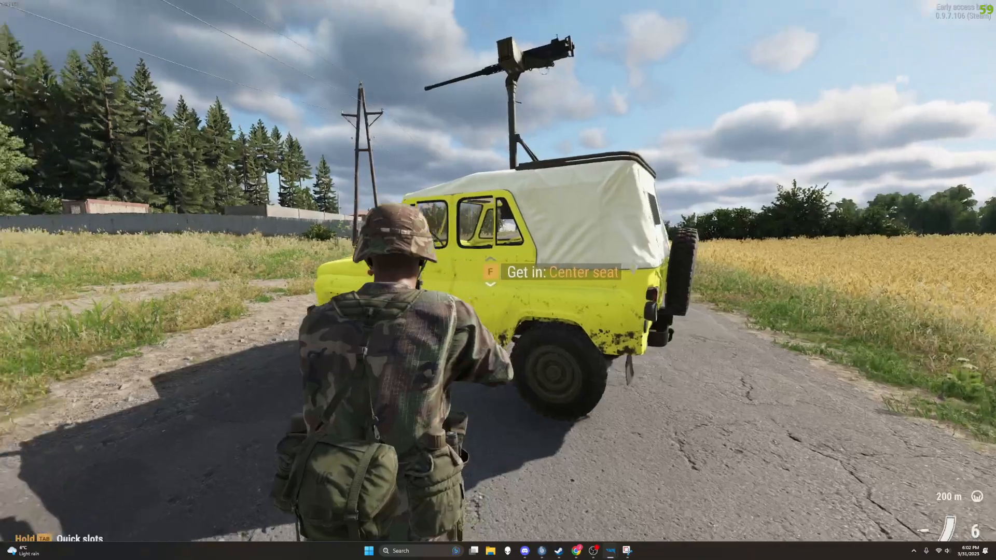
key(w)
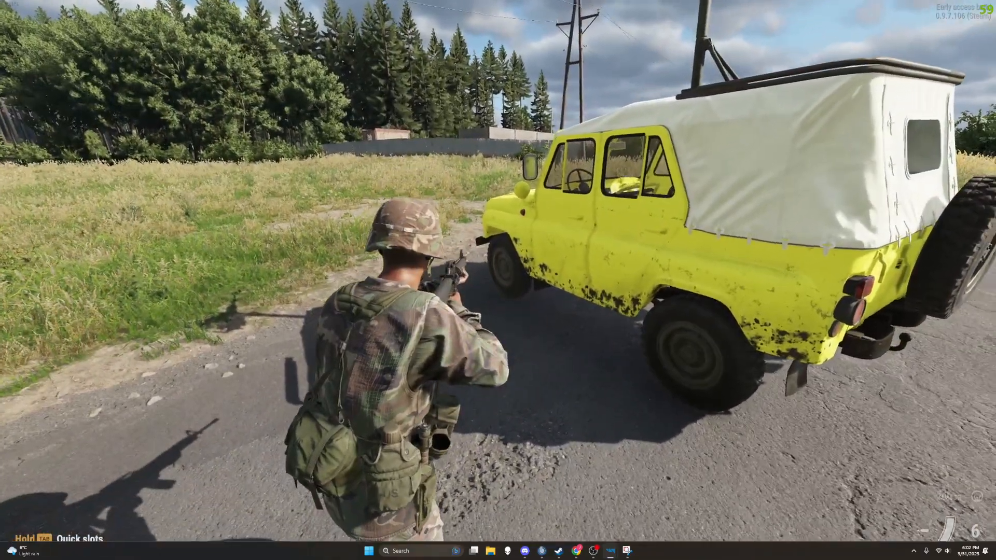
key(f)
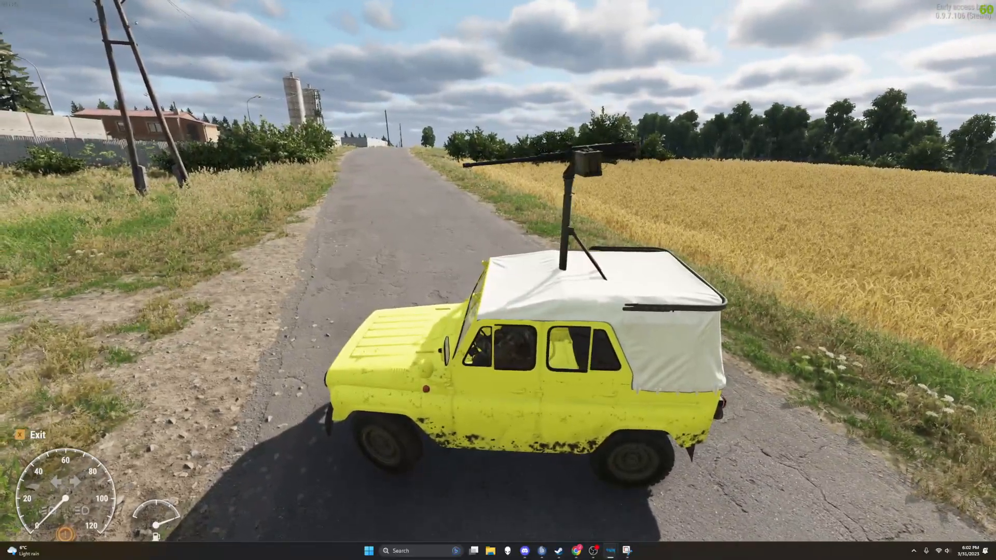
Step: Test-drive the modded UAZ469 off the road into the wheat field and get out
key(w)
key(d)
key(a)
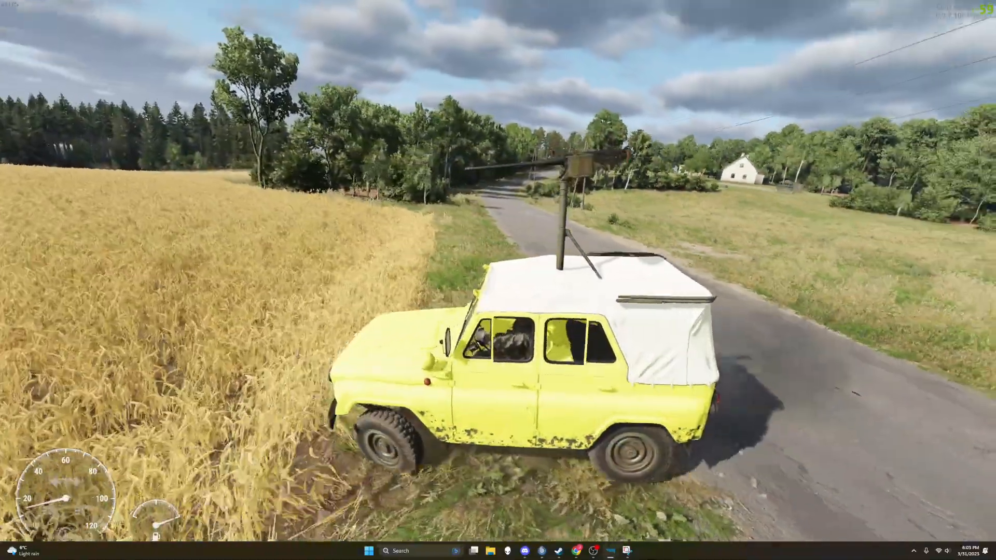
key(d)
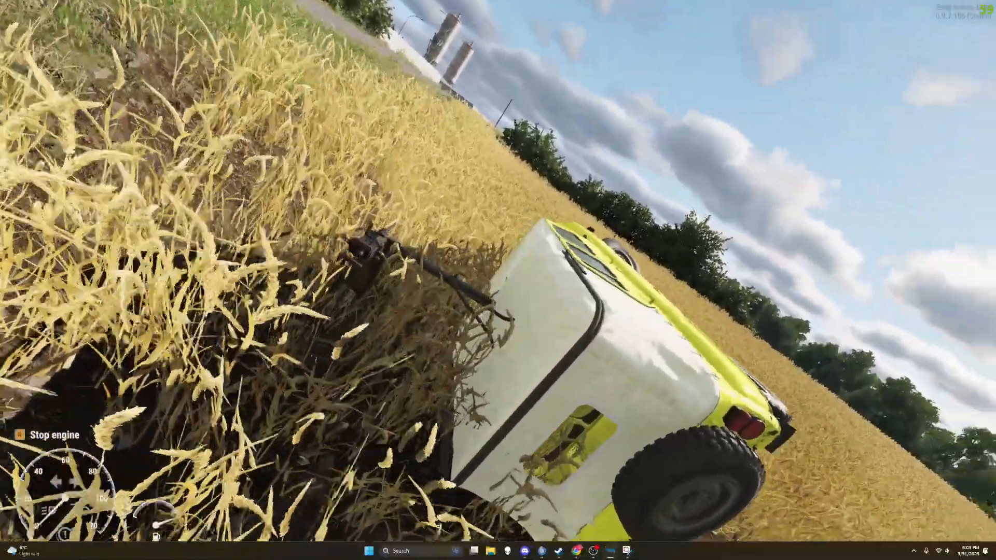
key(f)
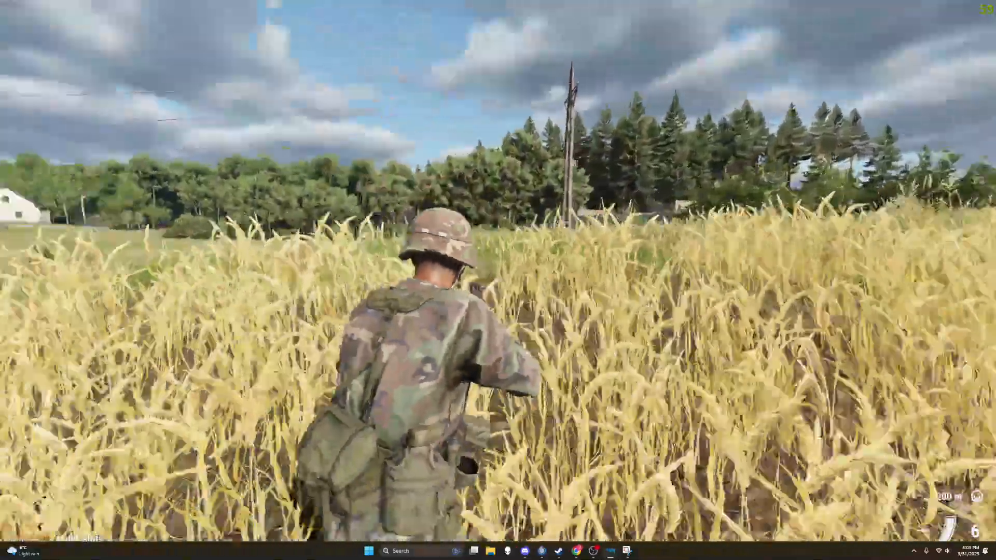
Step: Set the overturned UAZ469 upright in the Game Master view and walk the soldier back to it
key(y)
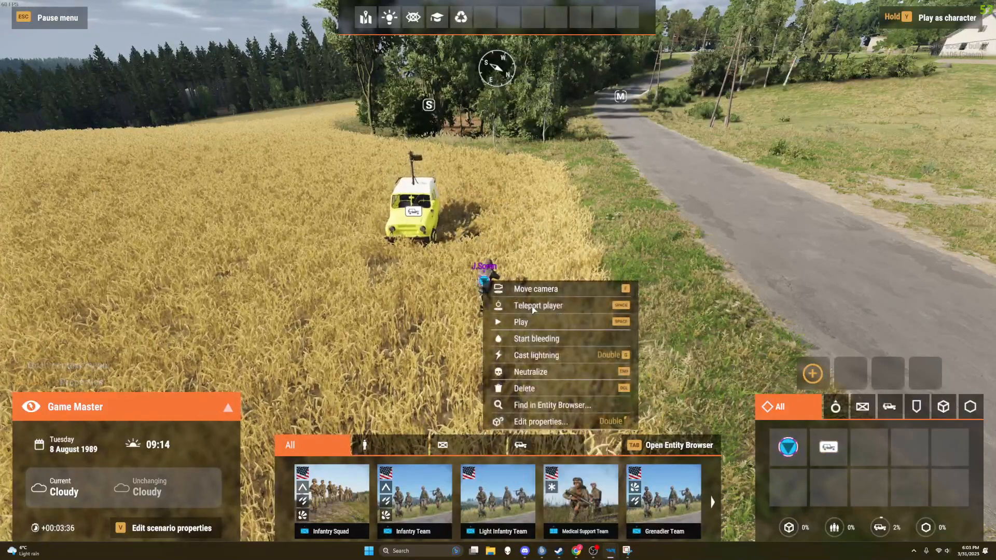
key(y)
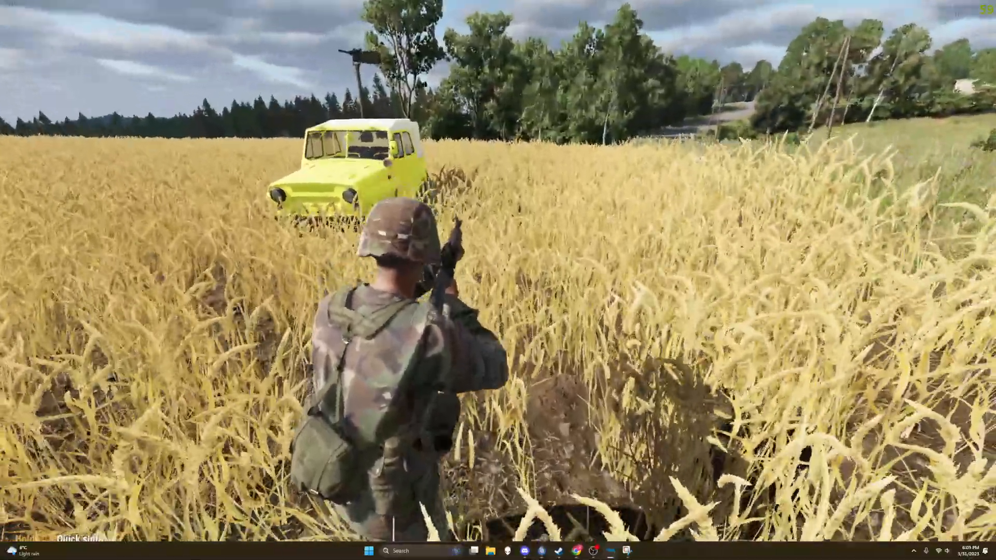
key(w)
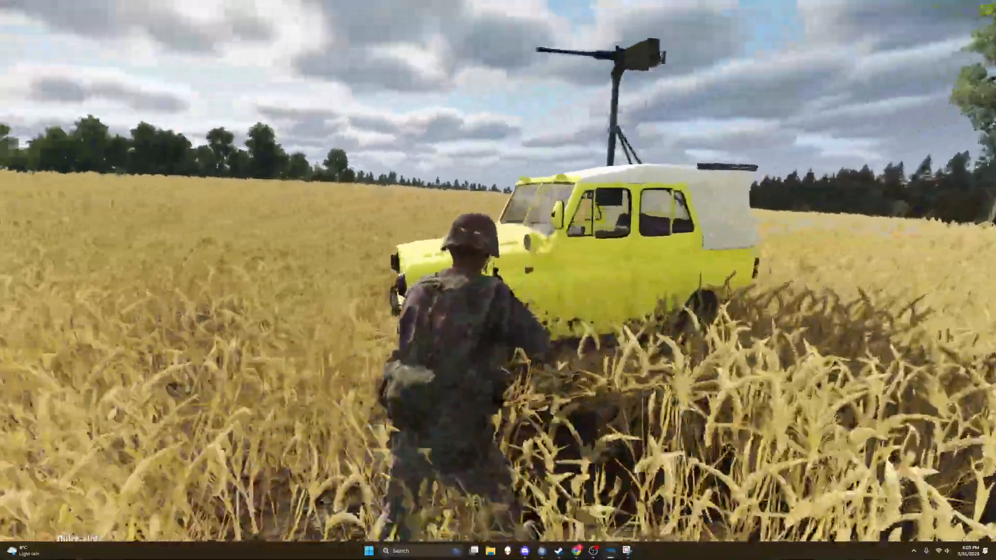
Step: Drive the UAZ469 out of the wheat field back to the road and leave it on foot
key(f)
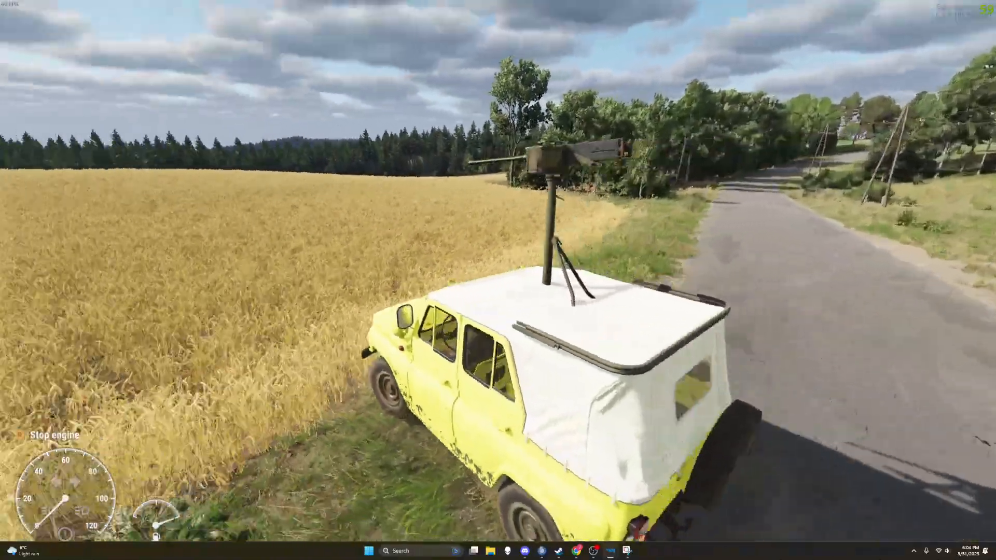
key(s)
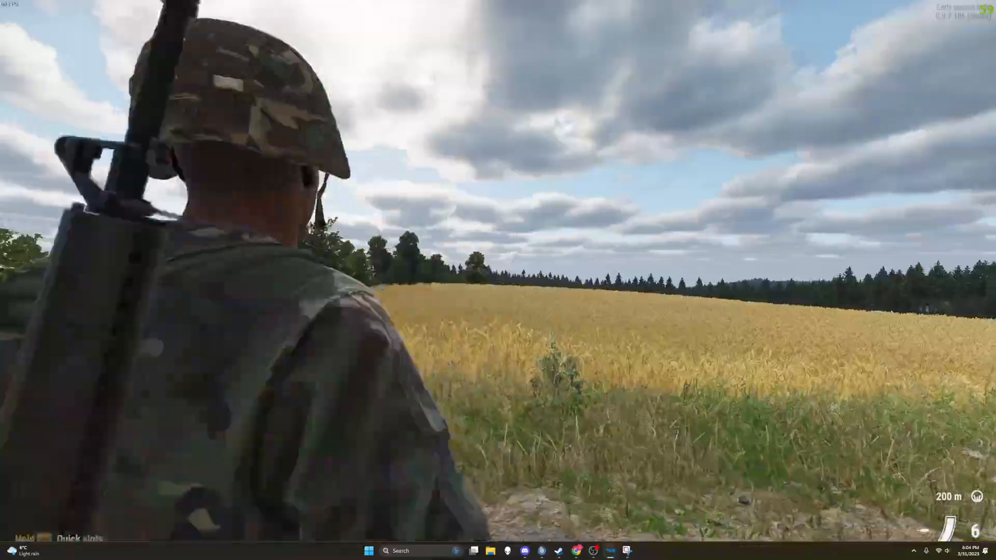
key(w)
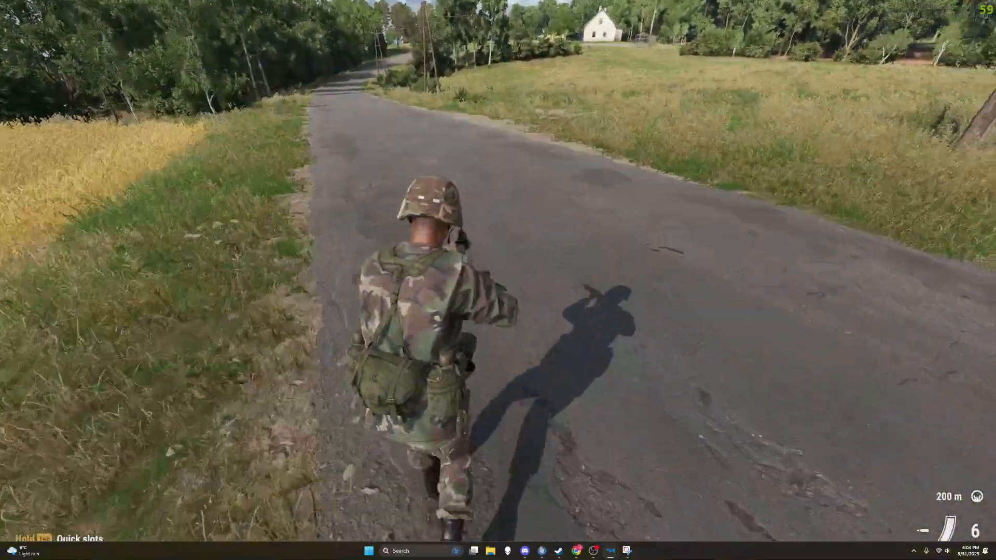
Step: Place a stock UAZ-469 Off-road vehicle from the Game Master vehicle list on the road in front of the soldier
key(y)
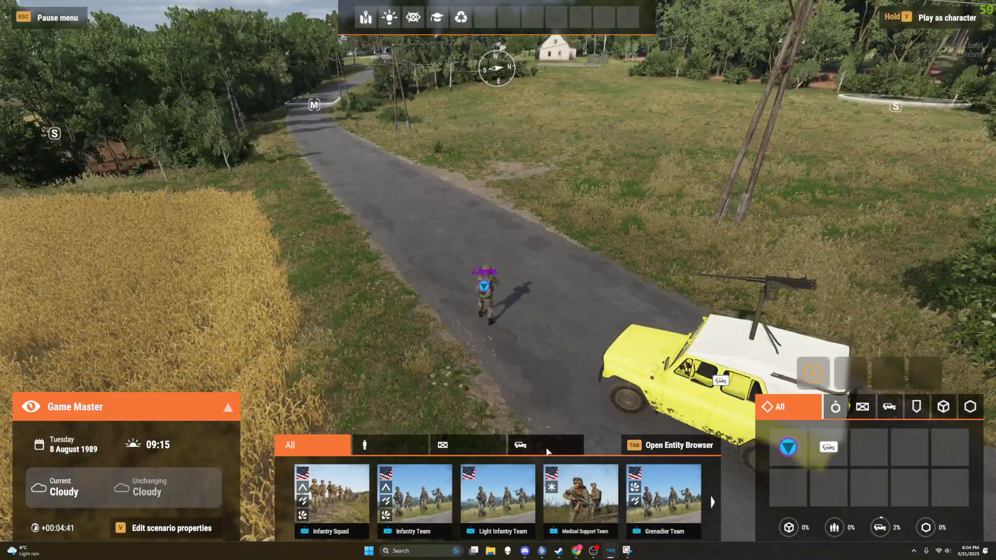
click(521, 445)
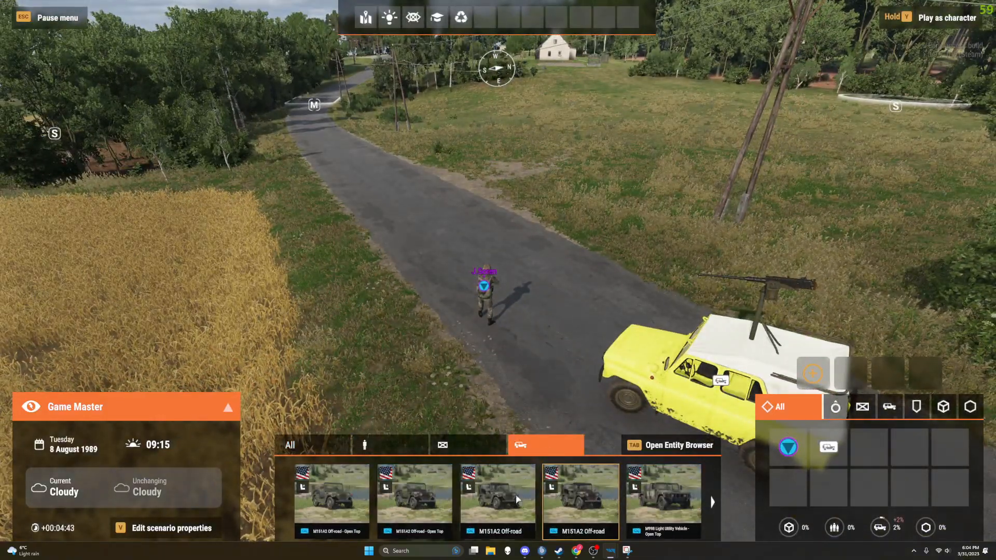
scroll(518, 498, down, 5)
scroll(489, 494, up, 2)
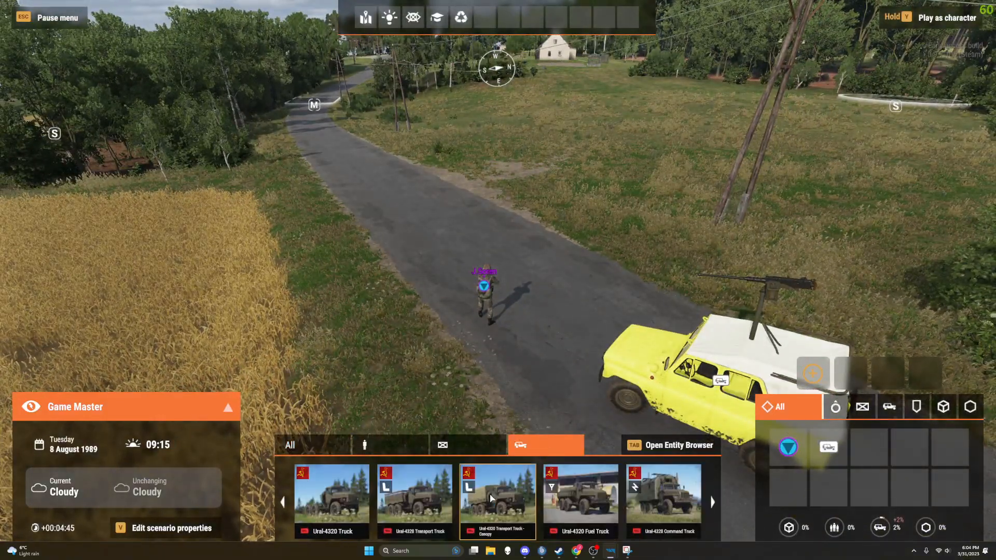
scroll(489, 494, up, 1)
click(576, 503)
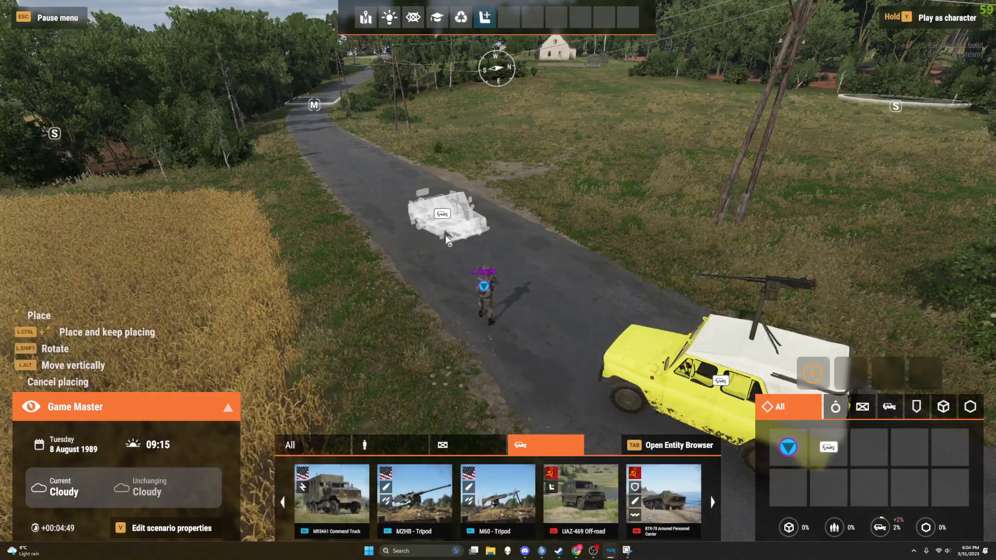
click(446, 210)
Step: Resume playing as the soldier and compare the stock UAZ-469 with the yellow modded one on foot
right_click(488, 292)
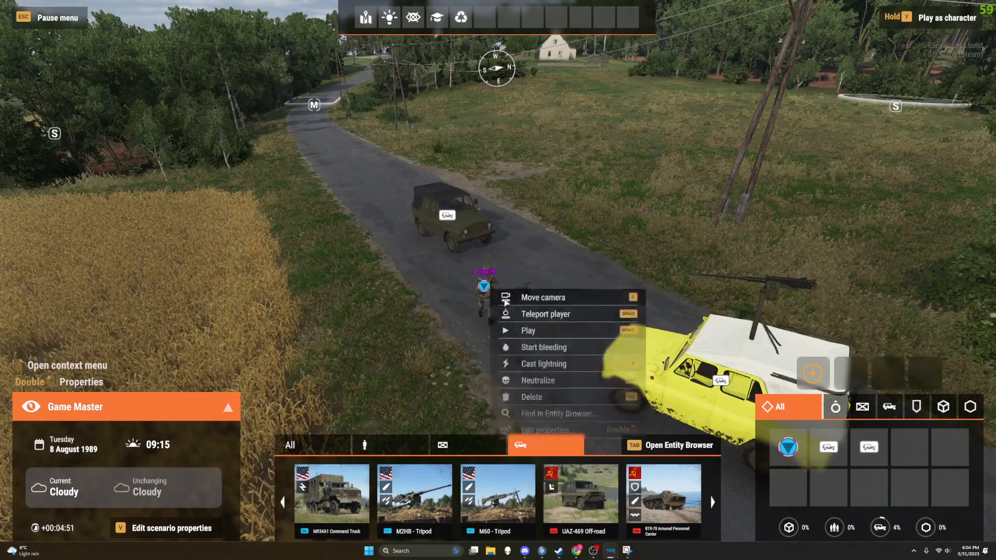
click(532, 330)
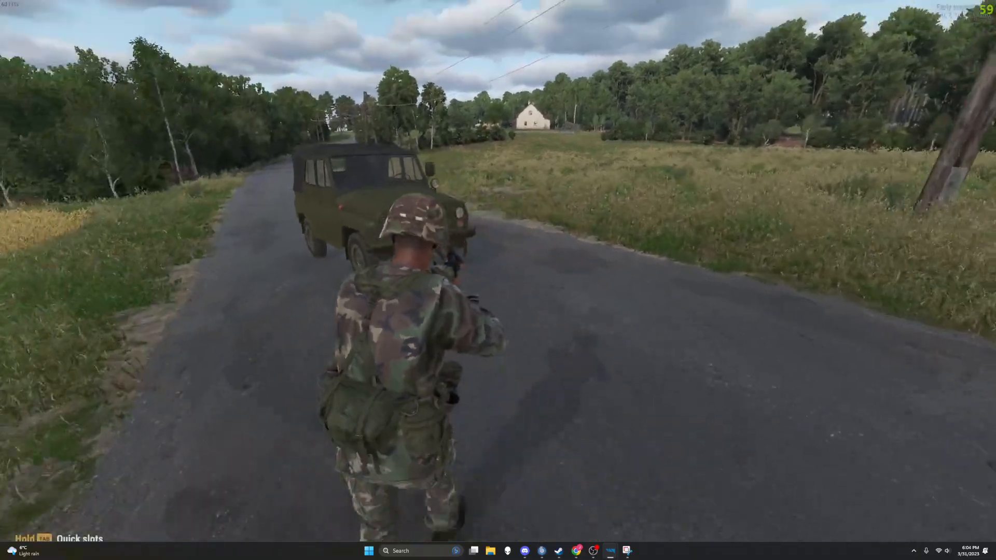
key(w)
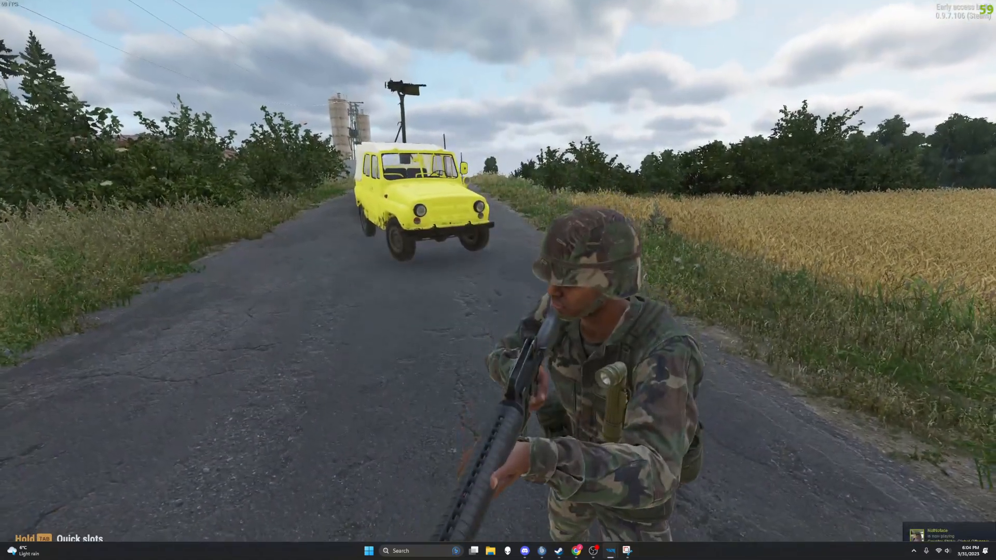
key(w)
key(w)
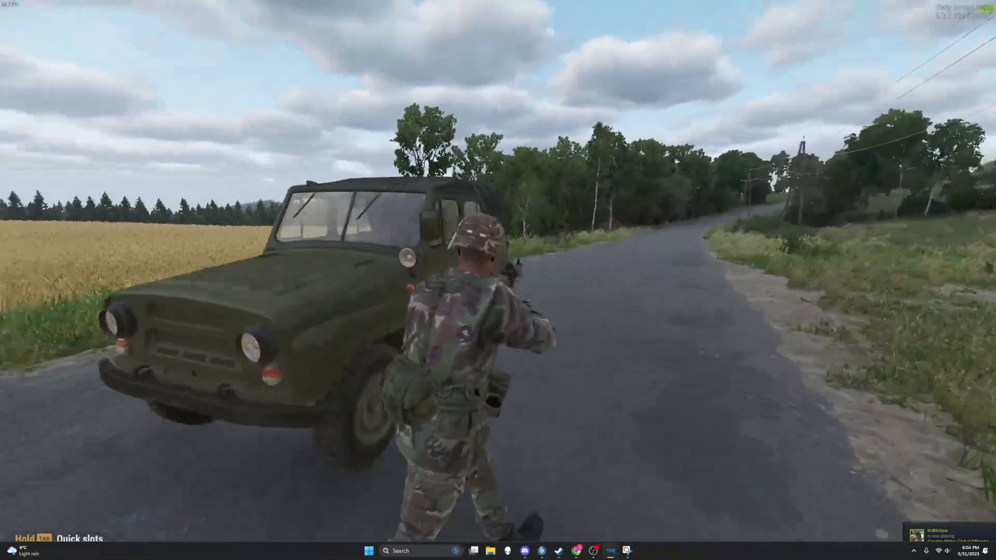
Step: Get into the vehicle and switch the rendering from wireframe through the other debug view back to normal shading
key(f)
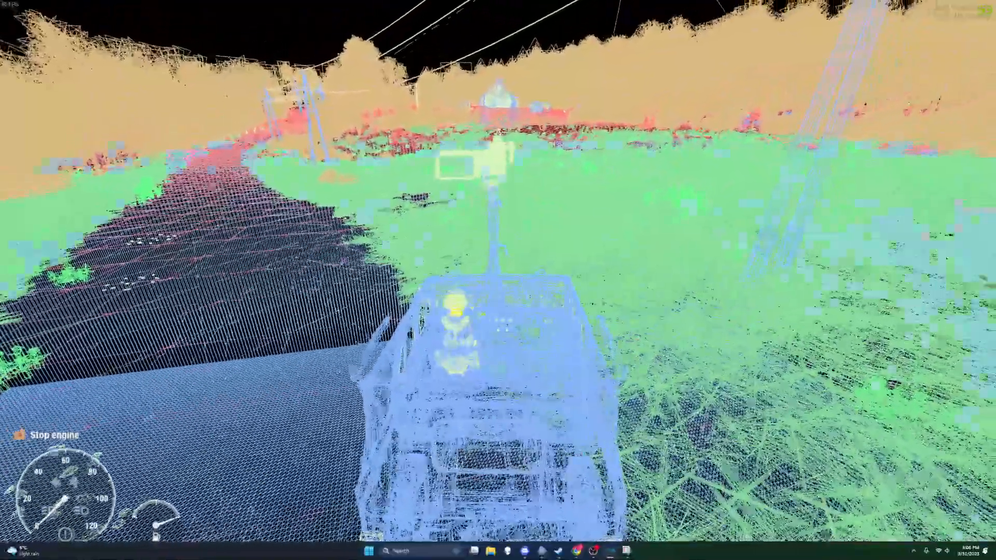
key(ctrl+alt+w)
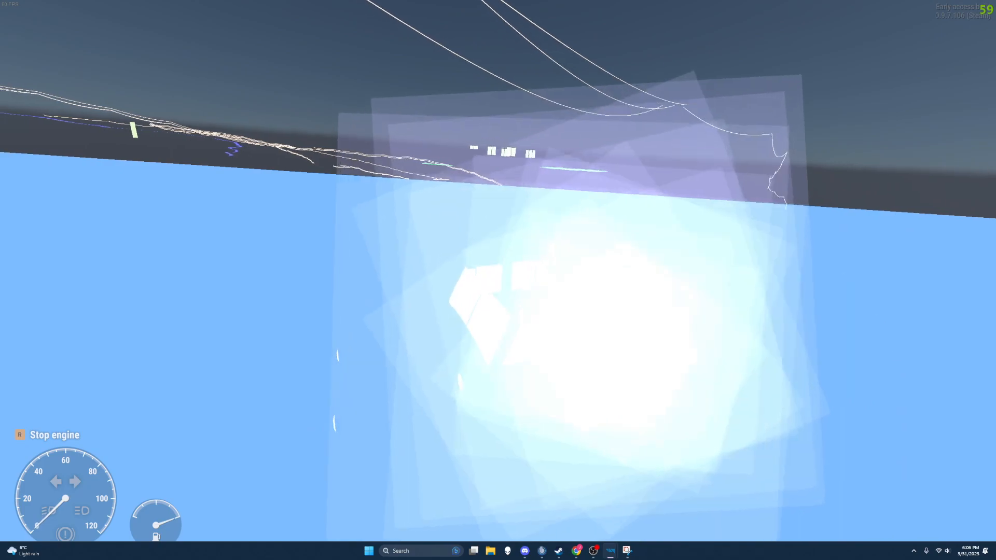
key(ctrl+alt+w)
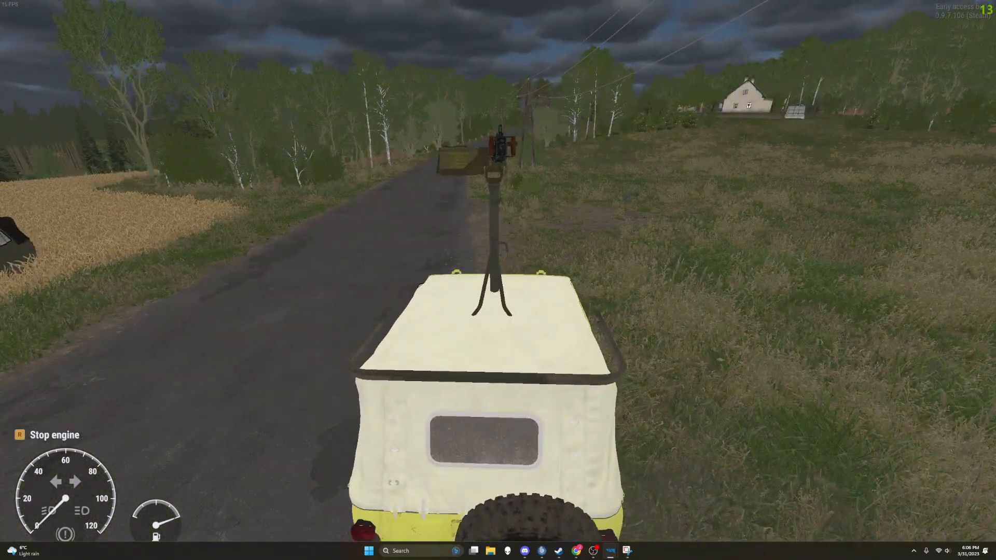
Step: Drive the yellow UAZ469 across the road into the wheat field beside the stock UAZ-469, stop there and leave play mode
key(w)
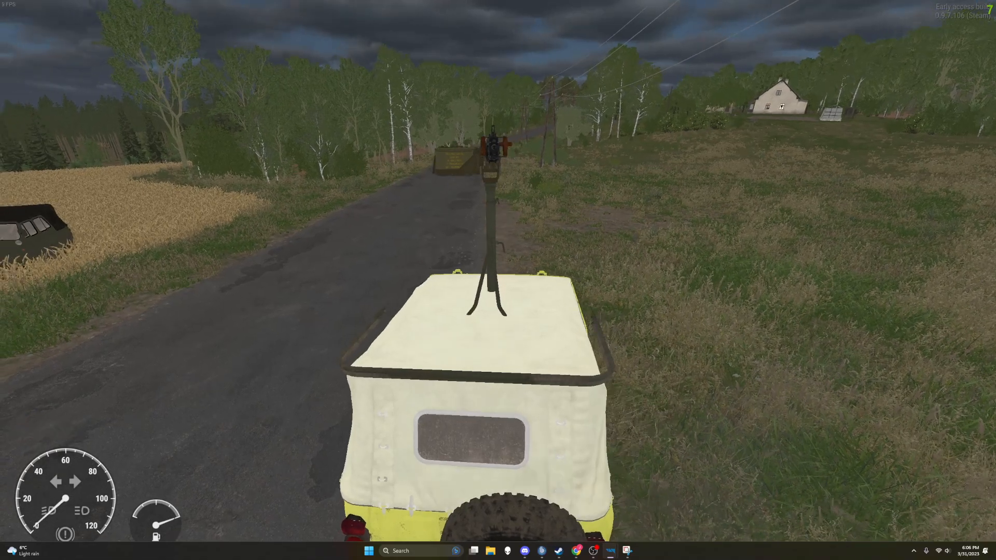
key(a)
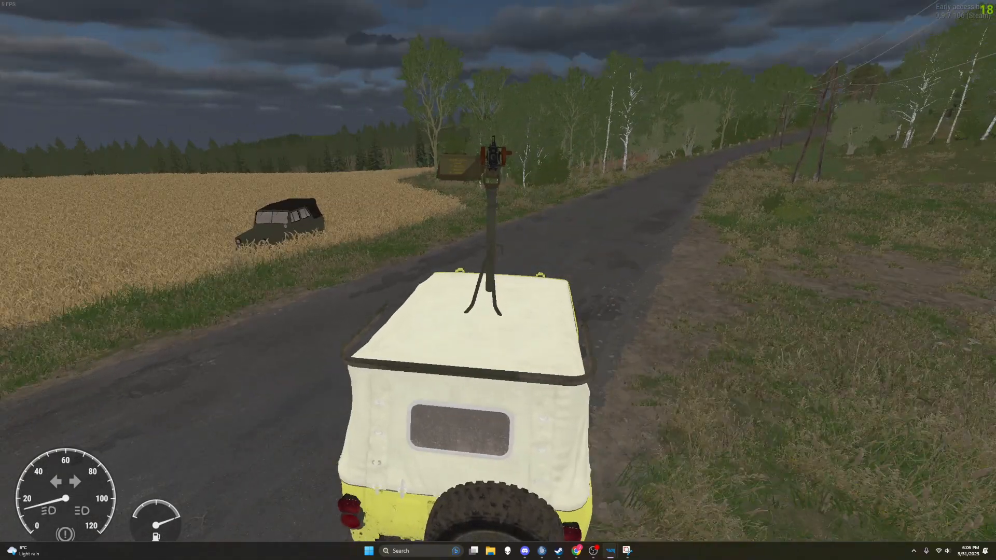
key(a)
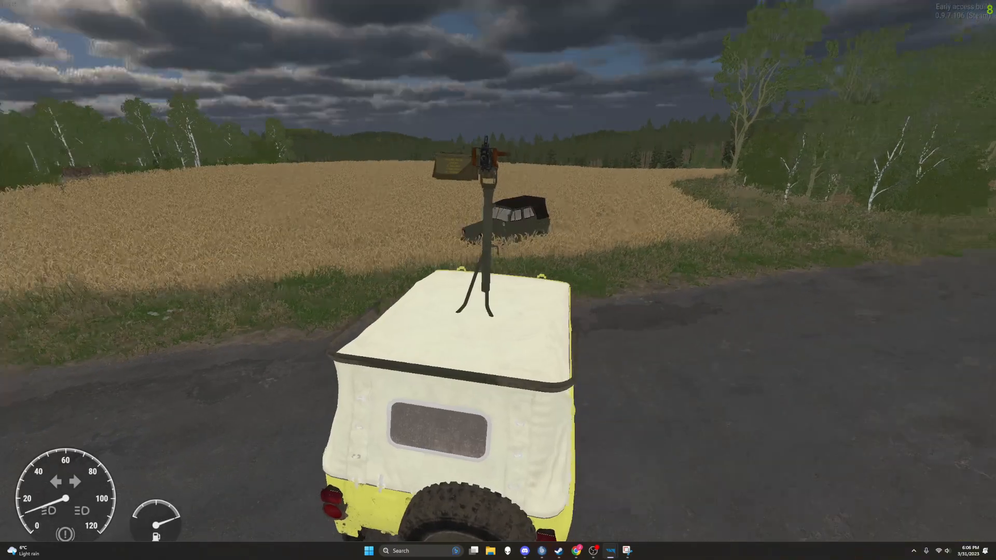
key(a)
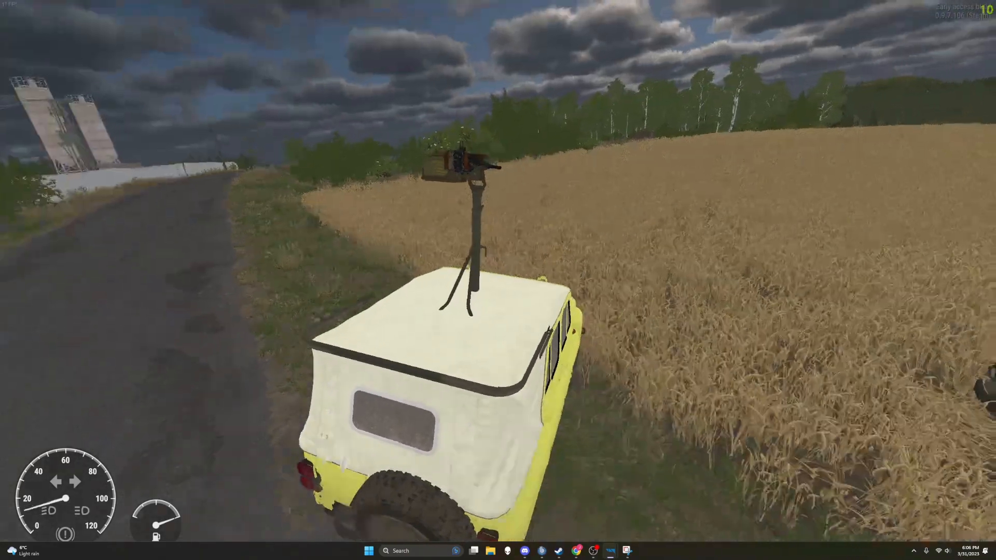
key(w)
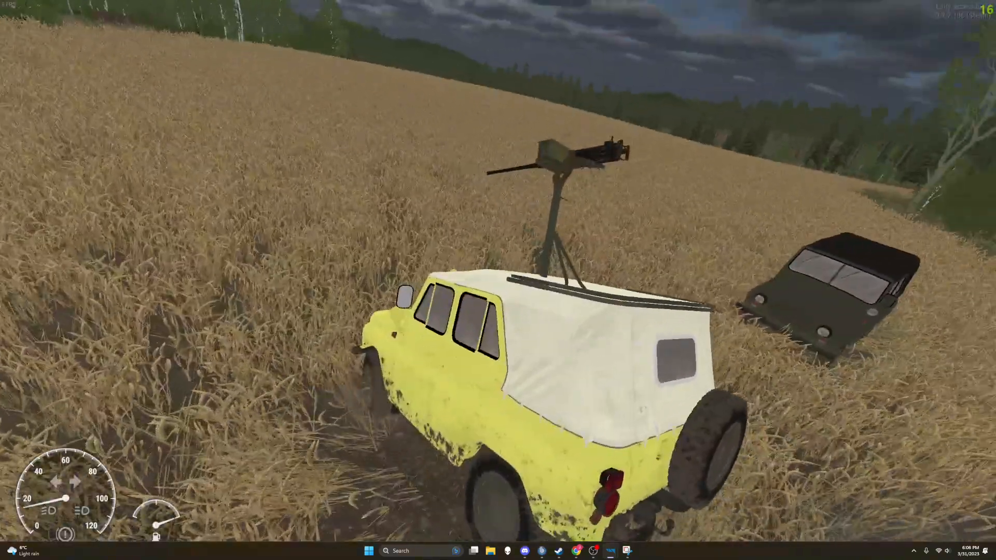
key(a)
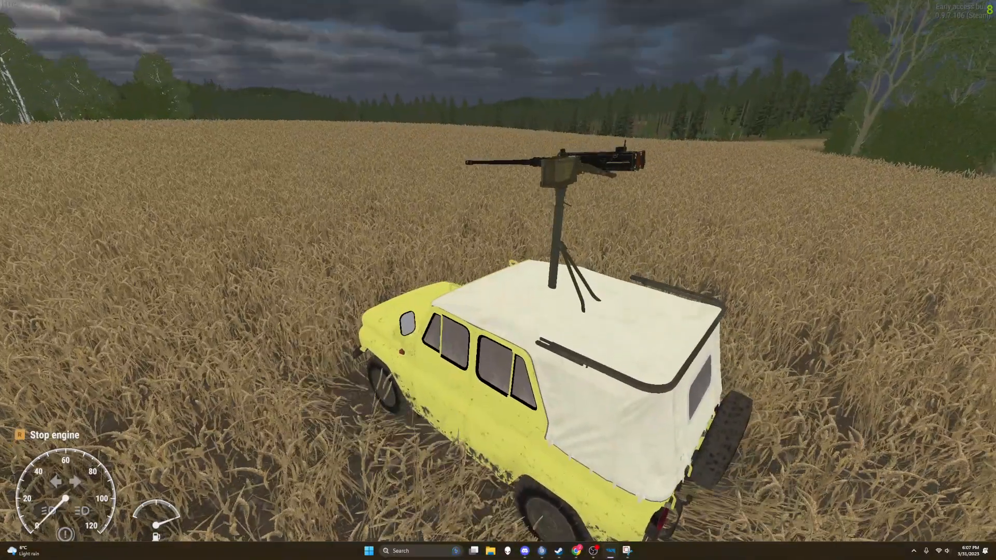
key(Escape)
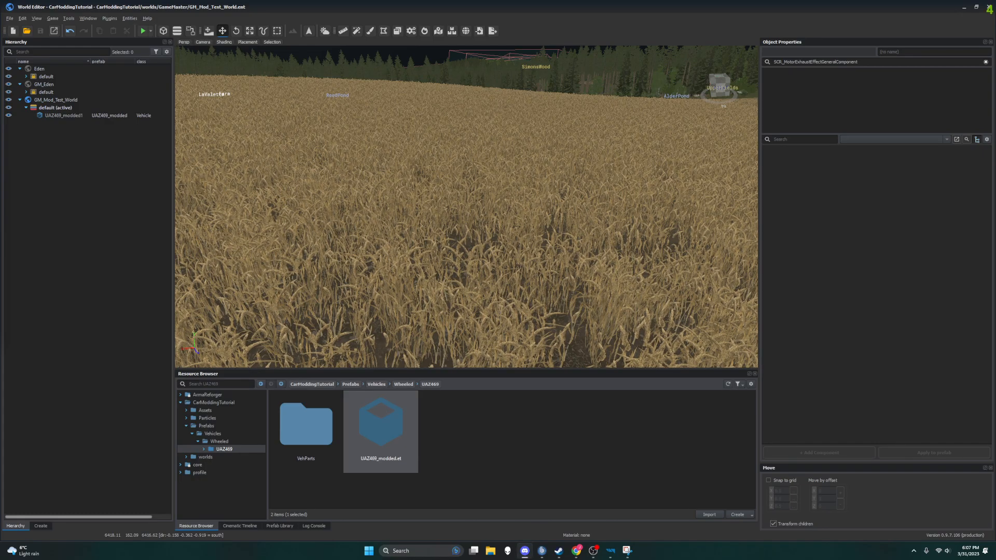
Step: Close the Enfusion Workbench and relaunch Arma Reforger Tools from the Steam library
click(317, 205)
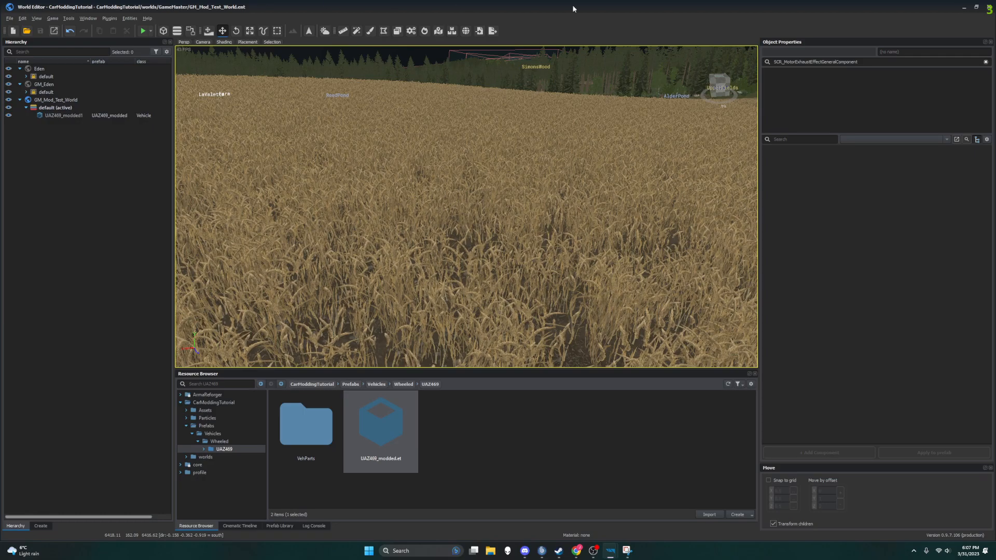
click(964, 8)
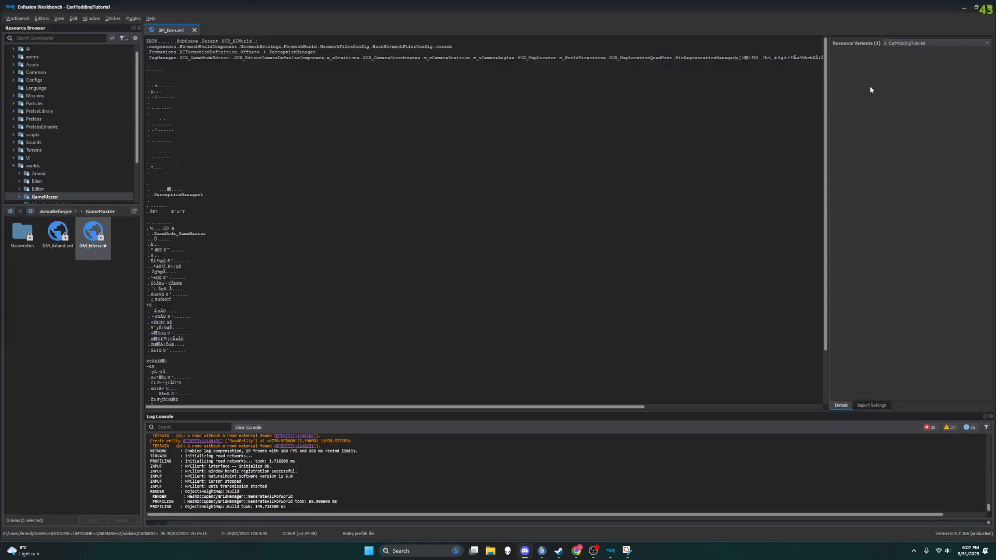
click(987, 9)
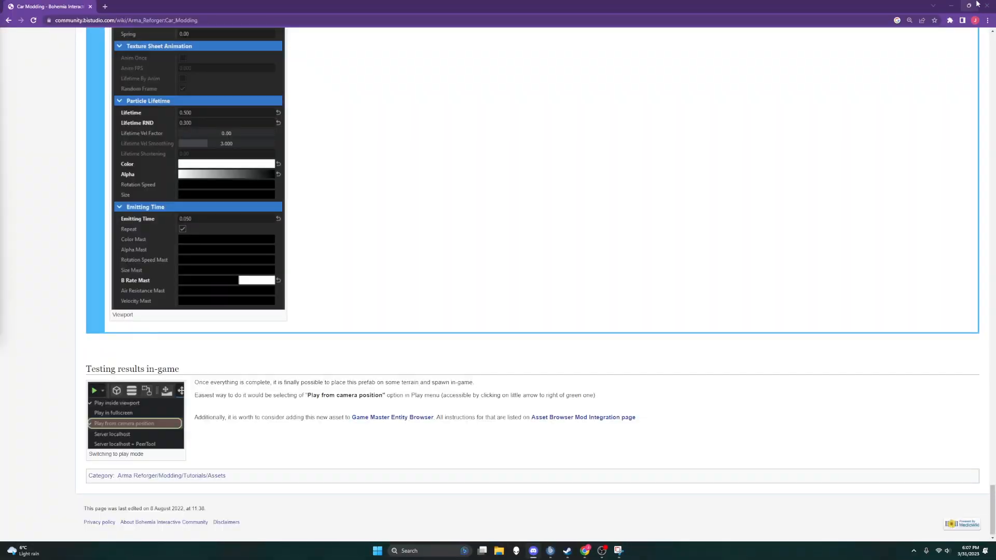
click(951, 5)
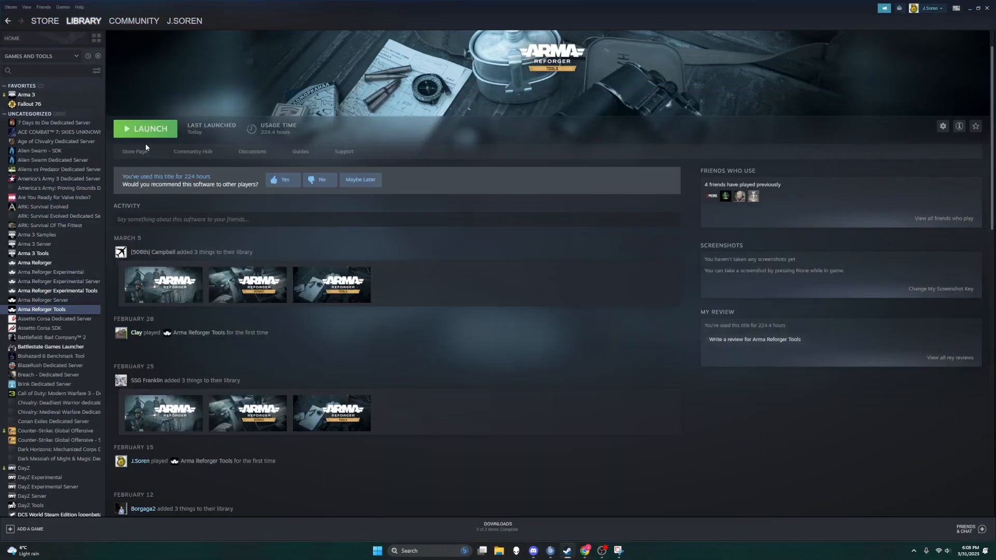
click(145, 134)
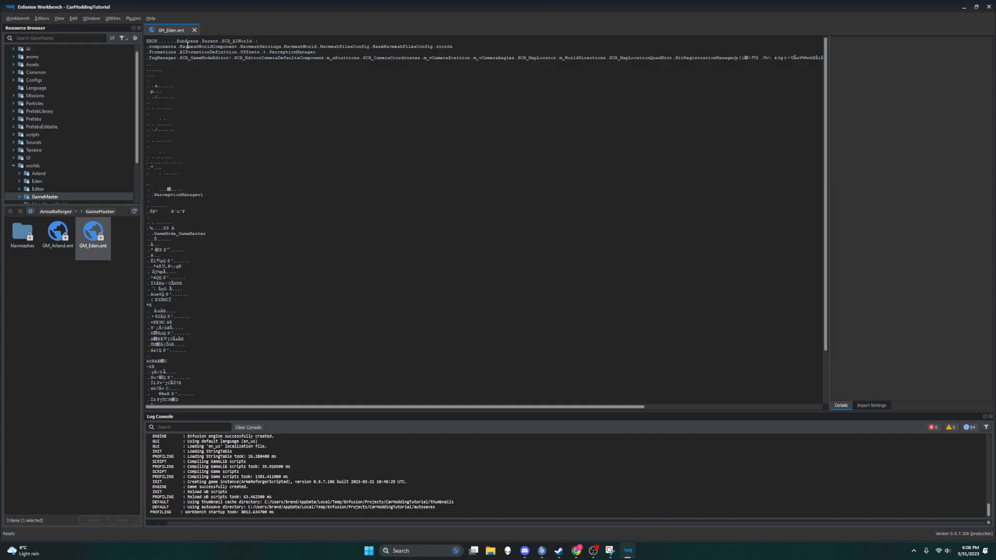
Step: Close GM_Eden.ent, open UAZ469_modded.et from CarModdingTutorial's Prefabs/Vehicles/Wheeled/UAZ469 folder and inspect the vehicle from several sides
click(194, 30)
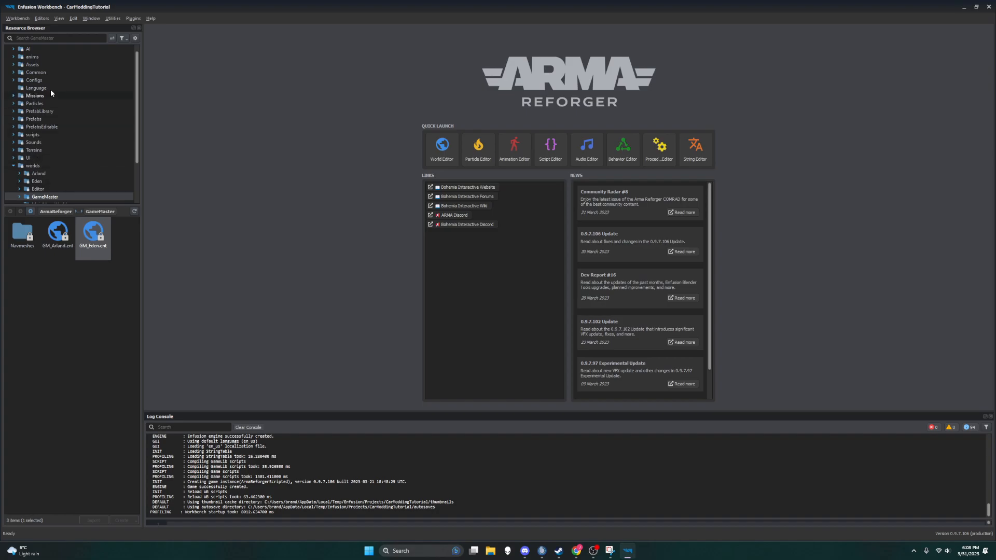
scroll(36, 155, down, 1)
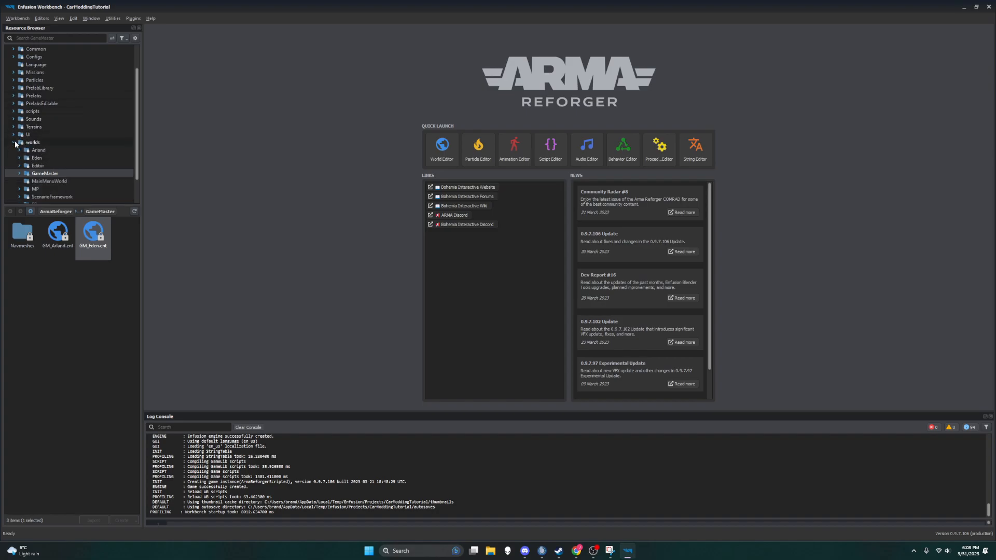
click(14, 143)
click(8, 181)
scroll(49, 184, down, 1)
click(14, 181)
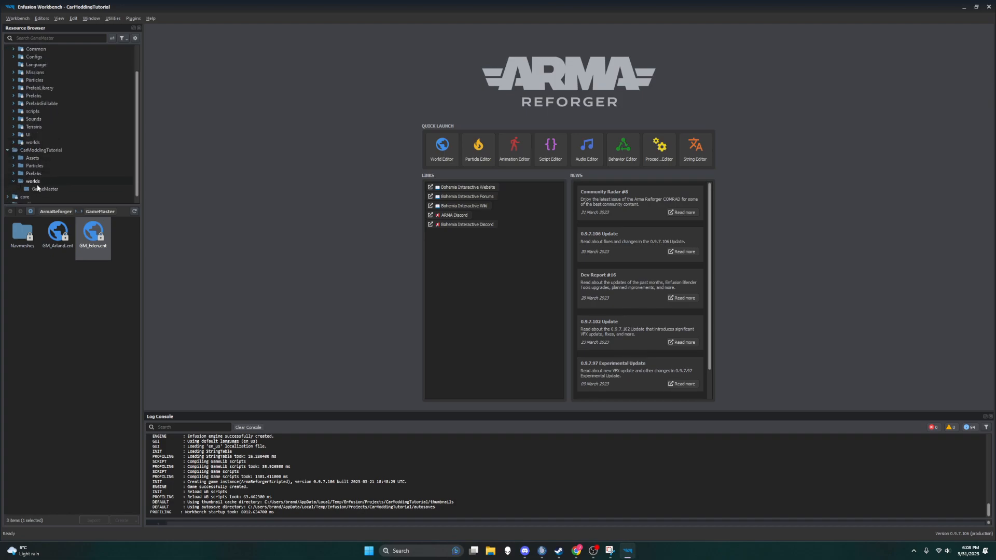
click(14, 173)
click(44, 197)
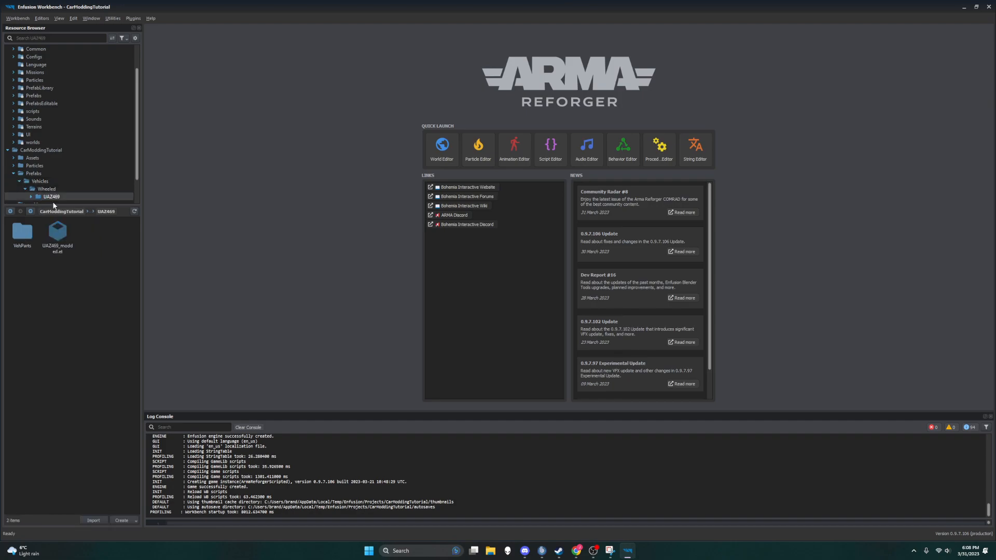
double_click(58, 229)
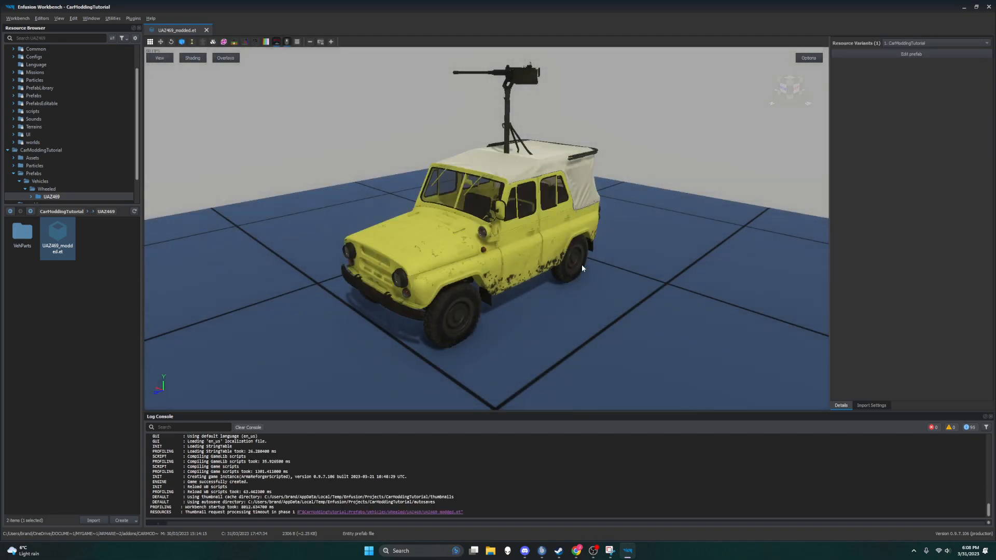
right_drag(574, 254, 539, 255)
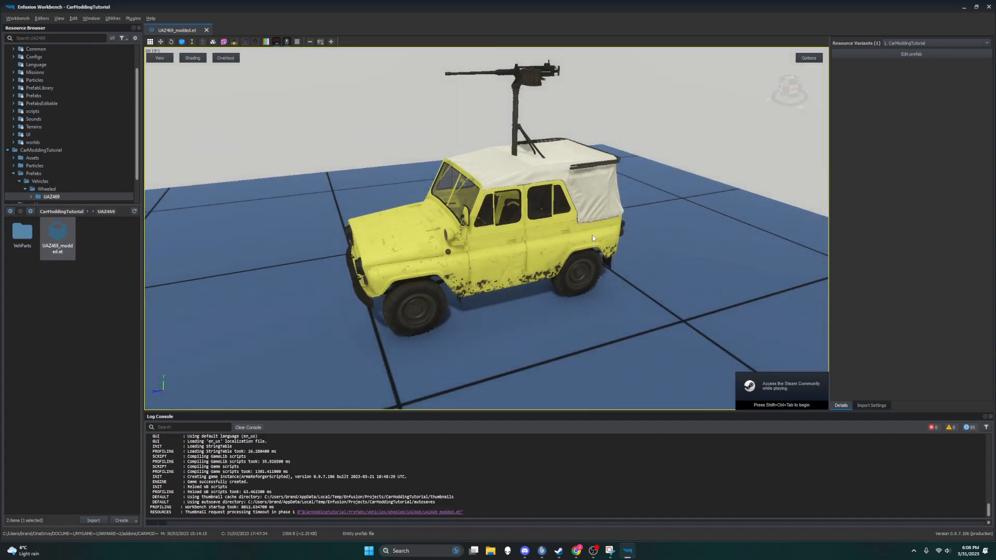
right_drag(532, 244, 254, 229)
Step: Open the World Editor and load GM_Mod_Test_World.ent from the CarModdingTutorial GameMaster worlds
click(20, 20)
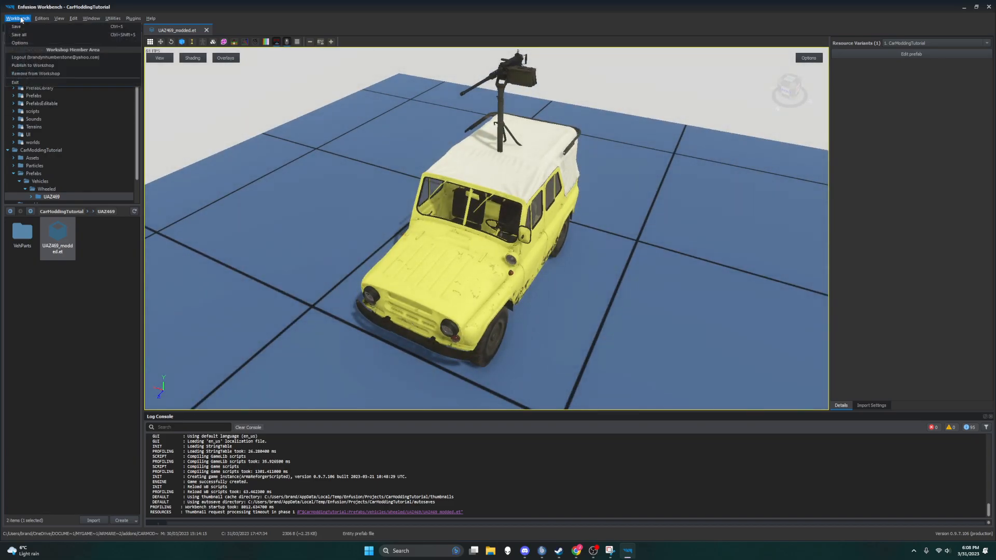
click(49, 27)
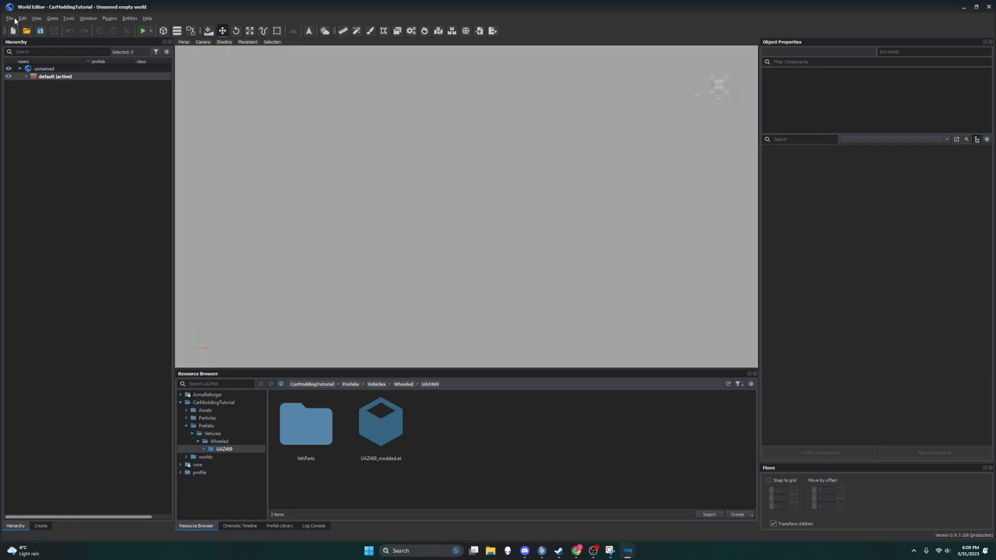
click(9, 18)
click(27, 35)
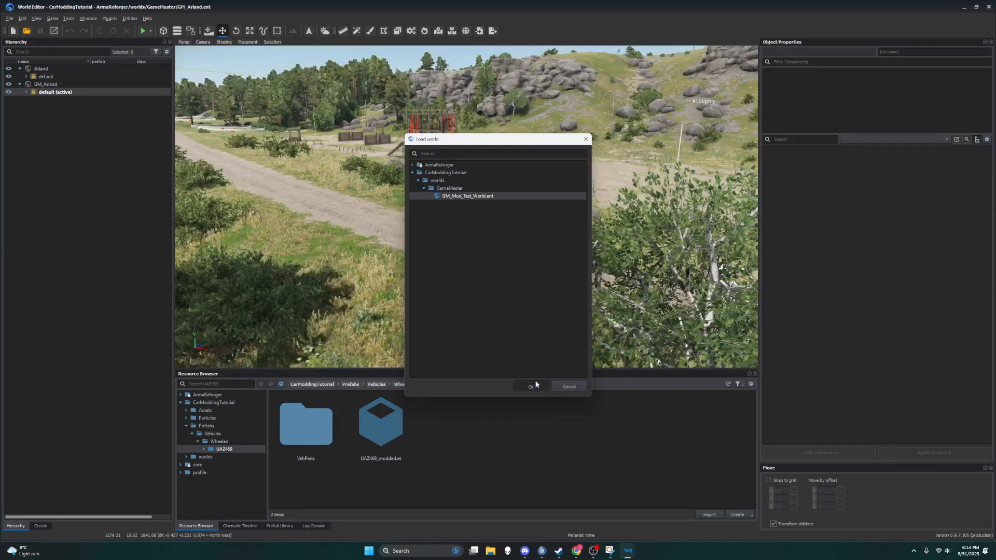
click(530, 386)
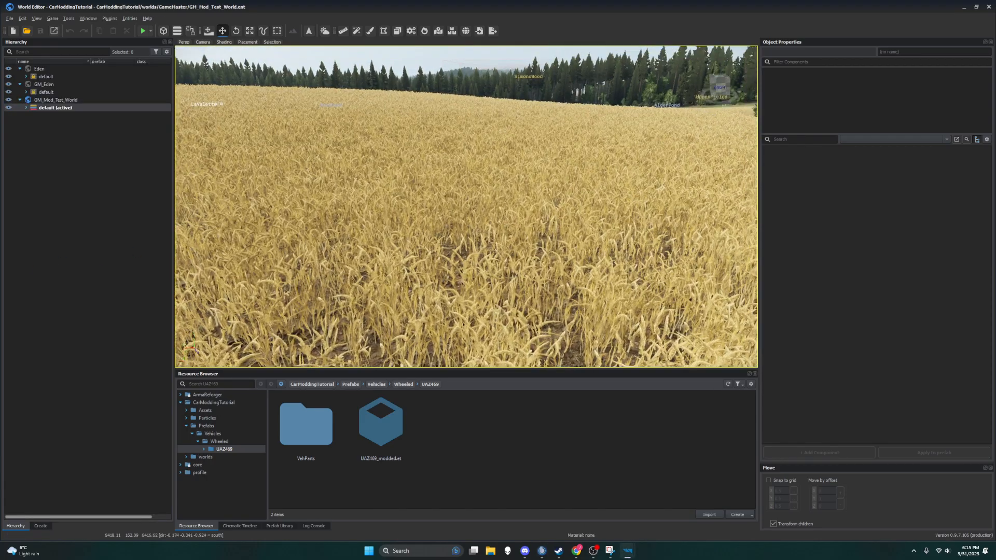
Step: Start the world in play mode near the yellow UAZ469 on the road and play as the soldier from the Game Master view
right_drag(252, 208, 438, 231)
key(w)
key(s)
key(s)
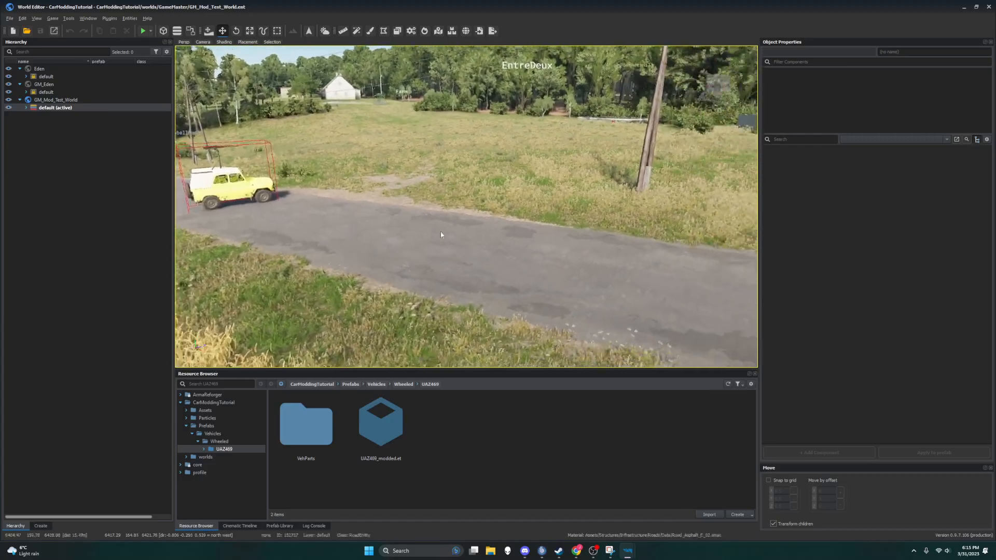
right_drag(227, 194, 177, 223)
key(w)
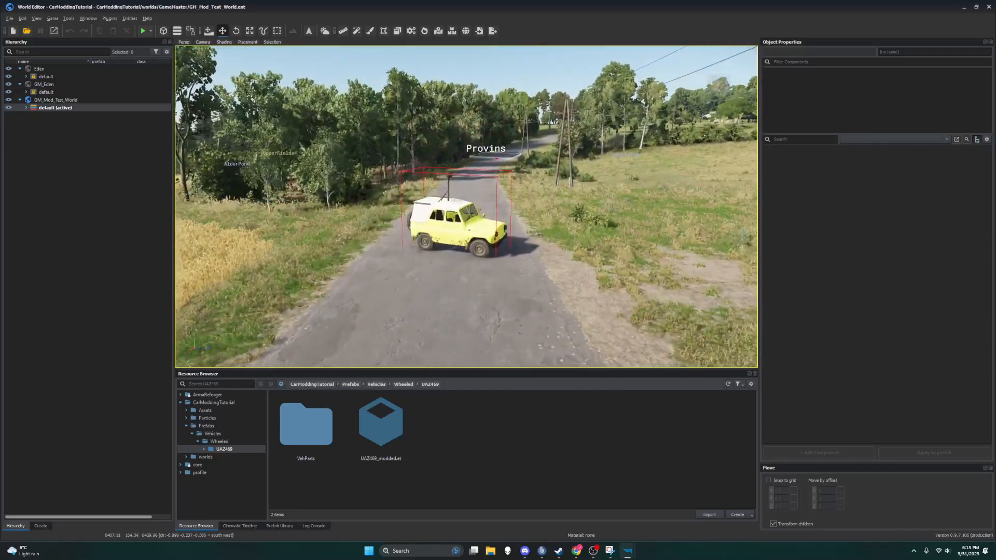
click(140, 32)
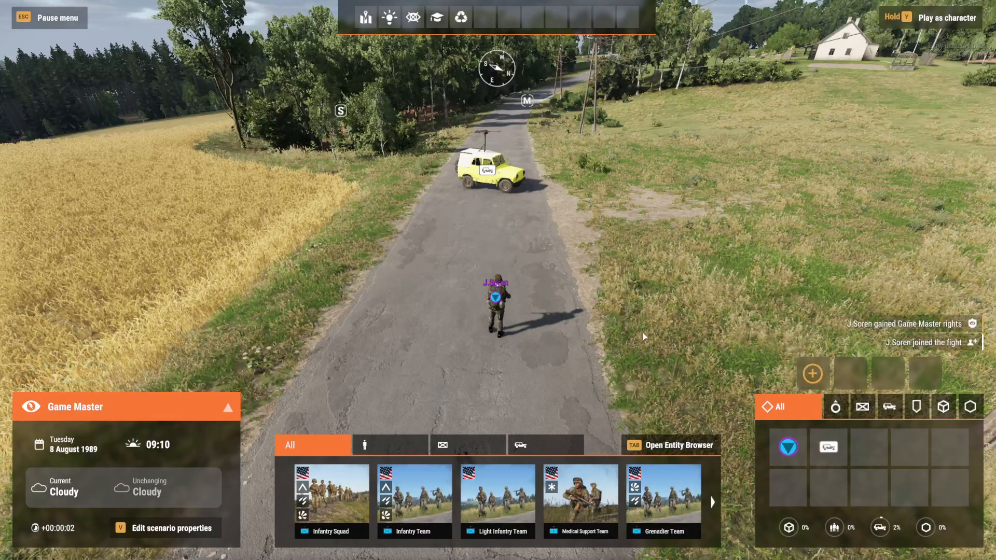
right_click(499, 295)
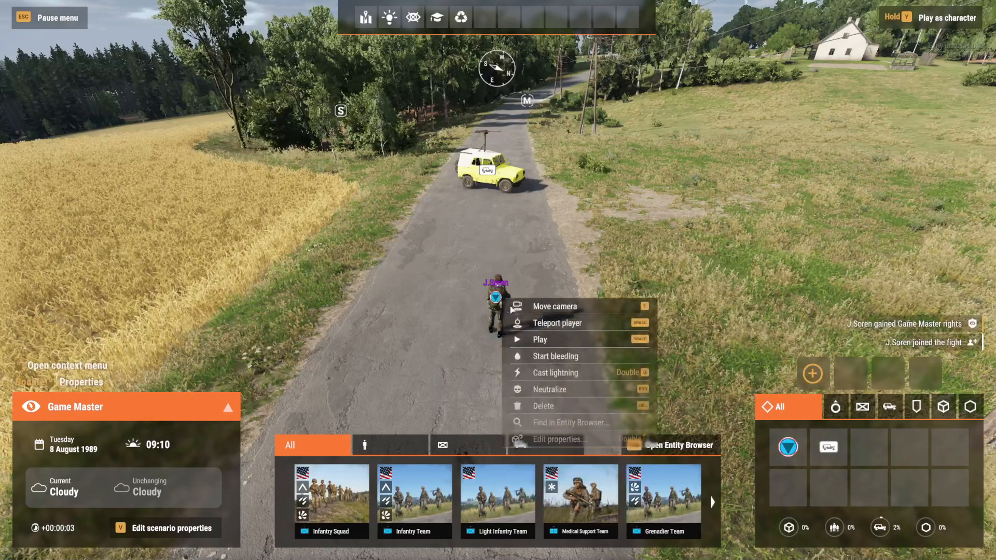
click(559, 335)
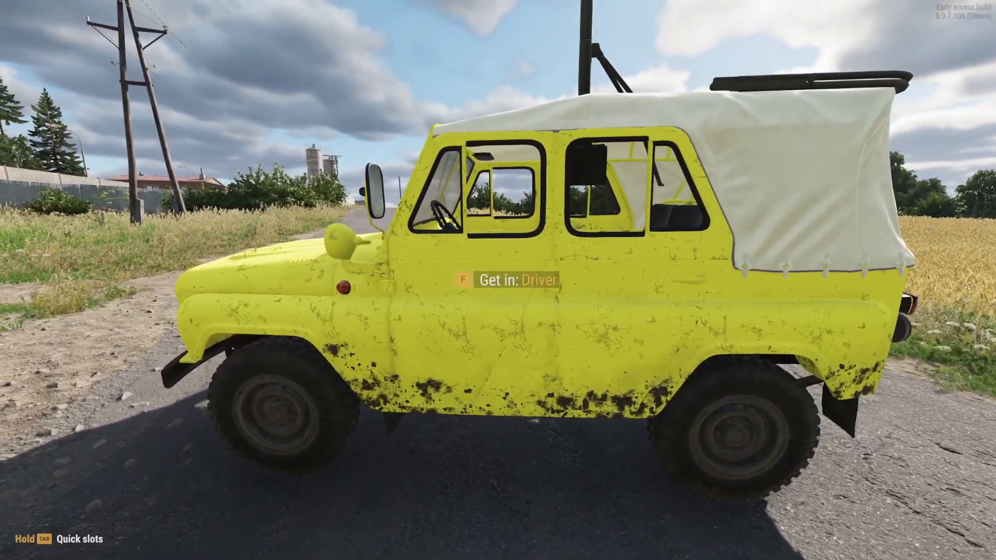
Step: Test the yellow UAZ469's driver, front passenger and rear center seats by getting in and out of the vehicle
key(f)
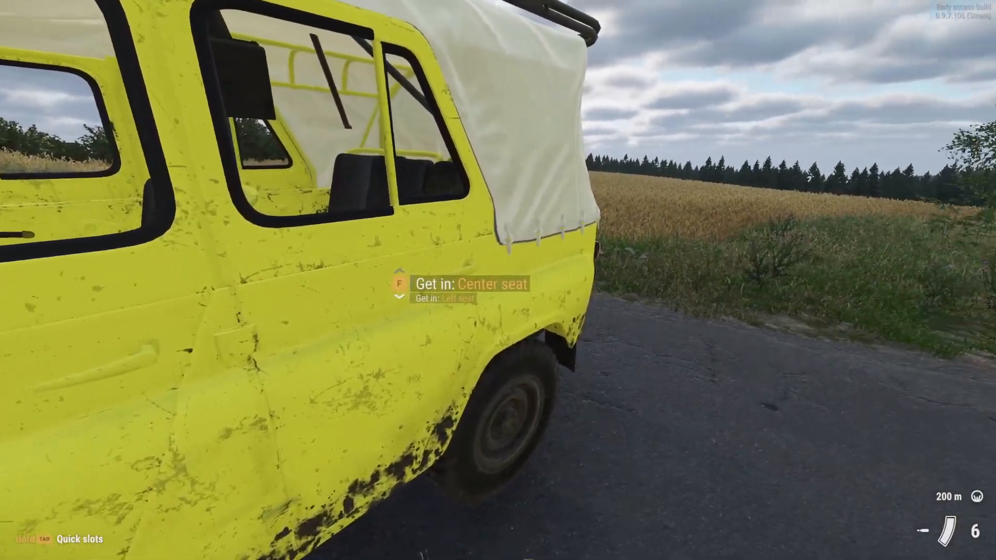
key(f)
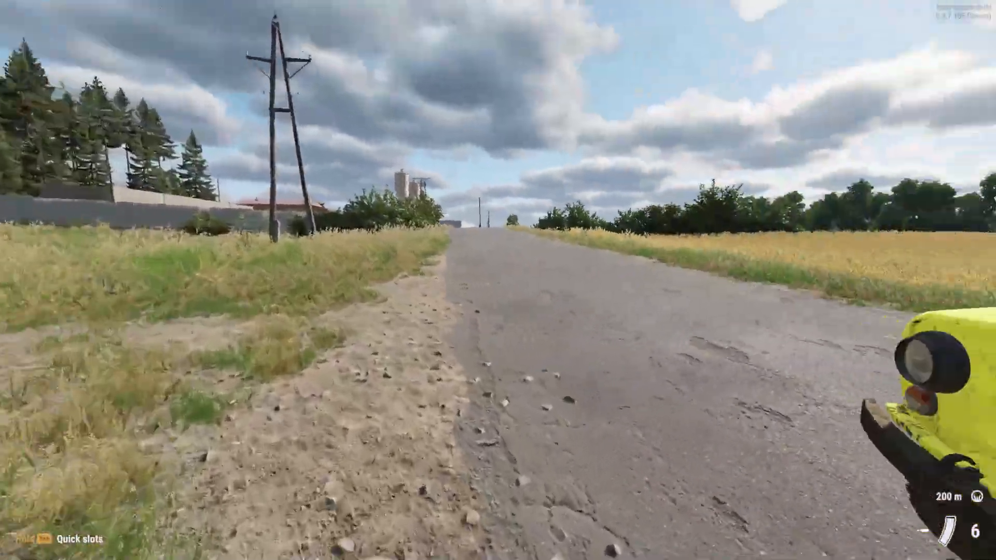
key(w)
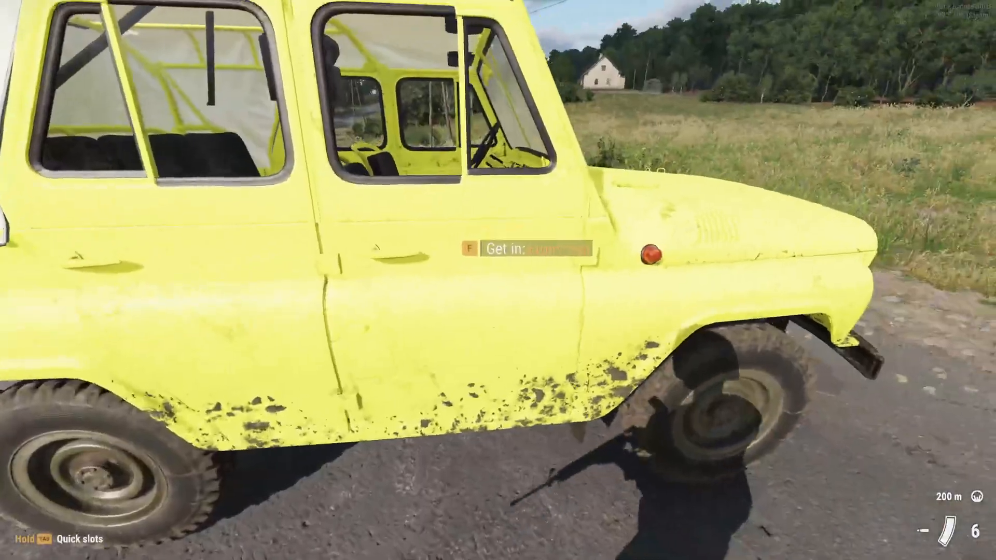
key(f)
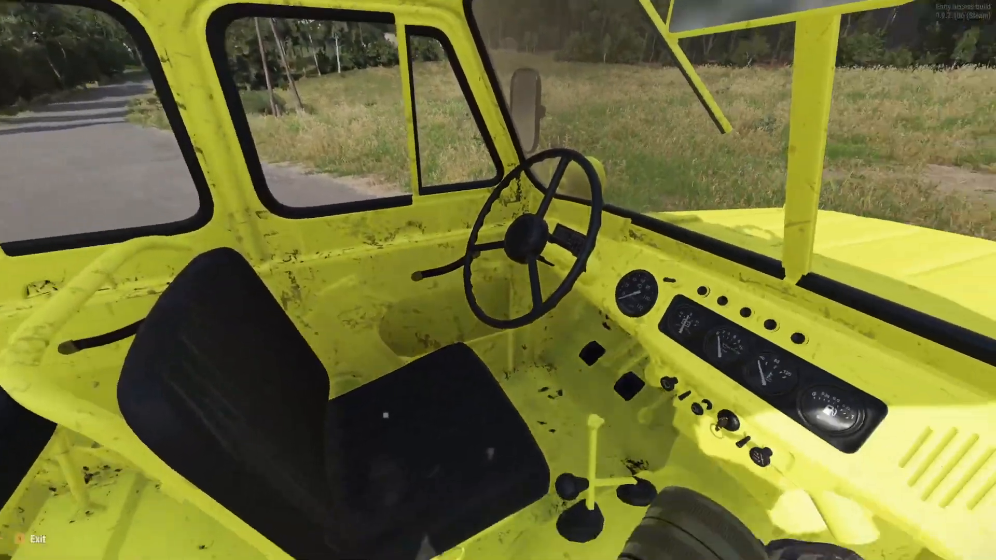
key(f)
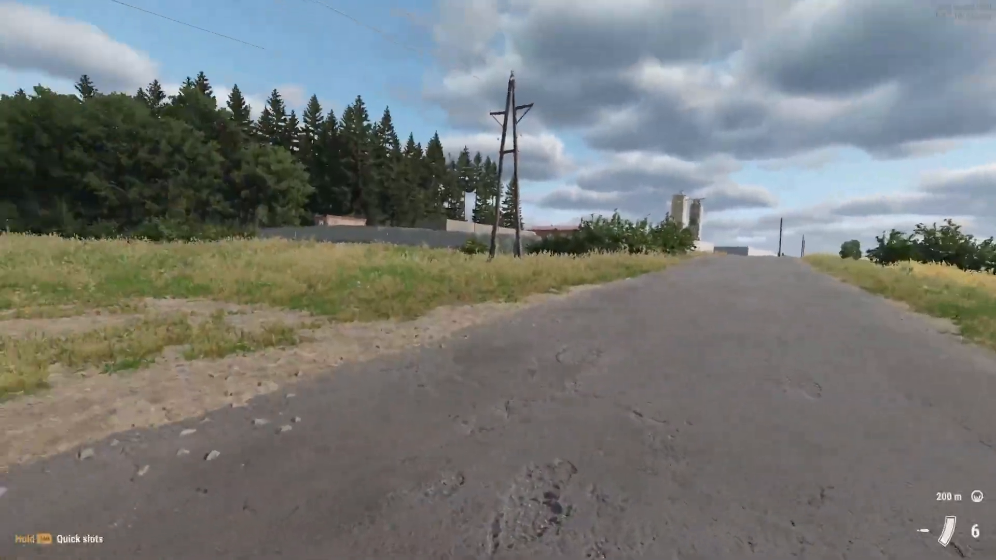
key(w)
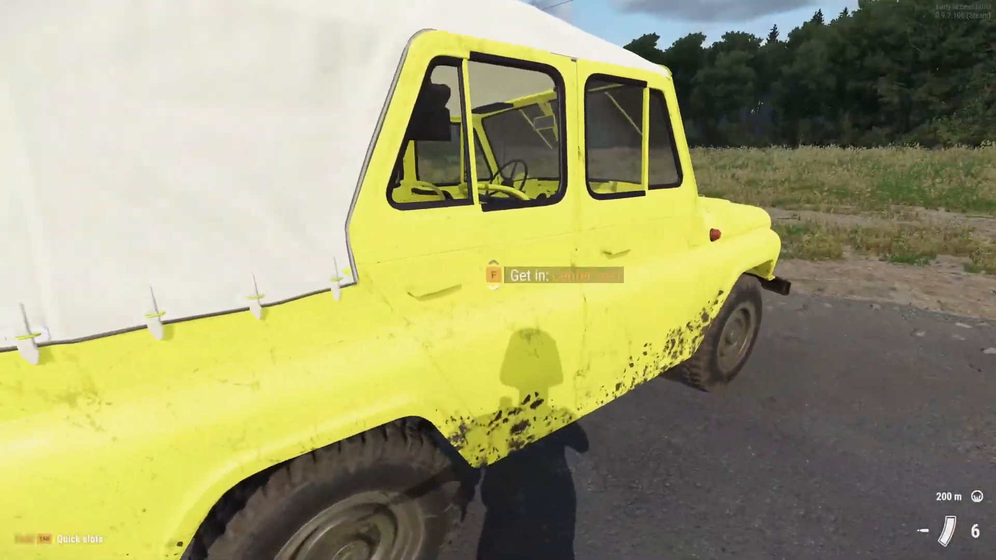
key(f)
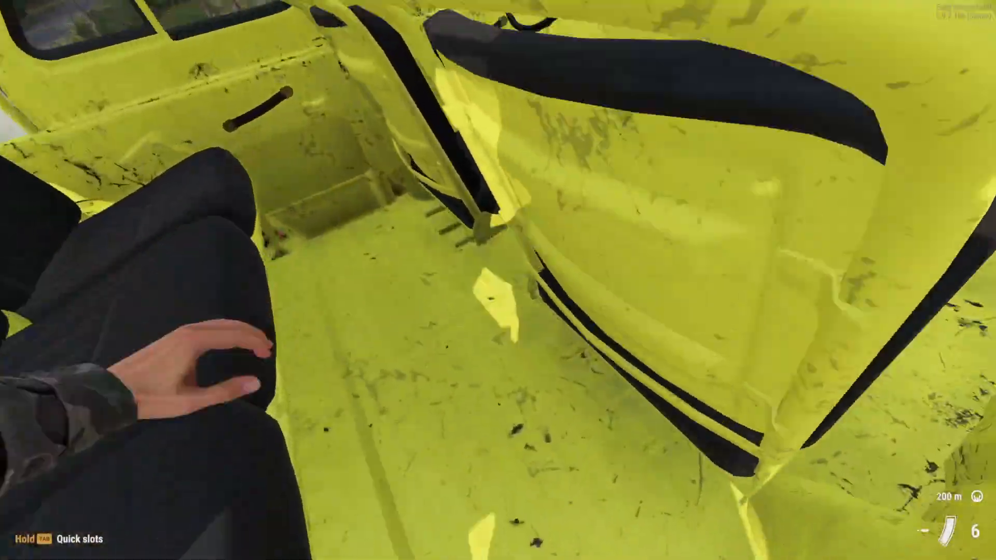
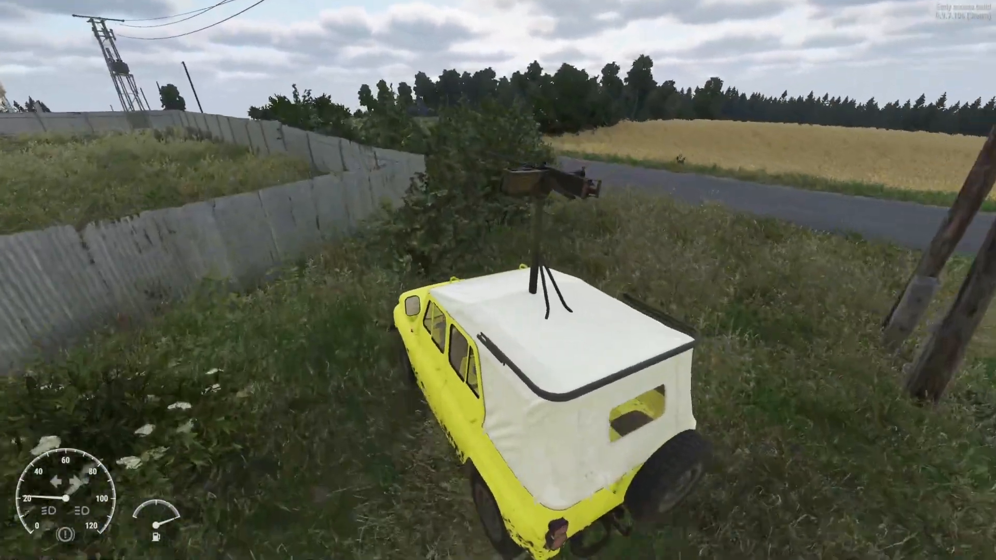
Step: Drive the yellow UAZ469 in reverse and then forward across the grass beside the fence, turning towards the road
key(s)
key(d)
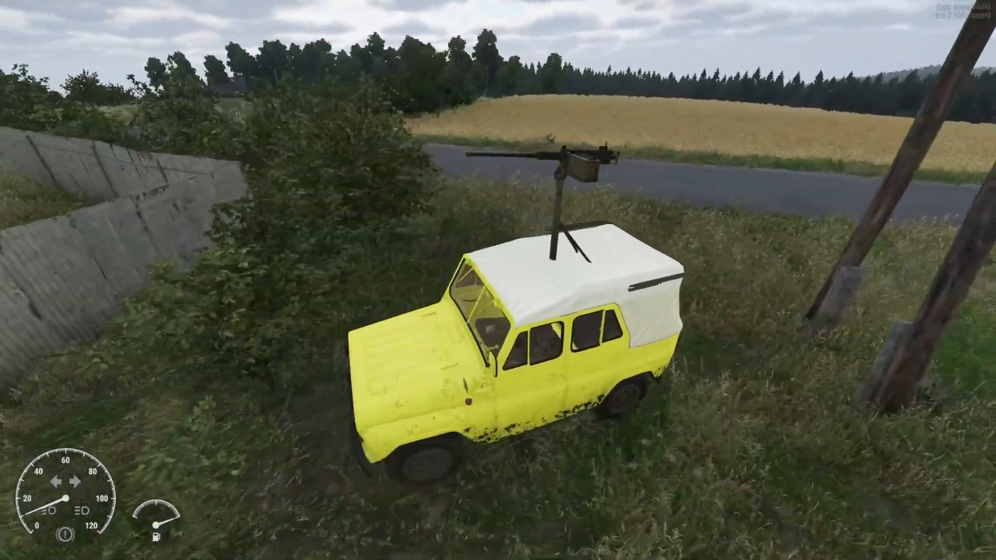
key(w)
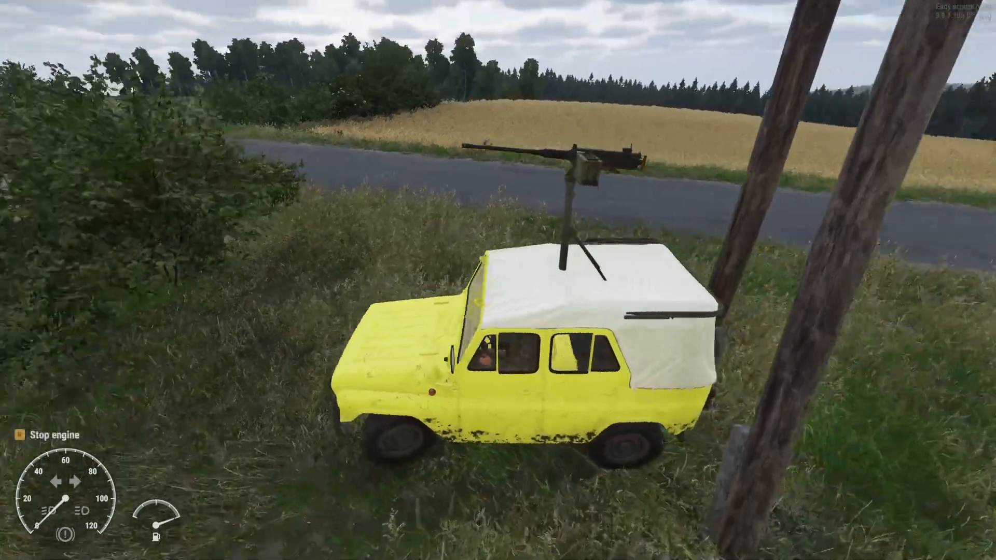
key(w)
Step: Cycle through the render debug modes while driving the UAZ469 along the road, then leave play mode
key(w)
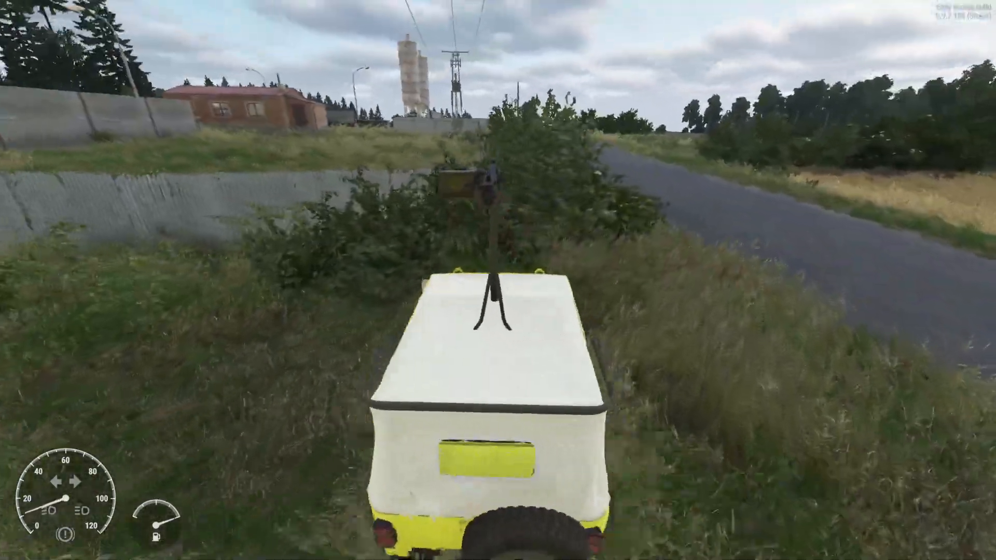
key(d)
key(ctrl+alt+w)
key(w)
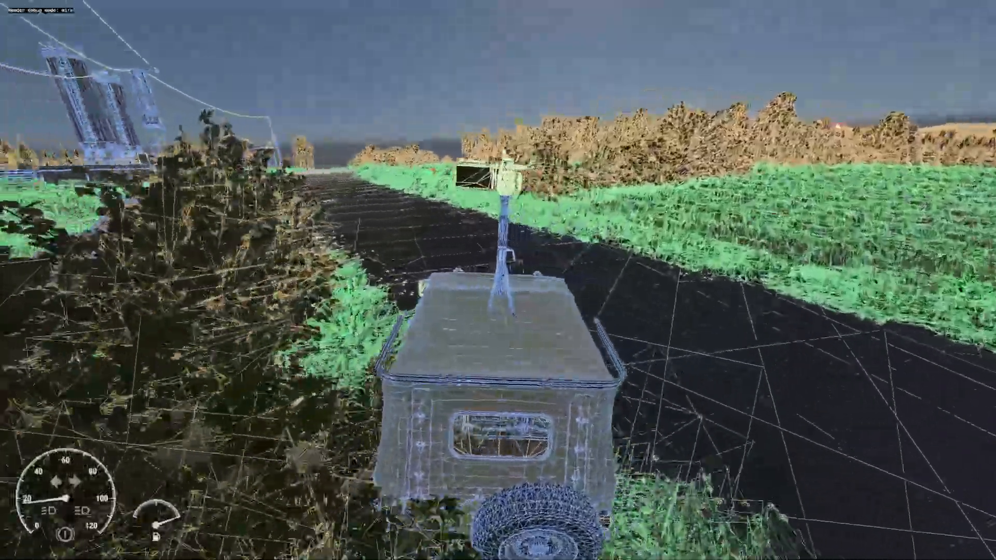
key(ctrl+alt+w)
key(ctrl+alt+w)
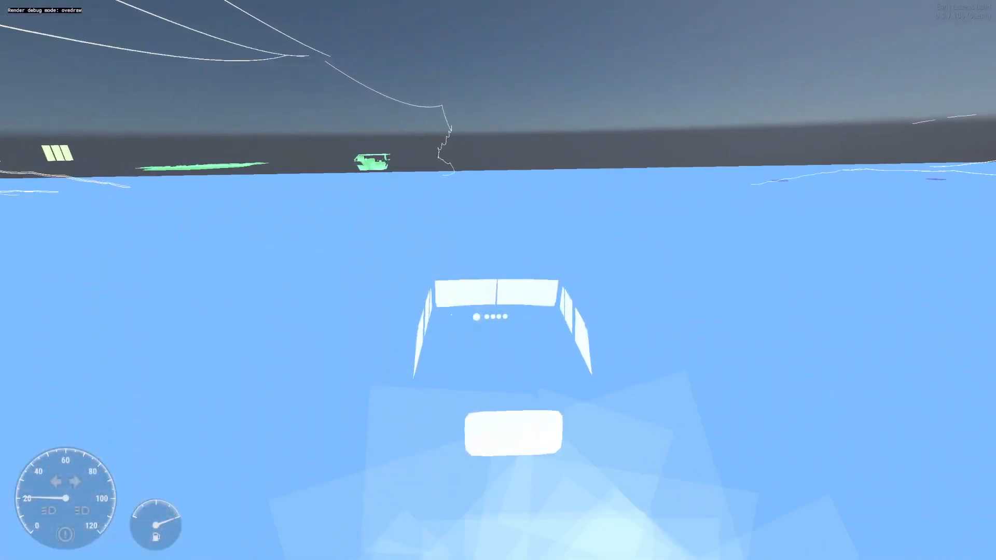
key(ctrl+alt+w)
key(ctrl+alt+w)
key(ctrl+alt+w)
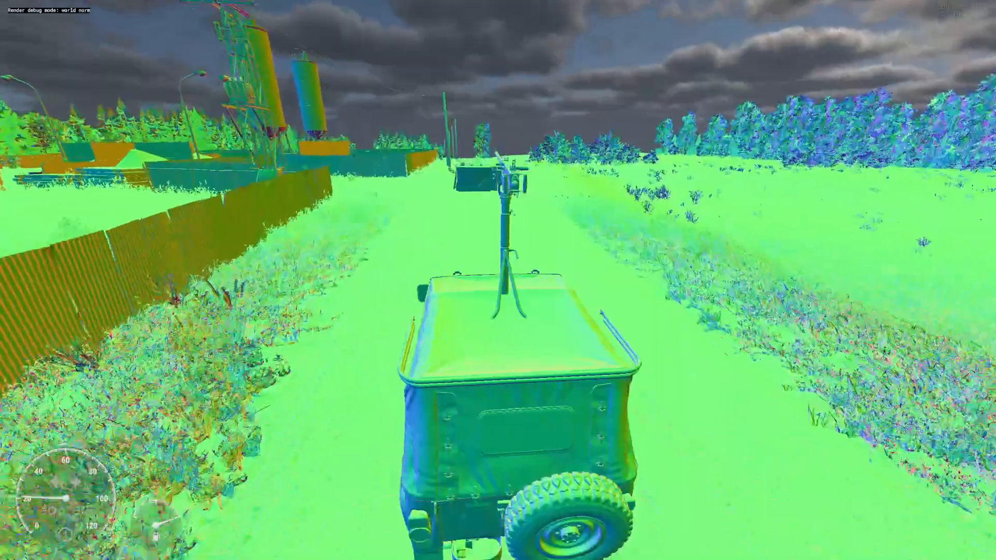
key(ctrl+alt+w)
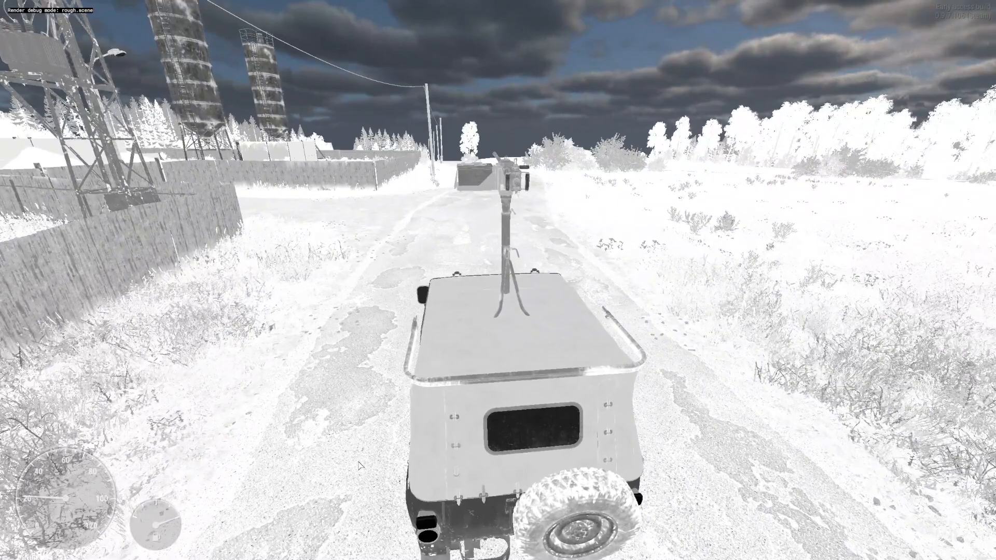
key(ctrl+alt+w)
key(ctrl+alt+w)
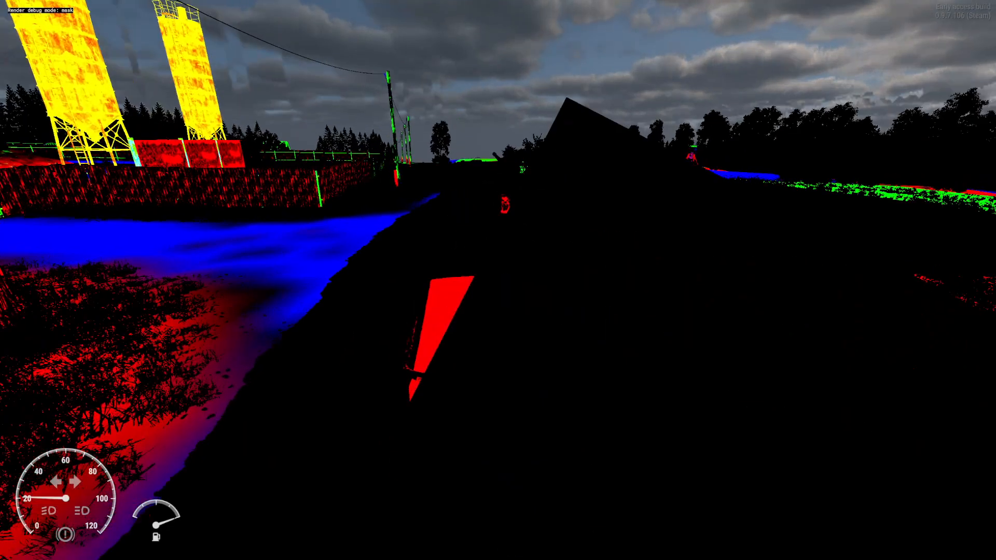
key(ctrl+alt+w)
key(ctrl+alt+w)
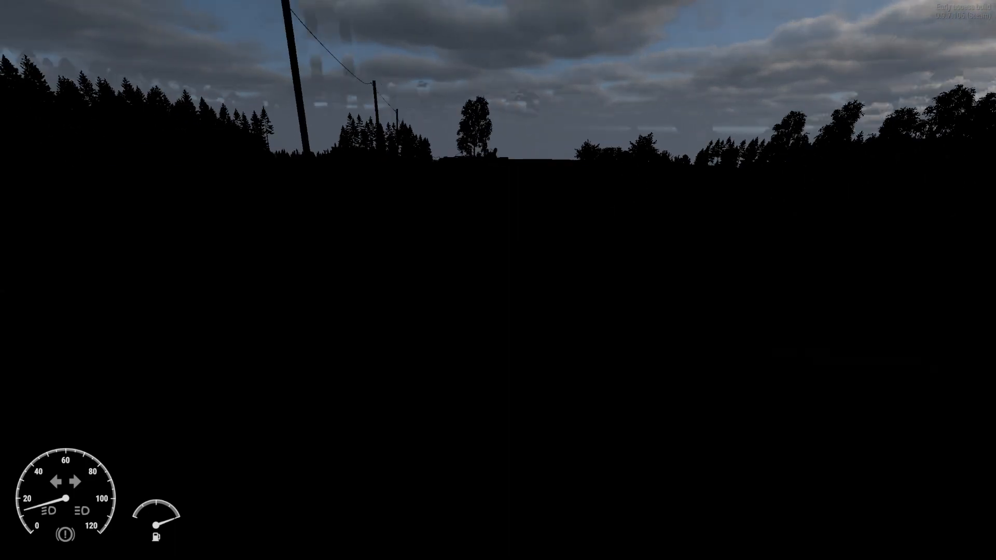
key(ctrl+alt+w)
key(ctrl+alt+w)
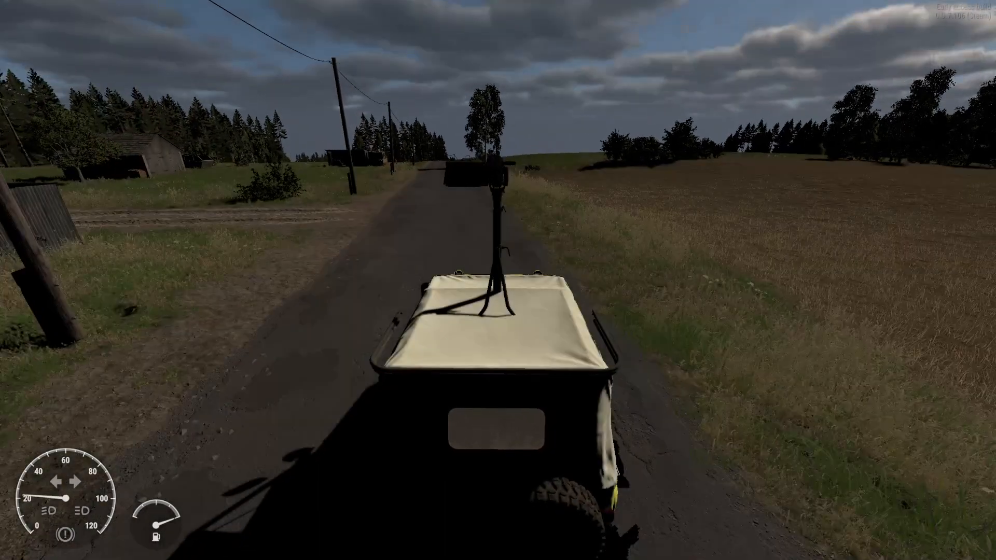
key(ctrl+alt+w)
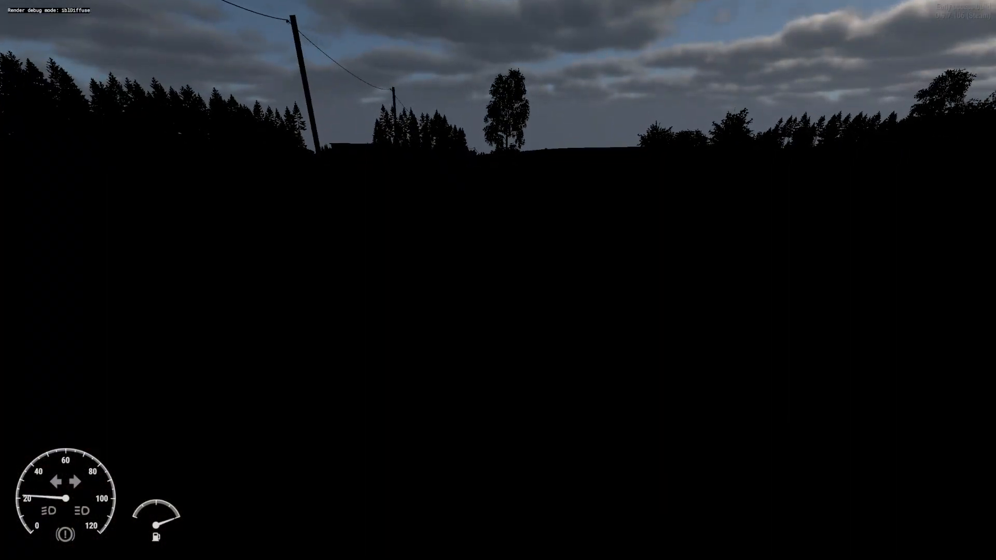
key(ctrl+alt+w)
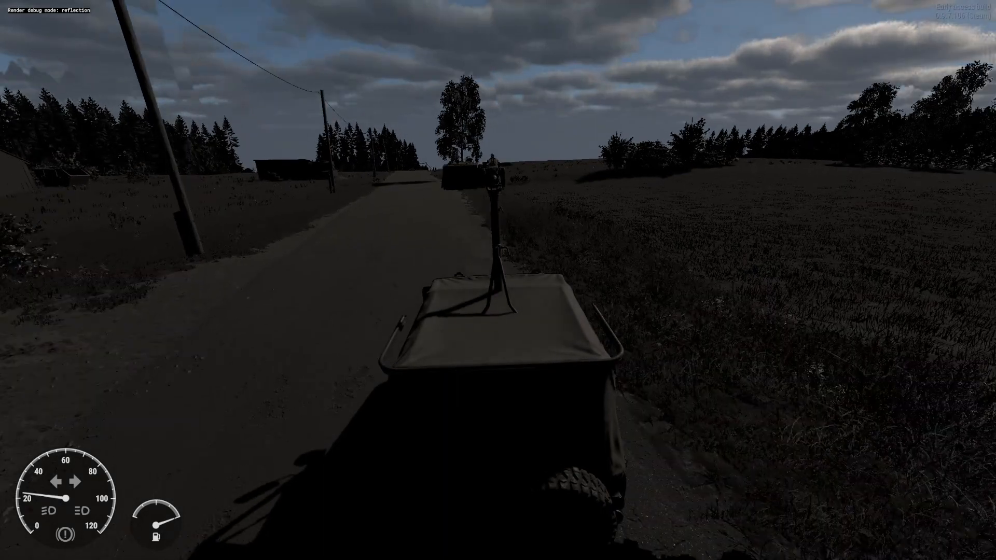
key(ctrl+alt+w)
key(ctrl+alt+w)
key(ctrl+alt+w)
key(ctrl+alt+w)
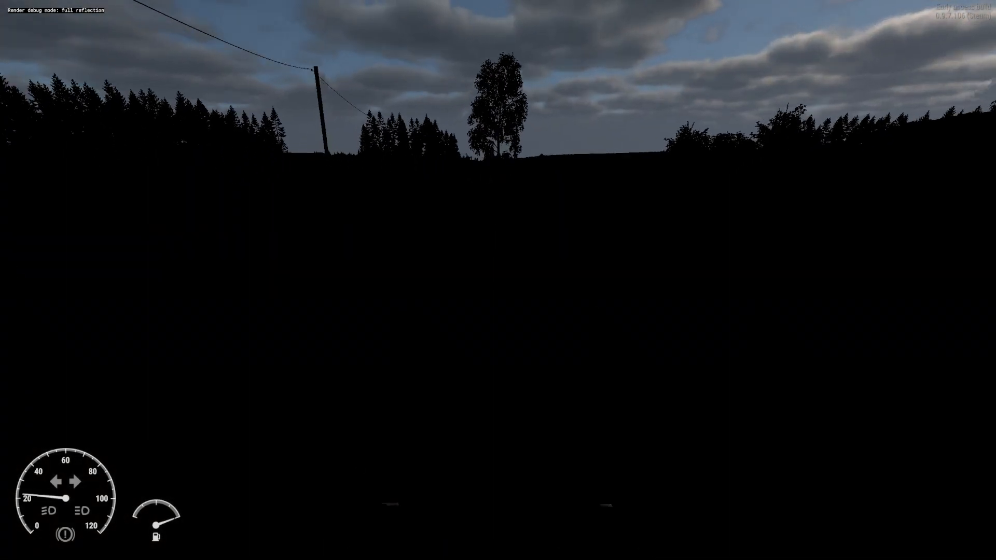
key(ctrl+alt+w)
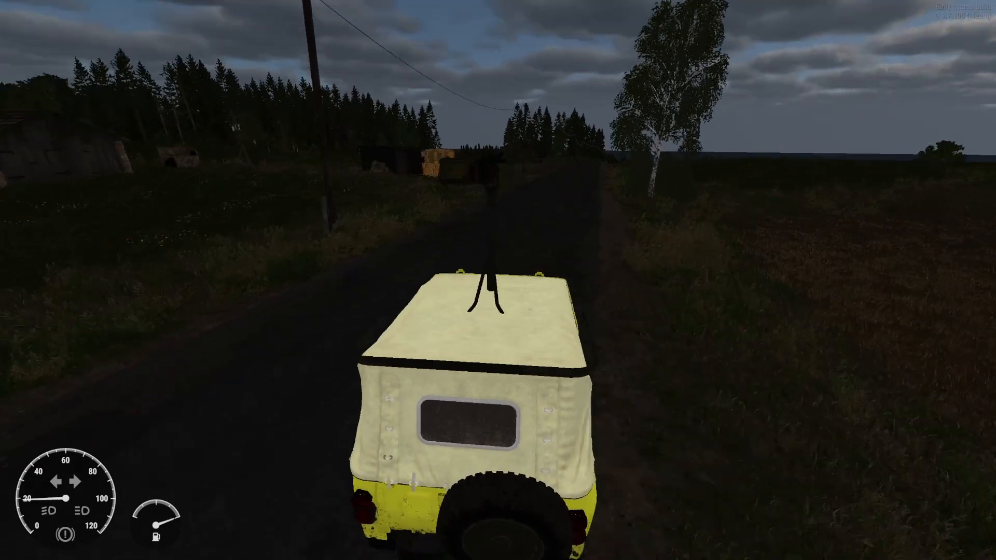
key(Escape)
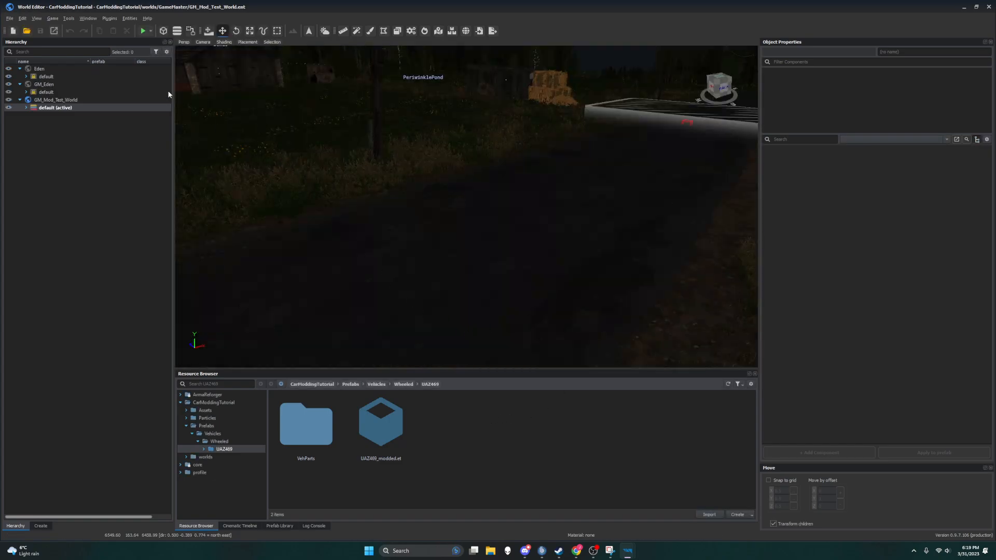
Step: Cycle through the render debug modes in the World Editor viewport to try to restore normal rendering
mouse_move(253, 136)
right_down()
mouse_move(228, 120)
mouse_move(207, 124)
mouse_move(262, 134)
mouse_move(252, 136)
right_up()
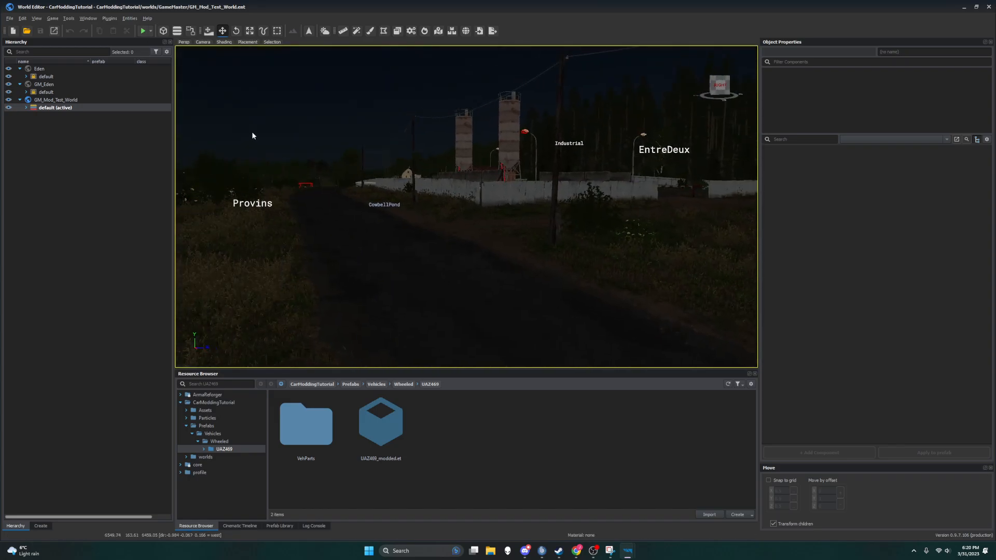
key(ctrl+alt+w)
key(ctrl+alt+w)
key(ctrl+alt+w)
key(ctrl+alt+w)
key(ctrl+alt+w)
key(ctrl+alt+w)
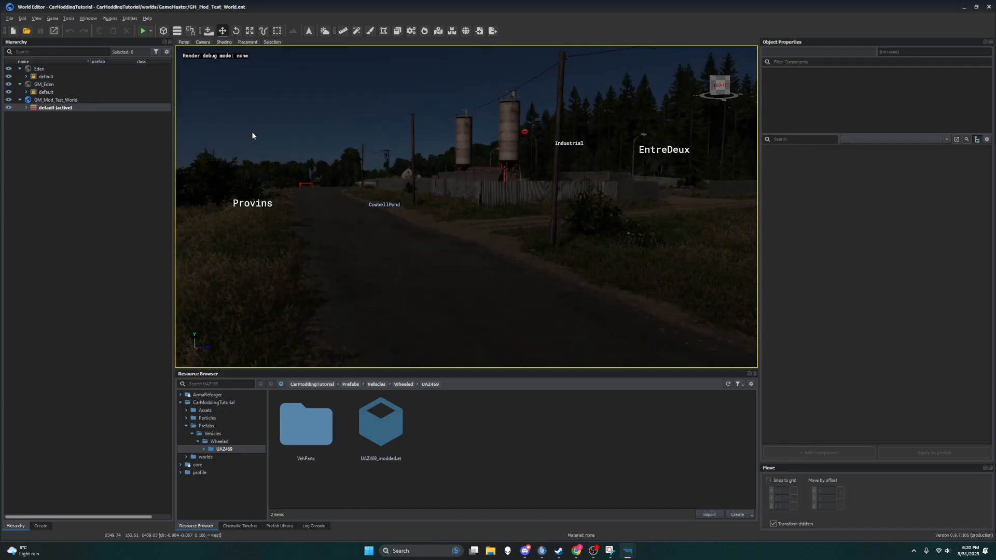
key(ctrl+alt+w)
key(ctrl+alt+w)
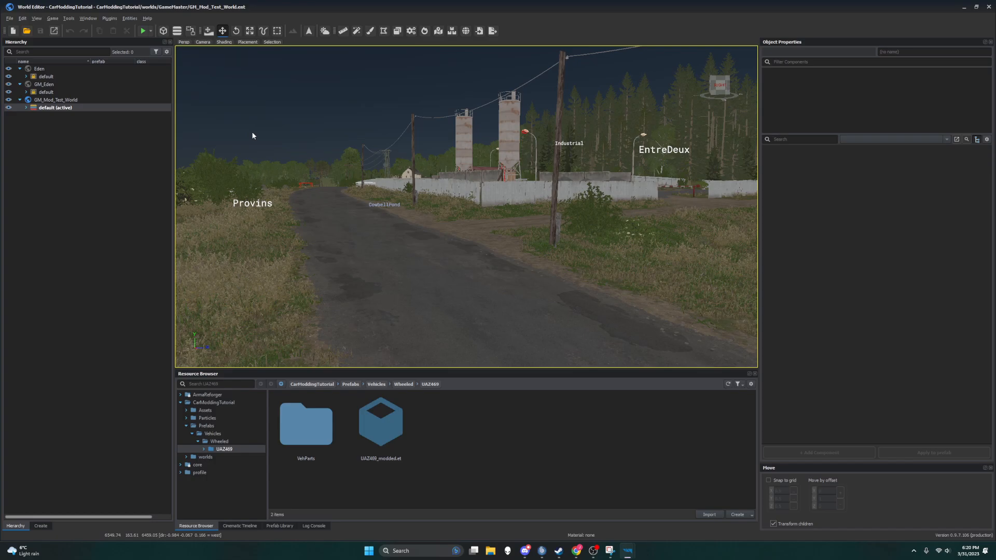
key(ctrl+alt+w)
key(ctrl+alt+w)
key(ctrl+alt+w)
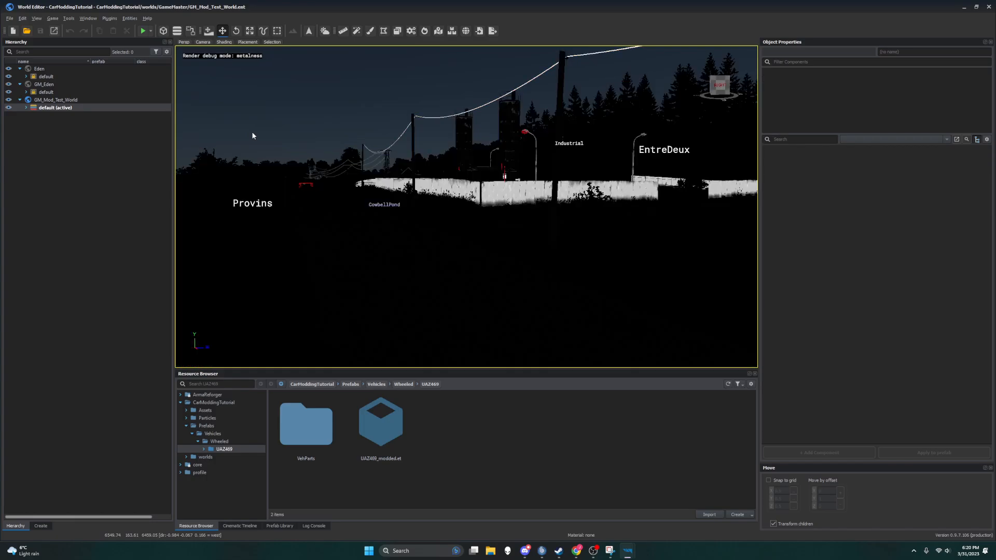
key(ctrl+alt+w)
key(ctrl+alt+w)
key(ctrl+alt+w)
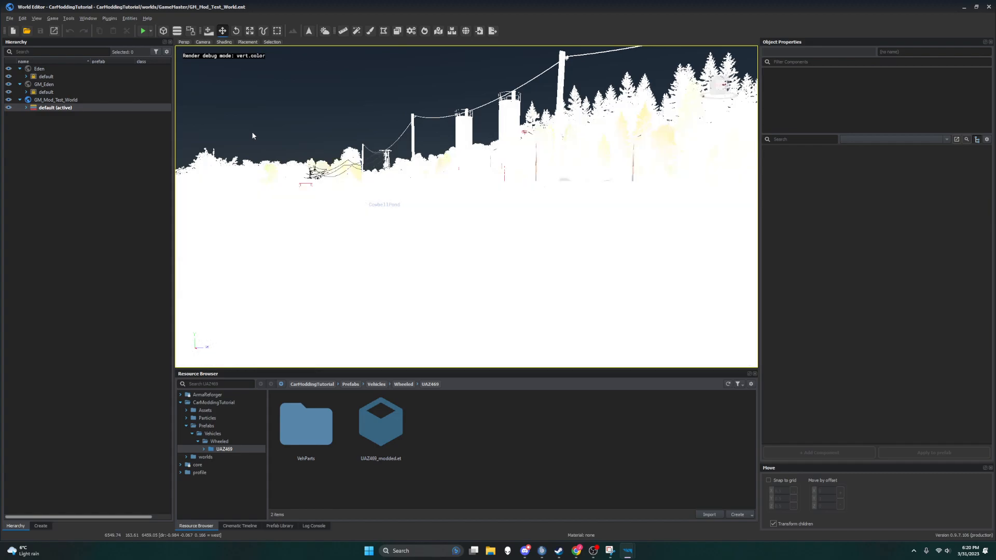
key(ctrl+alt+w)
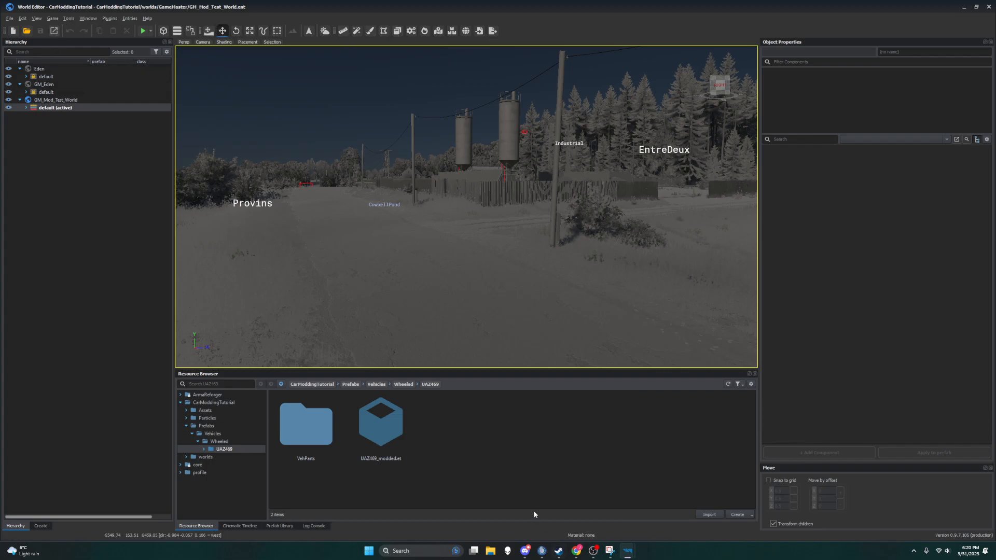
Step: Switch to Chrome and search Google in a new tab for "reforger render debug mode tools"
click(575, 550)
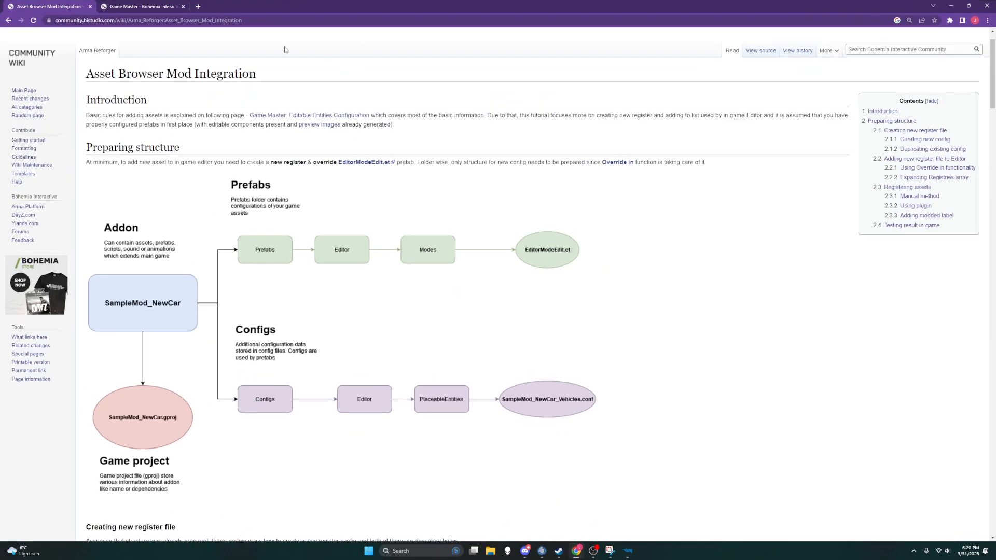
click(197, 7)
text(refor)
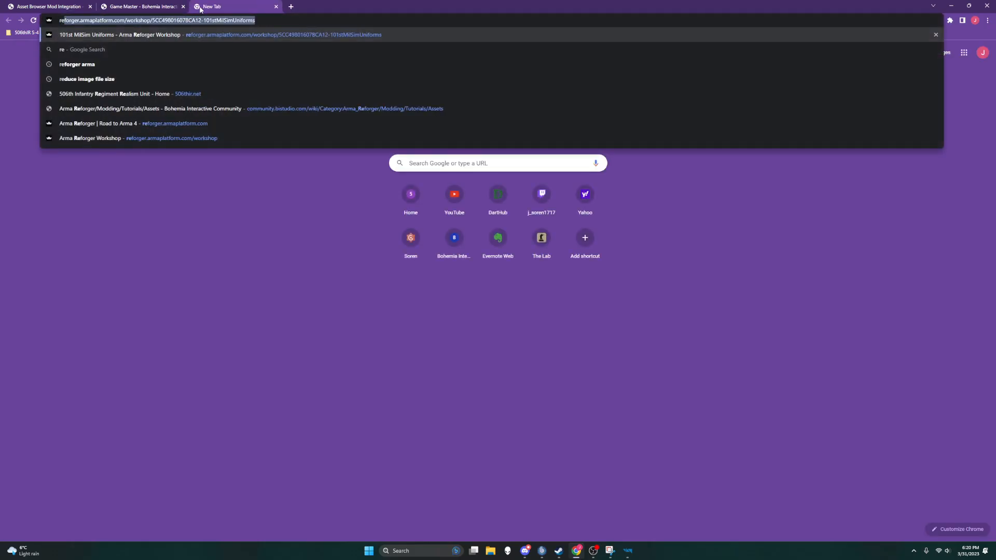
text(ger a)
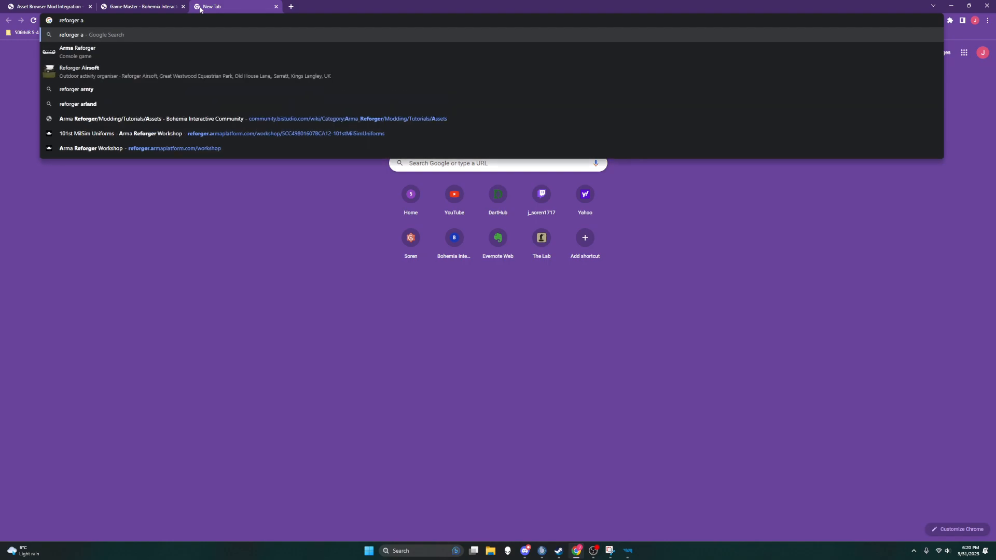
key(BackSpace)
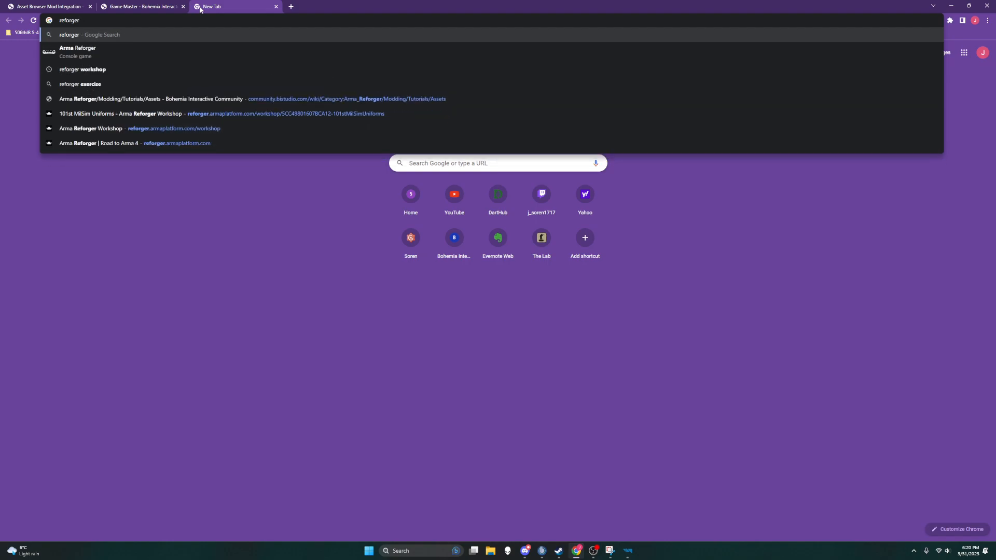
text(render debug )
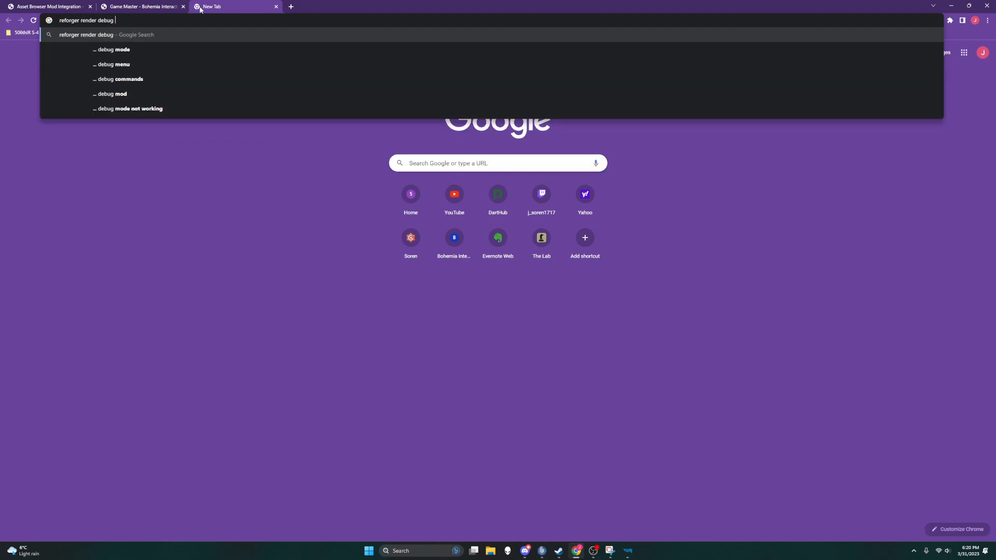
text(mode tools)
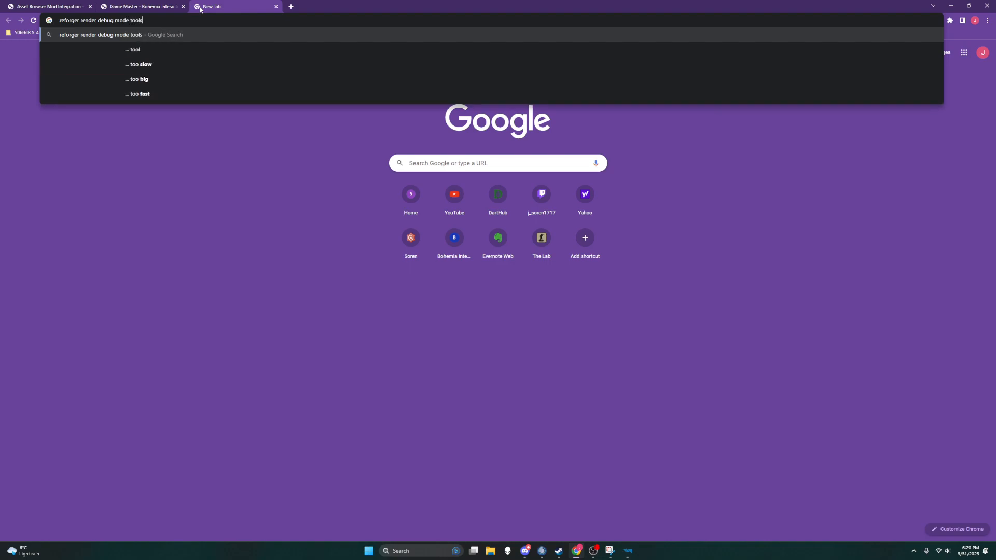
key(Return)
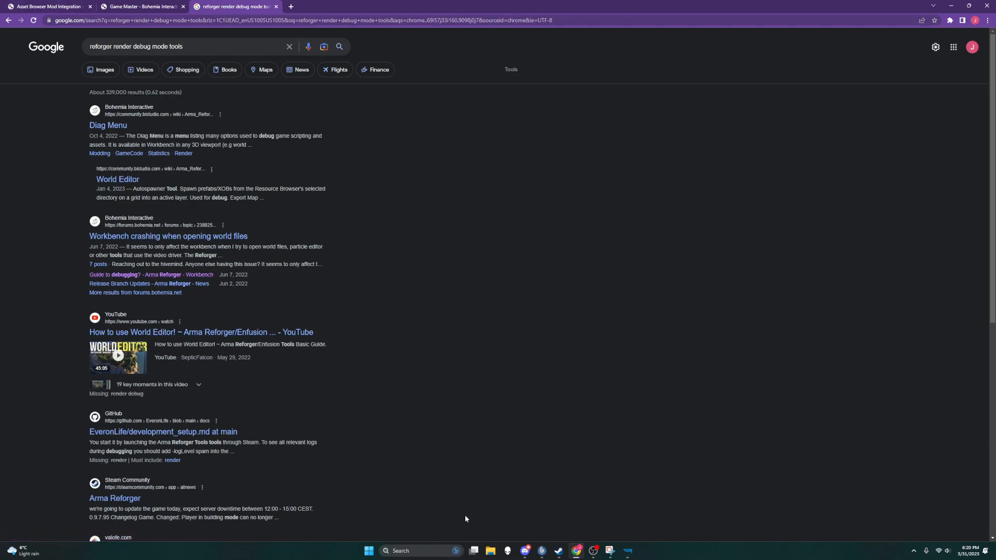
Step: Switch back to the World Editor and try to reload the test world
mouse_move(627, 550)
click(662, 513)
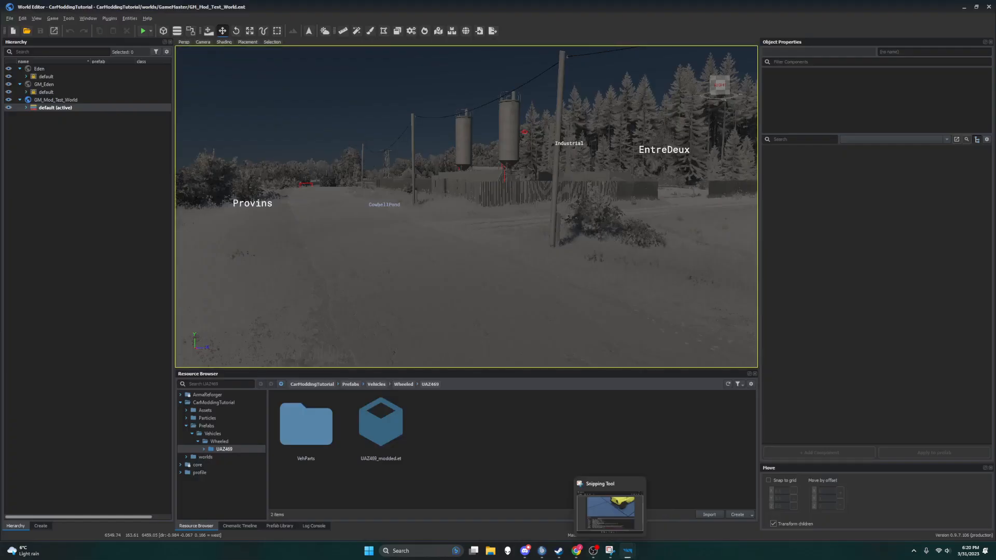
click(17, 18)
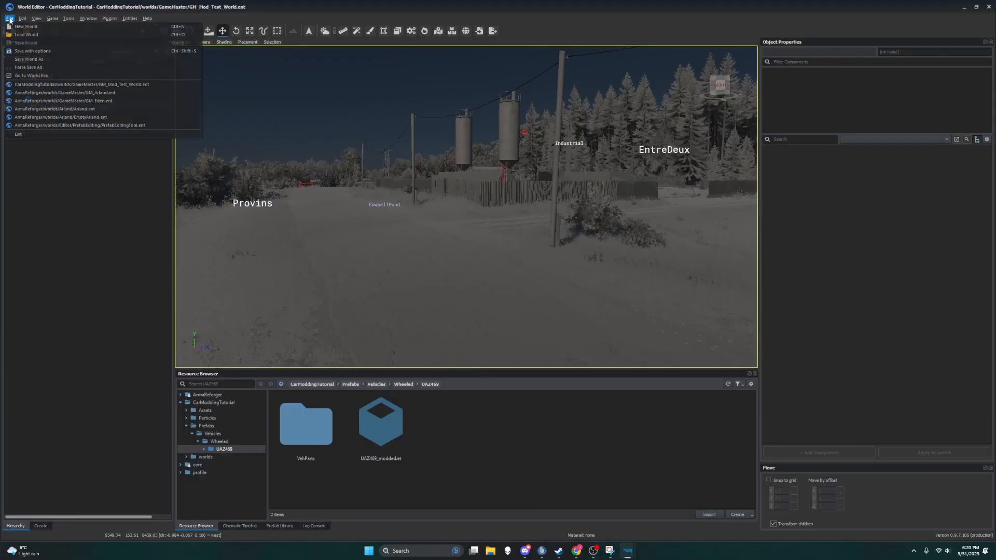
click(26, 32)
click(536, 385)
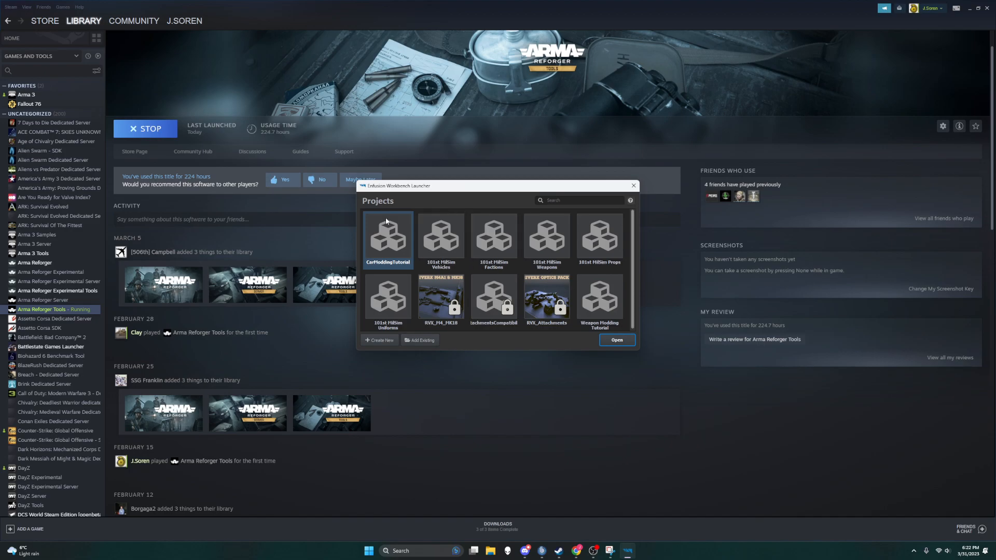
Step: Open the CarModdingTutorial project from the Enfusion Workbench Launcher, check the UAZ469 preview and open the World Editor
click(620, 341)
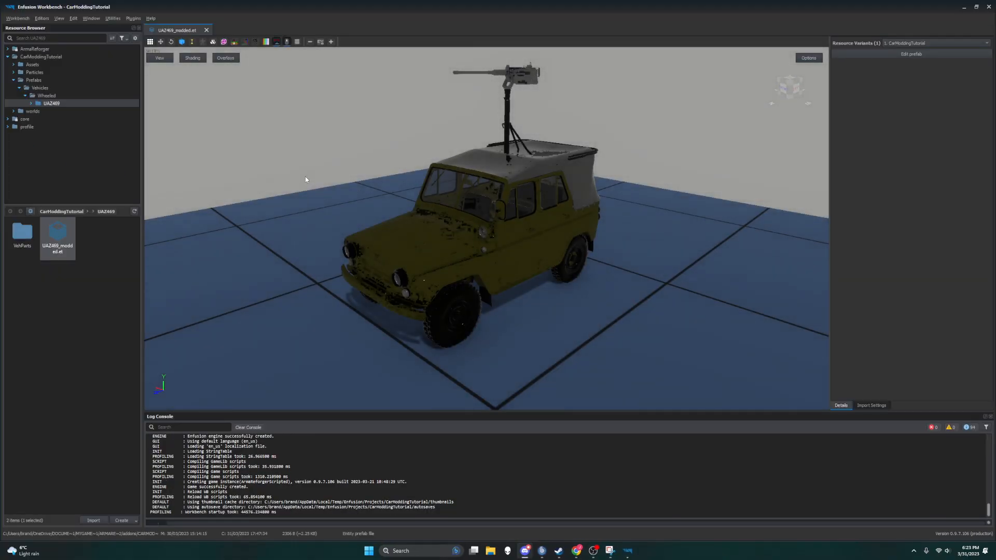
right_drag(358, 169, 394, 188)
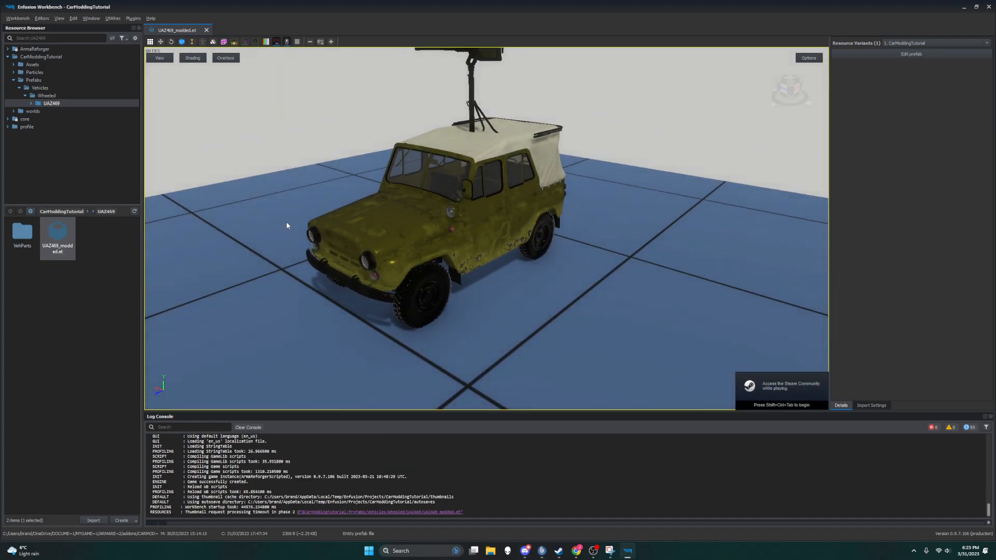
click(18, 20)
click(52, 27)
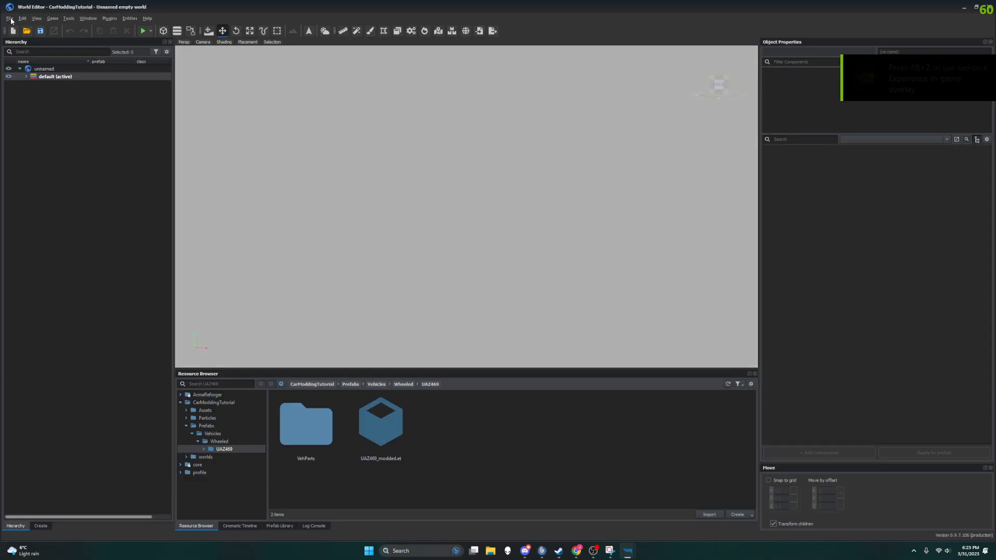
Step: Load GM_Mod_Test_World.ent from the CarModdingTutorial GameMaster worlds
click(9, 19)
click(9, 19)
click(9, 19)
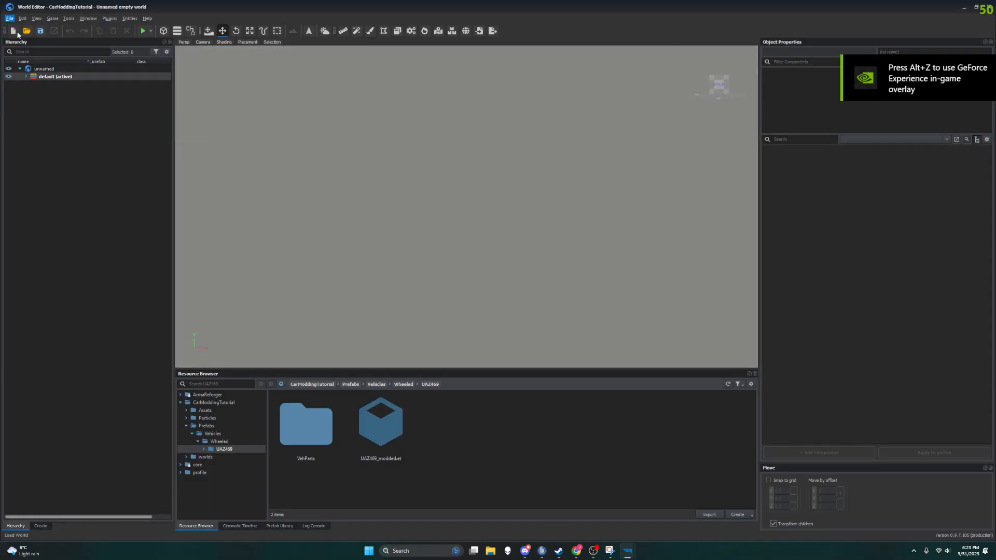
click(26, 34)
click(545, 386)
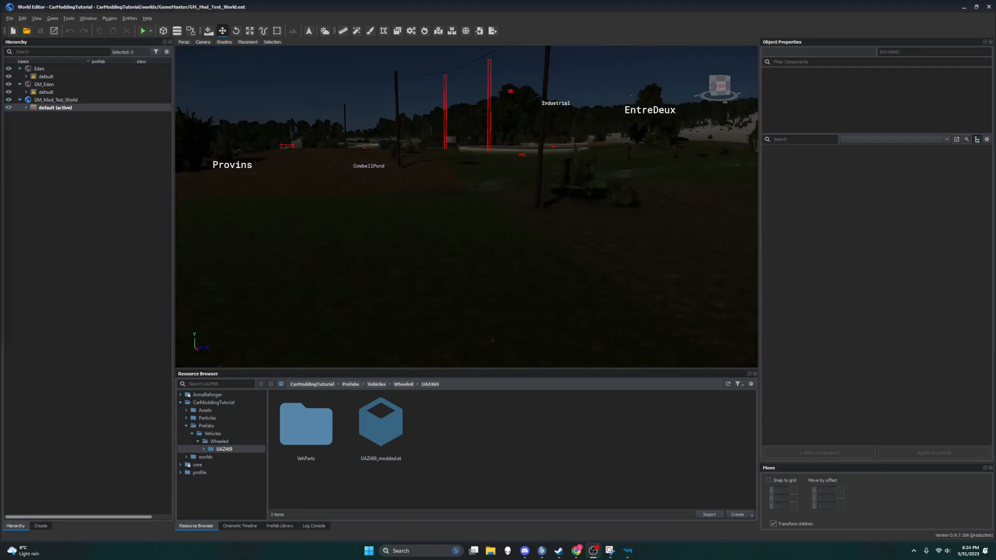
Step: Locate the yellow UAZ469 on the road in the test world and start the in-game test
click(280, 204)
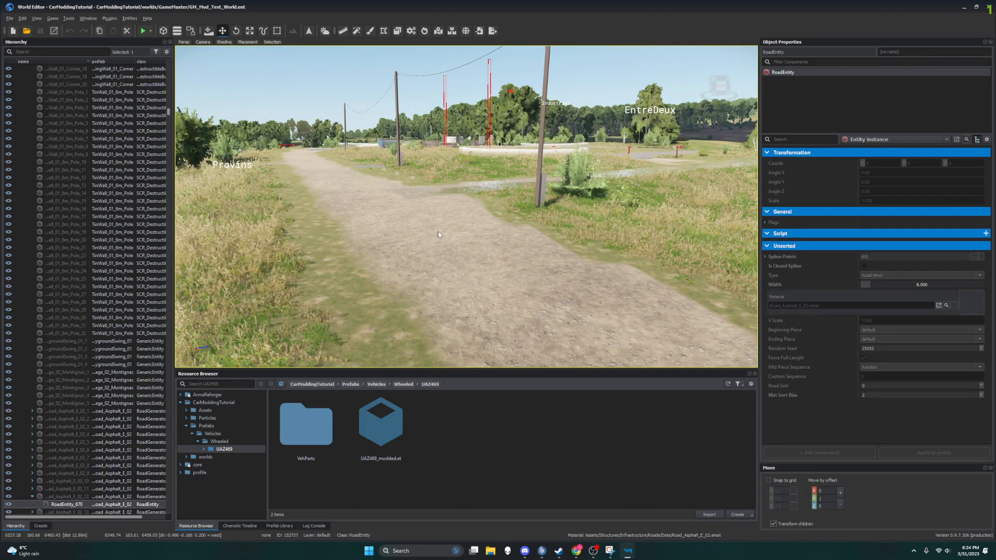
right_drag(295, 230, 200, 254)
key(w)
key(w)
key(w)
key(w)
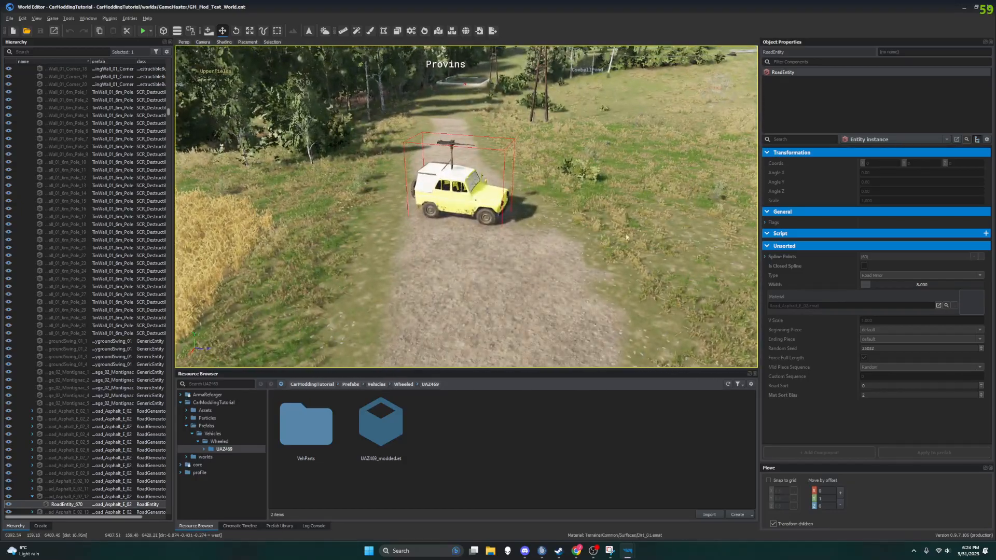
click(144, 33)
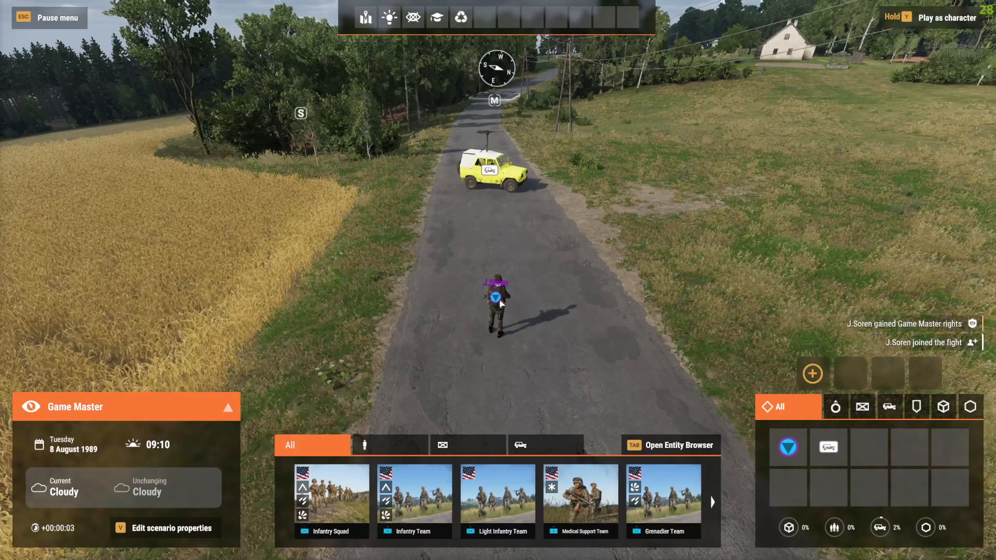
Step: Take control of the soldier from Game Master, walk up to the yellow UAZ469 and get in
right_click(500, 300)
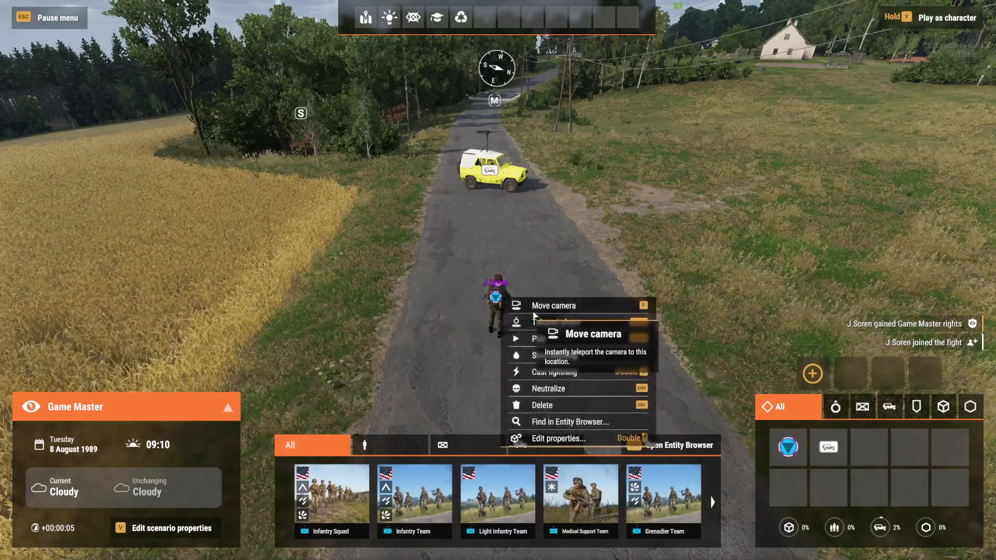
click(540, 338)
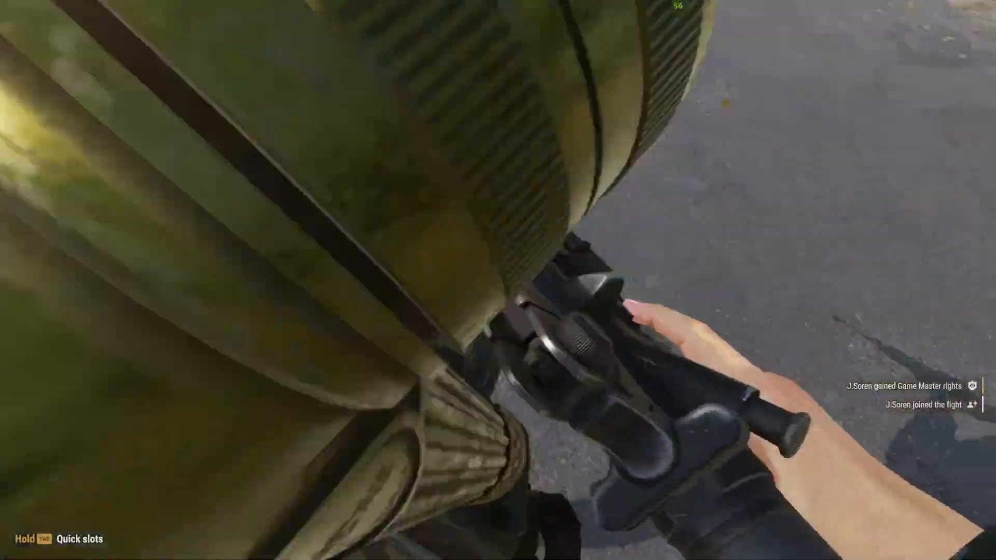
key(w)
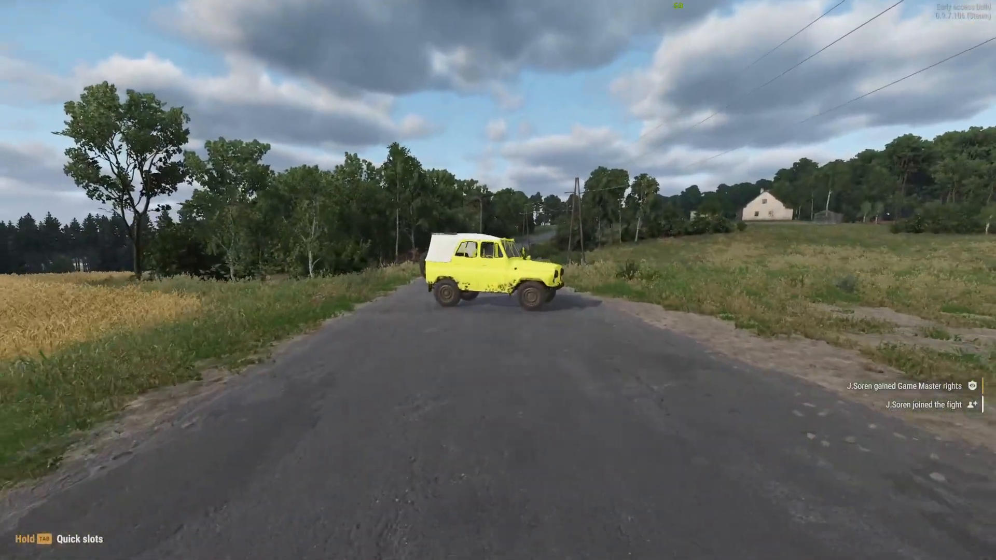
key(w)
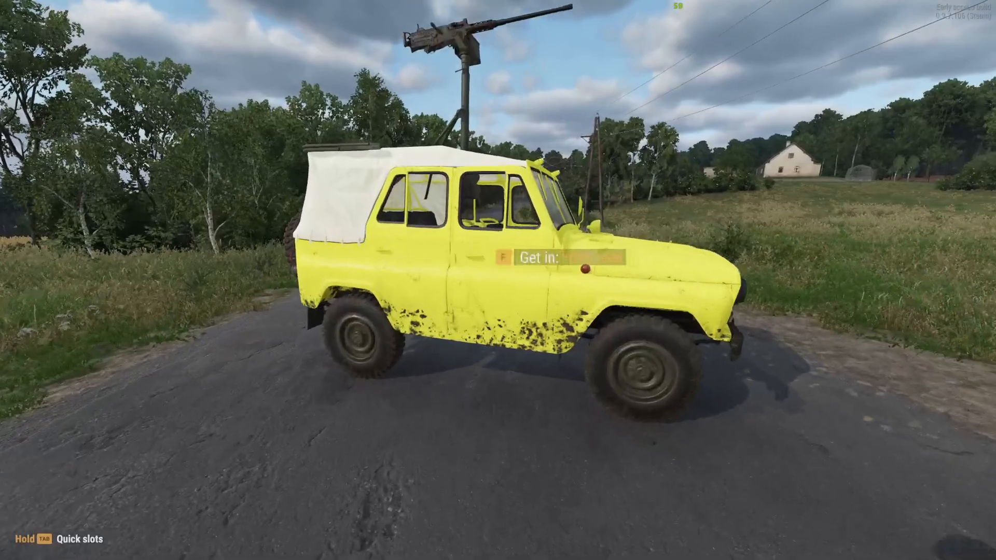
key(w)
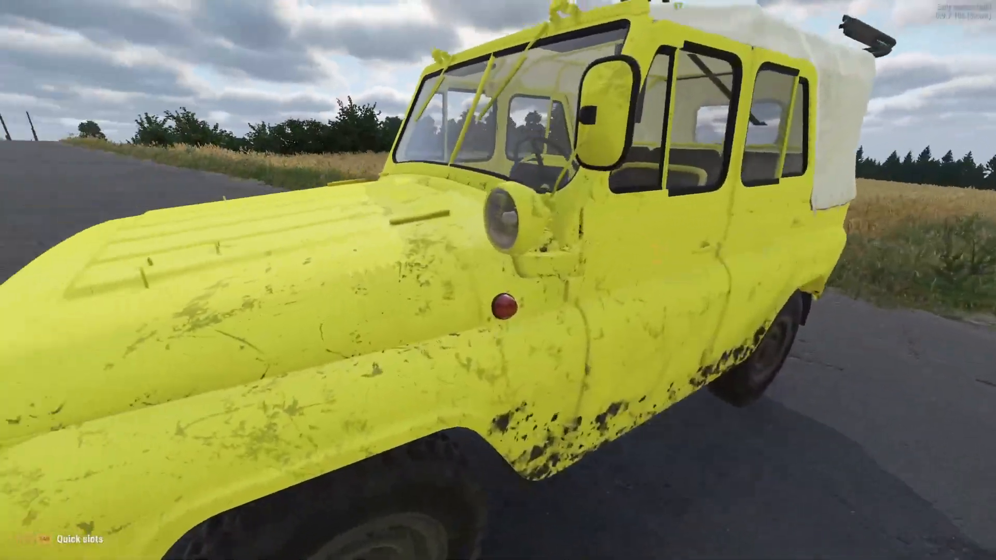
key(f)
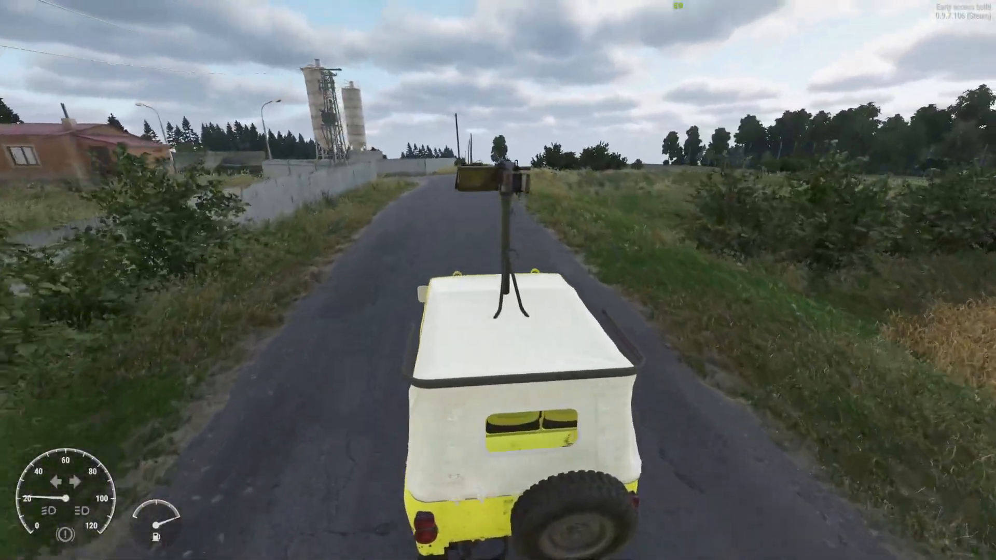
Step: Test-drive the UAZ469 along the road, turning off beside the metal fence, reversing and driving back onto the road
key(w)
key(a)
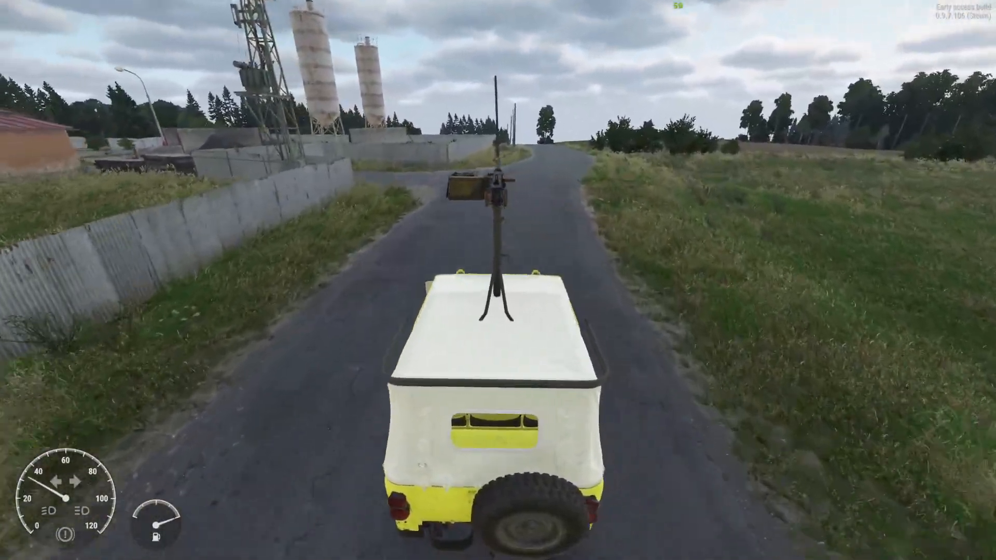
key(w)
key(a)
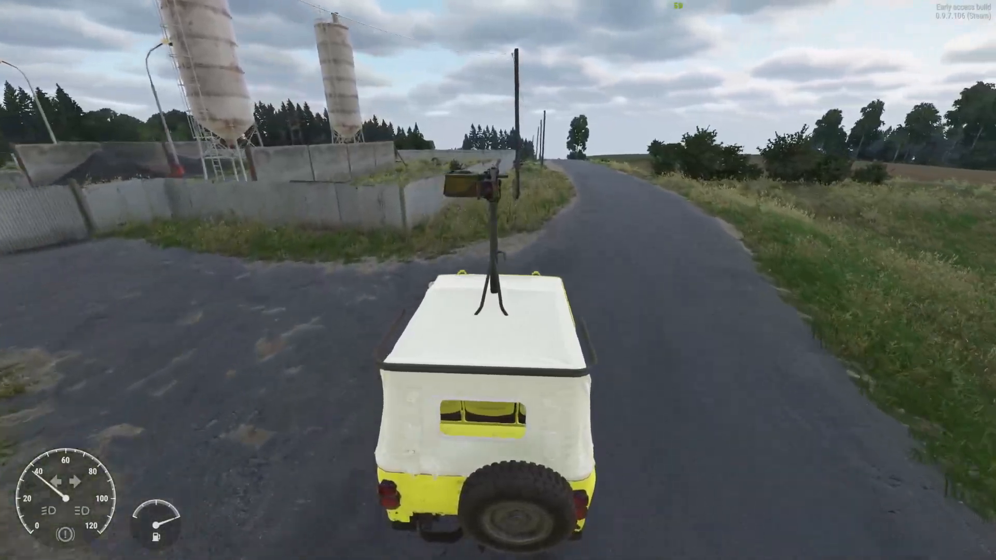
key(w)
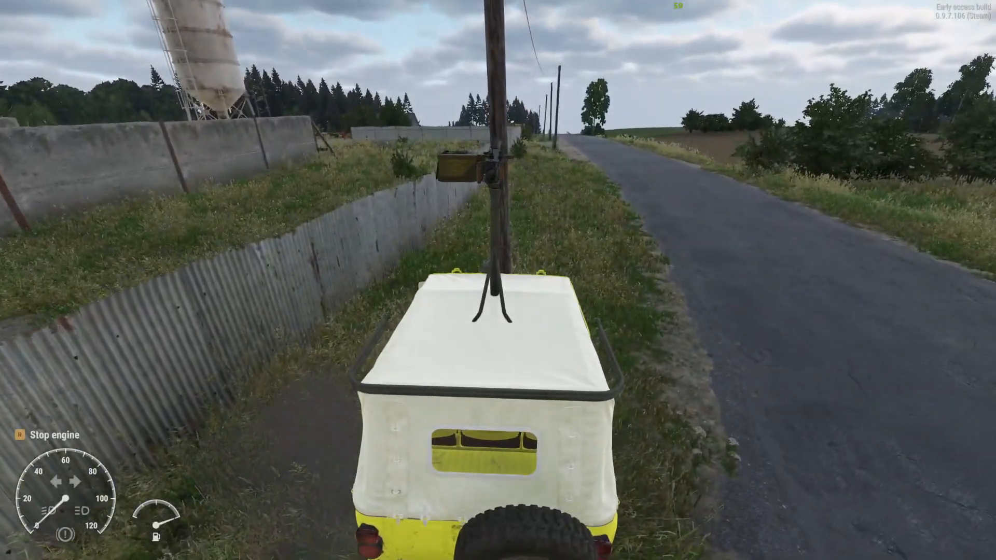
key(s)
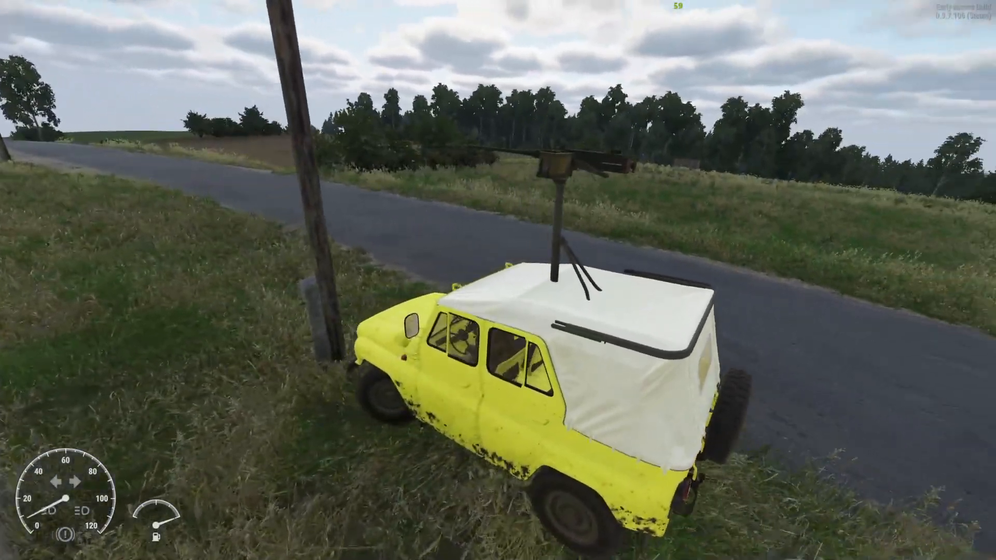
key(s)
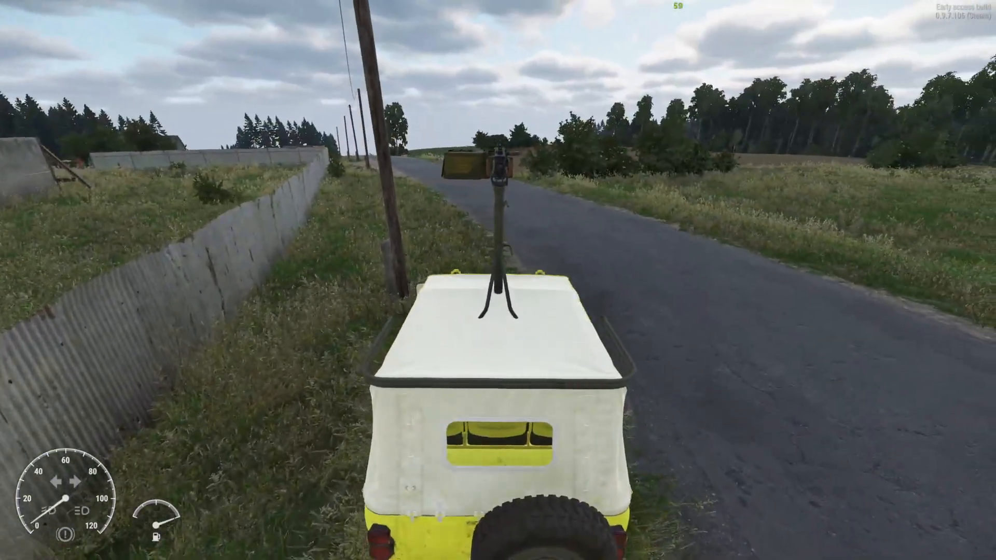
key(w)
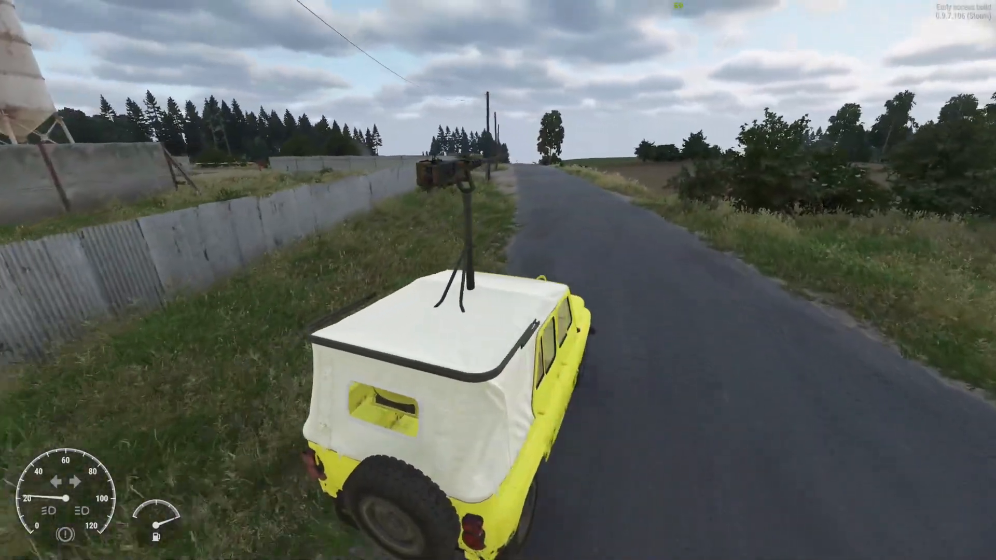
key(w)
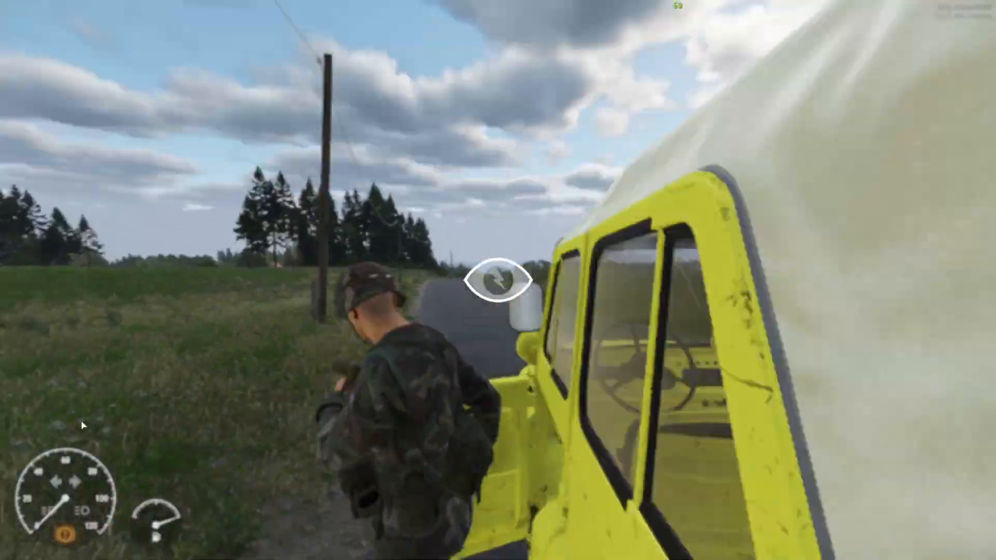
Step: Return to the Game Master view and move the soldier from beside the UAZ469 to the other side of the road
key(y)
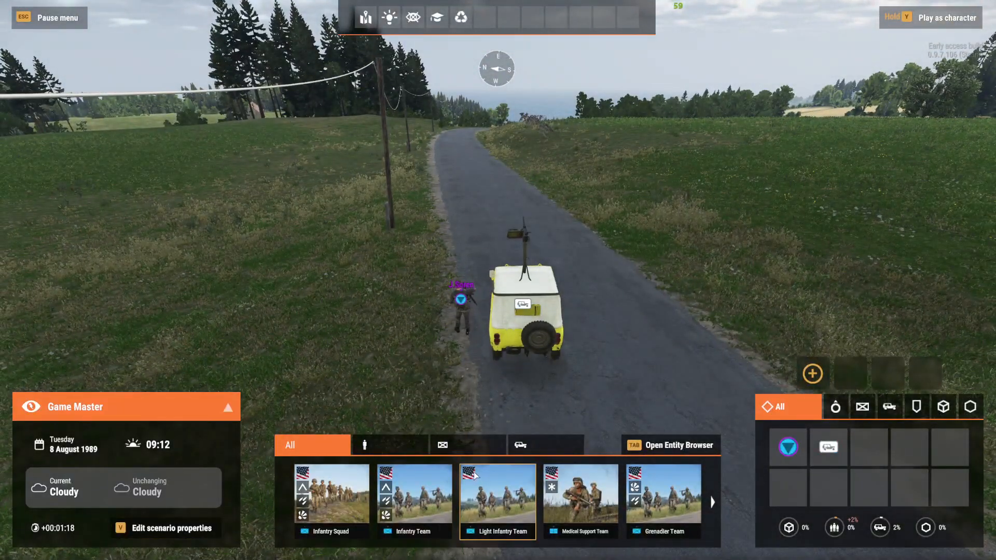
drag(461, 305, 623, 210)
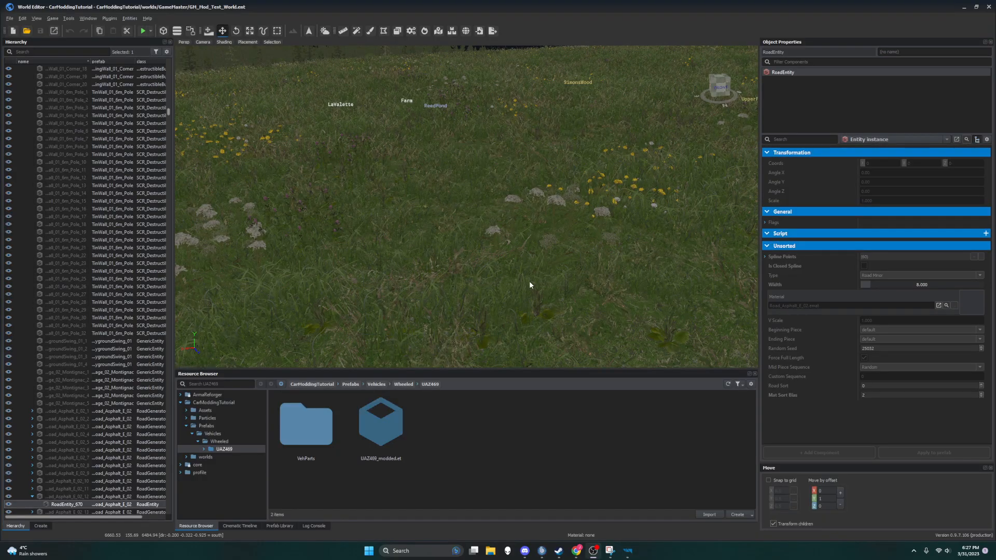
right_drag(581, 205, 468, 196)
key(d)
key(a)
key(d)
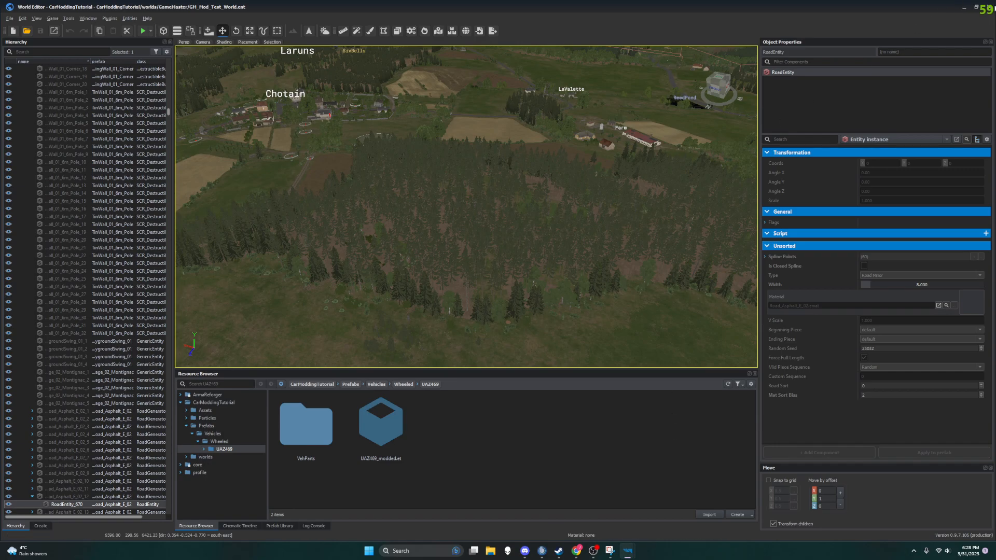
Step: Close the World Editor and Enfusion Workbench, relaunch Arma Reforger Tools from Steam and reopen the CarModdingTutorial project
click(991, 7)
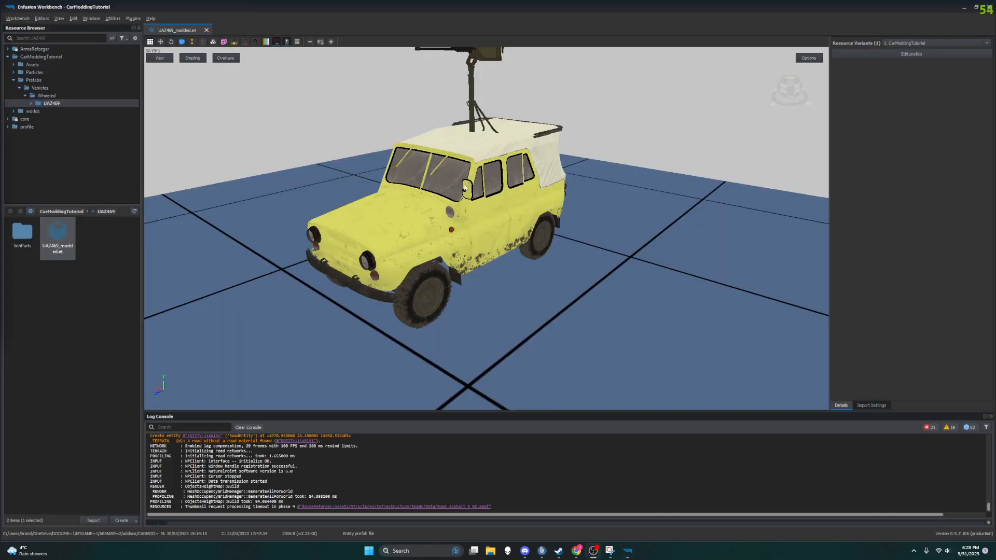
click(991, 7)
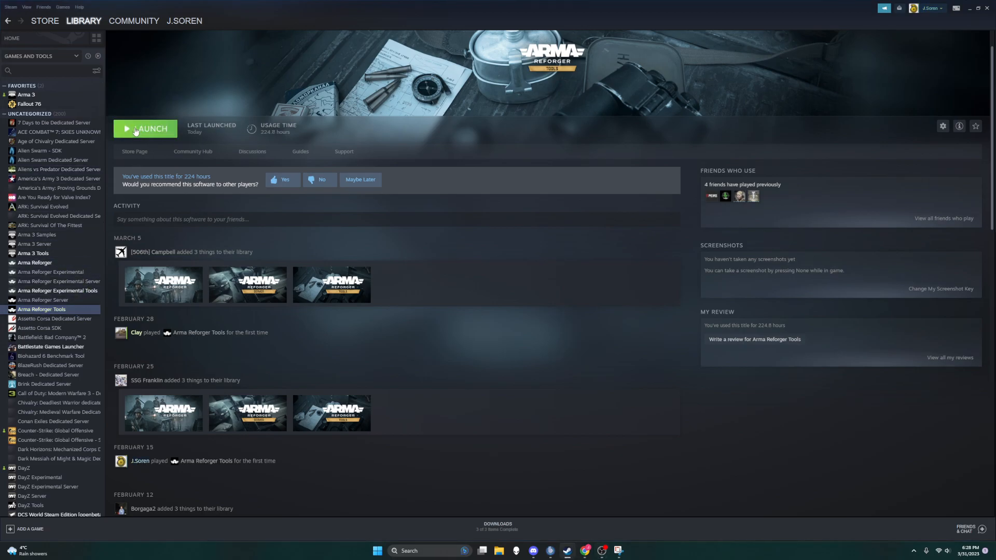
click(136, 130)
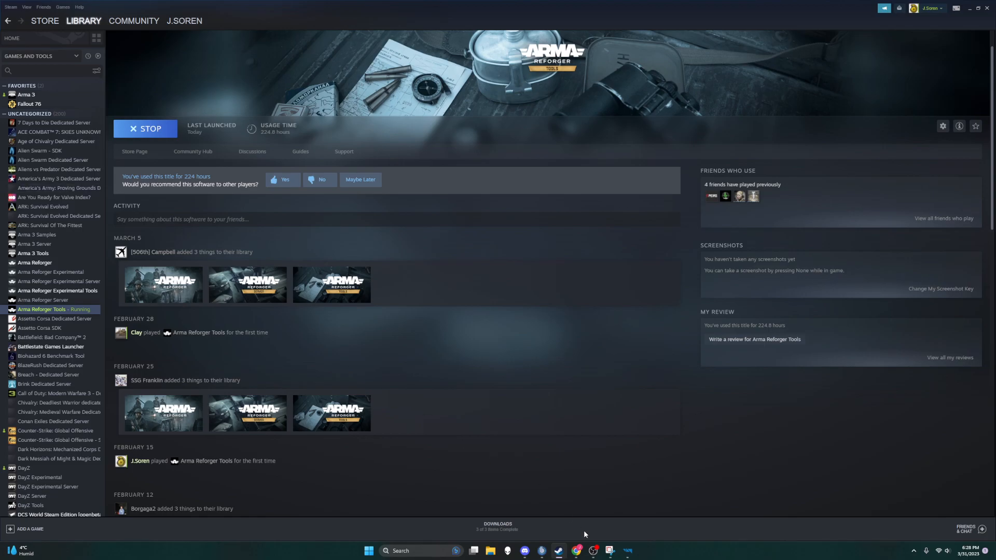
click(617, 340)
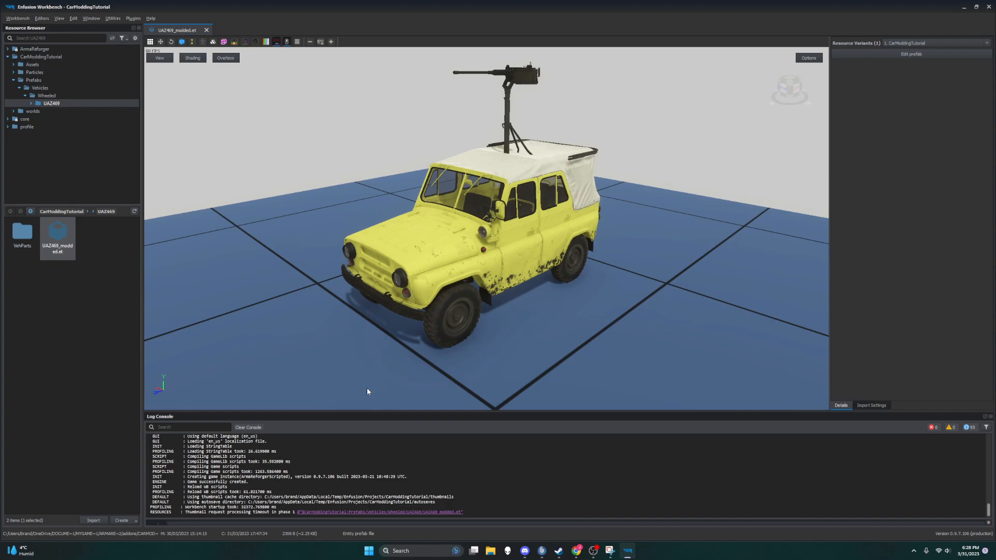
Step: Open the UAZ469_modded.et prefab for editing in the World Editor and look through its component list
click(932, 51)
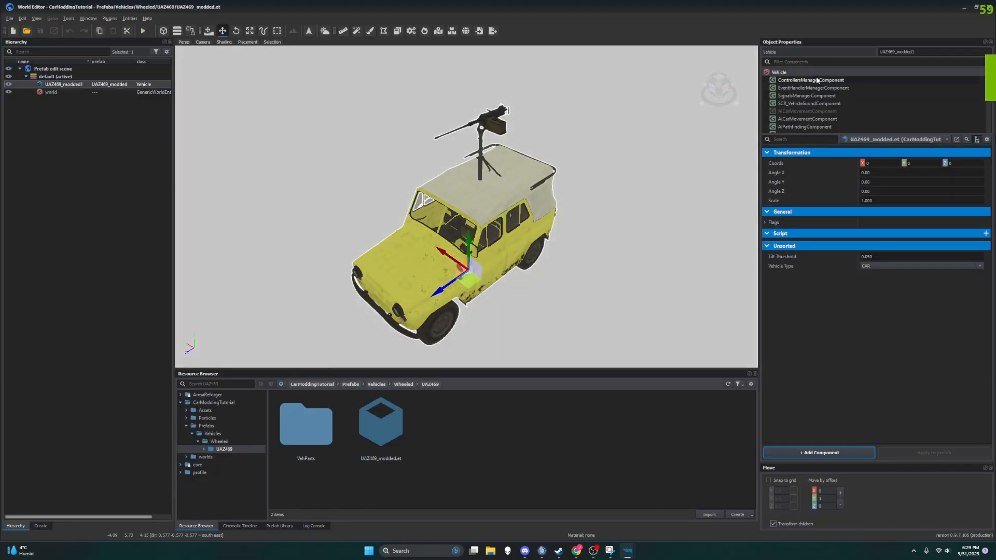
scroll(818, 83, down, 2)
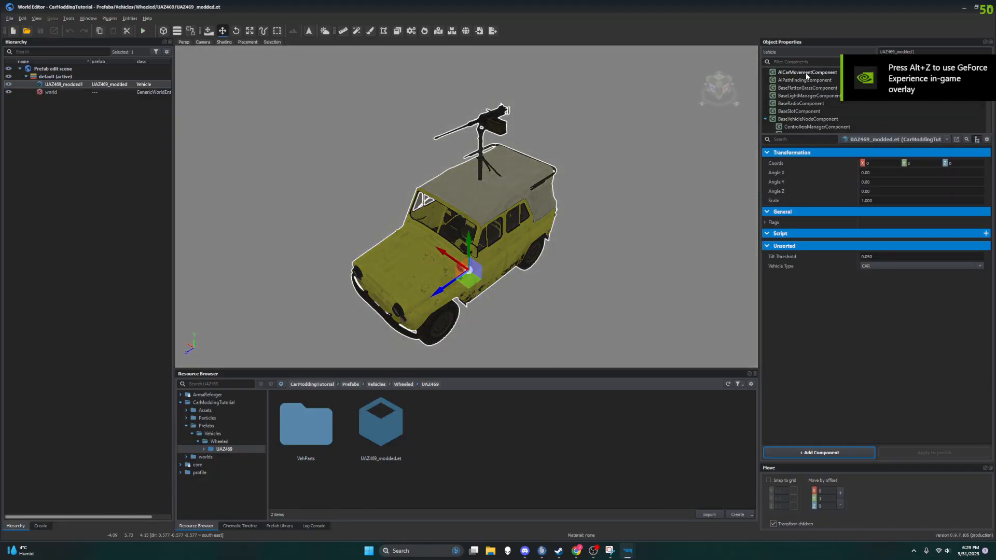
scroll(821, 99, down, 2)
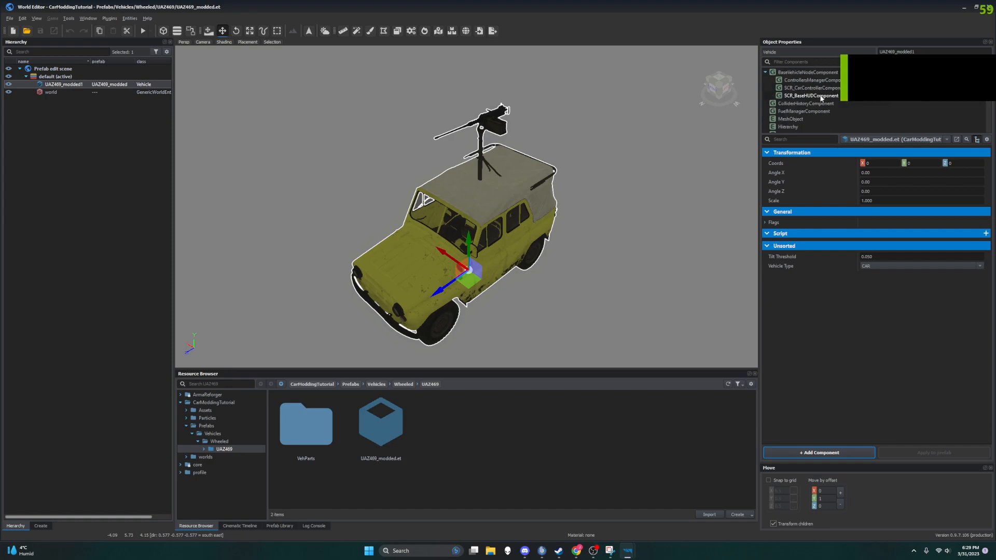
scroll(823, 104, up, 2)
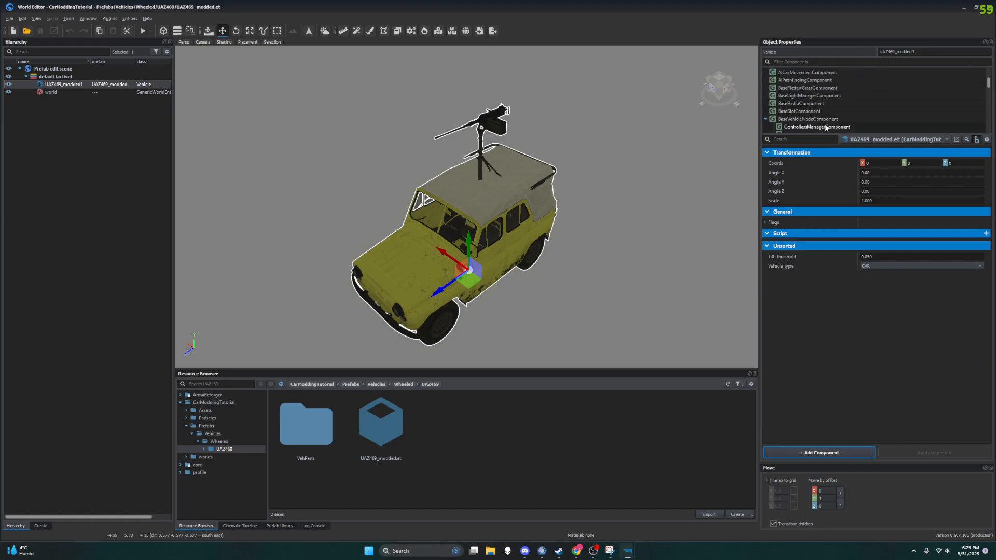
scroll(826, 127, down, 2)
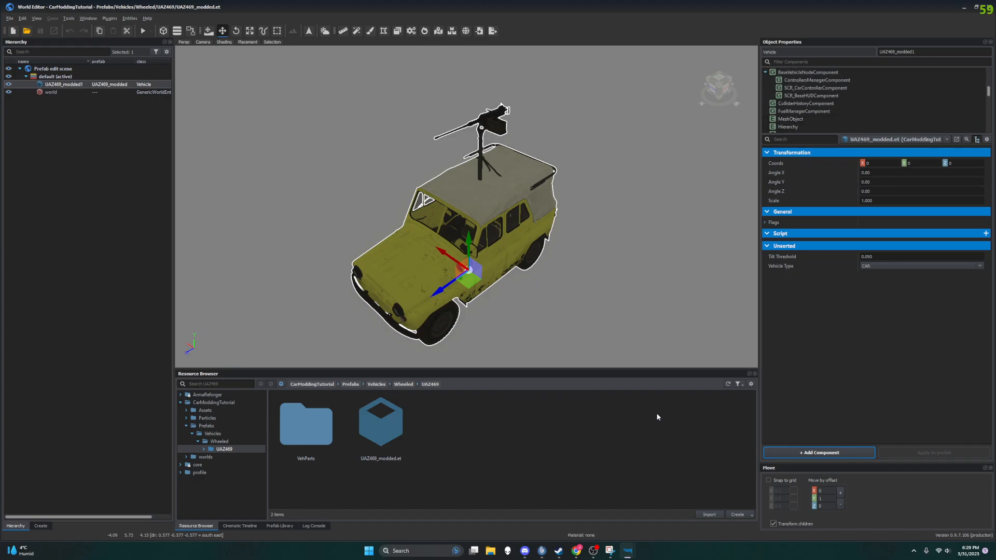
Step: Switch to Chrome, return to the Car Modding wiki page and find the damage manager component named under Modifying damage behaviour
click(576, 551)
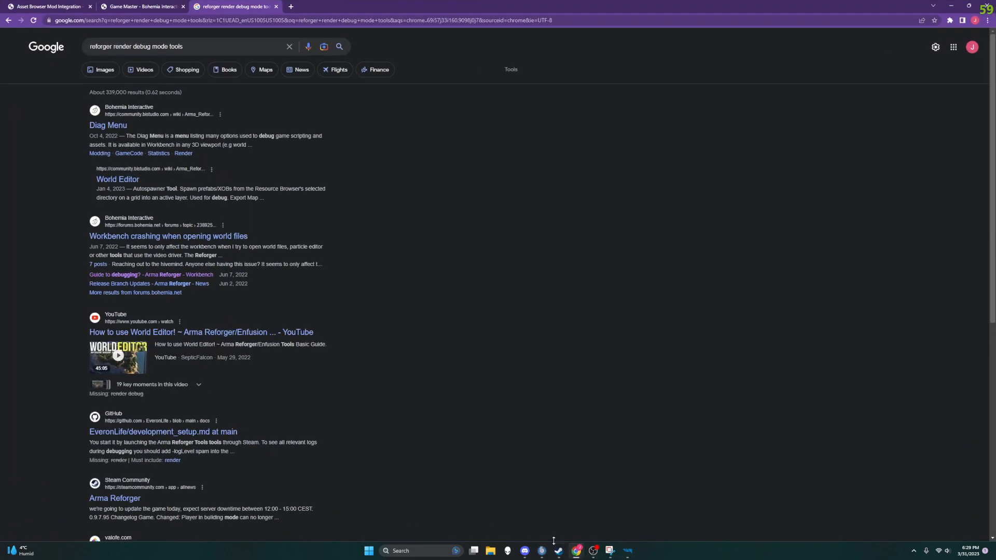
click(154, 5)
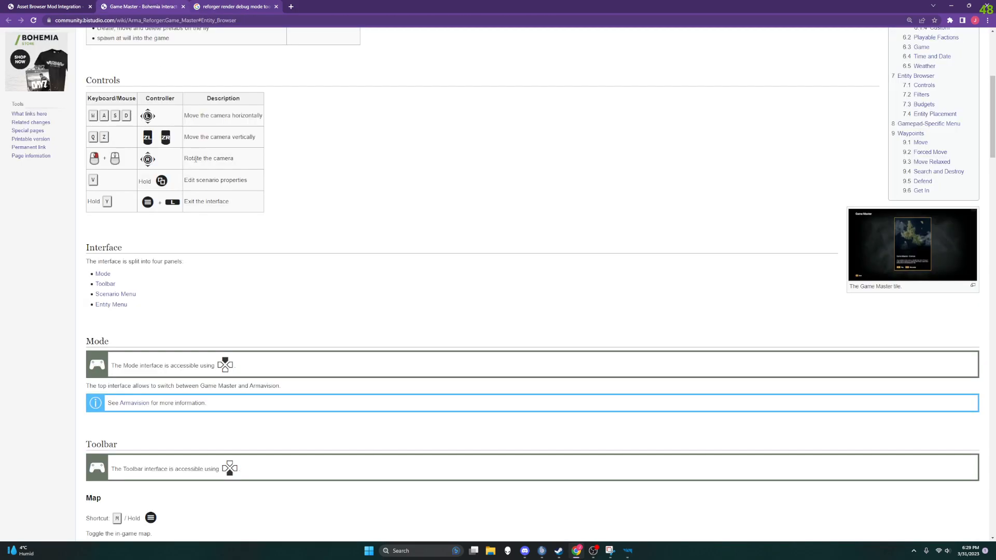
click(47, 6)
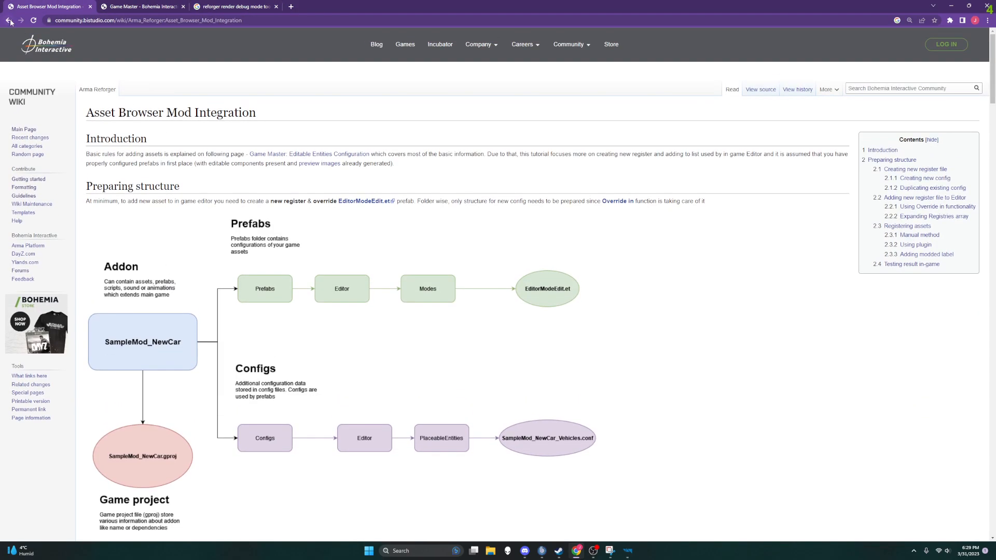
click(9, 21)
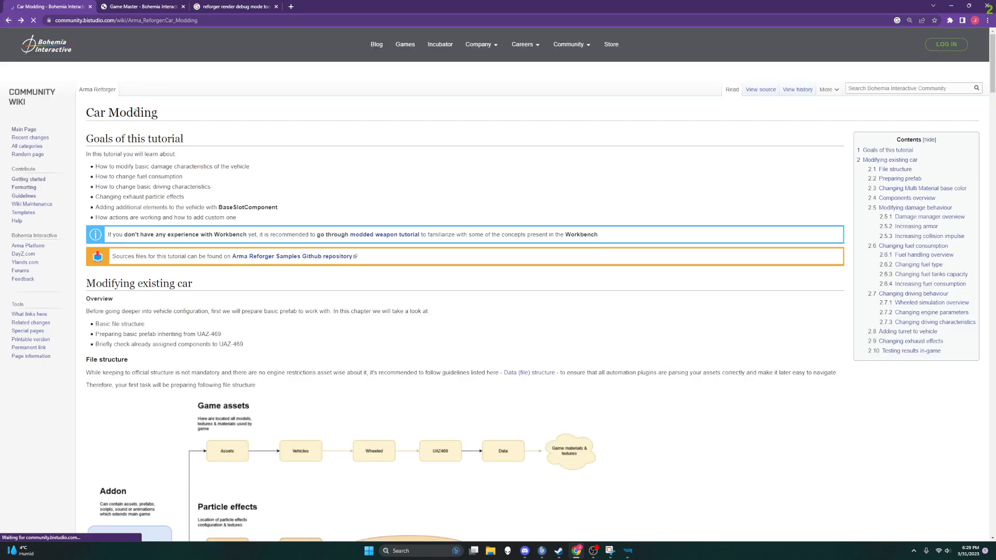
scroll(344, 280, down, 10)
scroll(344, 280, down, 12)
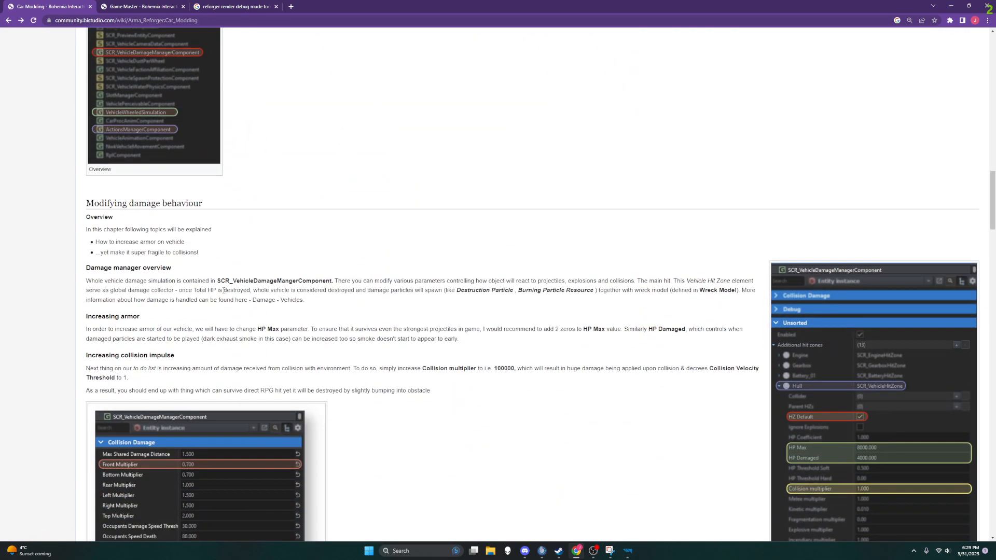
drag(217, 280, 332, 283)
key(ctrl+c)
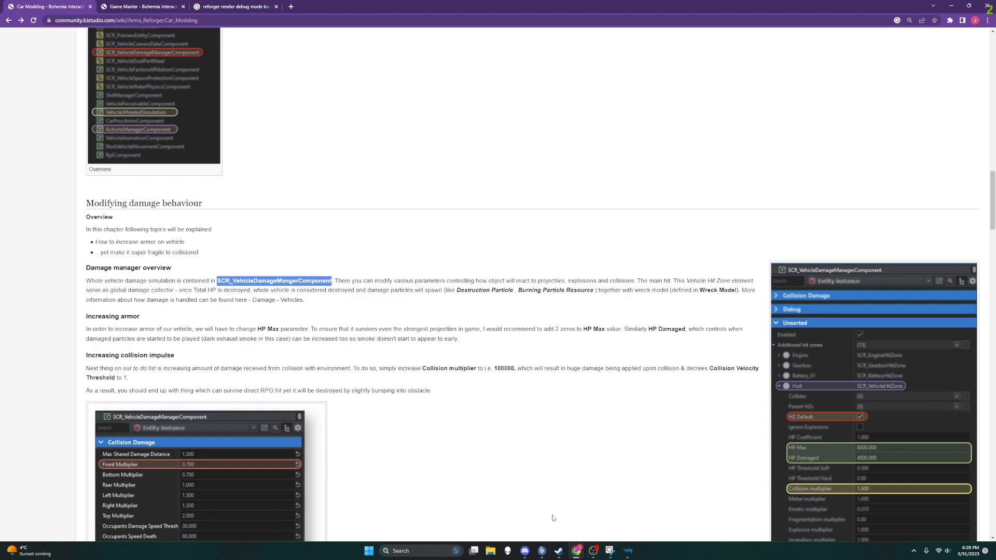
Step: Switch to the World Editor and try filtering the vehicle's components by the copied name SCR_VehicleDamageMangerComponent, clearing the filter and reselecting UAZ469_modded1
click(628, 551)
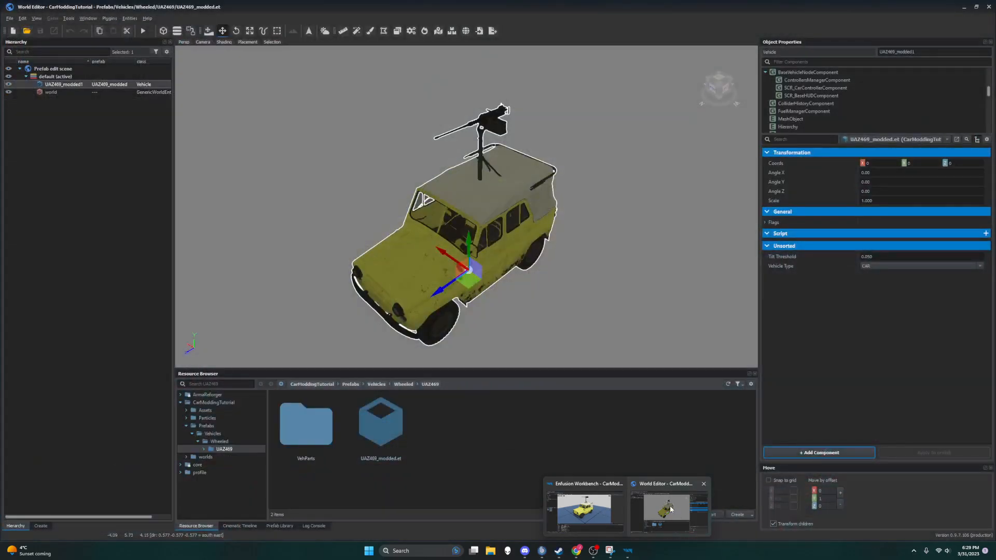
click(674, 511)
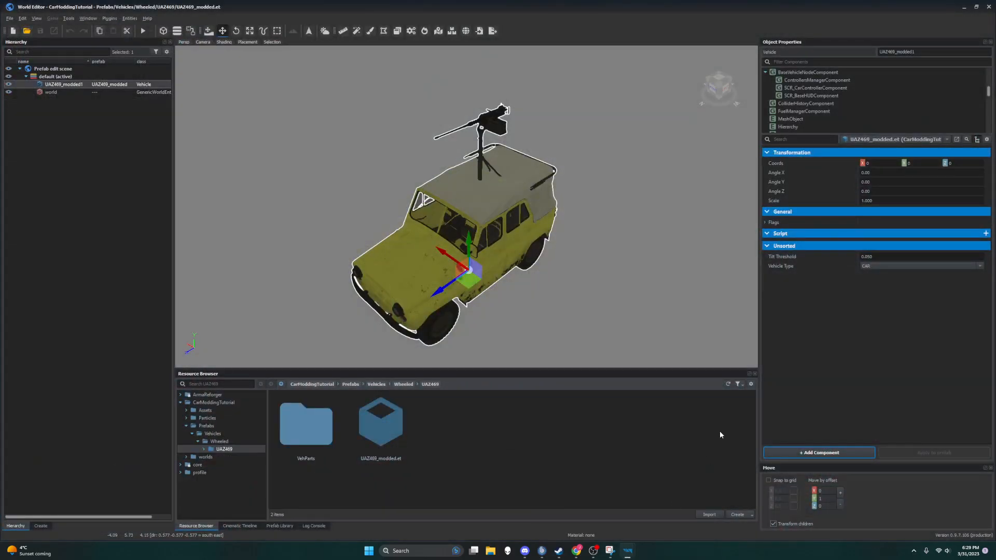
click(820, 61)
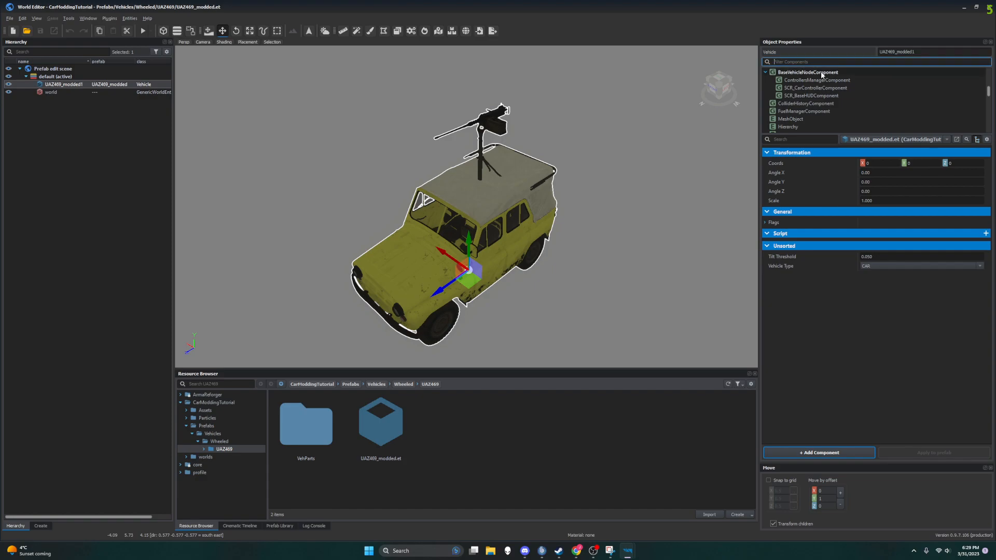
key(ctrl+v)
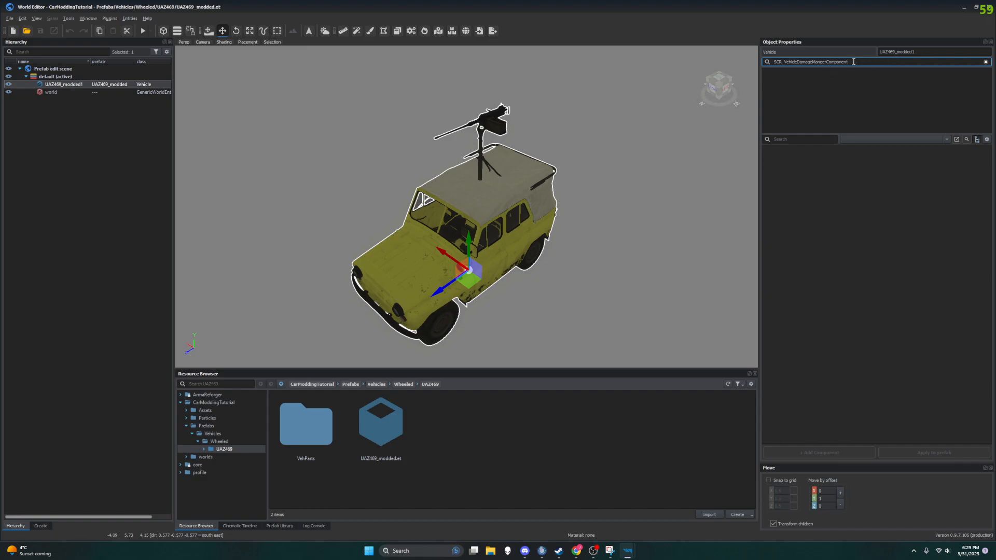
mouse_move(450, 205)
right_down()
mouse_move(477, 155)
mouse_move(453, 204)
right_up()
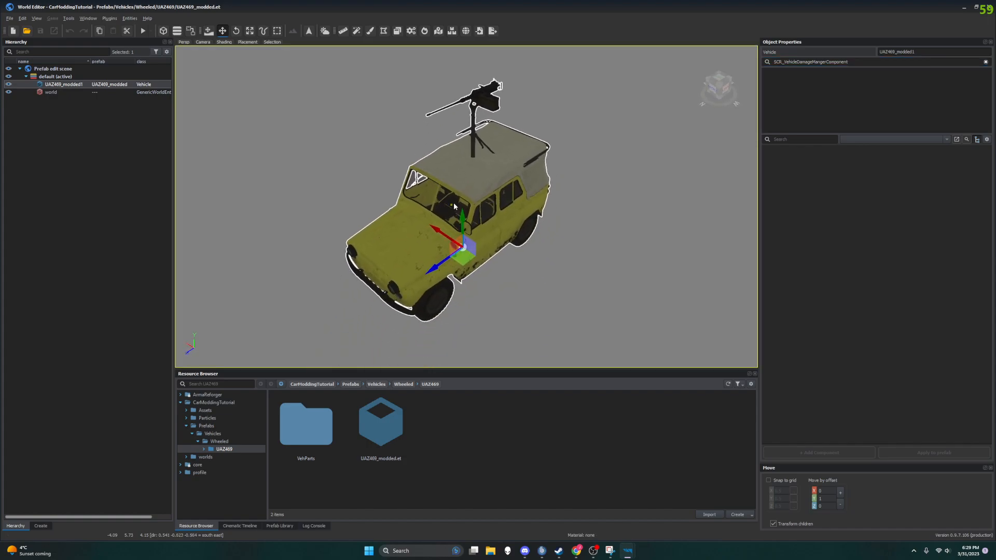
click(464, 198)
drag(848, 63, 818, 63)
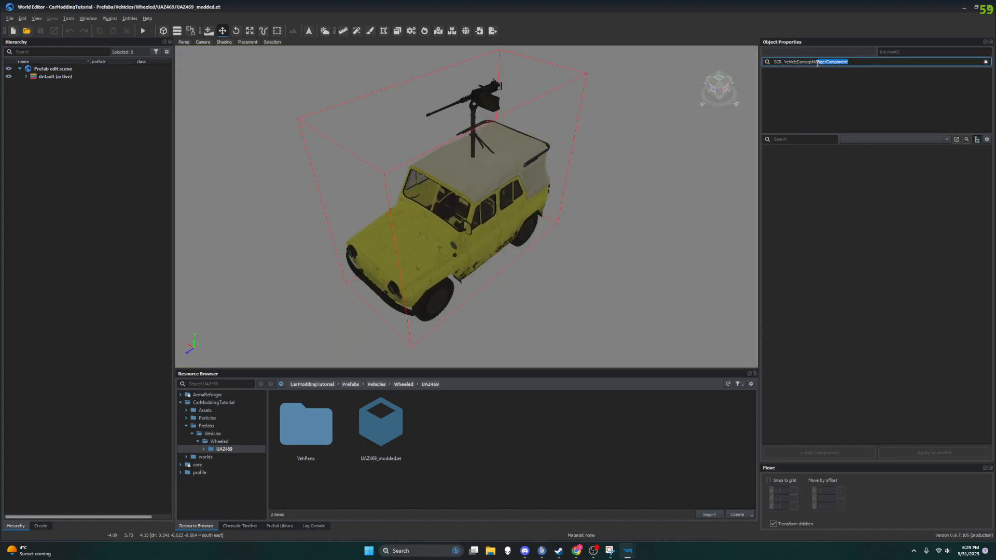
click(985, 62)
click(560, 160)
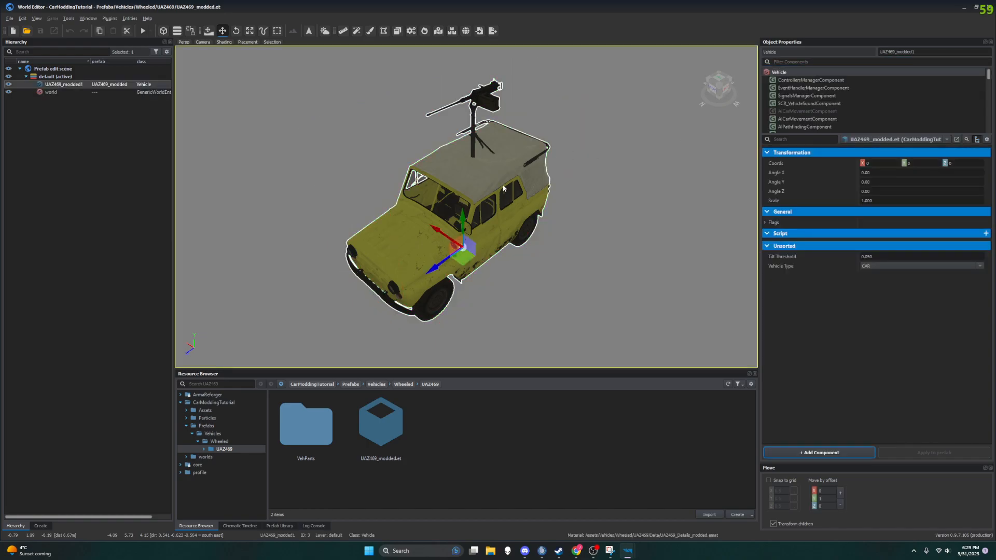
click(786, 62)
key(ctrl+v)
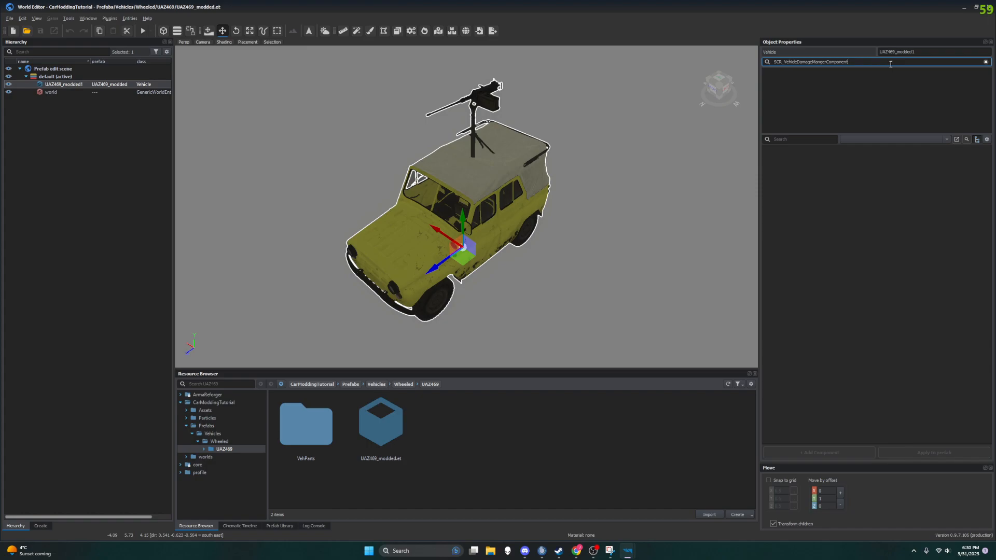
key(ctrl+v)
drag(911, 64, 775, 62)
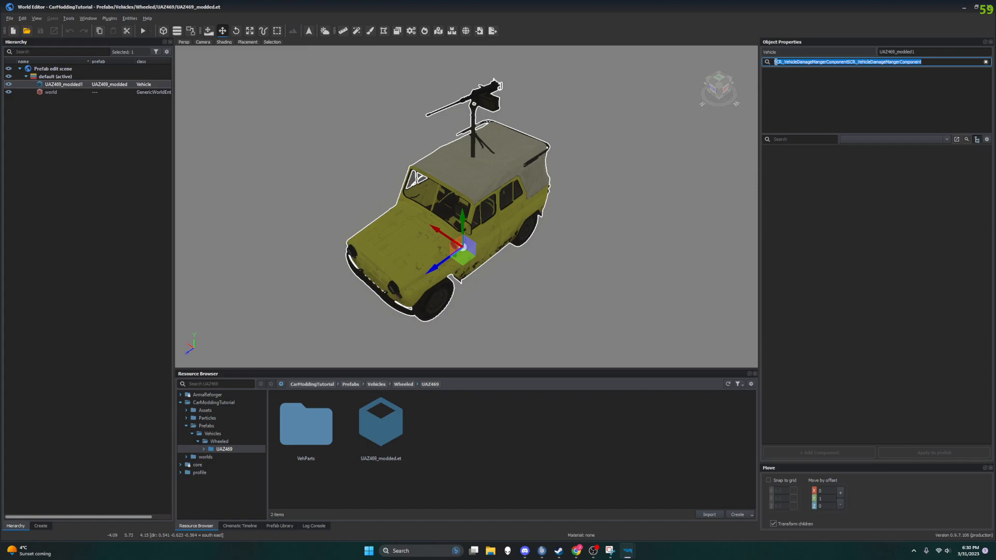
key(BackSpace)
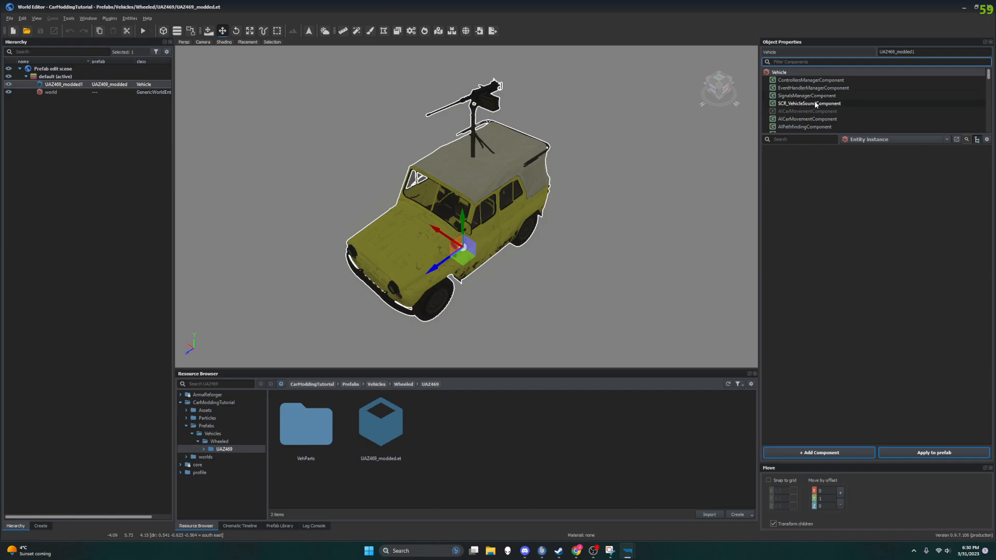
Step: Filter the vehicle's components by "damag" and show the properties of SCR_VehicleDamageManagerComponent
scroll(828, 115, down, 2)
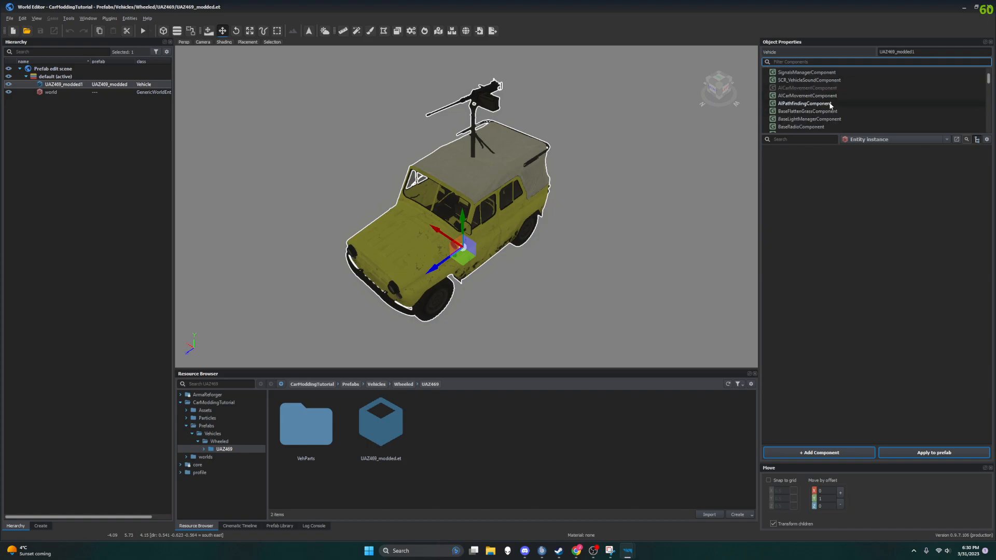
scroll(832, 105, down, 2)
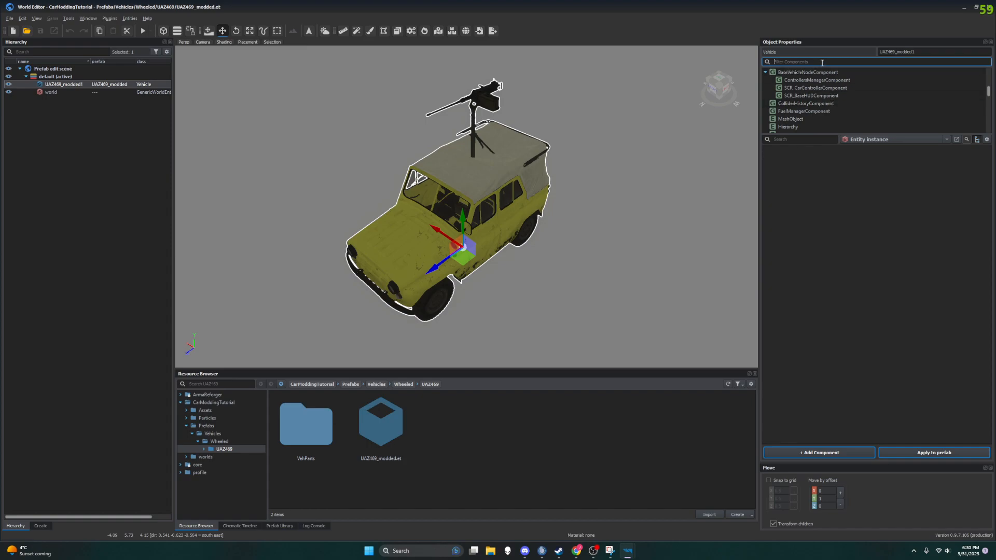
text(e)
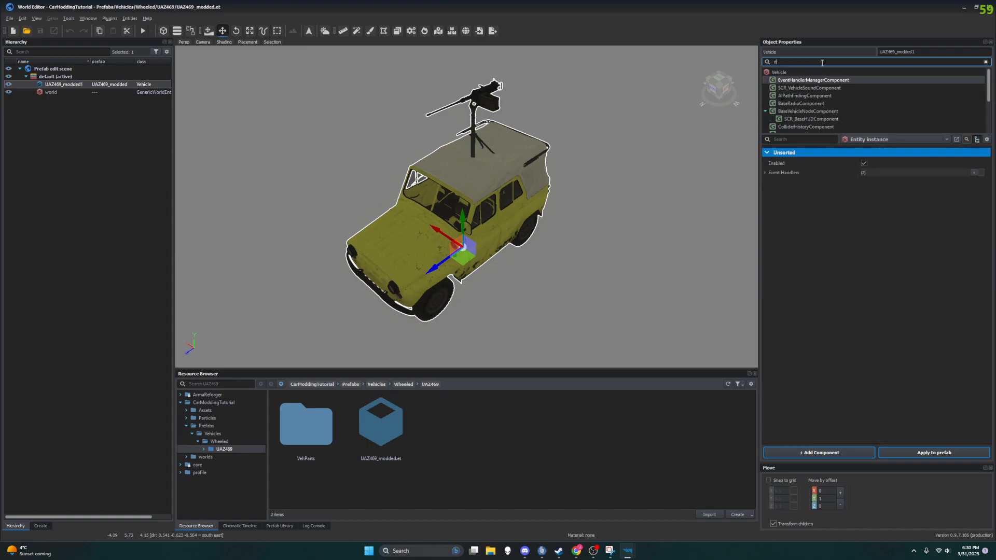
text(amag)
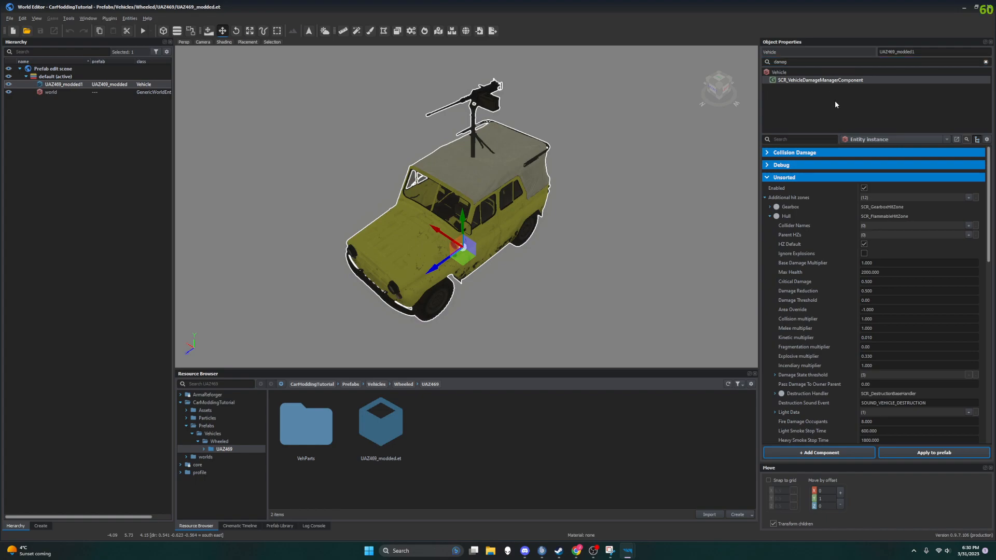
scroll(851, 239, down, 1)
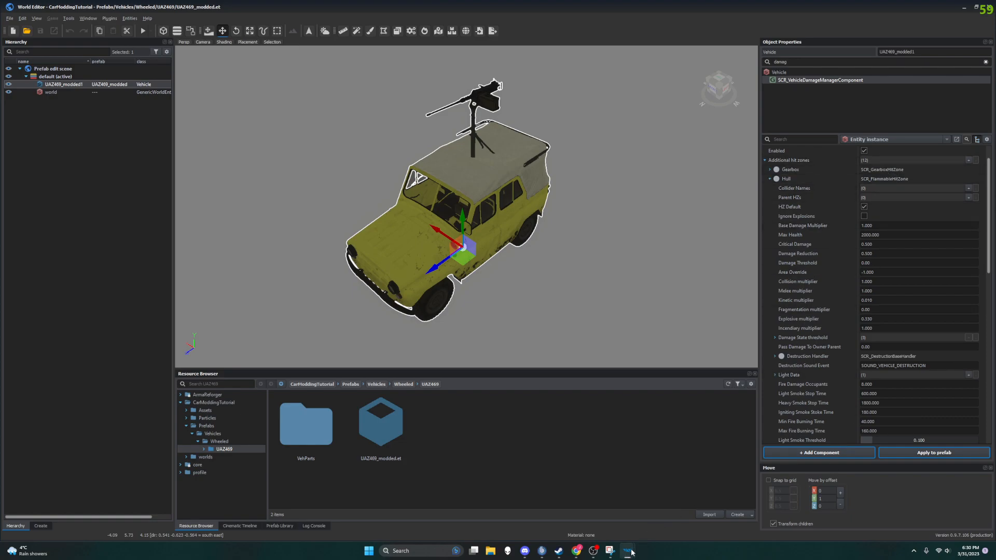
Step: Switch to Chrome and read the wiki's armor and collision impulse instructions and the damage manager reference screenshot
click(594, 552)
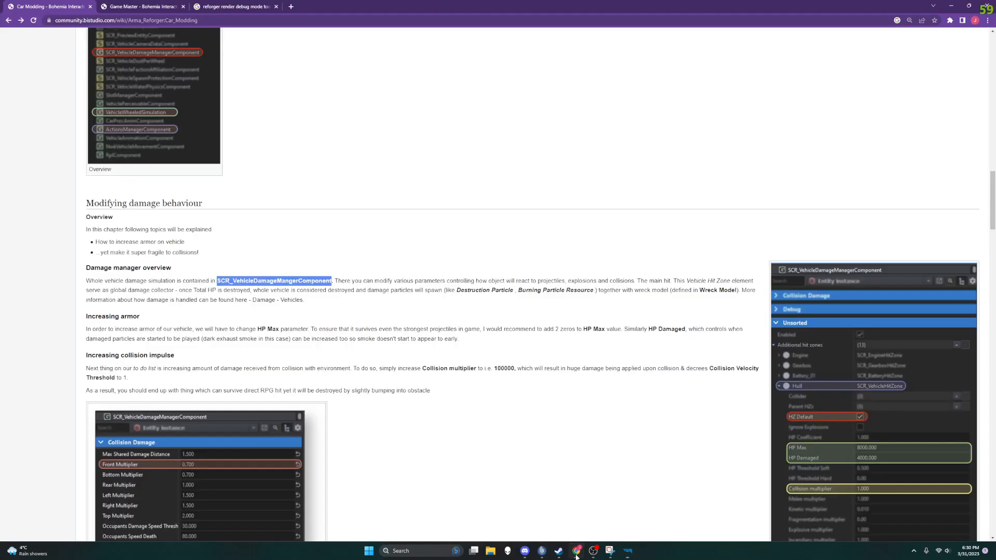
scroll(531, 291, down, 1)
scroll(532, 291, down, 3)
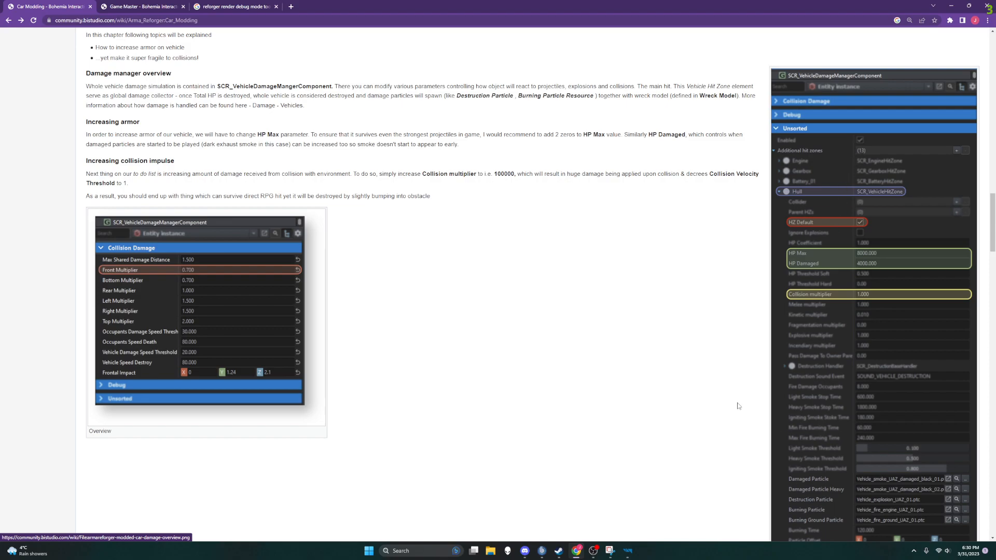
scroll(739, 408, down, 2)
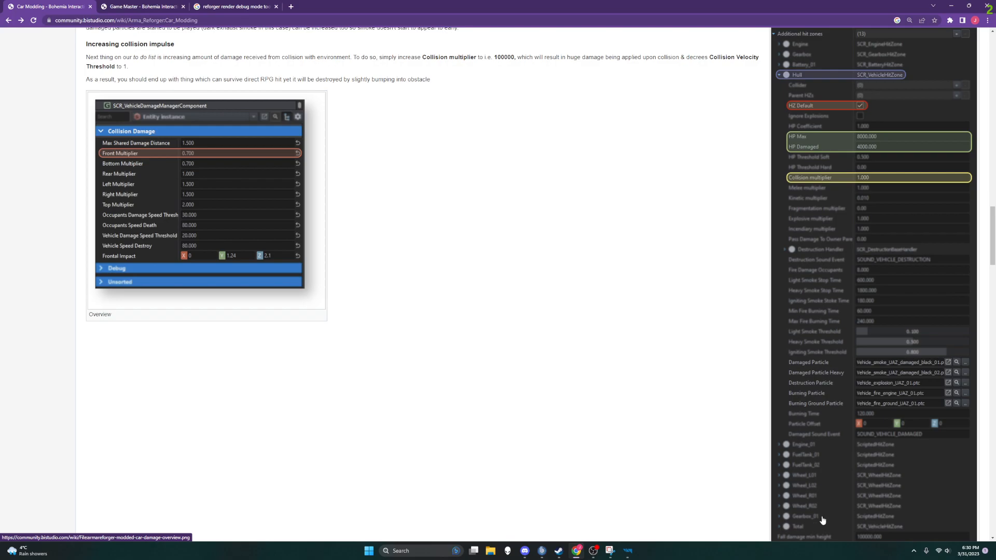
Step: Return to the World Editor and collapse the Hull and Engine entries under Additional hit zones
click(627, 551)
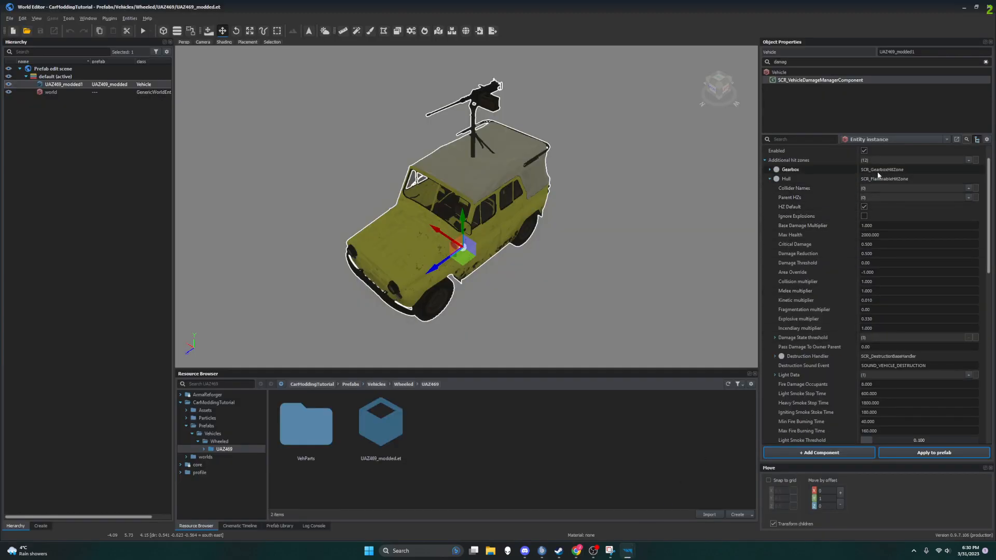
click(770, 178)
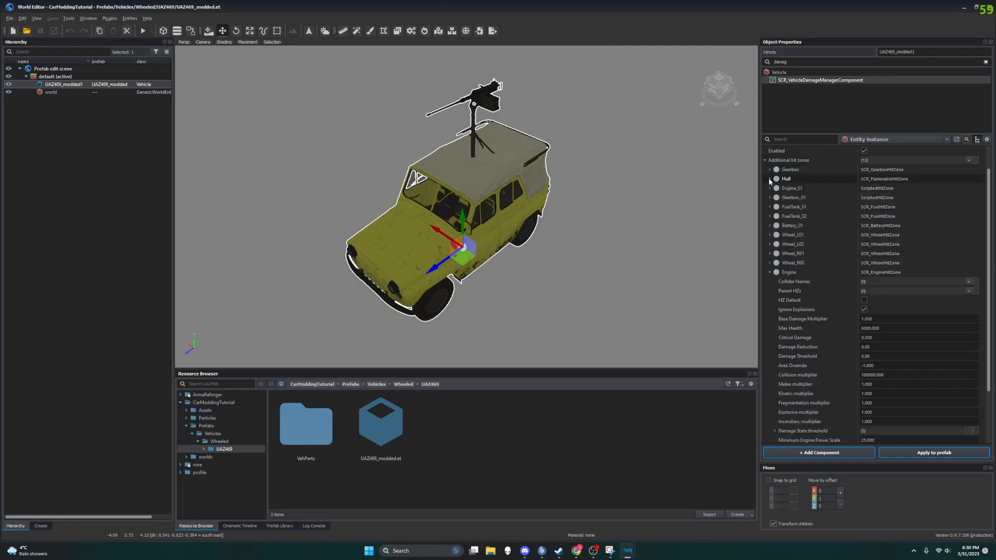
click(768, 272)
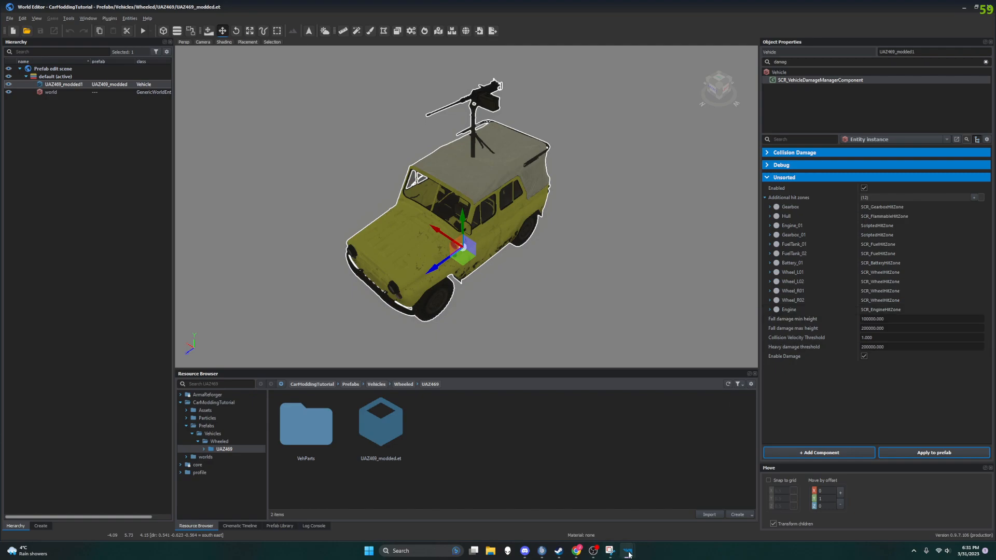
Step: Switch to Chrome, place its window beside the object properties and compare the wiki's hit zone list with the prefab's
mouse_move(628, 553)
click(558, 553)
drag(645, 8, 405, 74)
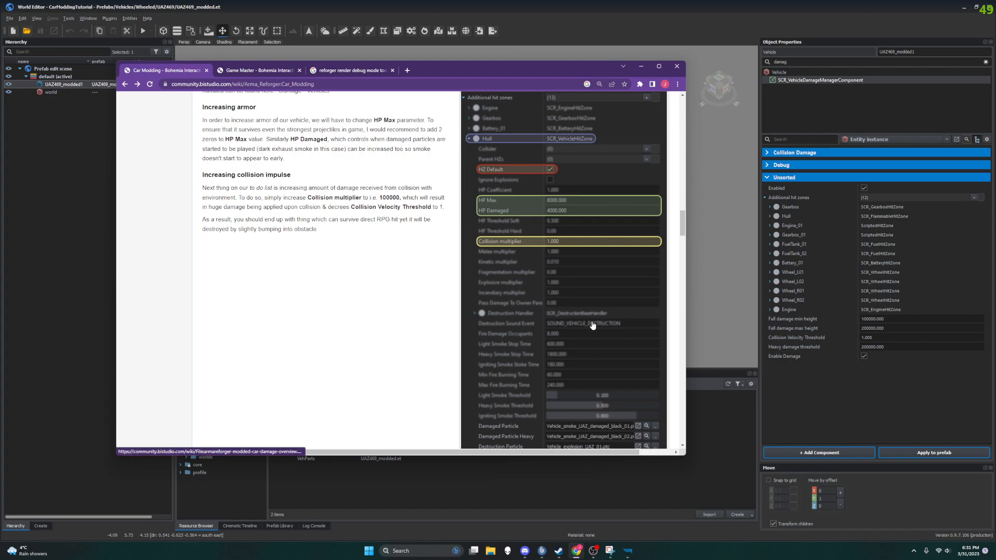
scroll(517, 326, down, 5)
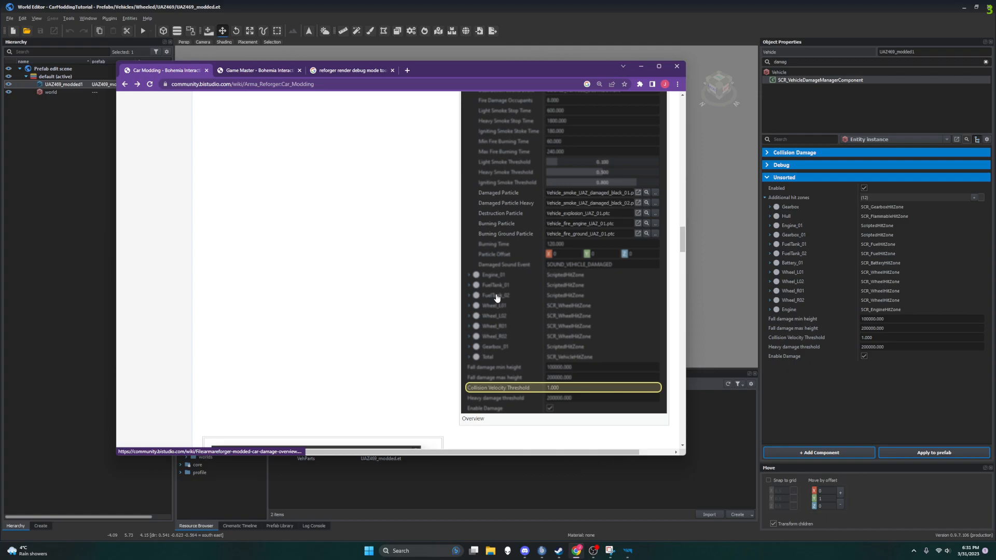
scroll(498, 270, up, 2)
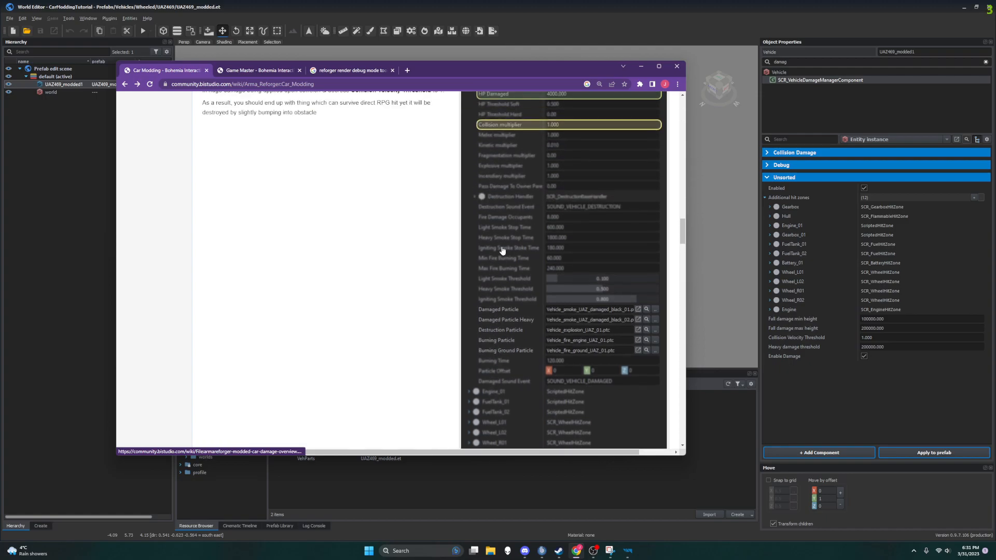
scroll(500, 212, up, 1)
scroll(500, 211, up, 1)
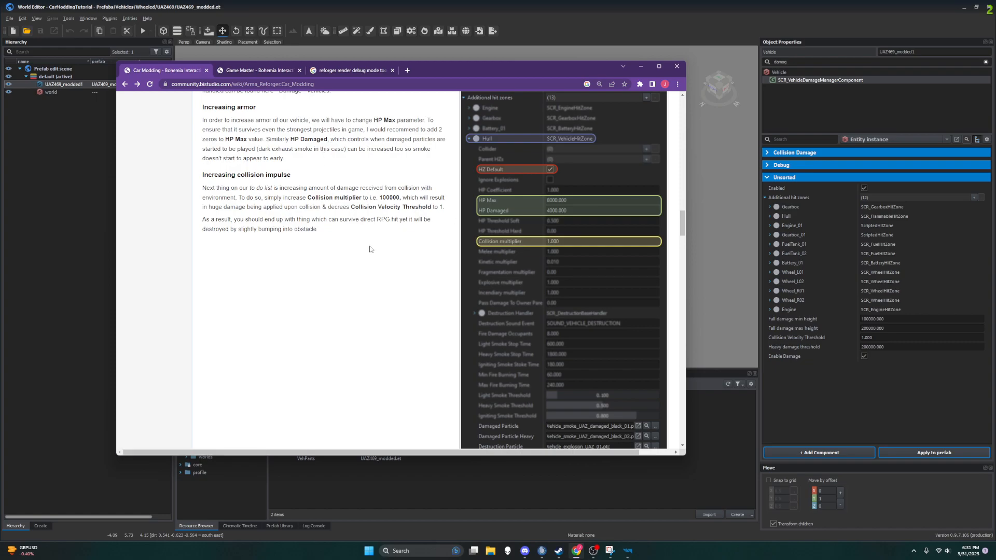
Step: Add an additional hit zone of type HitZone named SCR_VehicleHitZone to the damage manager component
click(974, 198)
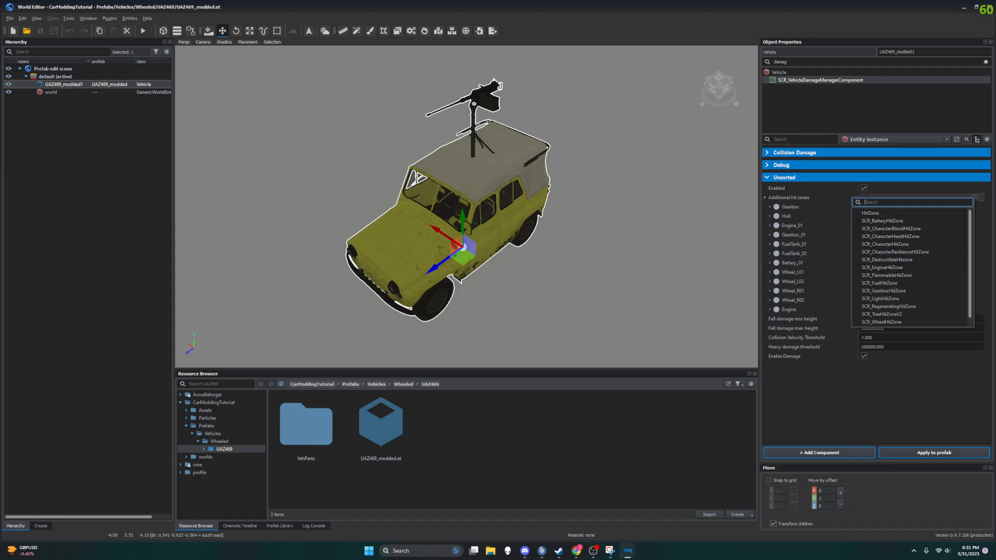
click(578, 551)
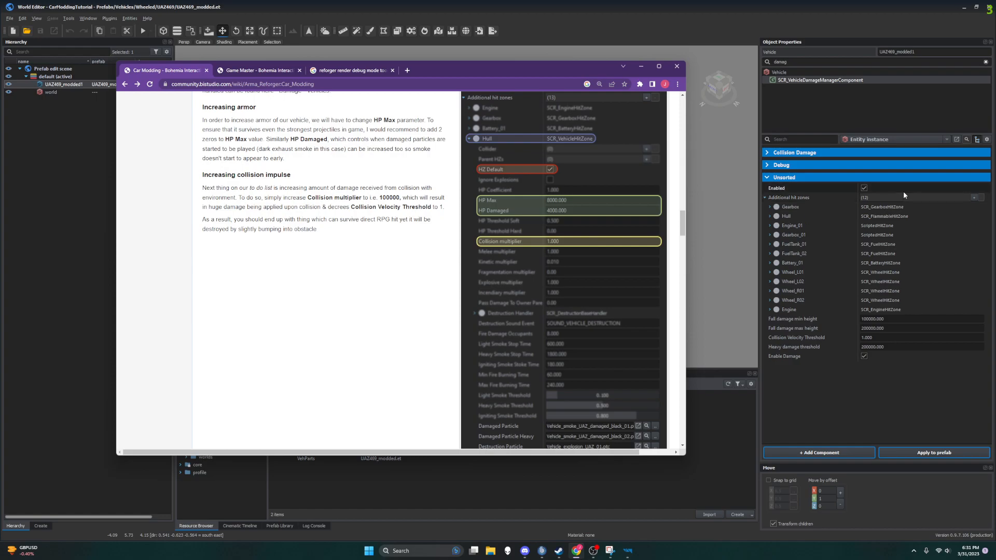
click(973, 198)
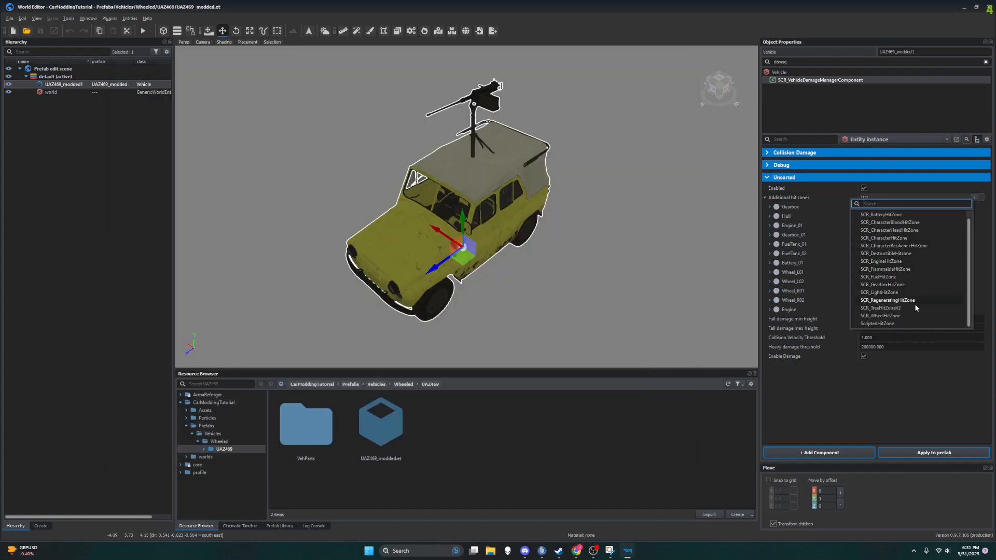
scroll(922, 295, up, 1)
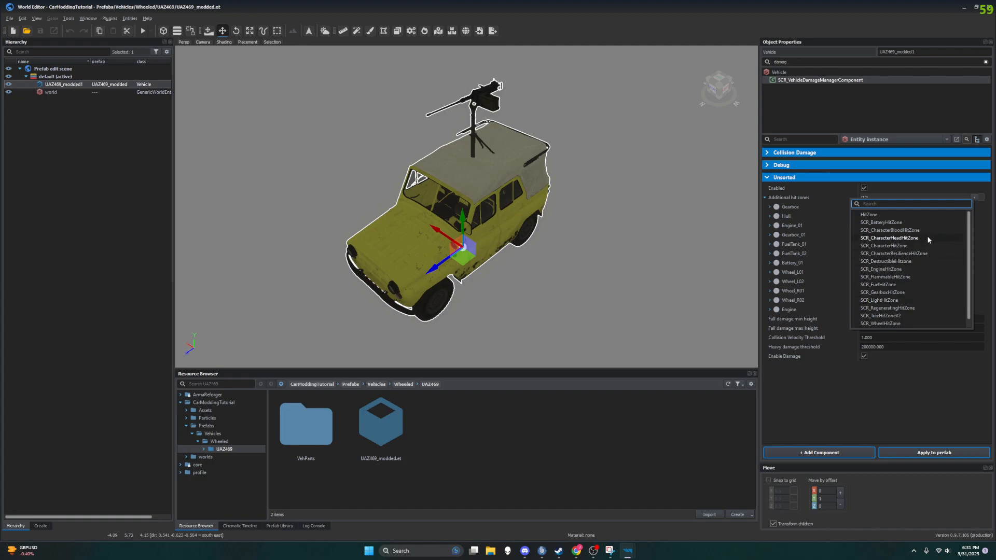
click(901, 214)
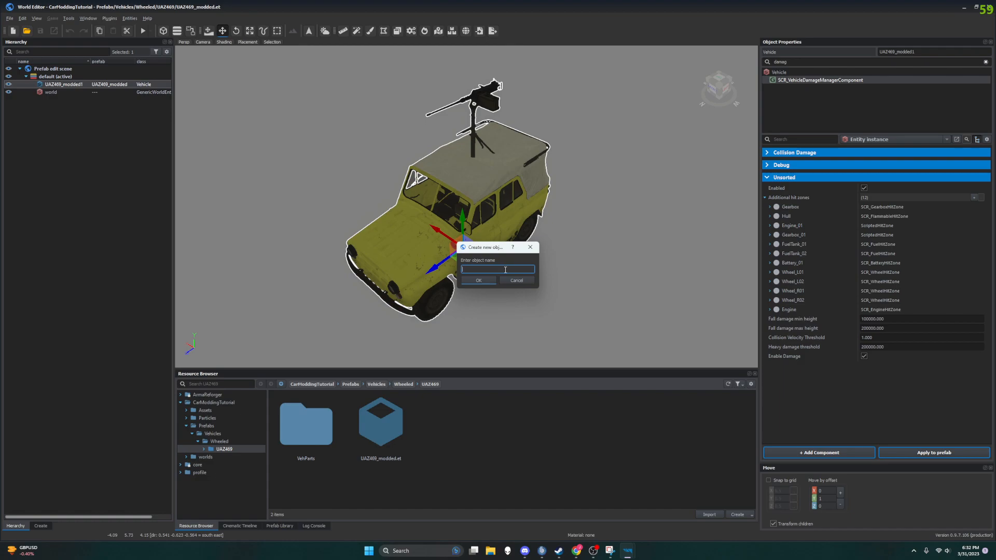
text(SCR_VVehicleHitZone)
key(Return)
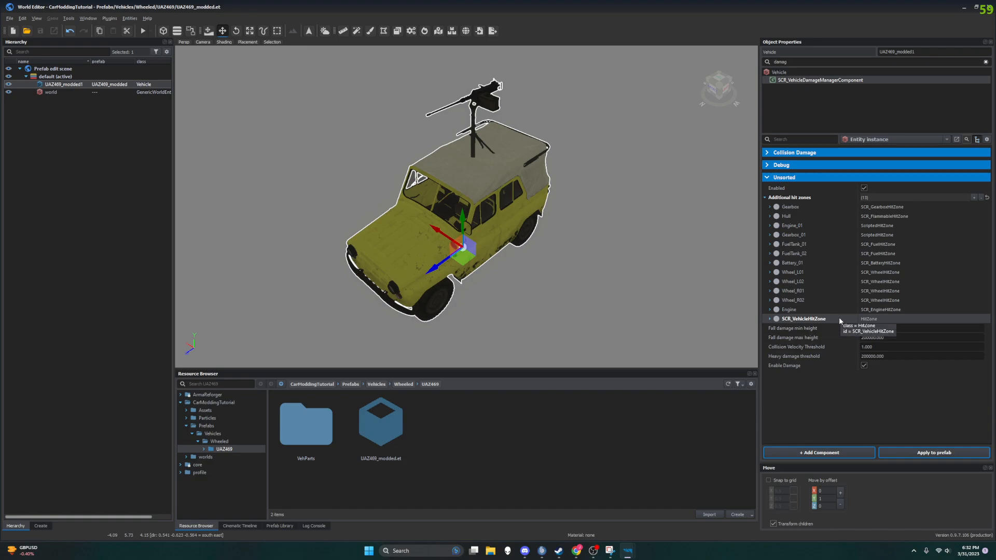
Step: Inspect the properties of the SCR_VehicleHitZone entry, and undo its addition
click(768, 319)
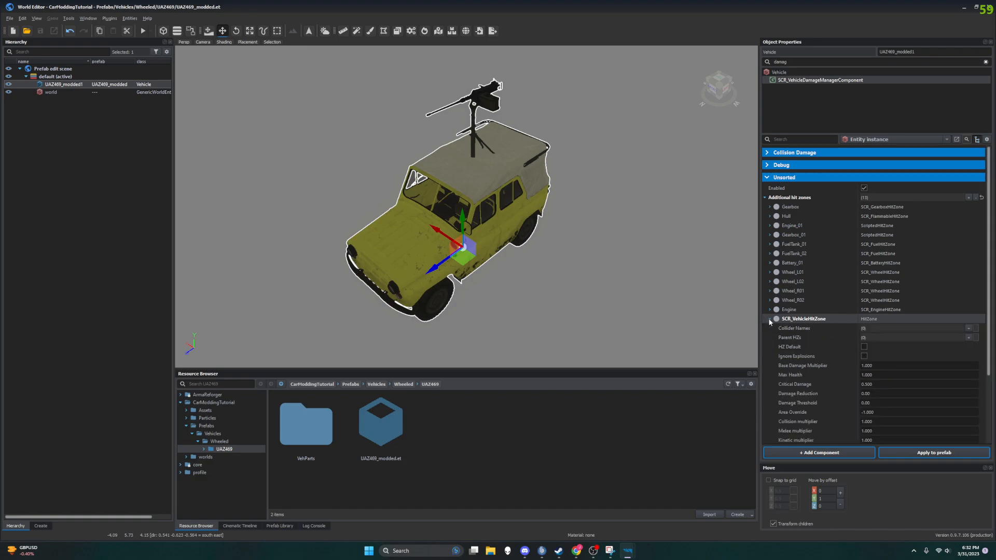
scroll(824, 325, down, 2)
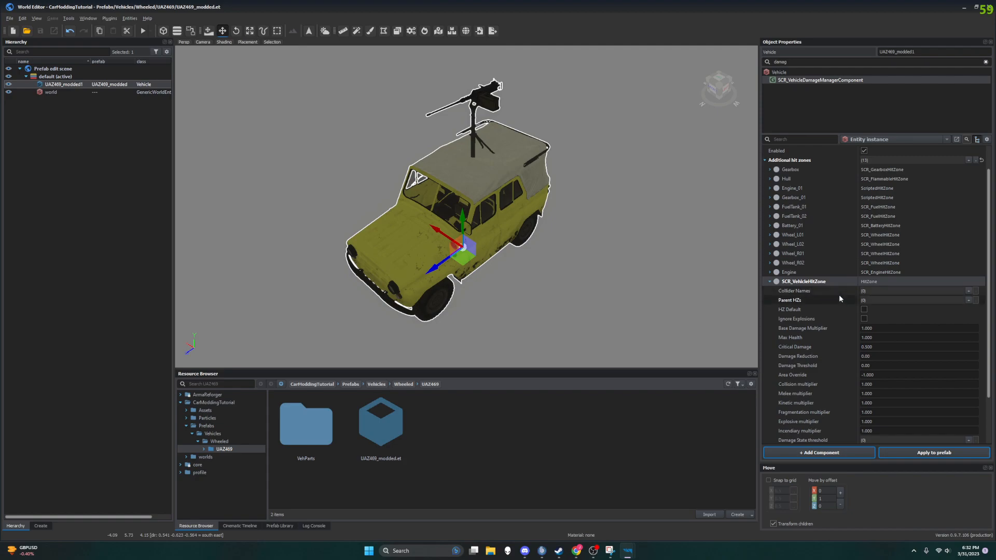
scroll(817, 415, down, 2)
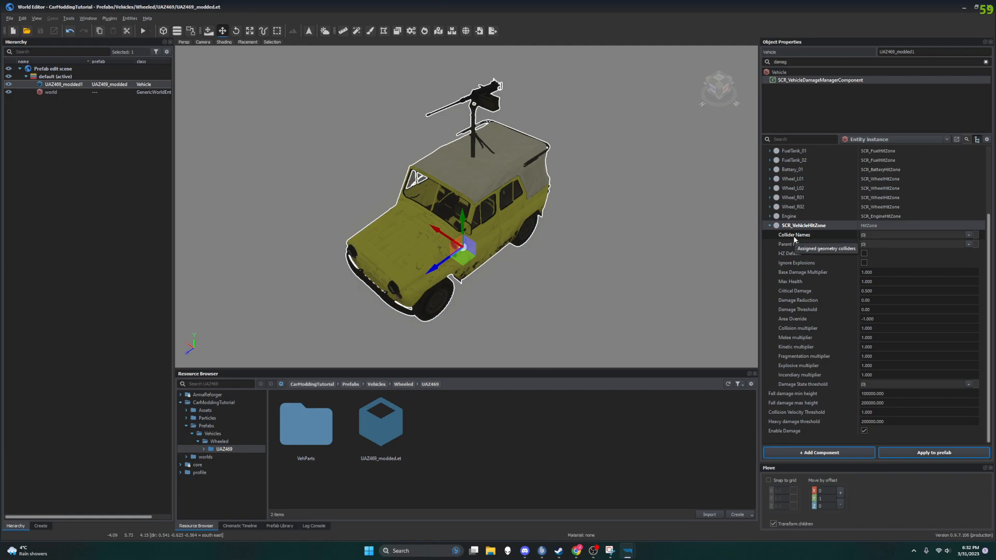
key(ctrl+z)
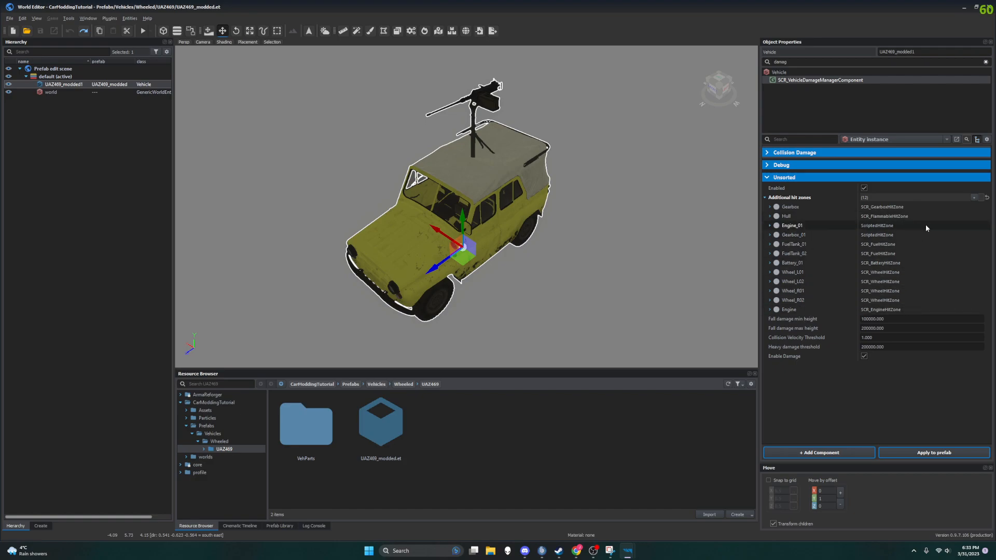
Step: Expand the Hull hit zone and examine its damage multipliers and damage state thresholds
click(770, 217)
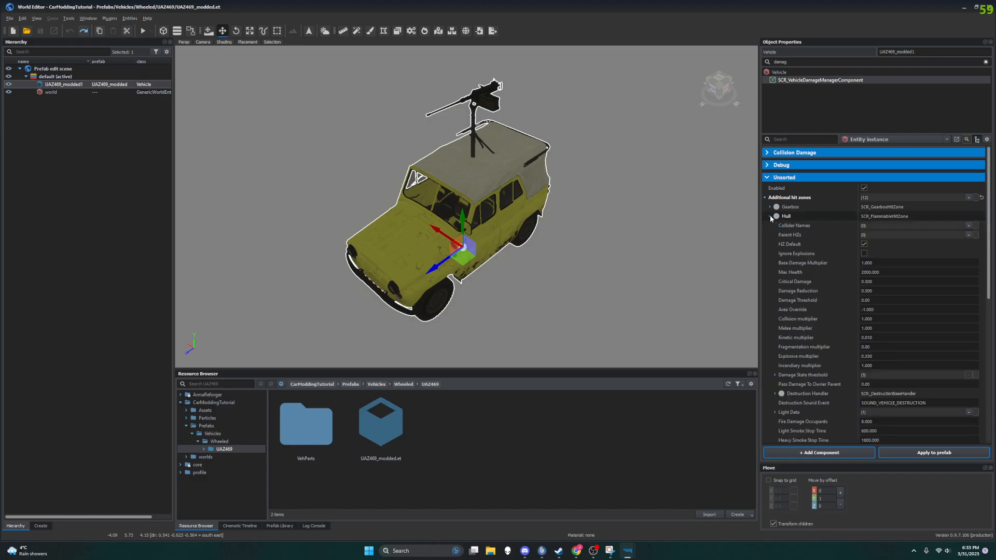
scroll(868, 247, down, 1)
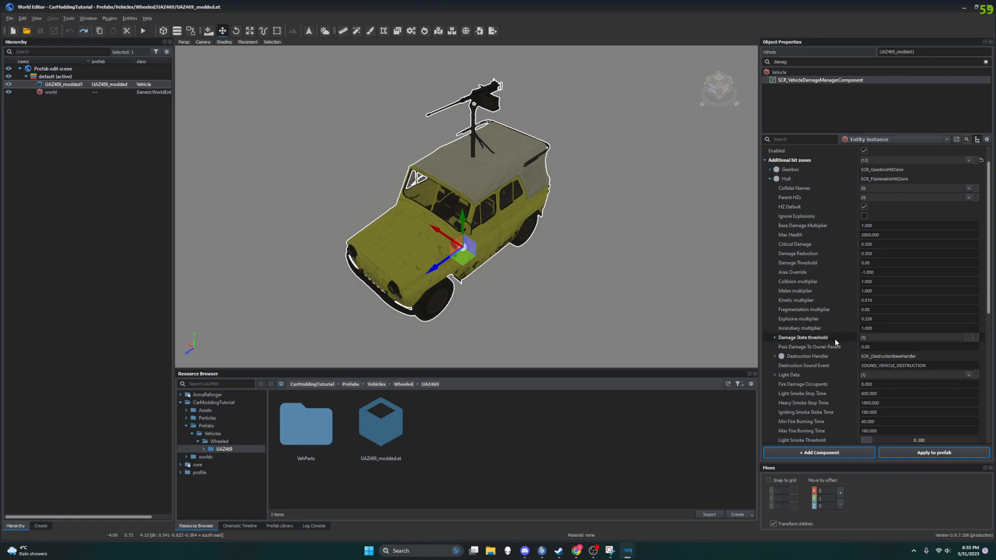
click(775, 338)
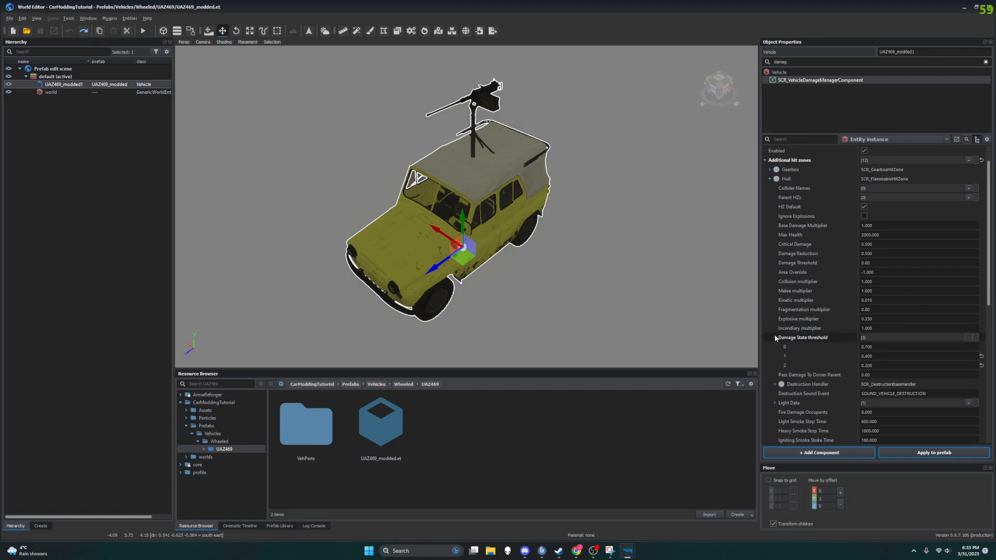
click(775, 337)
Step: Examine the Hull hit zone's destruction handler, smoke, fire and particle settings, and collapse the Hull entry
click(775, 356)
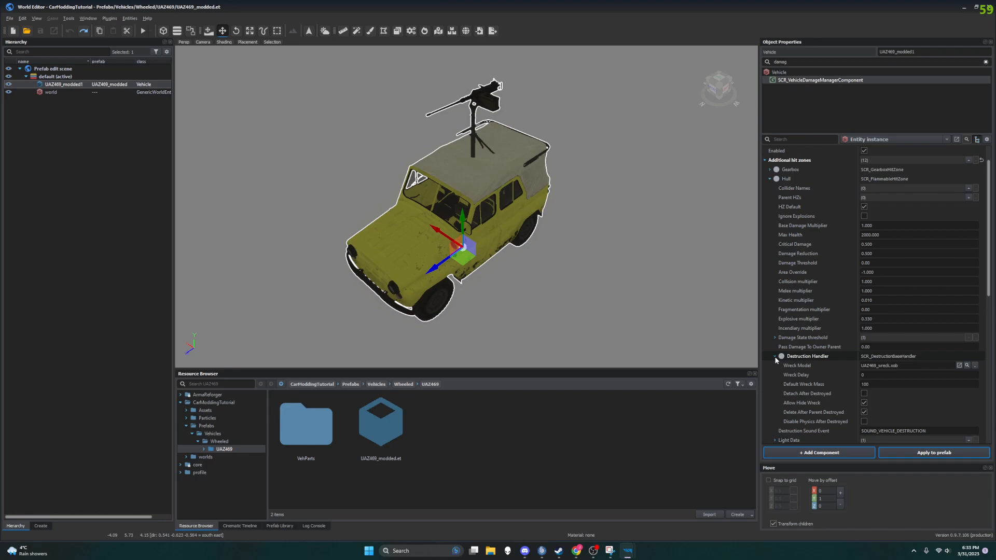
scroll(774, 356, down, 2)
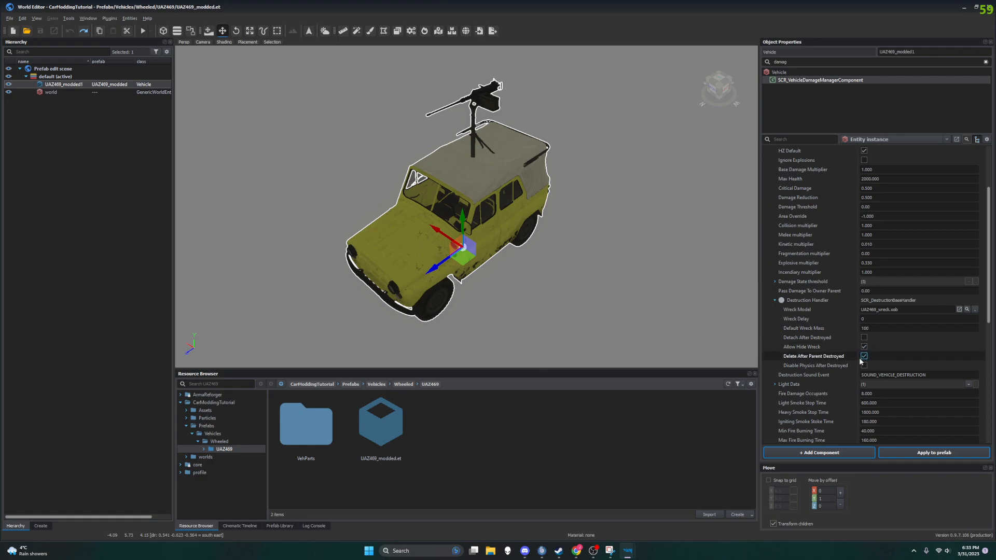
scroll(839, 369, down, 2)
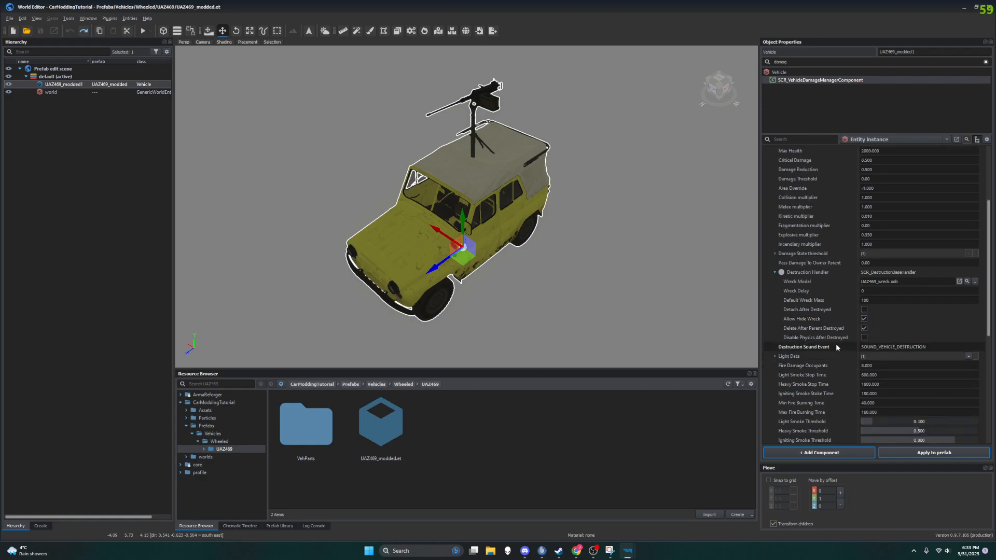
scroll(845, 358, down, 3)
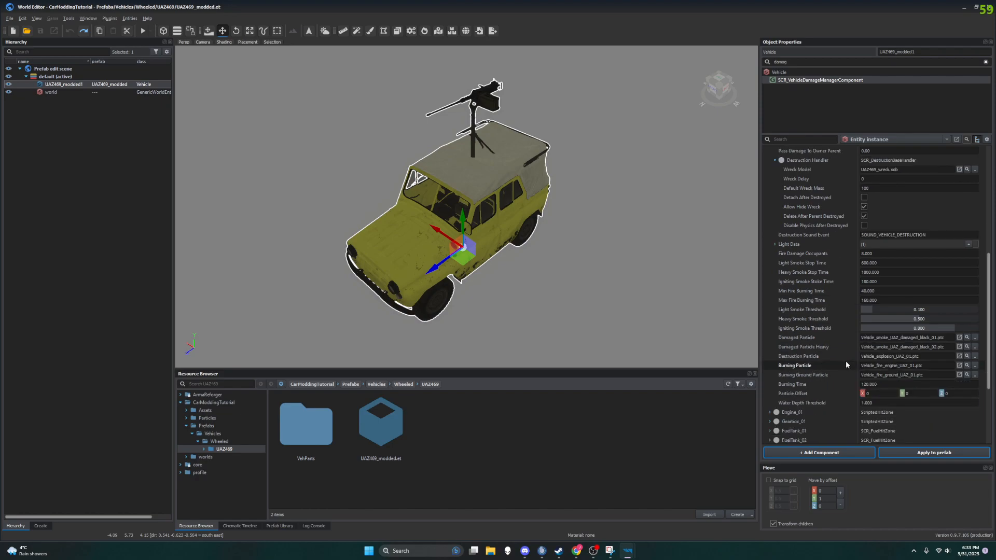
scroll(817, 338, down, 2)
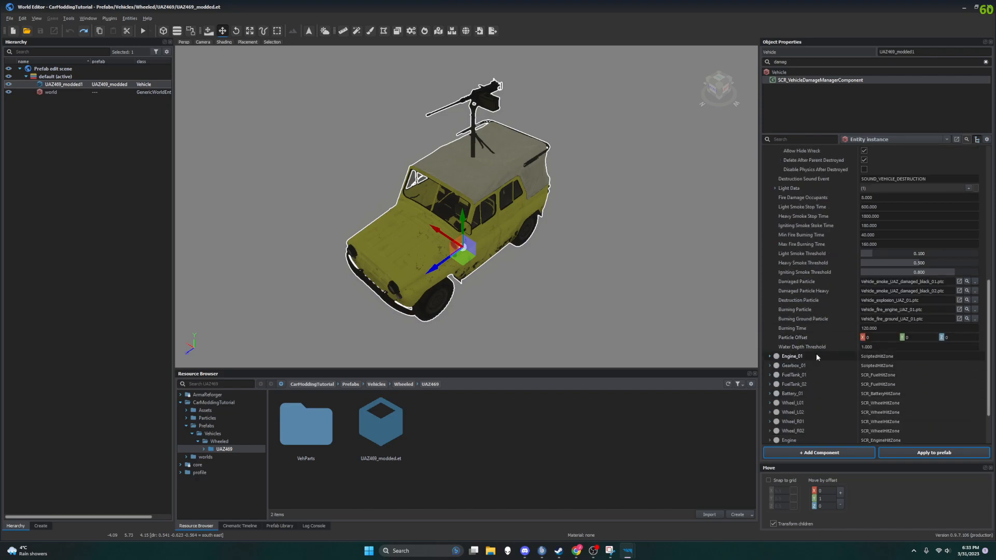
scroll(825, 363, down, 2)
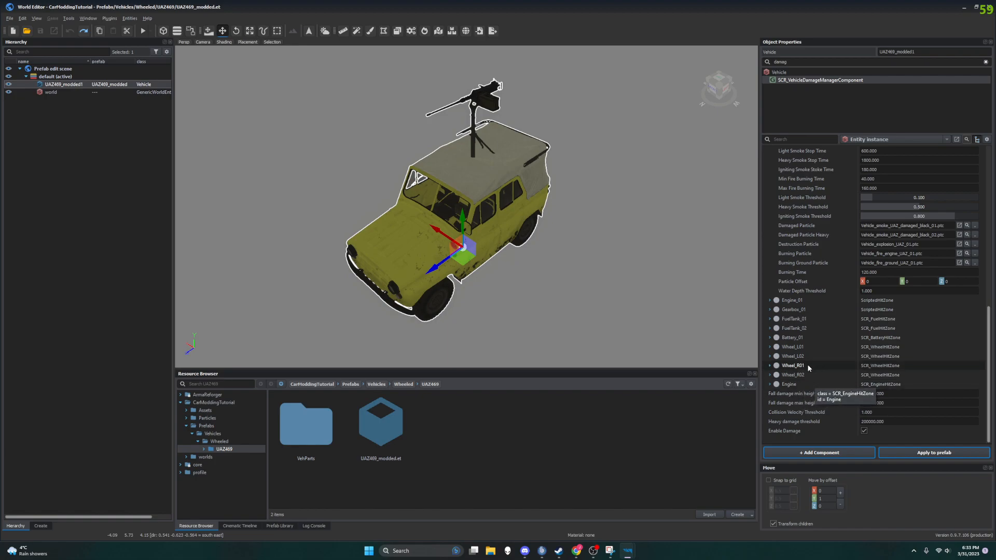
scroll(812, 308, up, 4)
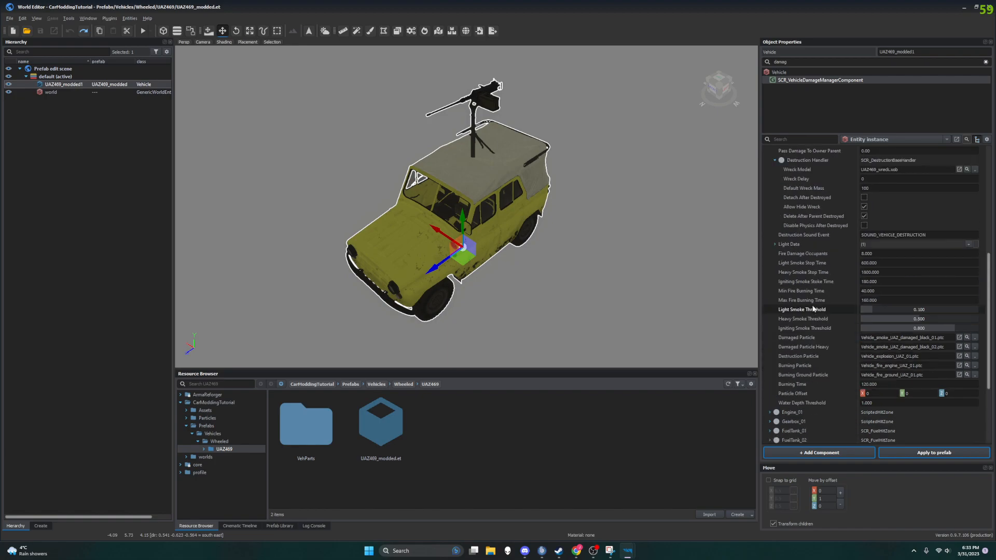
scroll(788, 233, up, 8)
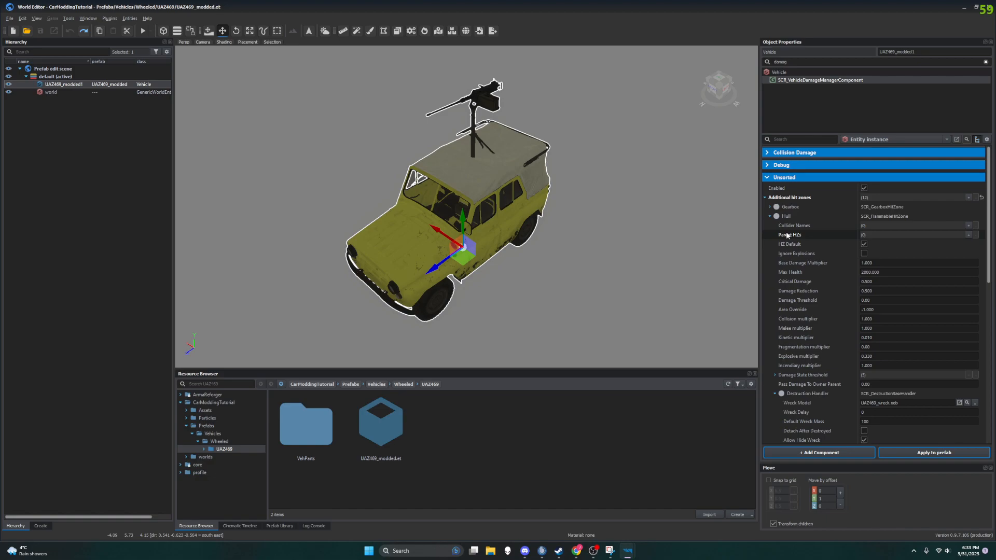
click(770, 216)
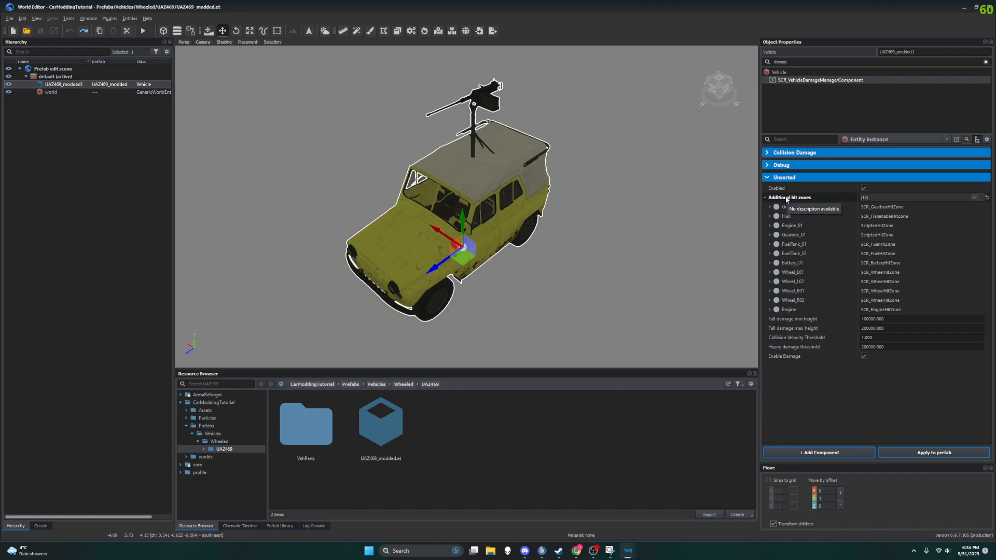
Step: Clear the component filter, show the vehicle's SlotManagerComponent properties and collapse its Frame slot
middle_drag(487, 218, 362, 174)
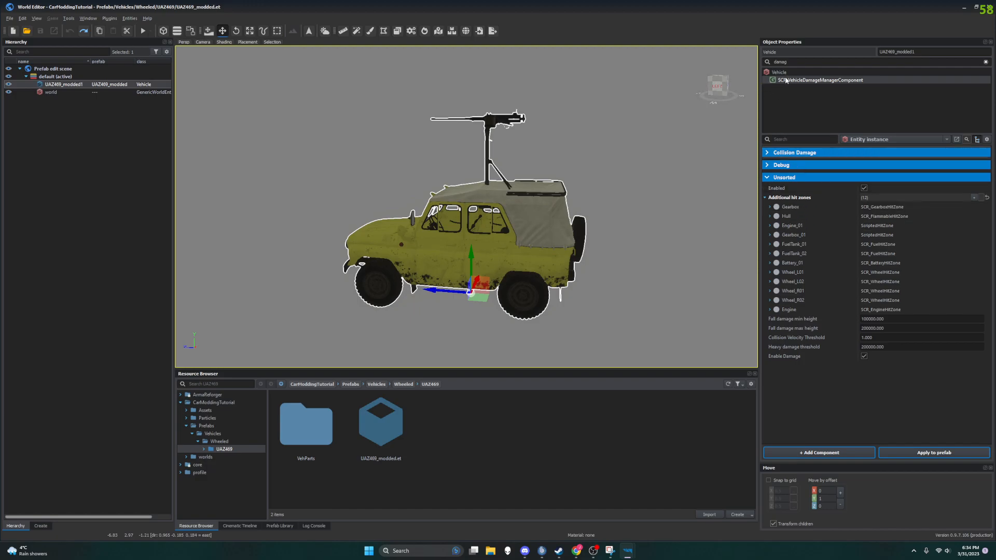
click(986, 62)
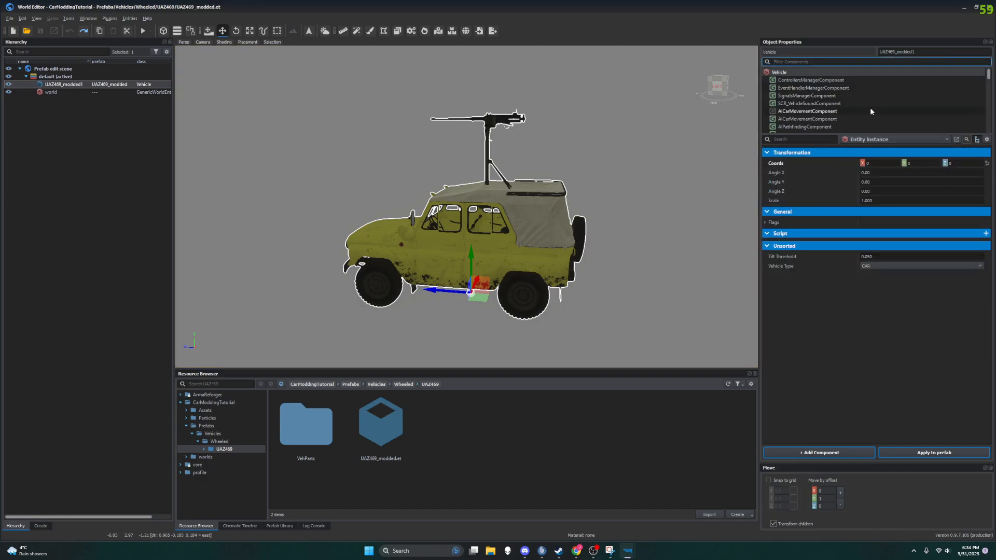
scroll(825, 104, down, 5)
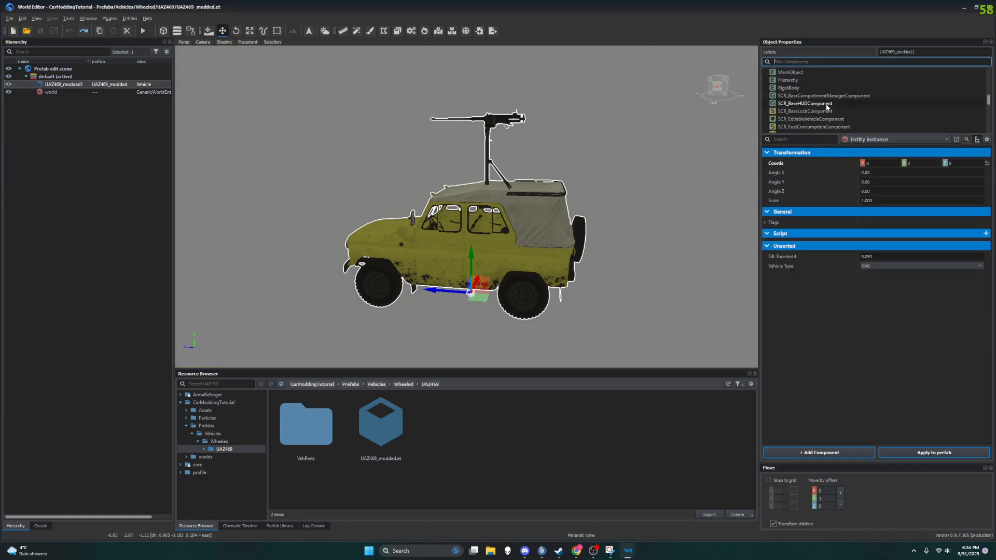
scroll(827, 107, down, 1)
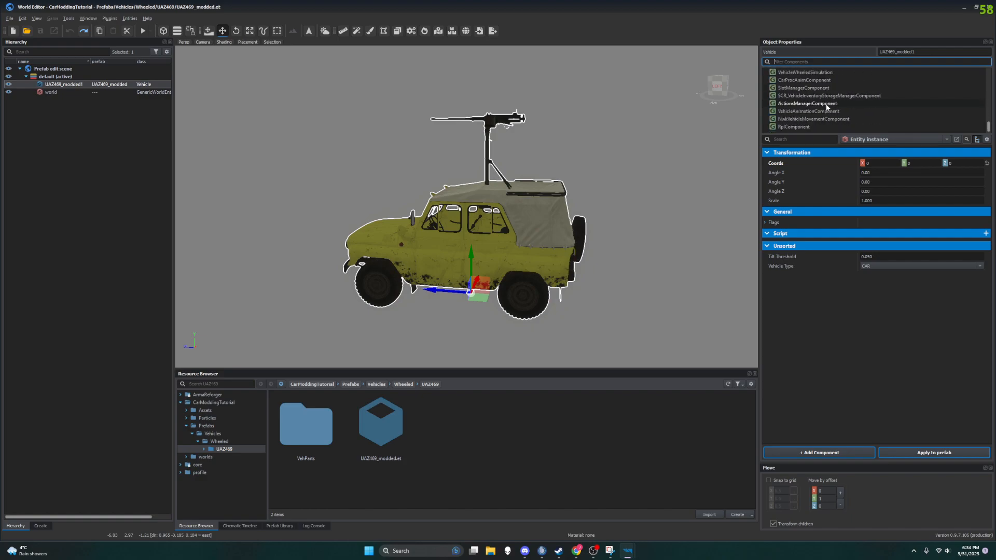
scroll(827, 107, up, 3)
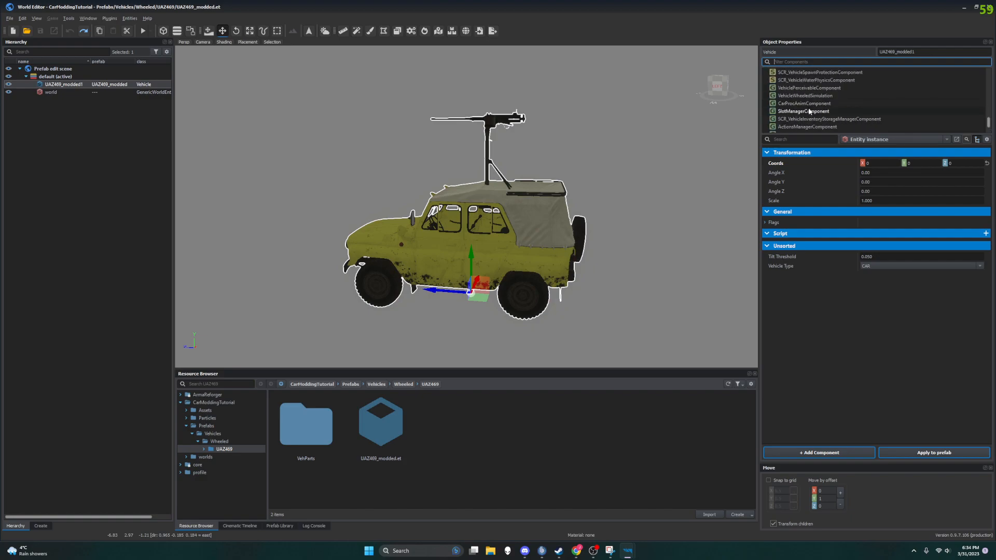
click(811, 112)
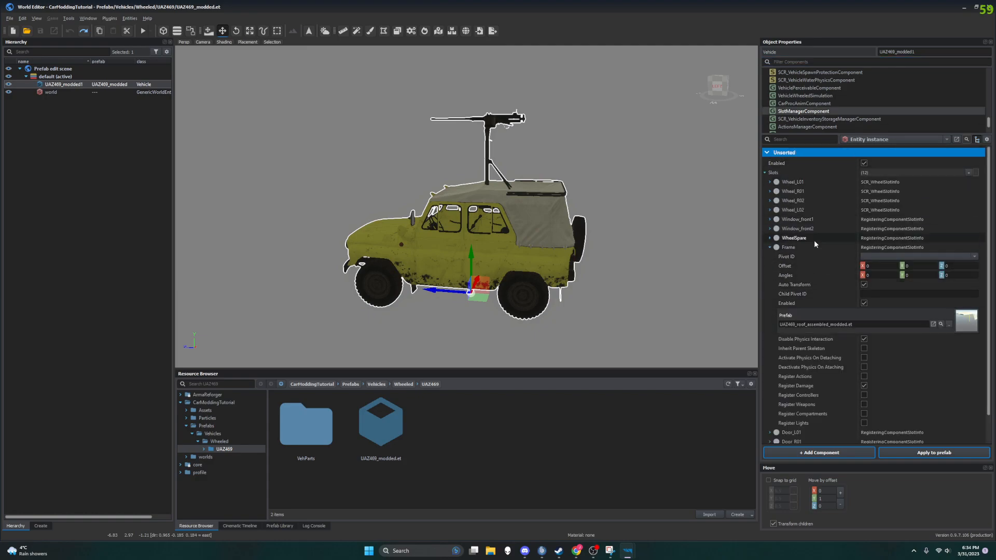
click(770, 248)
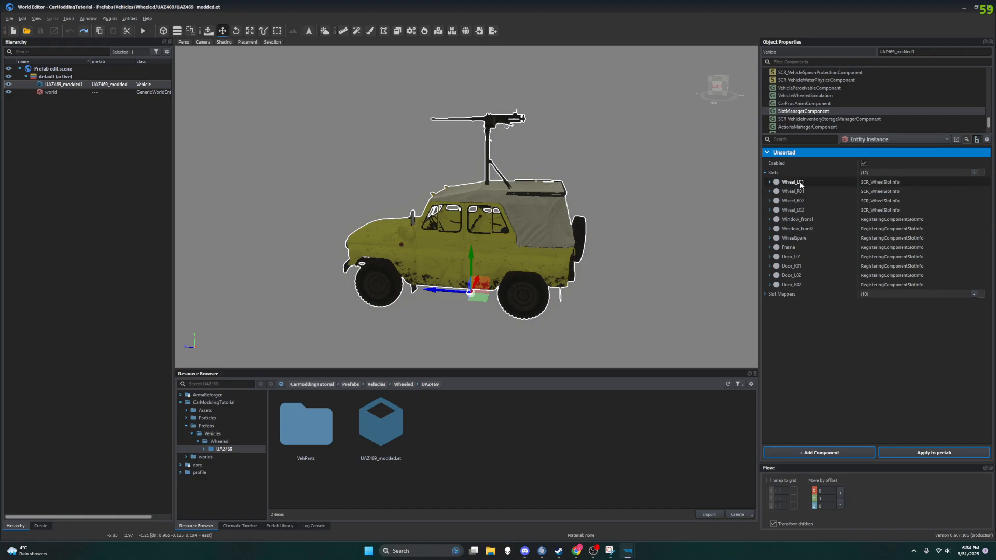
Step: Expand the Door_L01 and Door_R01 slots of the SlotManagerComponent and examine their assigned prefabs
click(799, 258)
click(771, 257)
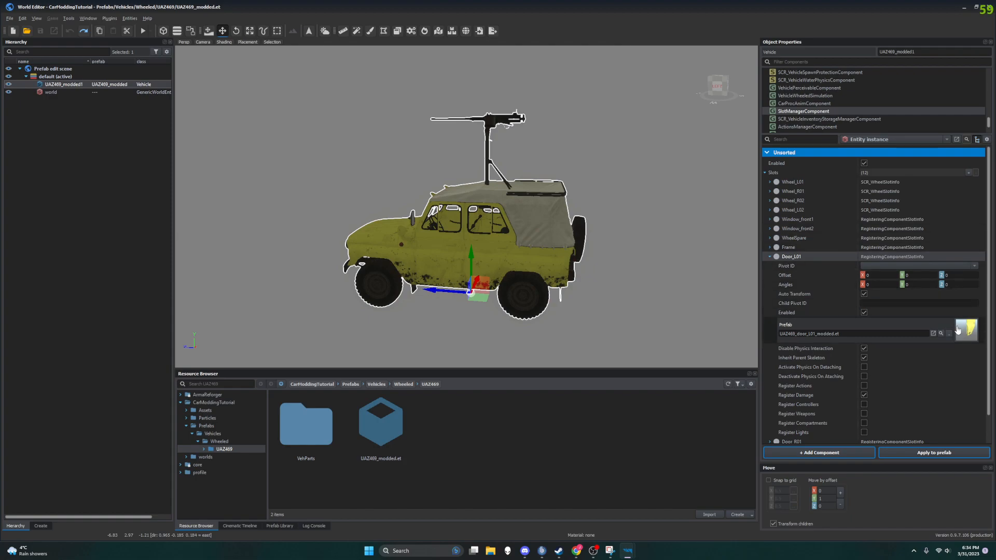
scroll(836, 274, down, 1)
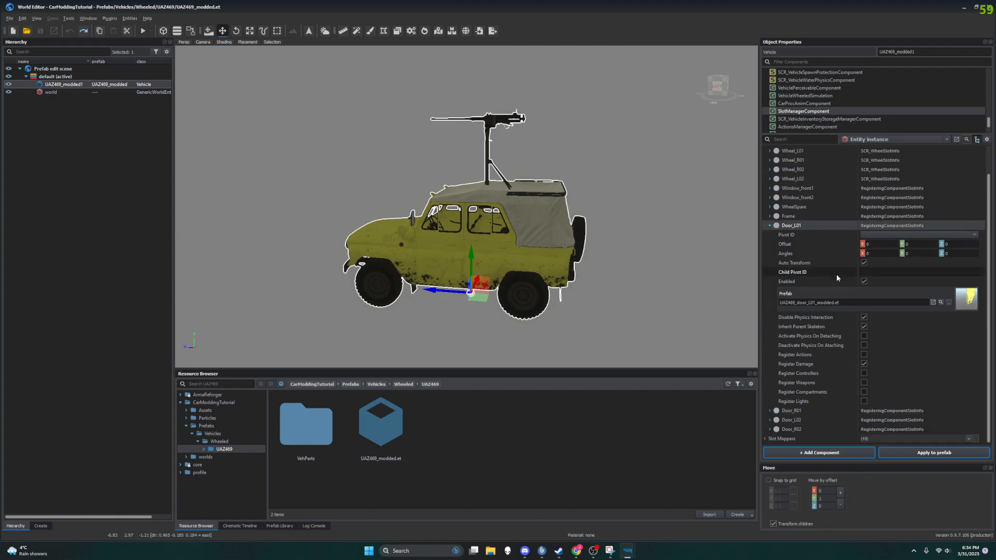
click(771, 410)
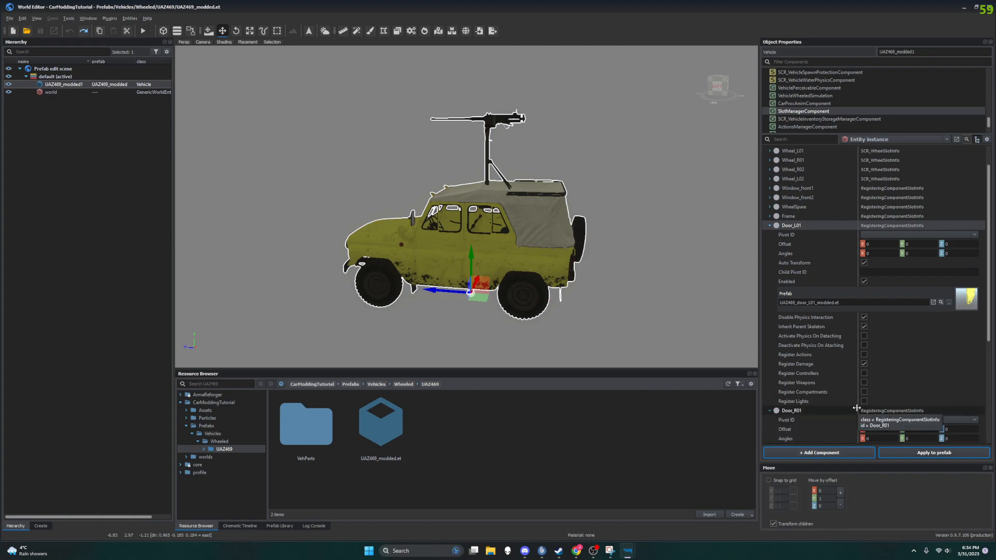
scroll(865, 358, down, 3)
scroll(868, 344, up, 1)
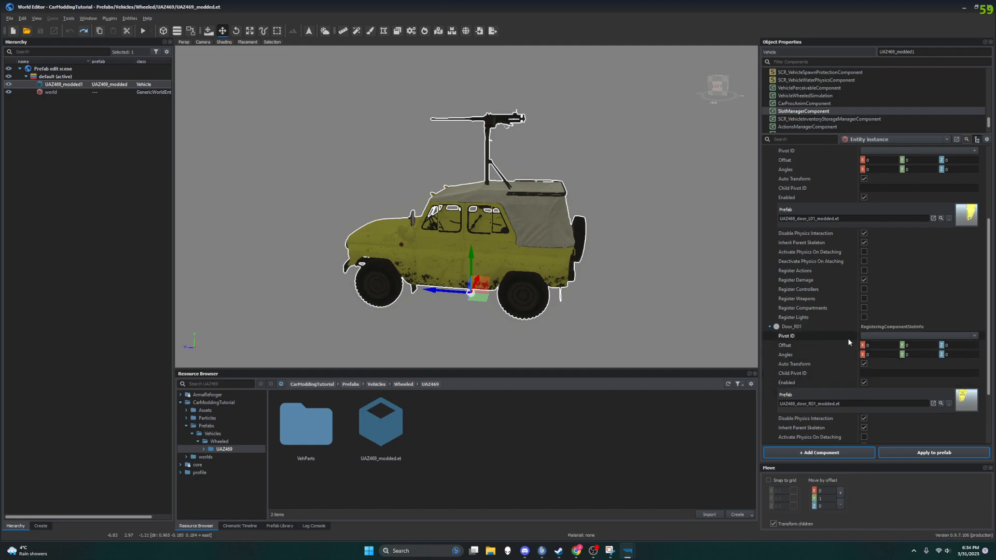
Step: Compare the physics and registering options of the Door_L01 and Door_R01 slots, and collapse Door_R01
scroll(848, 340, up, 1)
scroll(862, 301, down, 1)
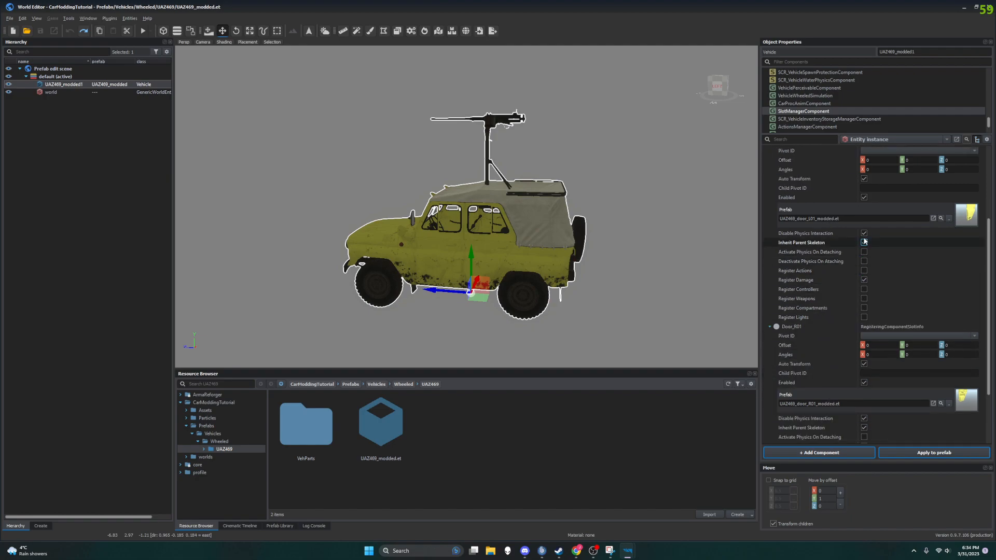
scroll(865, 234, down, 1)
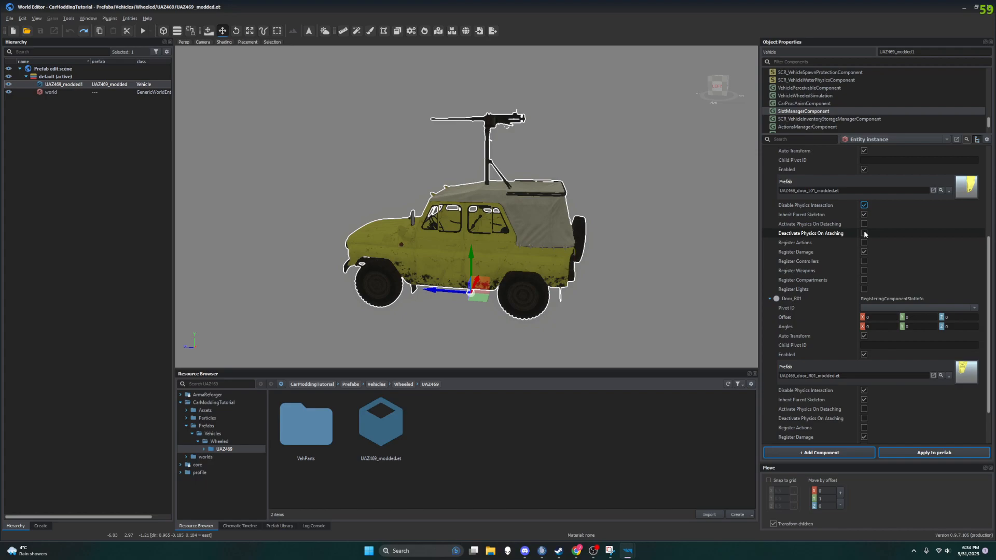
click(864, 336)
scroll(865, 271, down, 2)
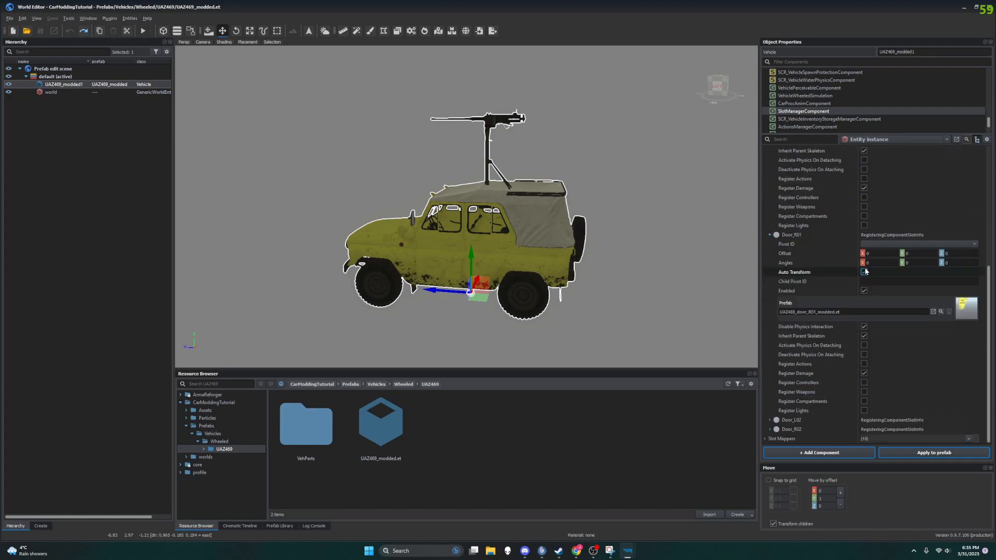
click(864, 272)
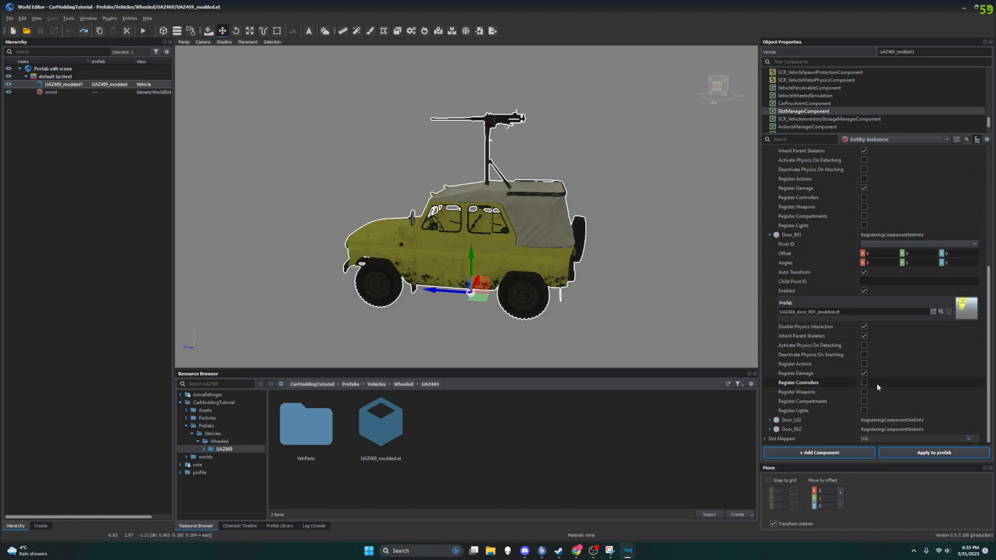
click(769, 235)
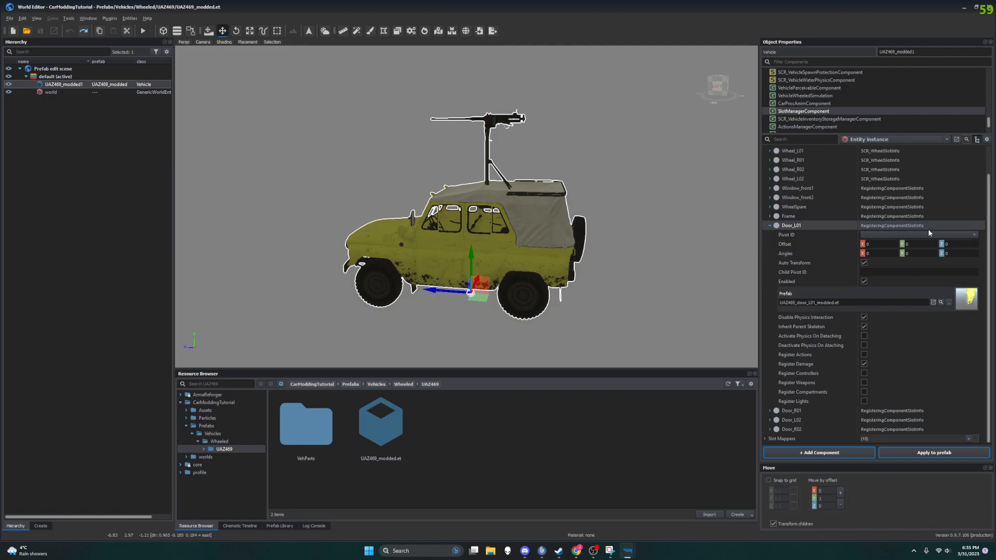
Step: Open the UAZ469_door_L01_modded.et prefab from the Door_L01 slot for editing and inspect its SlotManagerComponent
click(969, 305)
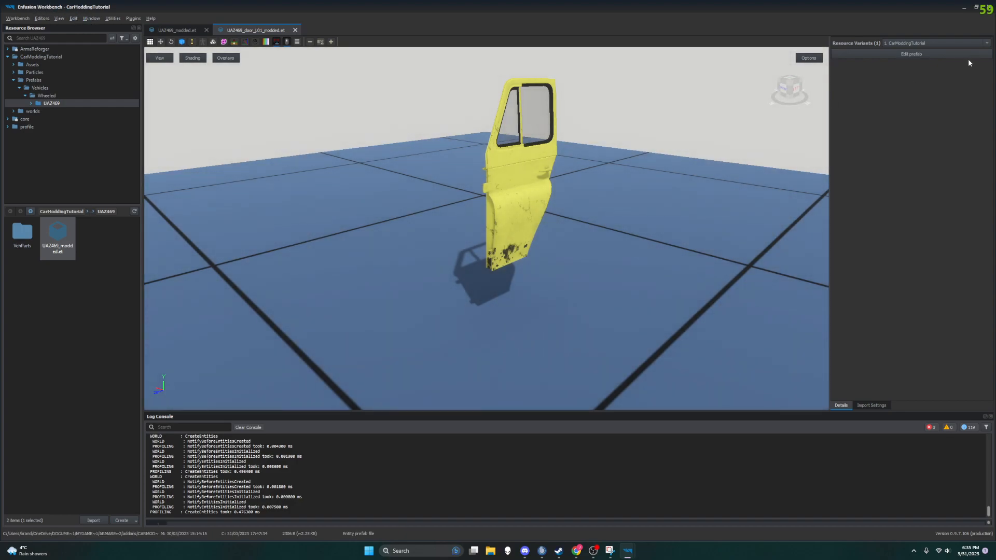
click(932, 50)
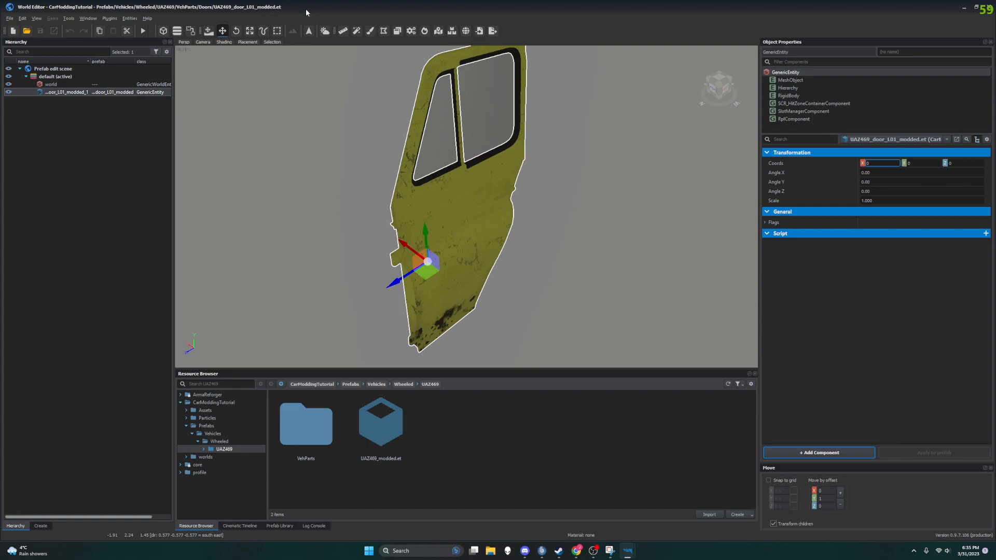
click(820, 111)
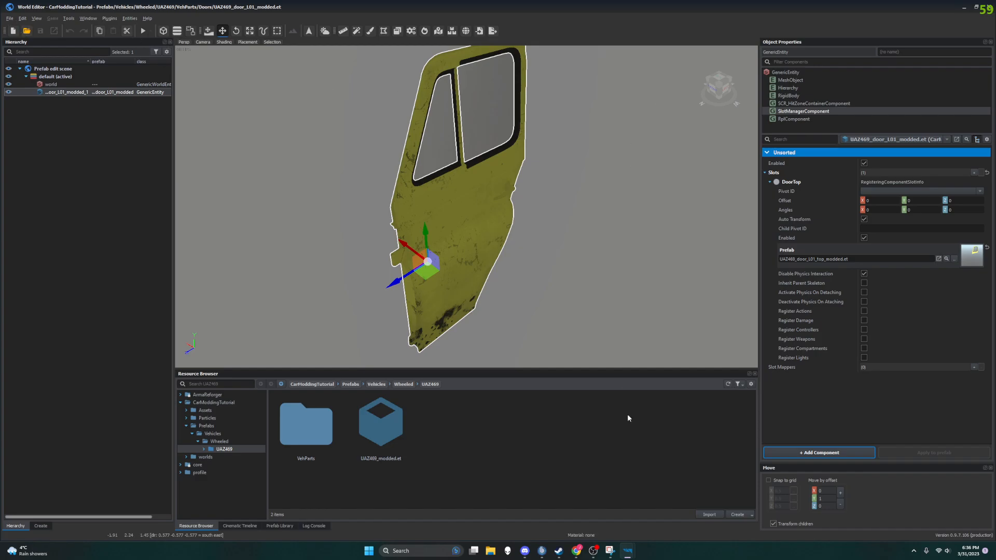
mouse_move(628, 551)
click(609, 511)
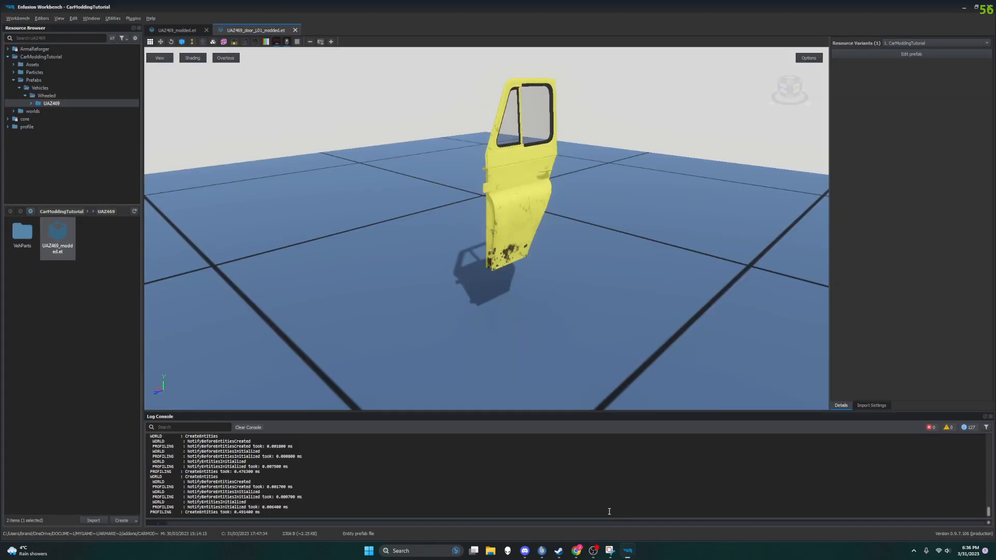
click(944, 54)
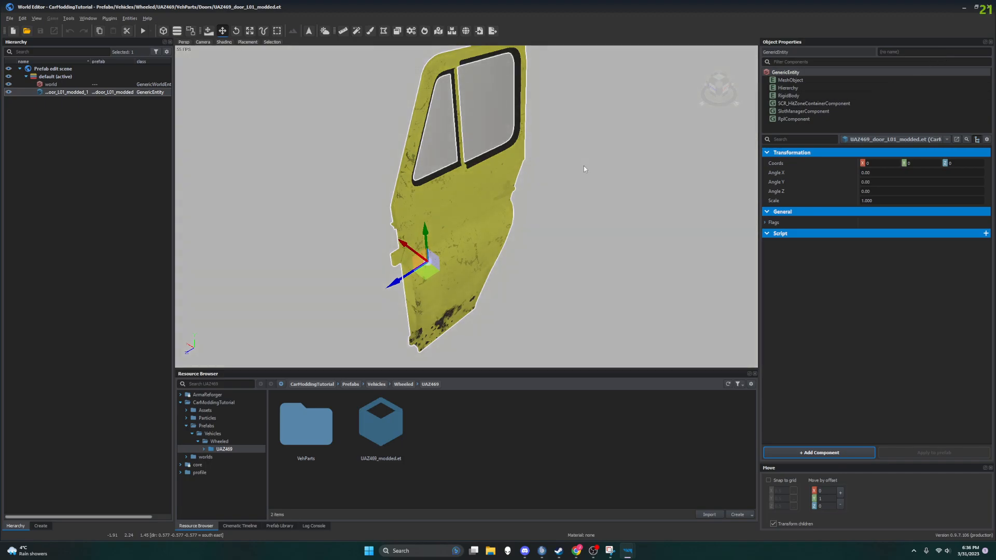
Step: Switch to Enfusion Workbench and bring up the UAZ469_modded.et prefab
mouse_move(627, 551)
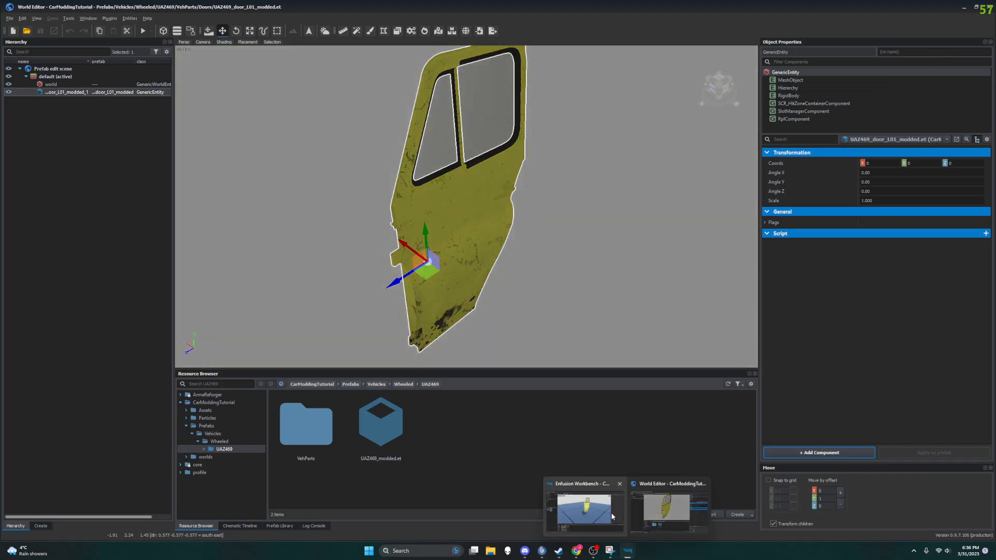
click(591, 506)
click(172, 29)
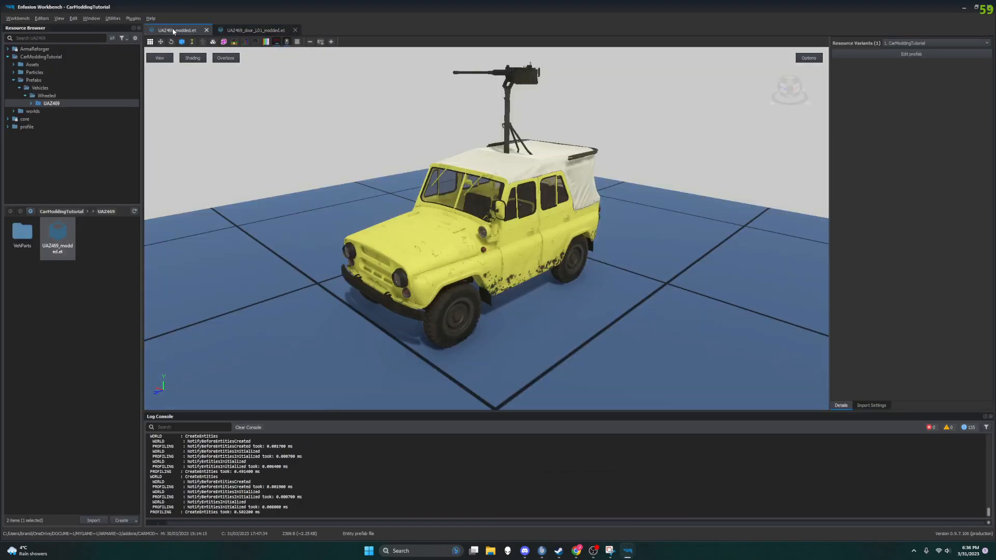
Step: Open the UAZ469_modded.et prefab for editing, show its SlotManagerComponent slots and collapse Door_L01
click(919, 54)
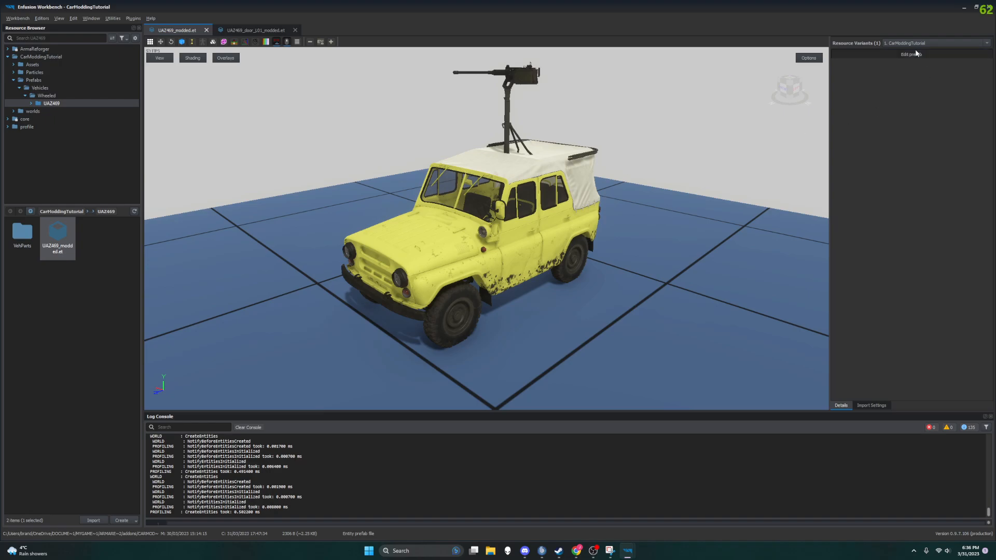
scroll(813, 115, down, 5)
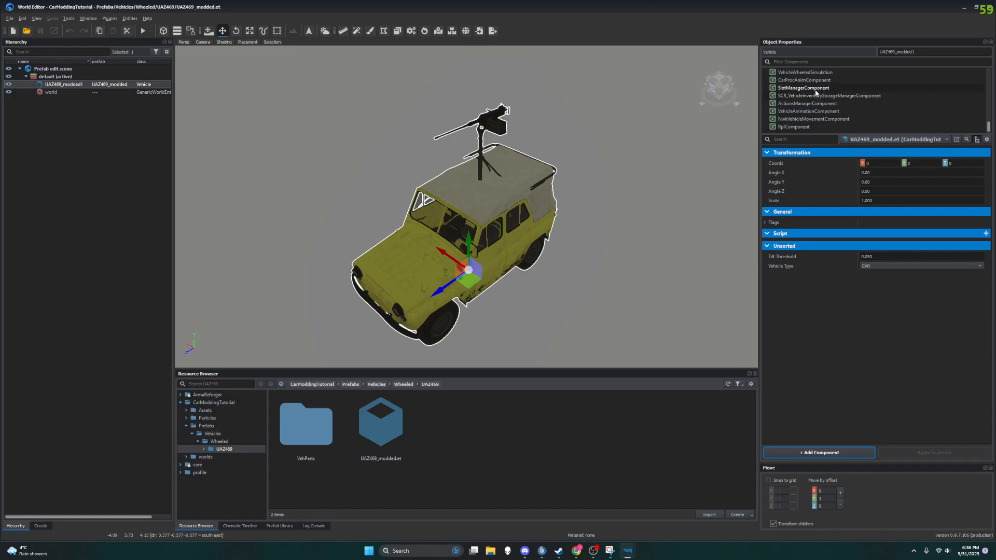
click(815, 89)
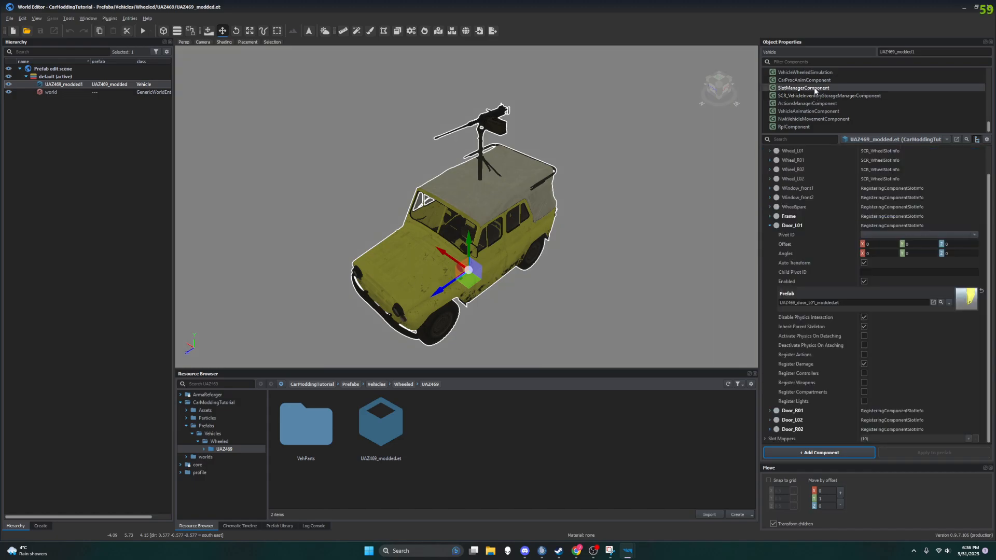
click(769, 226)
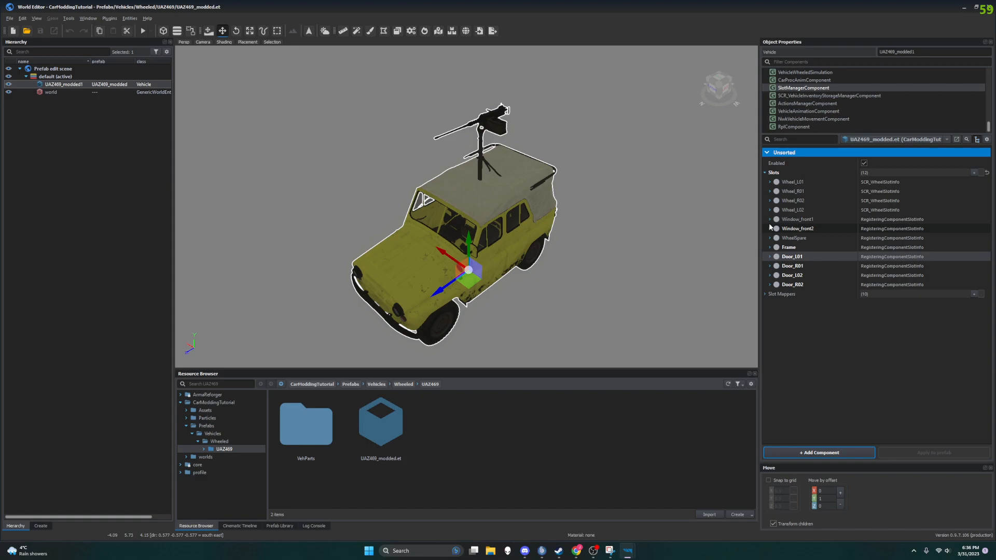
click(810, 264)
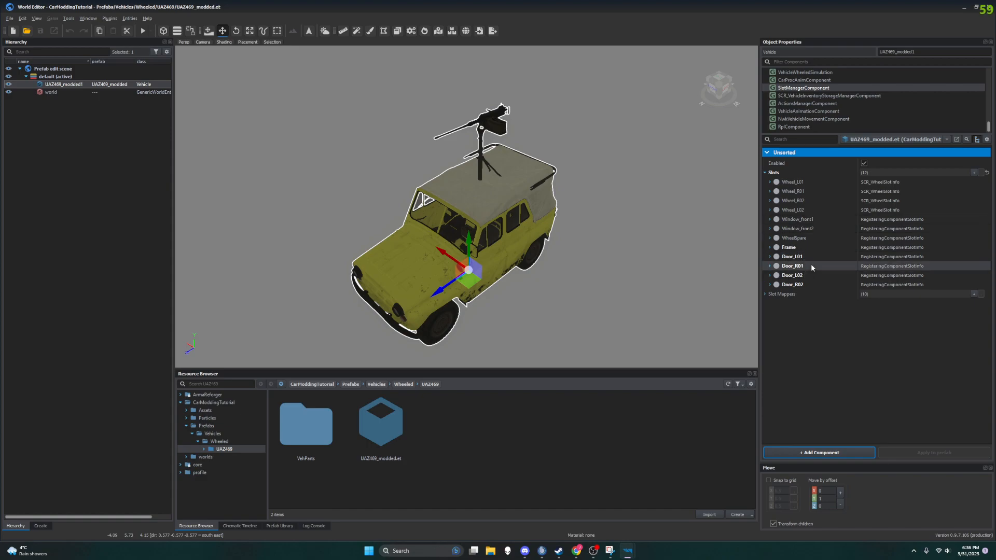
Step: Open the UAZ469_door_R01_modded.et prefab from the Door_R01 slot for editing and inspect its DoorTop slot options
click(769, 267)
double_click(962, 342)
click(913, 54)
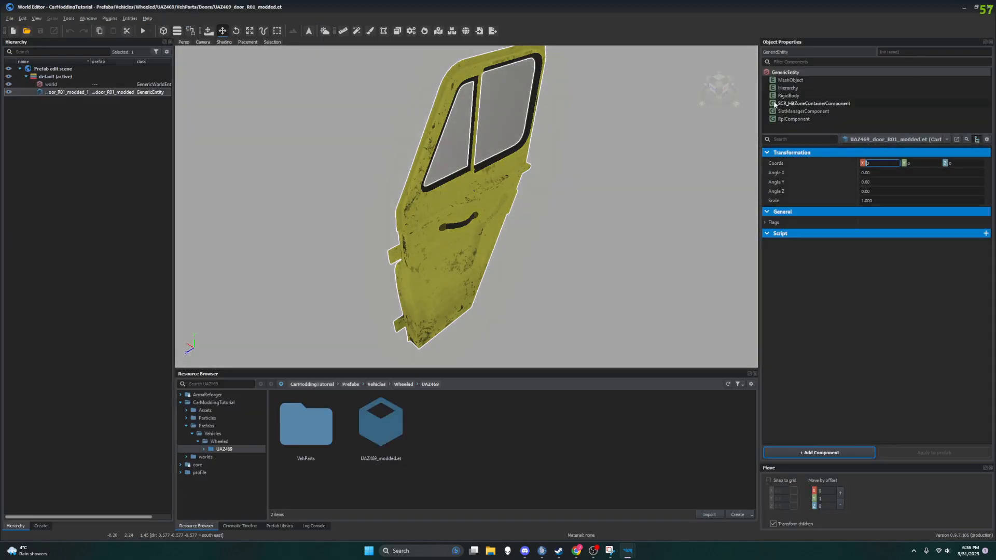
click(778, 111)
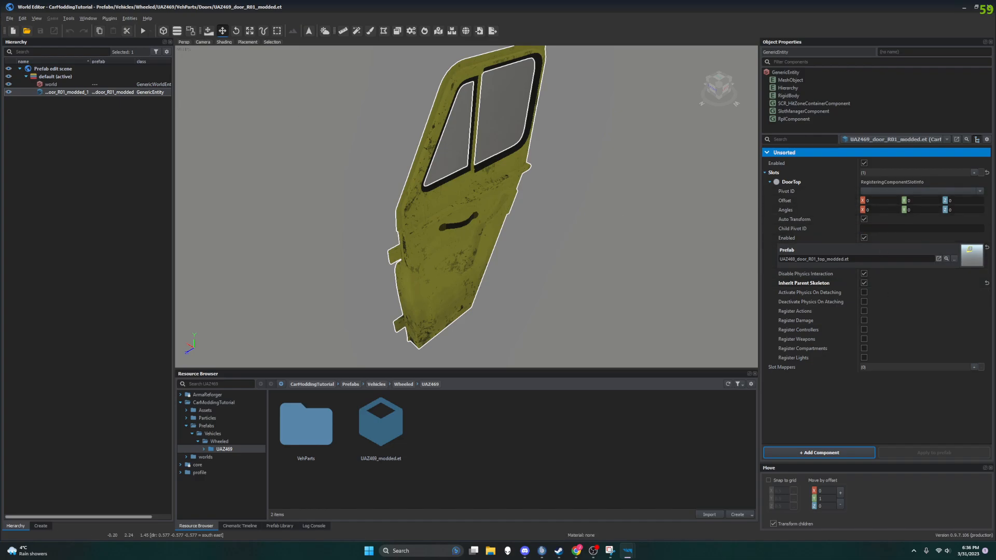
click(8, 20)
click(8, 20)
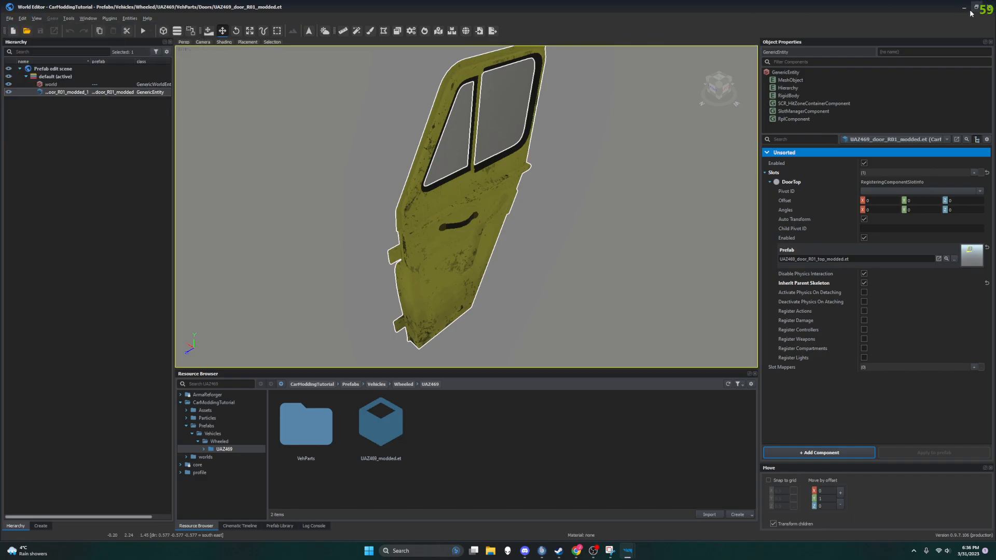
Step: Return to Enfusion Workbench, reopen the UAZ469_modded.et prefab for editing and show its SlotManagerComponent
click(991, 7)
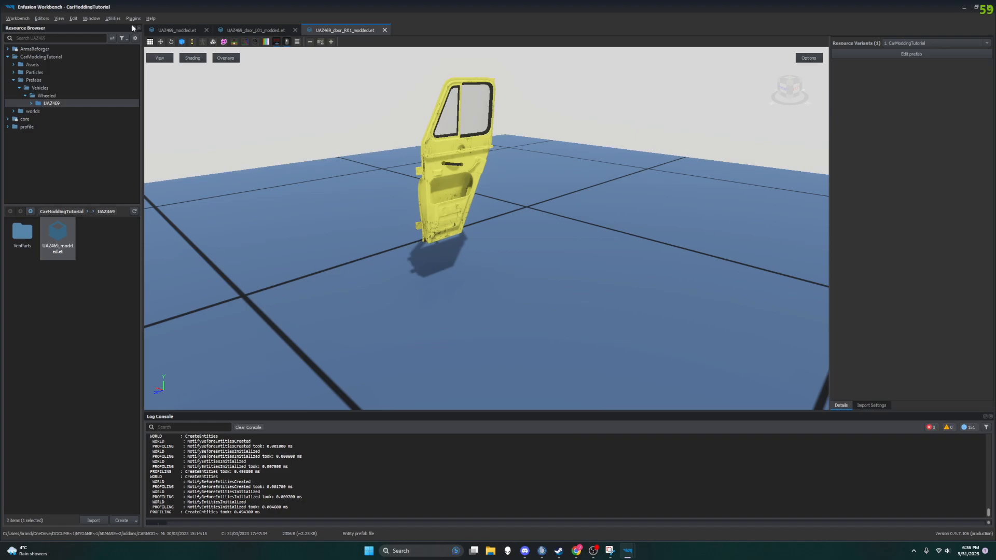
click(182, 30)
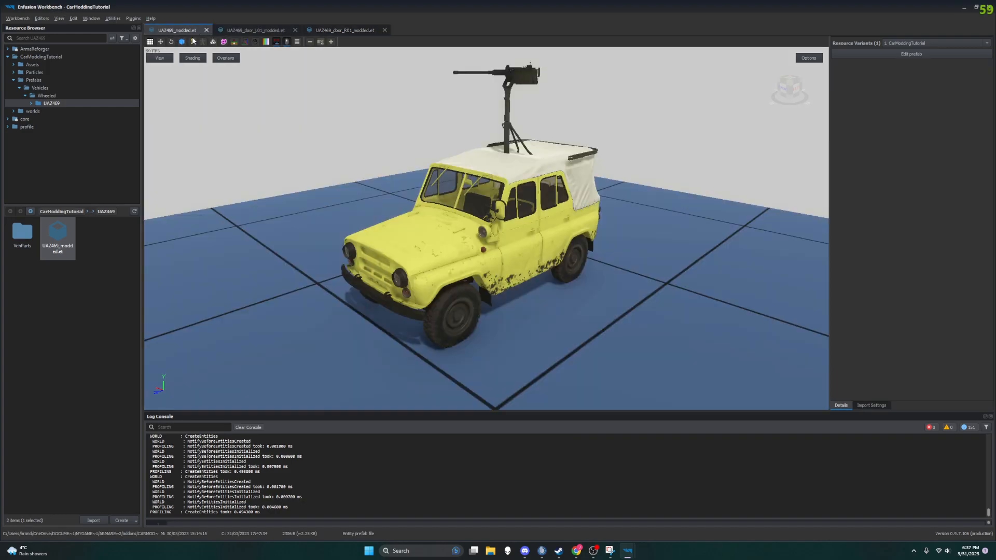
click(911, 54)
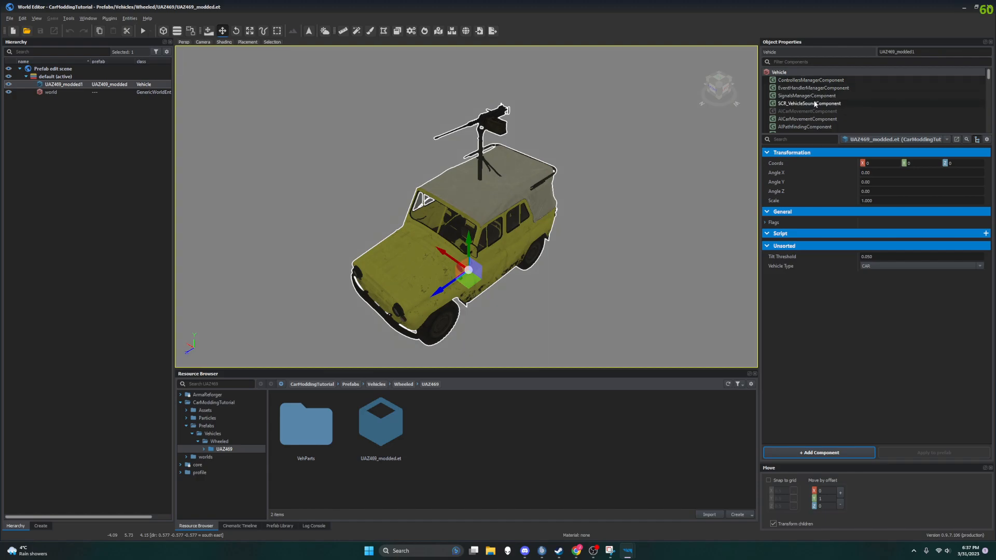
scroll(812, 96, down, 5)
scroll(816, 104, down, 1)
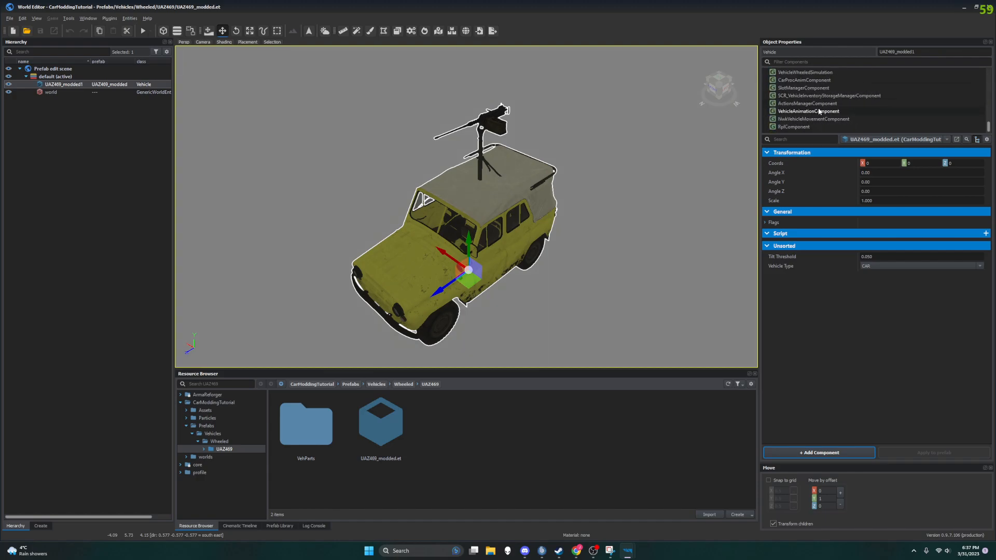
click(809, 88)
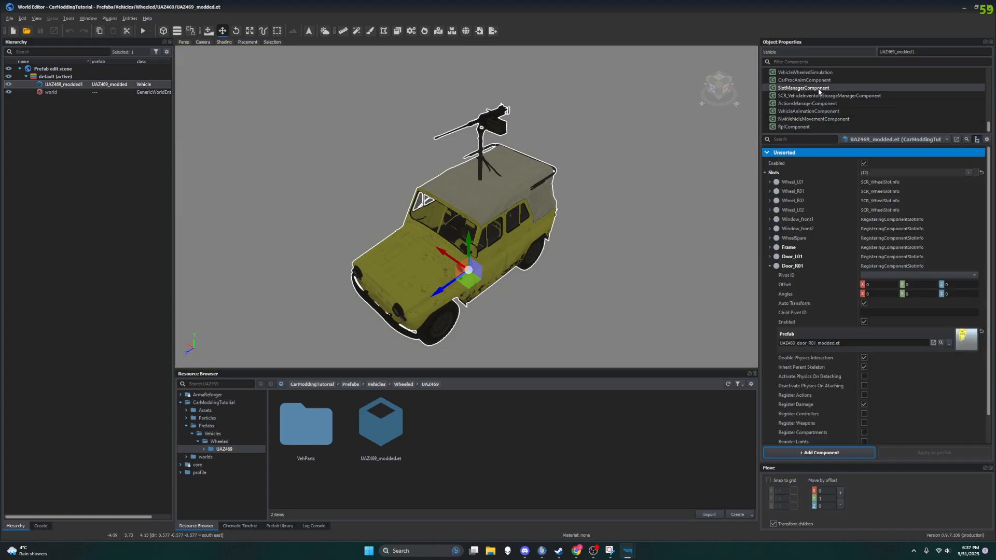
Step: Open the UAZ469_door_L01_modded.et prefab from the Door_L01 slot and enable Inherit Parent Skeleton on its DoorTop slot
click(770, 257)
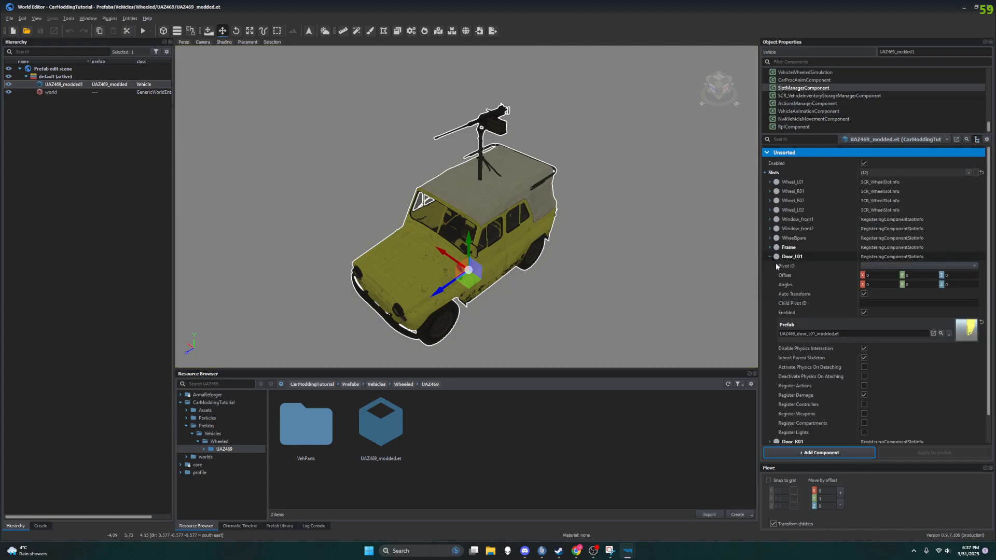
double_click(973, 336)
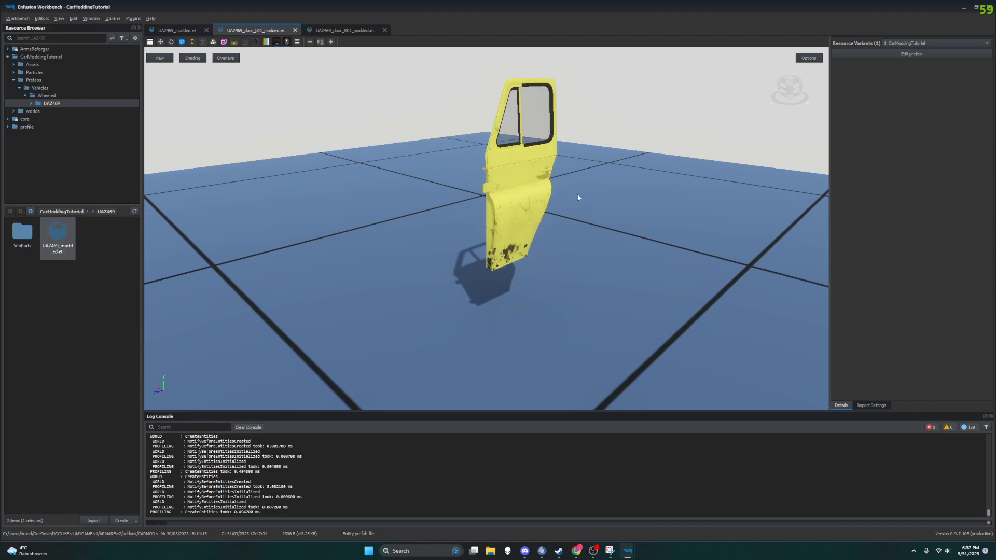
click(915, 55)
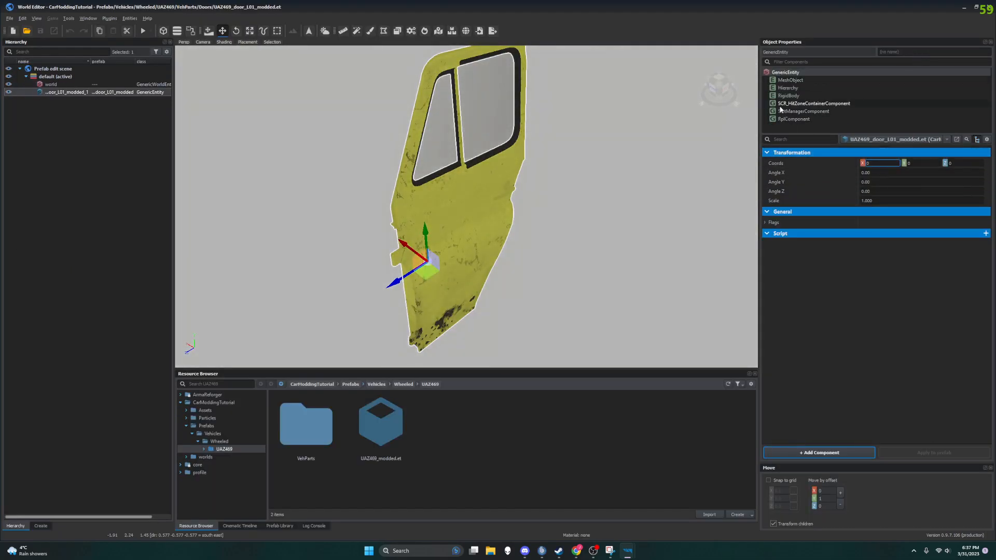
click(803, 111)
click(863, 273)
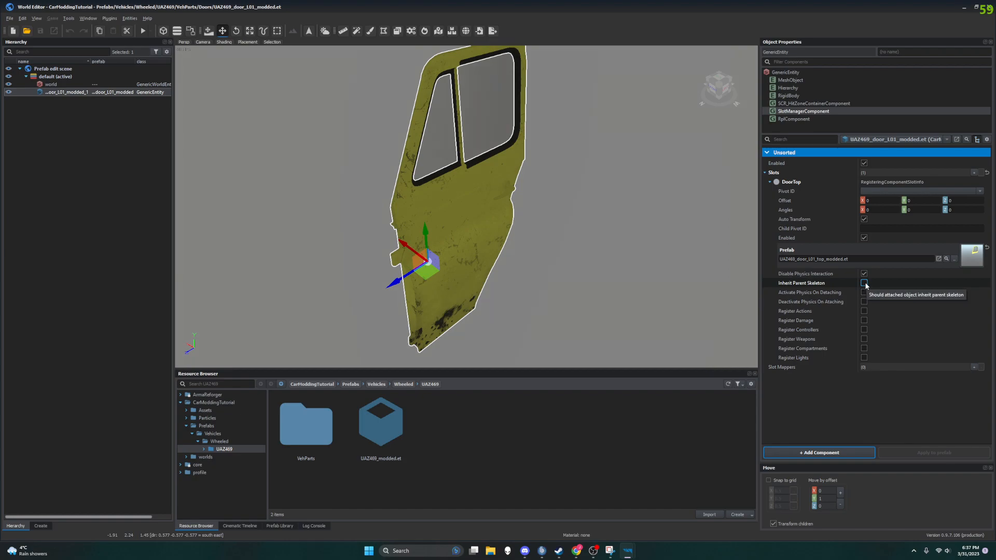
click(864, 283)
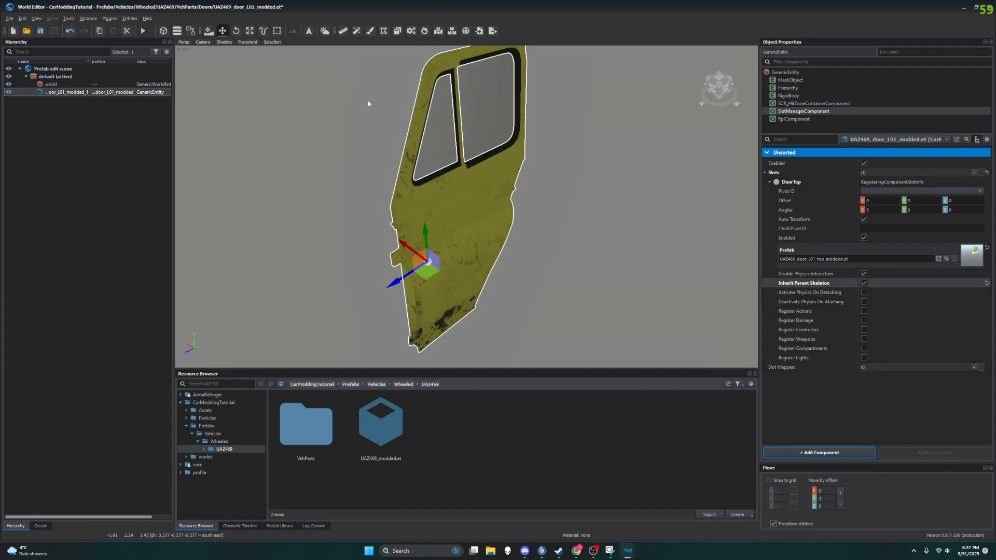
Step: Save the changed UAZ469_door_L01_modded prefab
click(10, 19)
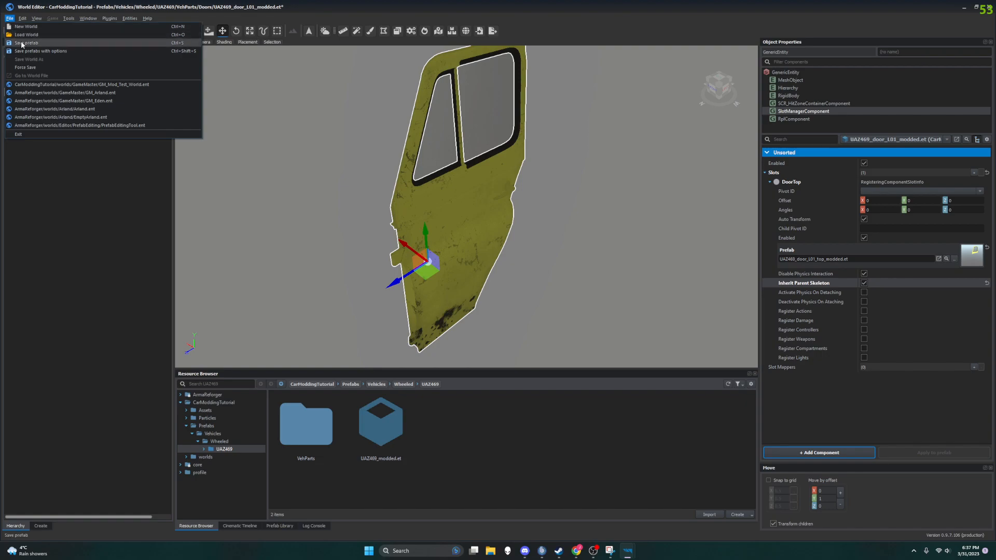
click(40, 51)
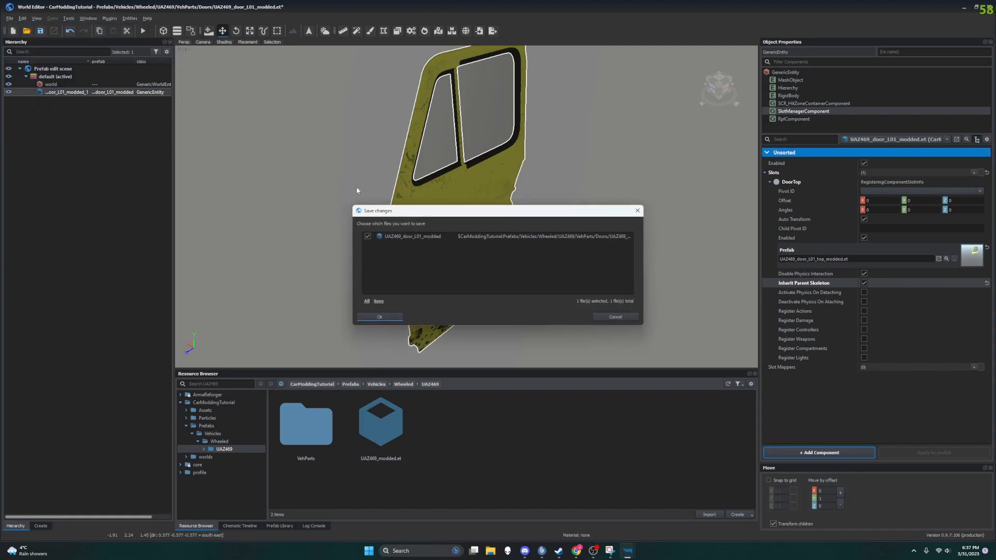
click(380, 317)
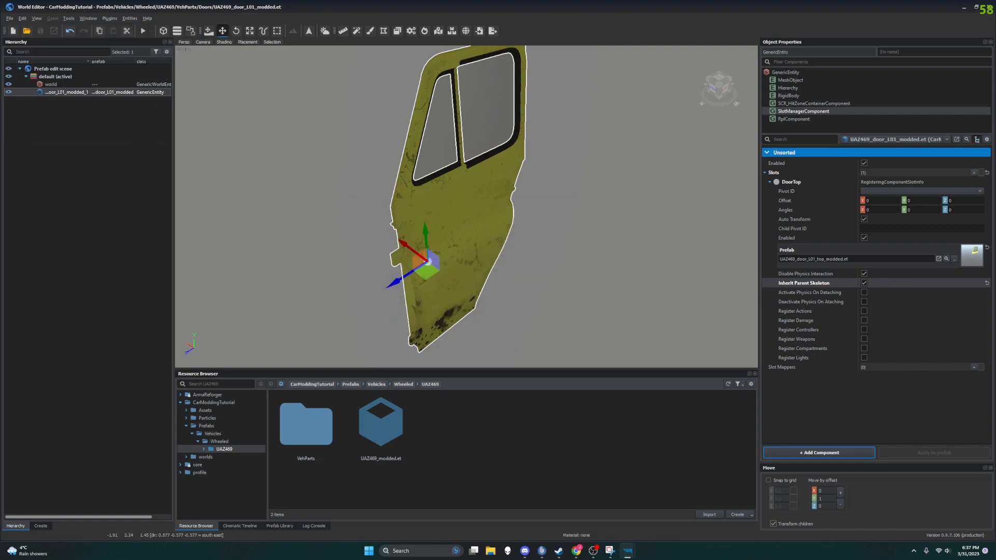
Step: Load the GM_Mod_Test_World.ent world from the CarModdingTutorial project
click(11, 20)
click(30, 35)
click(11, 19)
click(24, 35)
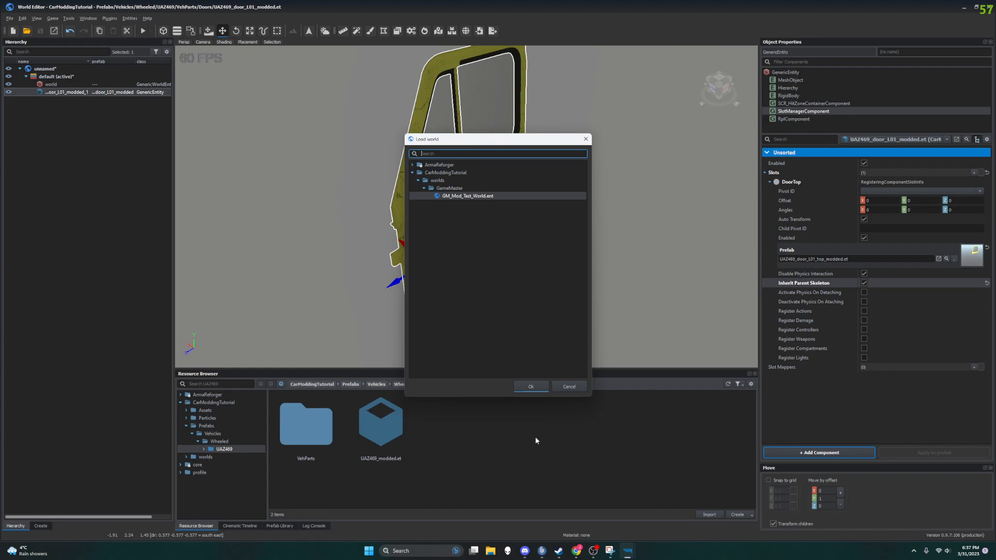
click(532, 387)
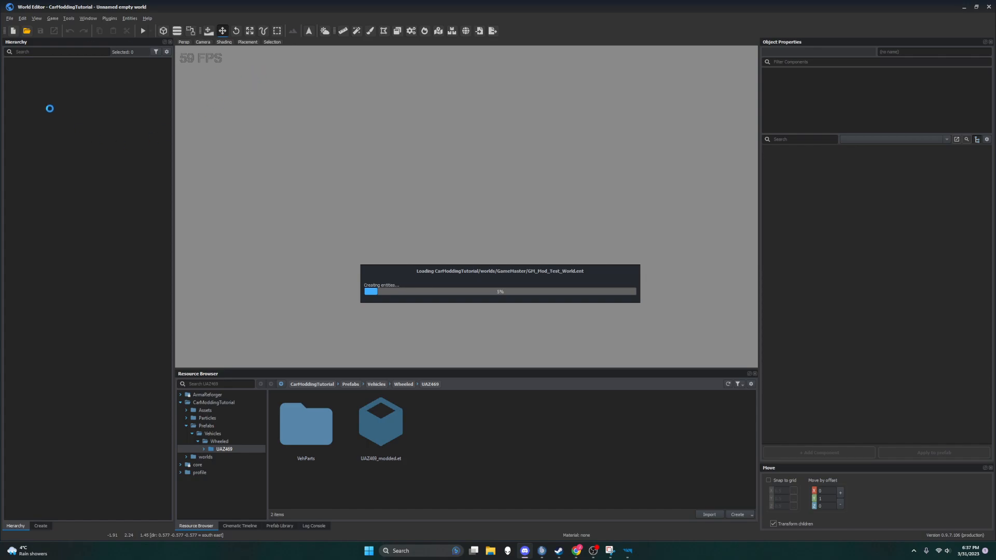
Step: Switch to the browser and review the Modifying damage behaviour section of the Car Modding wiki page
key(alt+Tab)
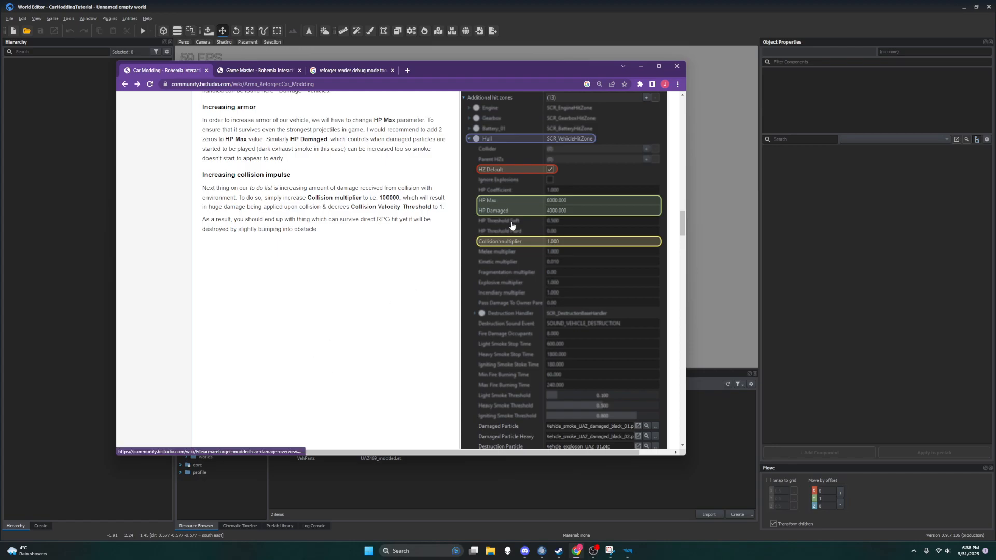
scroll(288, 317, up, 1)
scroll(287, 317, up, 20)
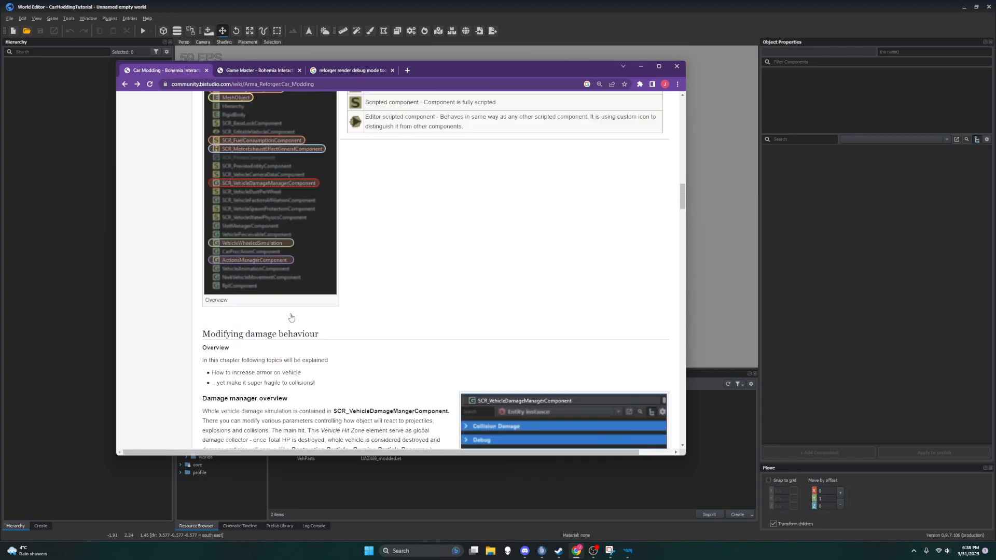
scroll(301, 317, down, 20)
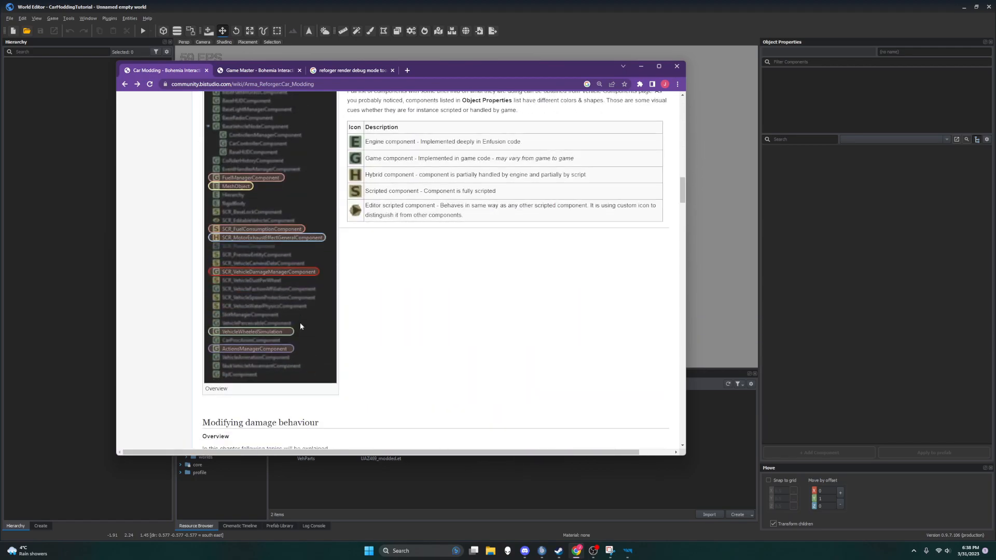
click(697, 76)
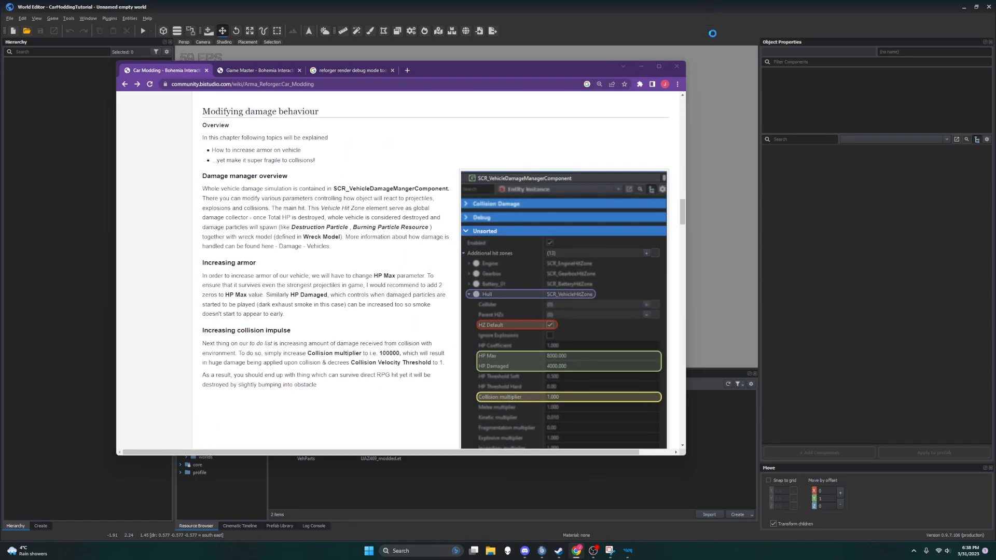
Step: Bring up the Arma Reforger Tools page in Steam, and switch back to World Editor
click(560, 552)
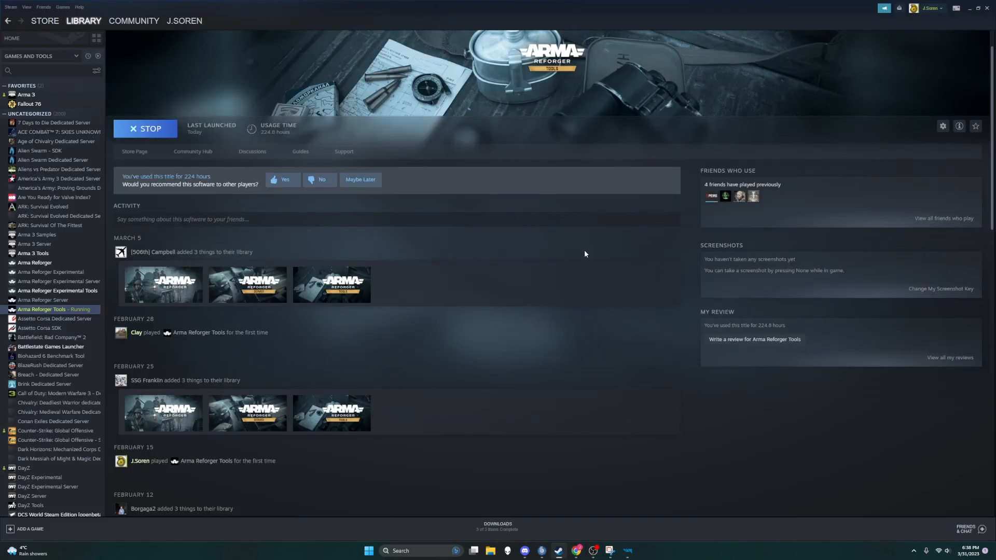
mouse_move(628, 550)
click(674, 516)
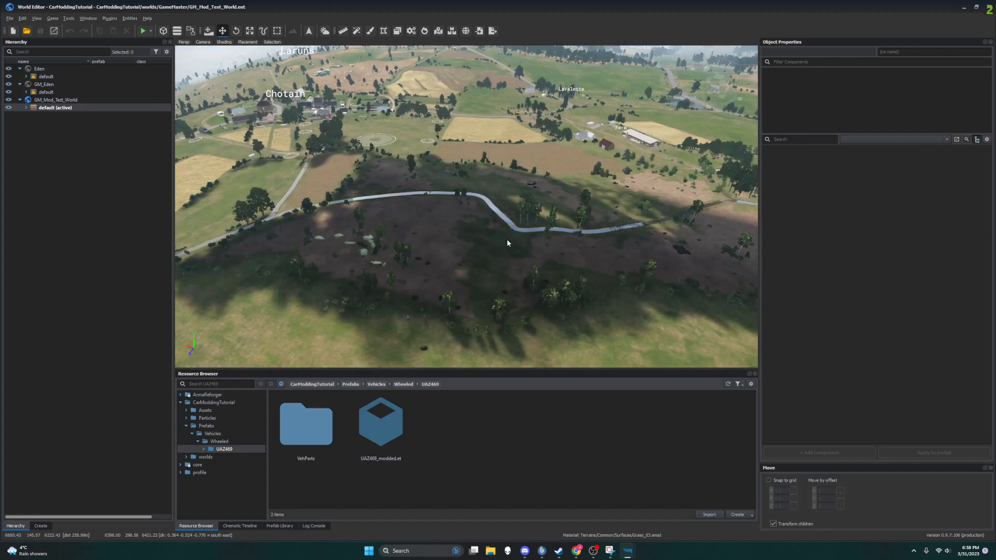
Step: Start play mode in GM_Mod_Test_World from the road beside the yellow UAZ469
right_drag(507, 243, 340, 267)
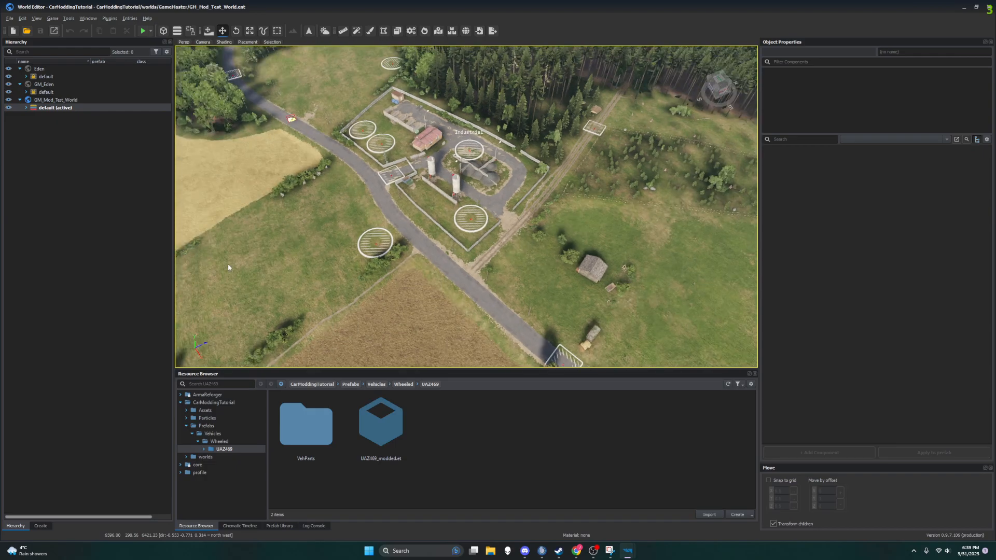
right_drag(419, 255, 340, 208)
key(w)
key(w)
key(w)
right_drag(464, 225, 460, 217)
key(w)
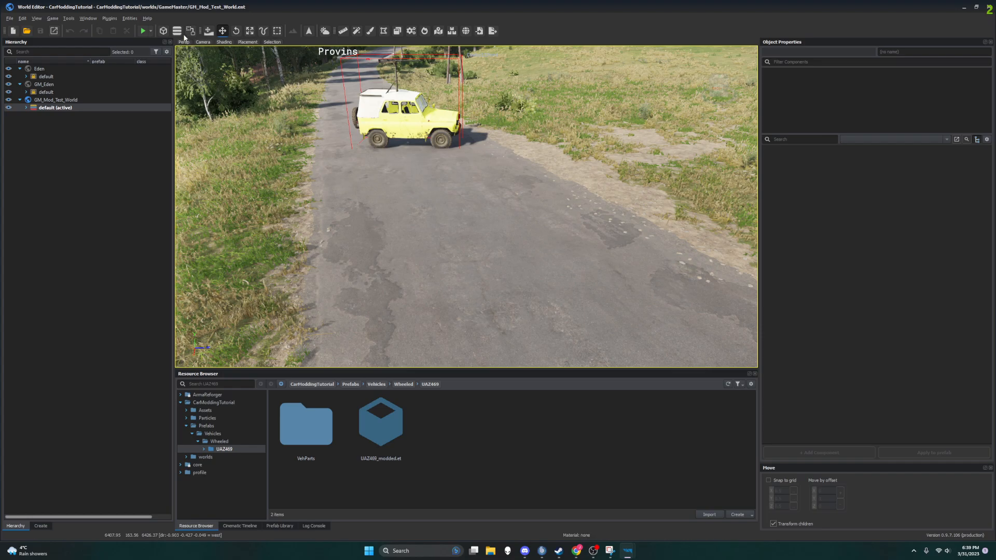
click(144, 32)
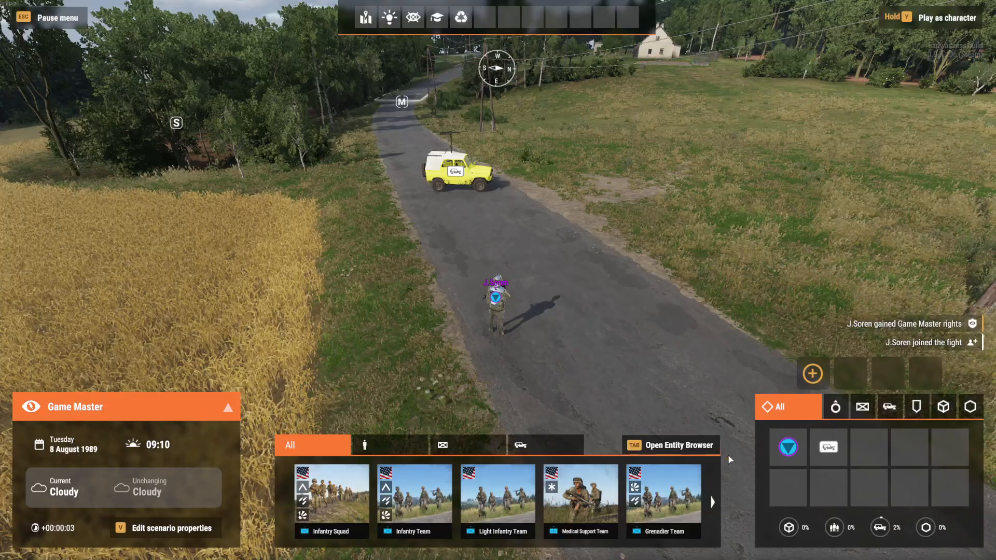
Step: Take control of the soldier and walk around the yellow UAZ469 to its driver's door
right_click(494, 296)
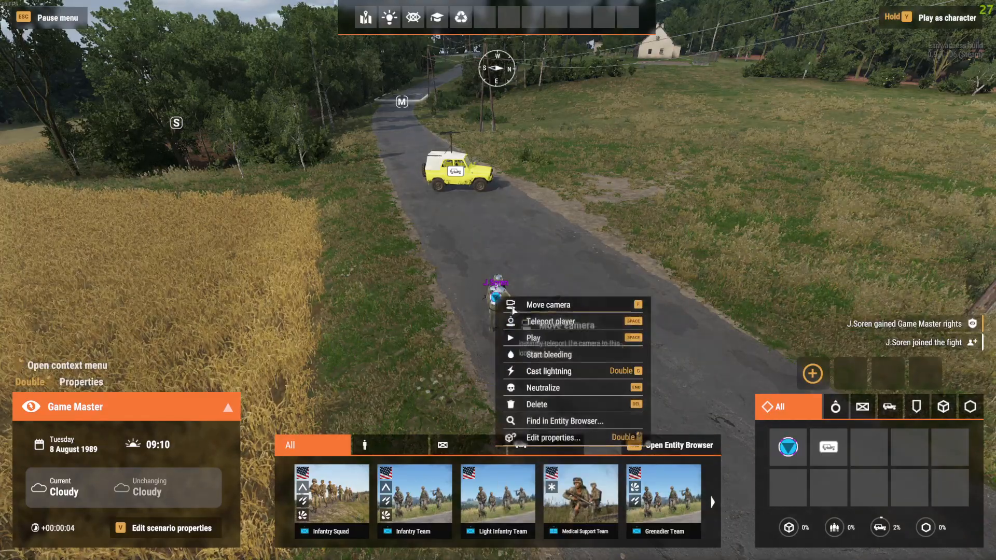
click(545, 338)
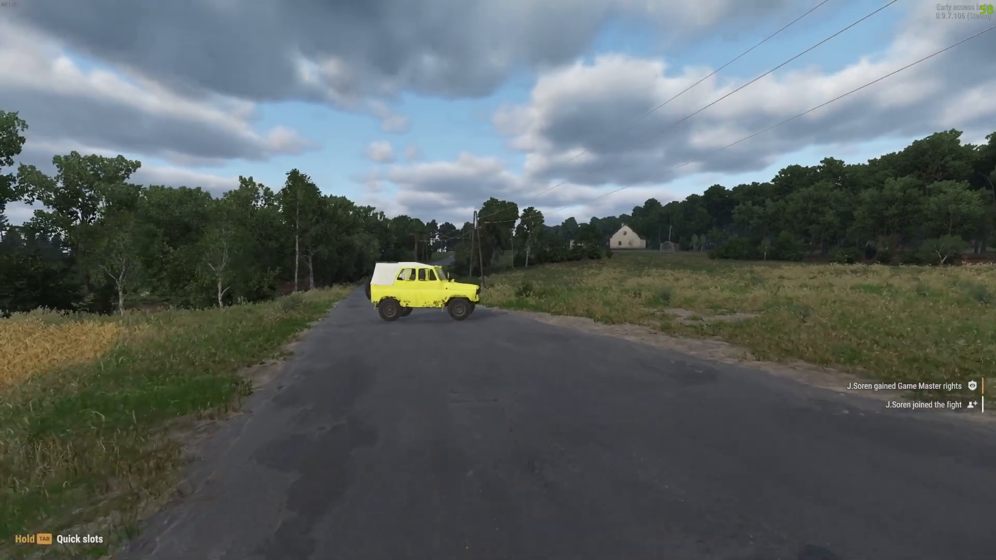
key(w)
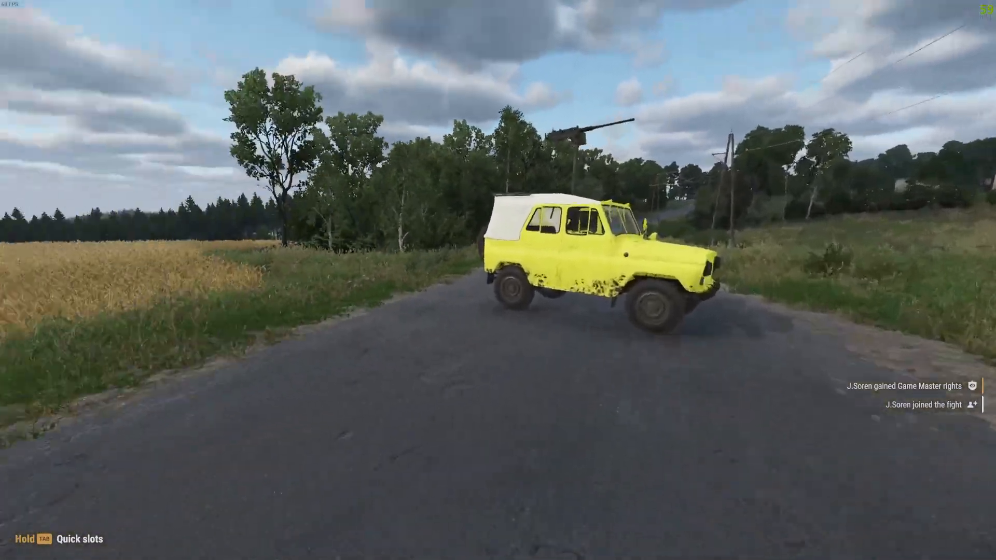
key(w)
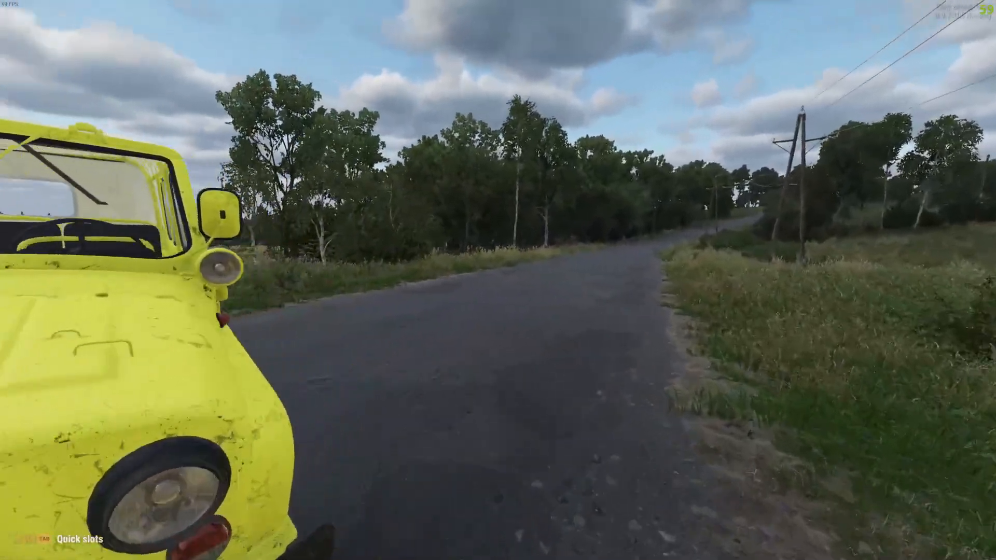
key(w)
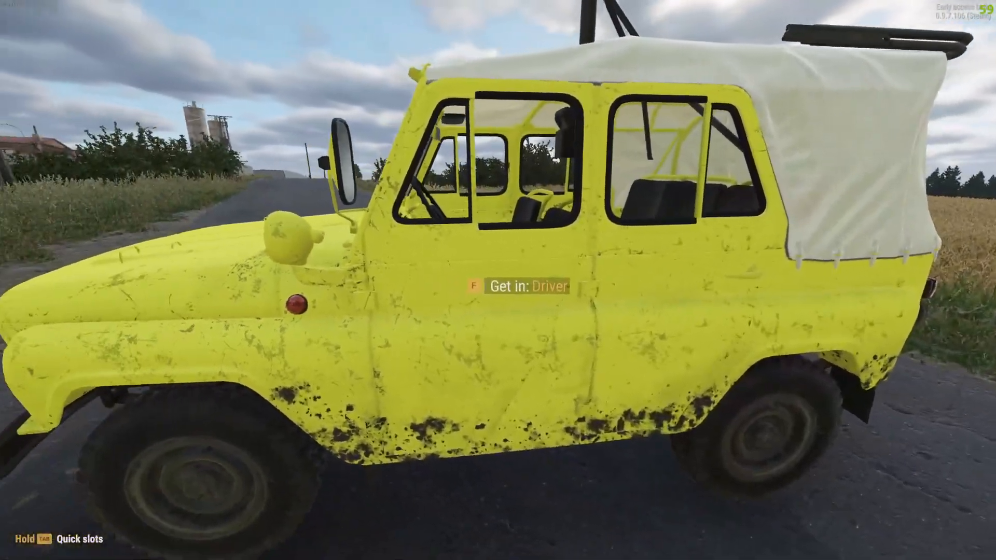
Step: Get into the UAZ469's driver seat, climb back out and move away from it along the roadside
key(f)
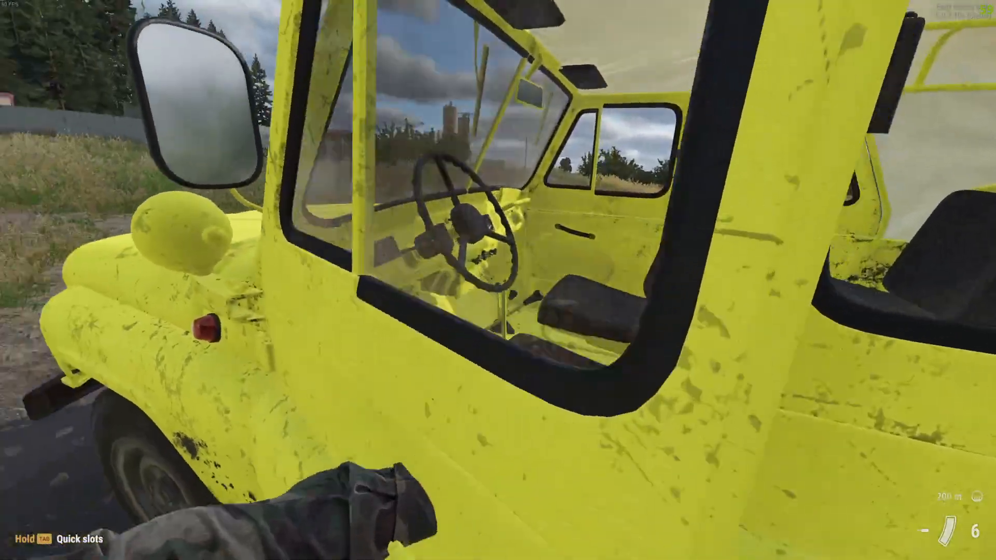
key(f)
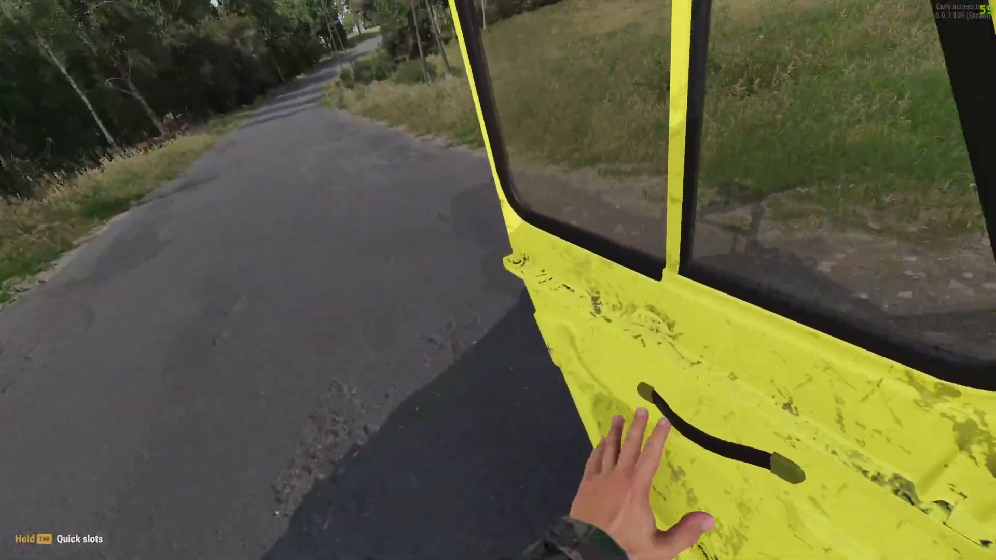
key(x)
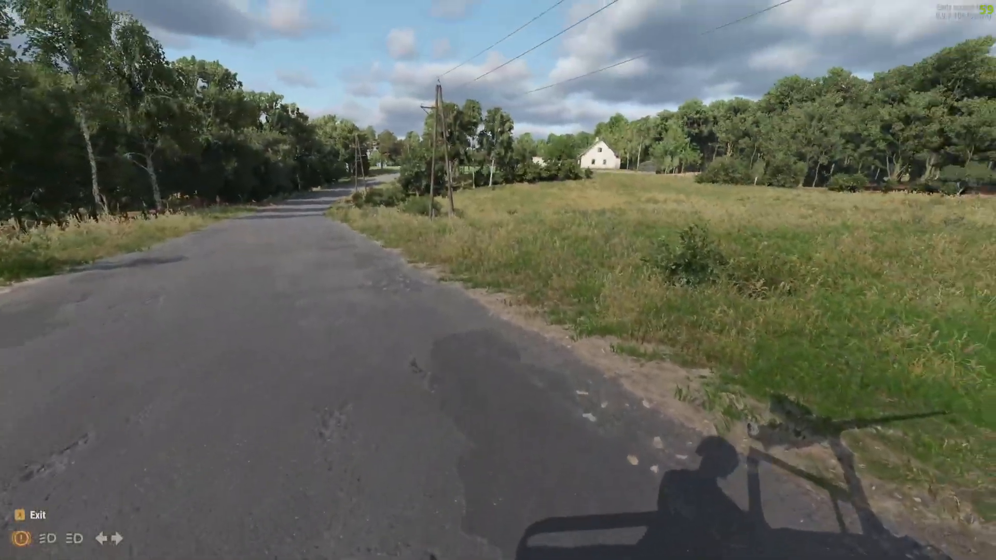
key(w)
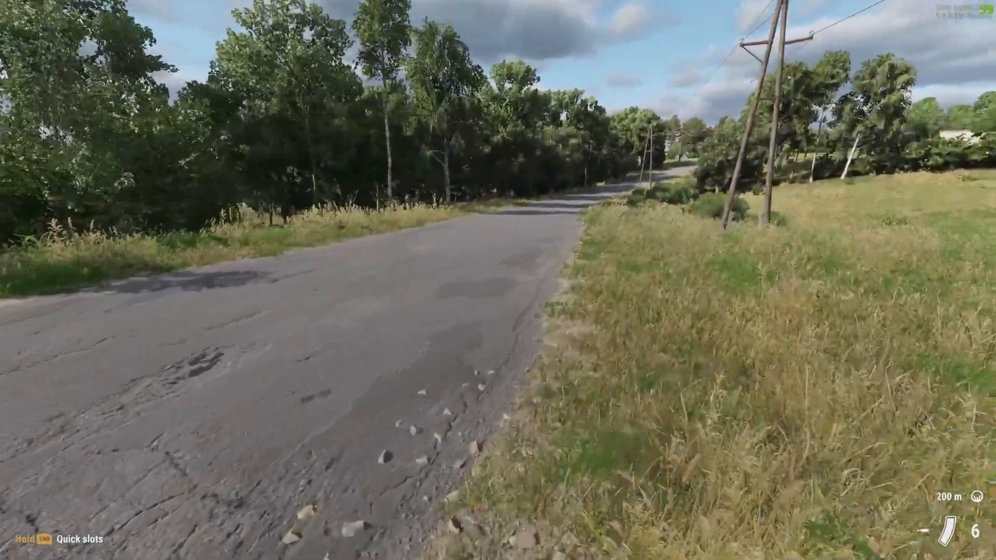
key(s)
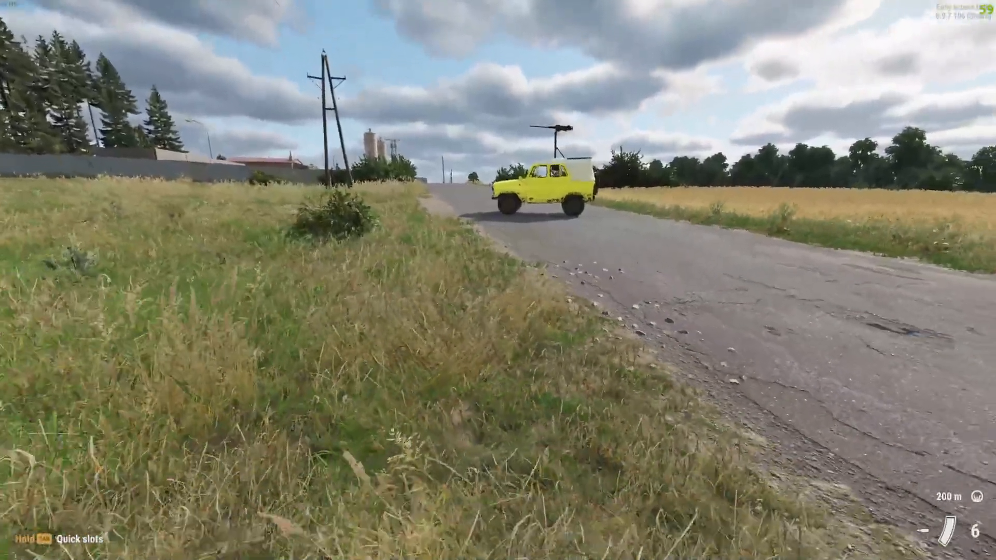
key(t)
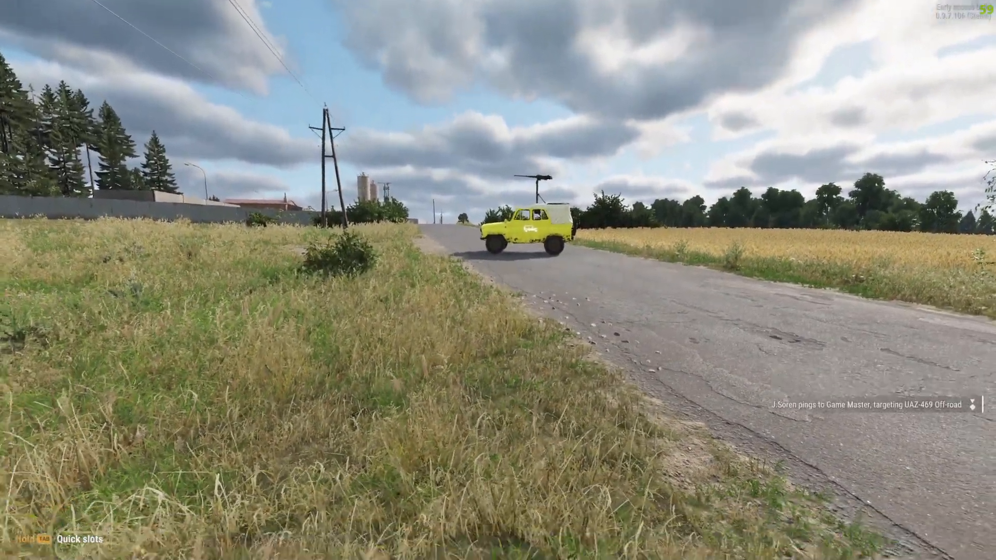
Step: Return to the Game Master view and place a US Arsenal Box from the entity list near the soldier
key(y)
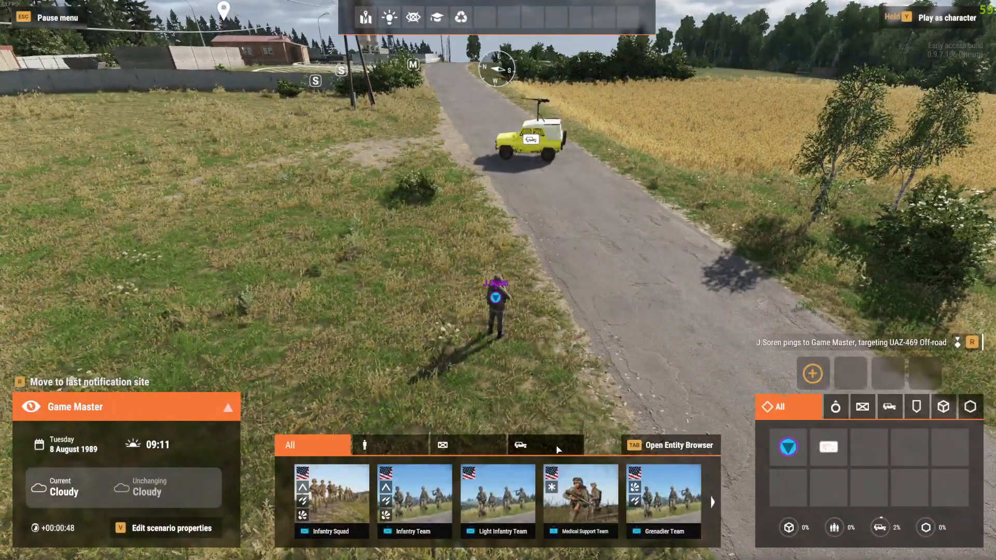
click(558, 449)
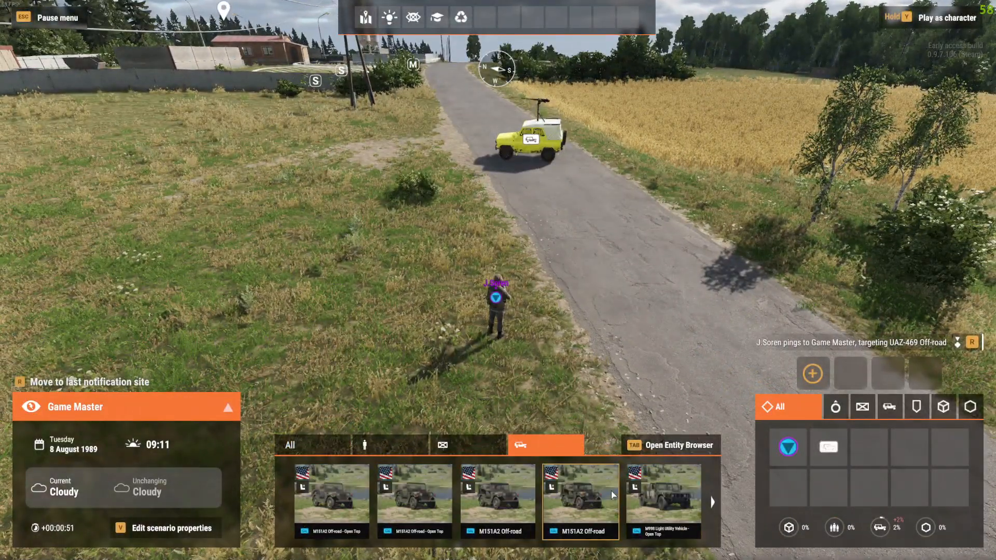
scroll(611, 491, down, 3)
scroll(611, 491, down, 3)
scroll(611, 491, up, 3)
scroll(605, 495, up, 1)
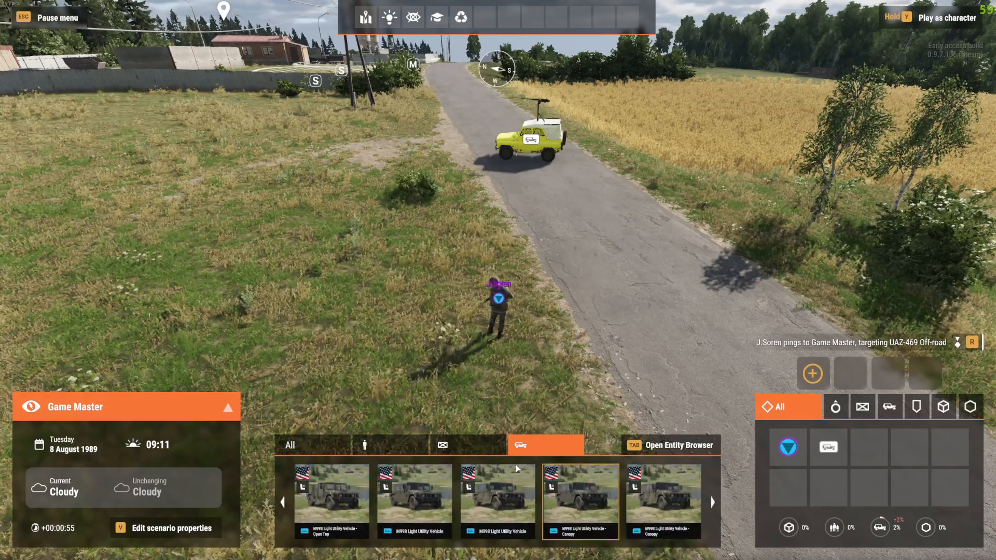
click(307, 441)
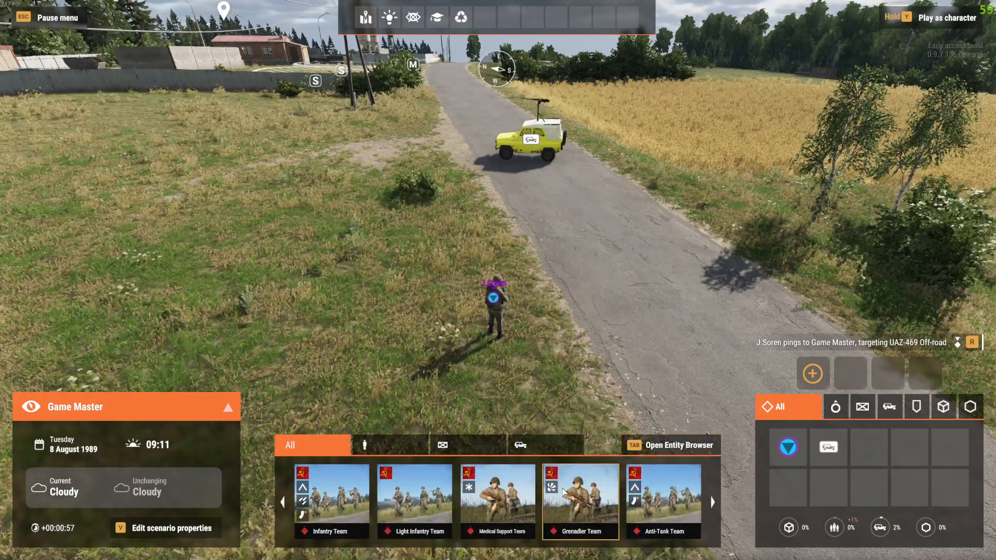
scroll(563, 492, down, 8)
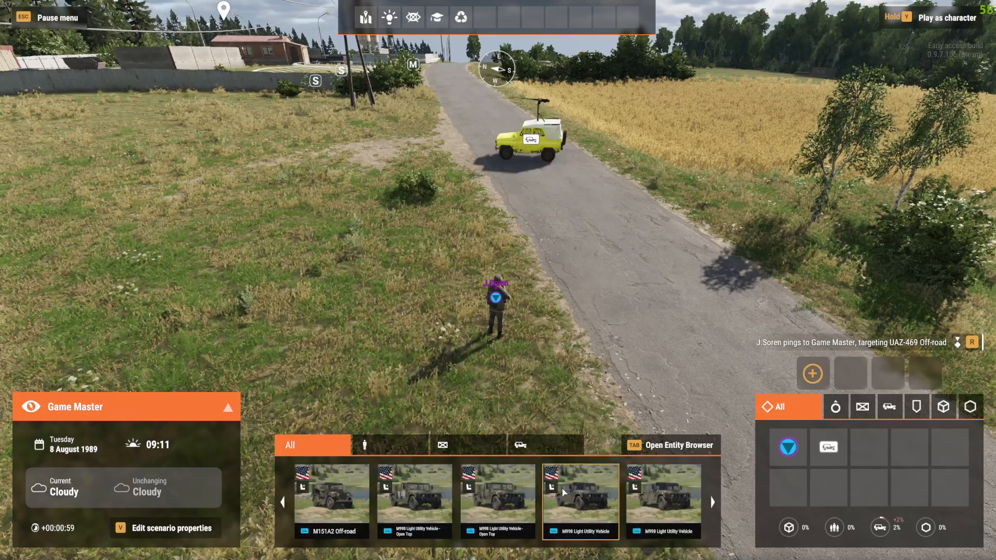
scroll(564, 491, down, 2)
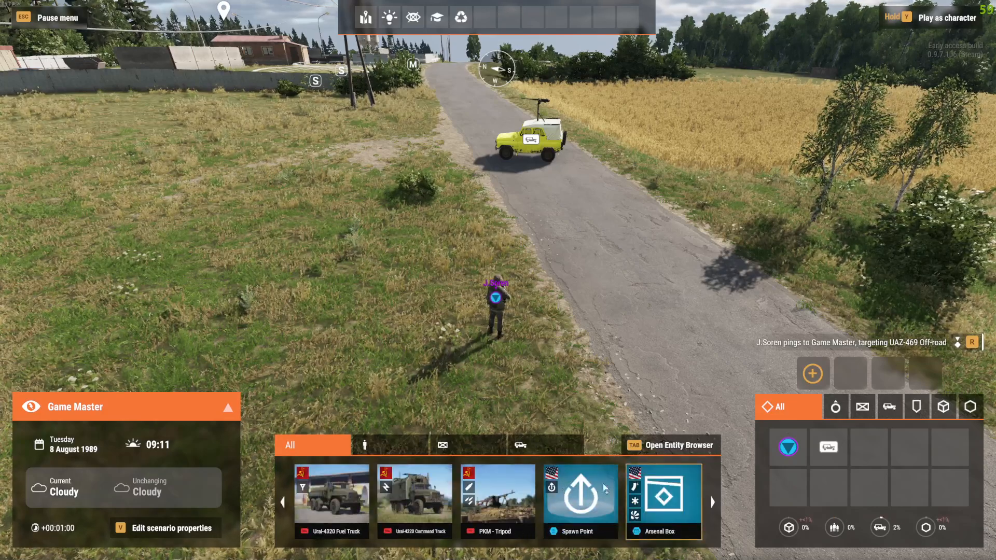
click(498, 301)
Step: Take control of the soldier and move the M72A3 launcher from the Arsenal Box into the second weapon slot
right_click(498, 301)
click(547, 346)
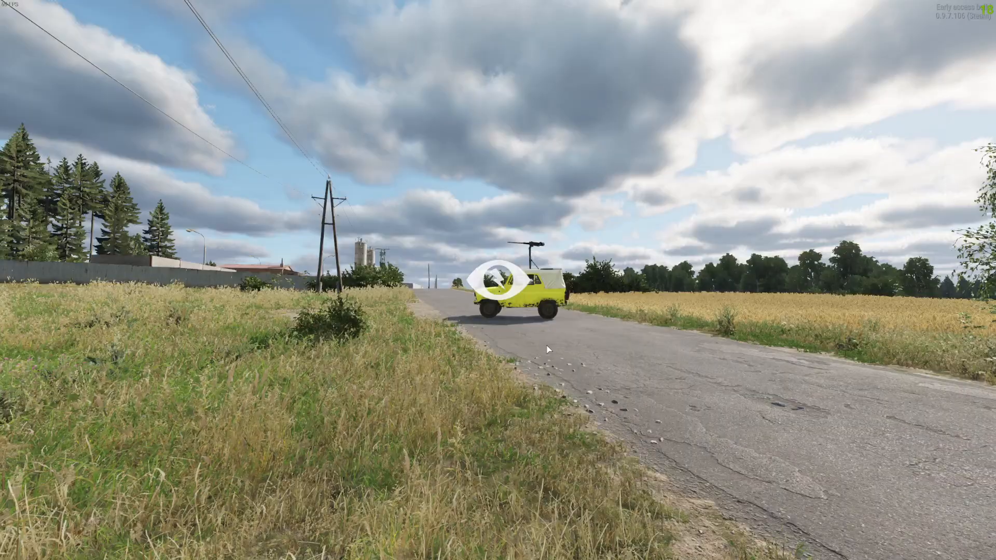
key(w)
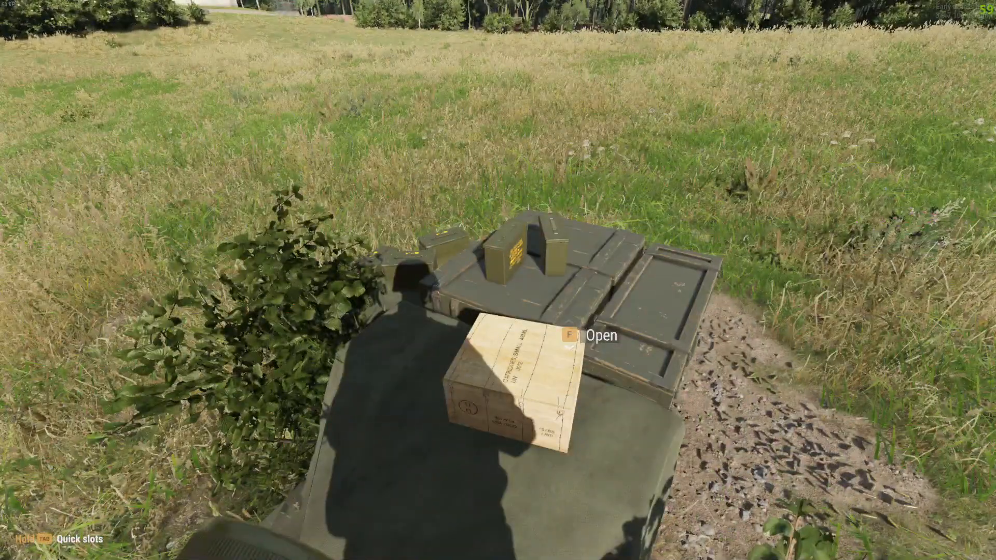
key(f)
key(e)
key(e)
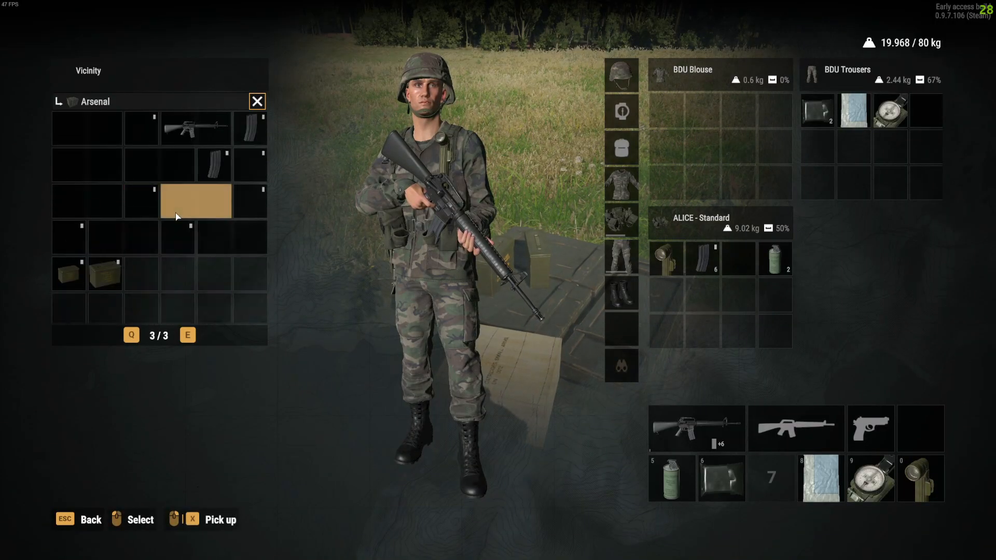
key(q)
key(q)
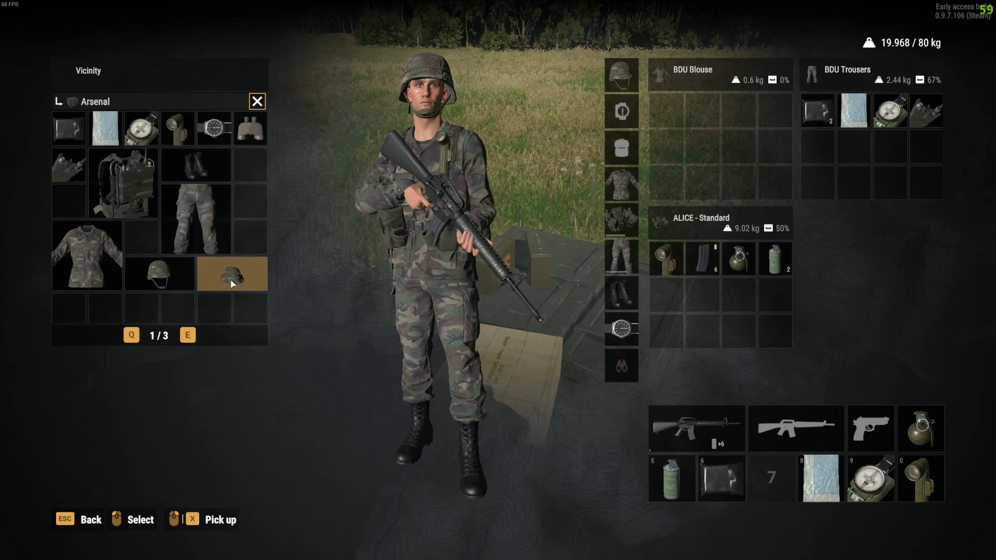
key(q)
drag(230, 241, 805, 421)
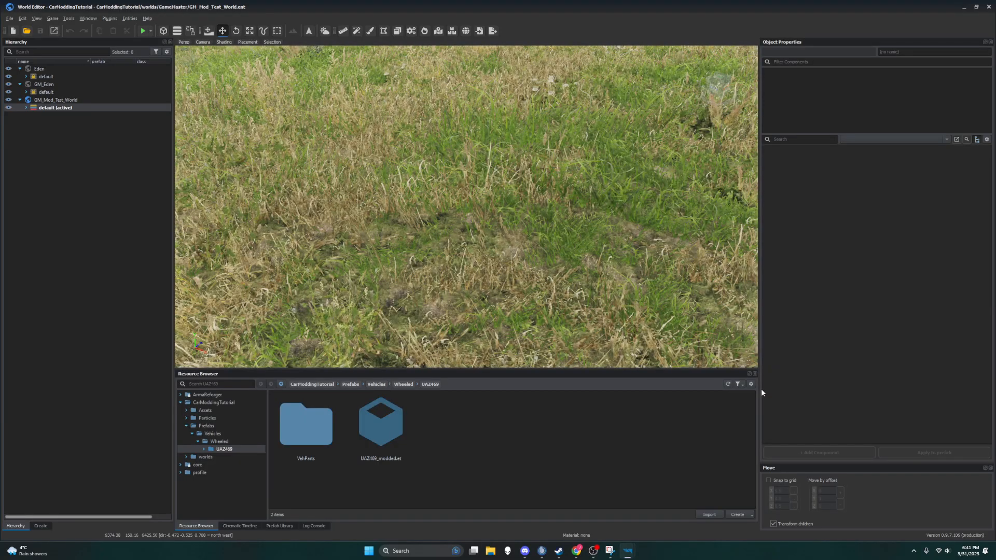
Step: Start play mode again in GM_Mod_Test_World and bring the soldier and the yellow UAZ469 into the Game Master view
click(139, 34)
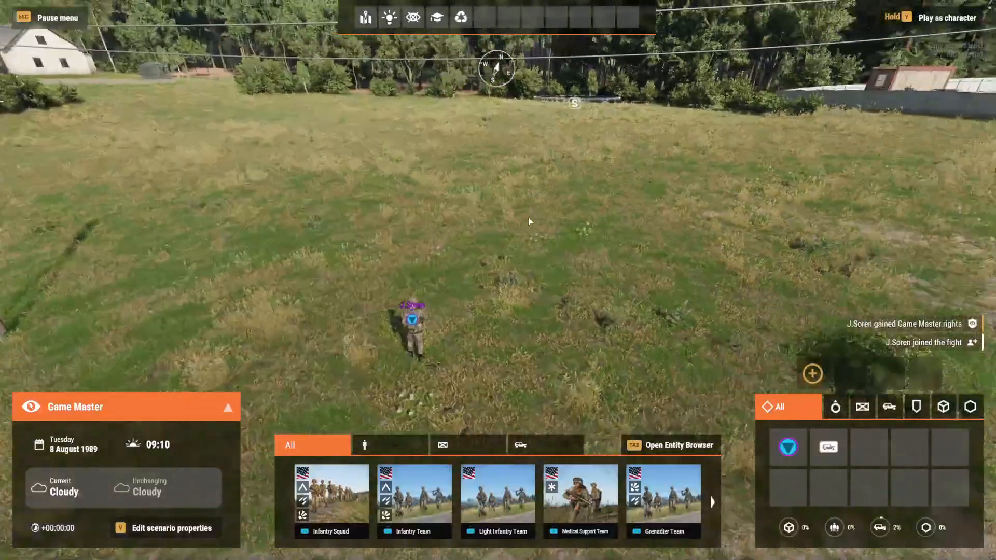
right_drag(528, 222, 717, 230)
key(a)
key(s)
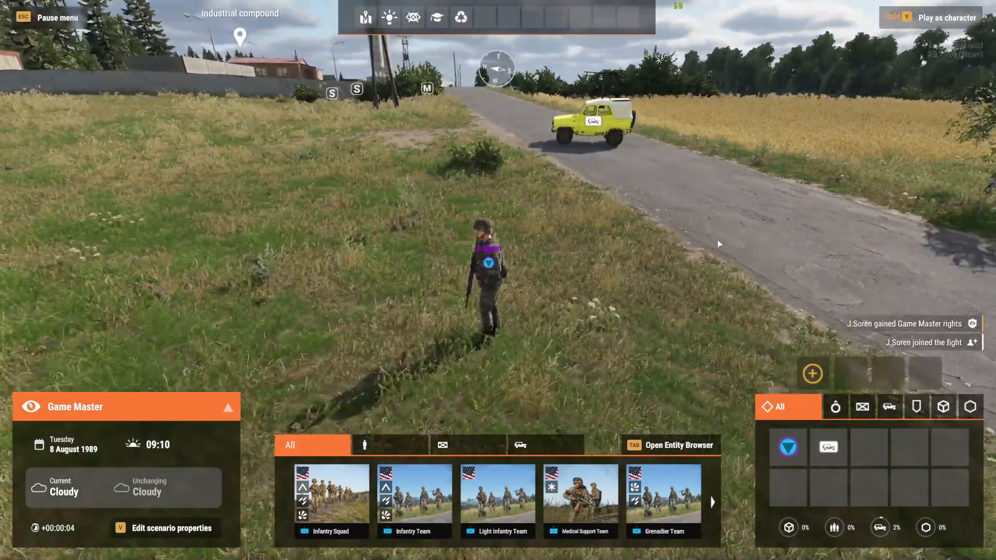
Step: Find the US Arsenal Box in the entity list and place it in the grass near the soldier
scroll(459, 505, down, 8)
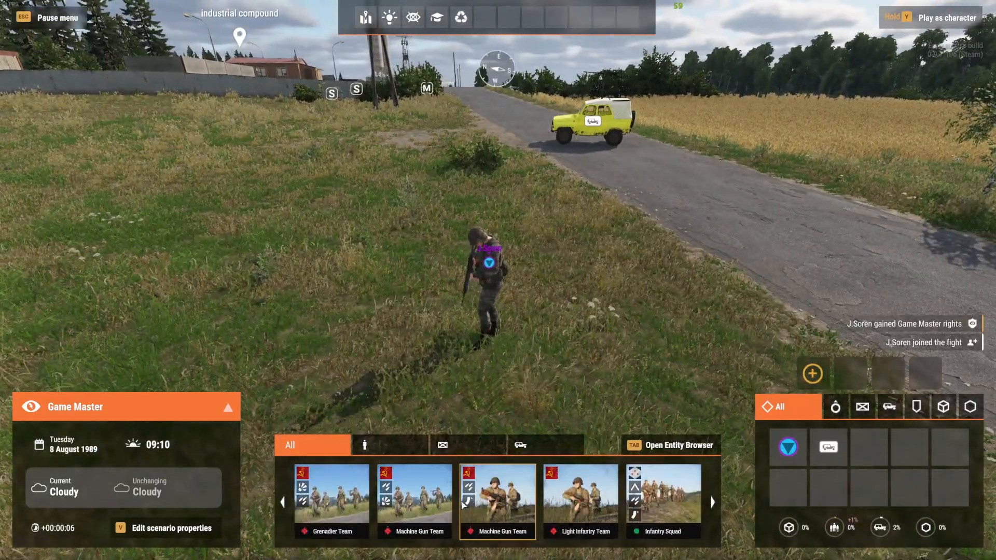
scroll(463, 493, down, 4)
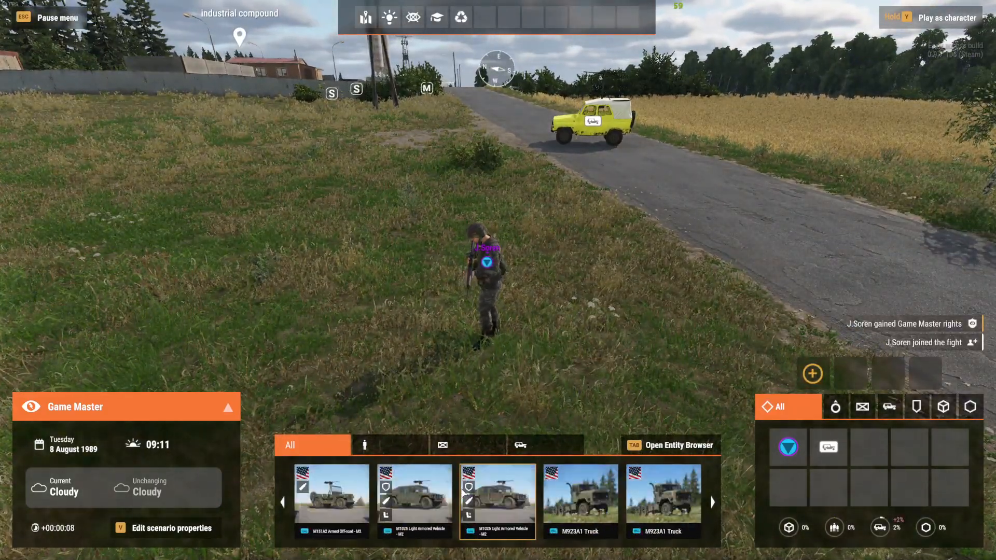
scroll(410, 498, down, 2)
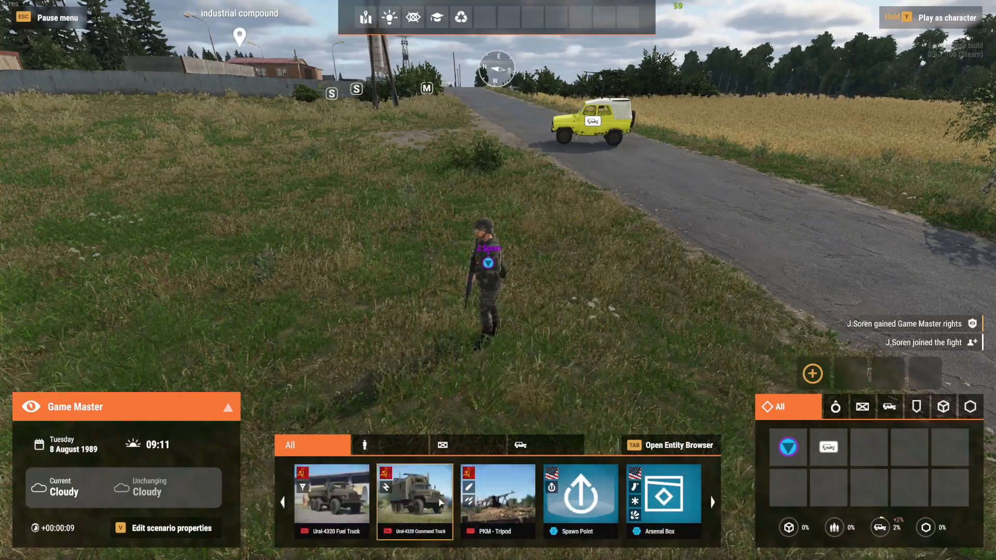
click(643, 502)
click(290, 322)
Step: Play as the soldier and equip the M72A3 launcher from the new Arsenal Box as the second weapon
right_click(490, 267)
click(532, 306)
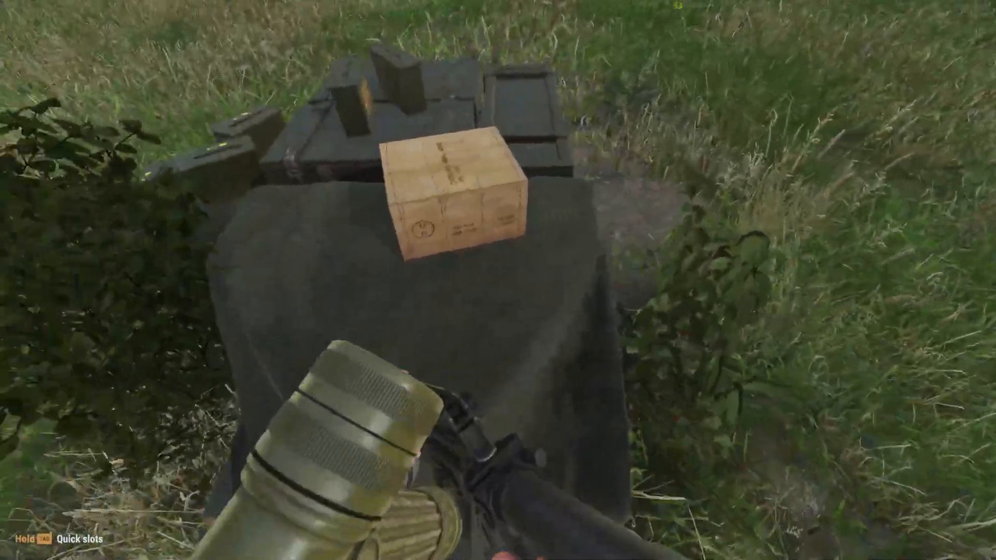
key(f)
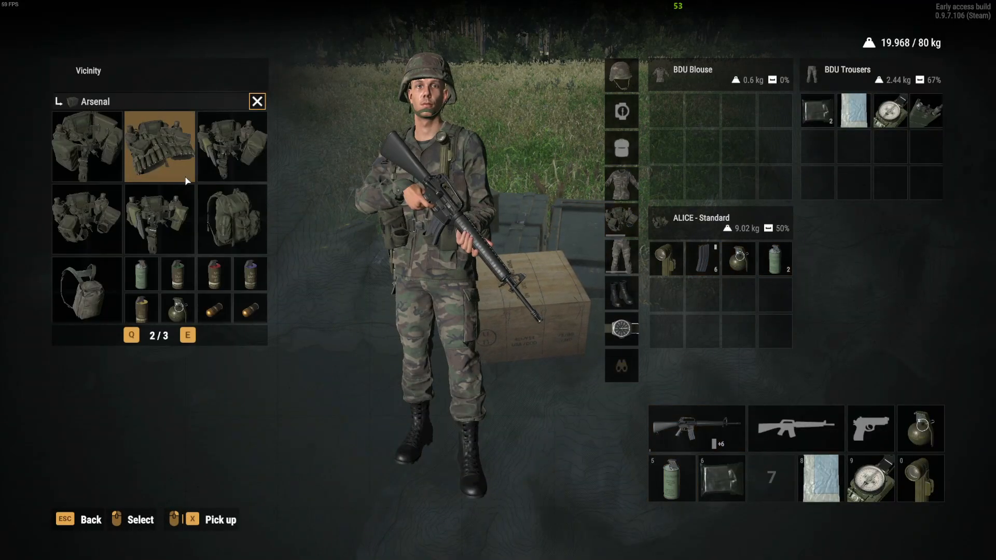
drag(215, 231, 781, 433)
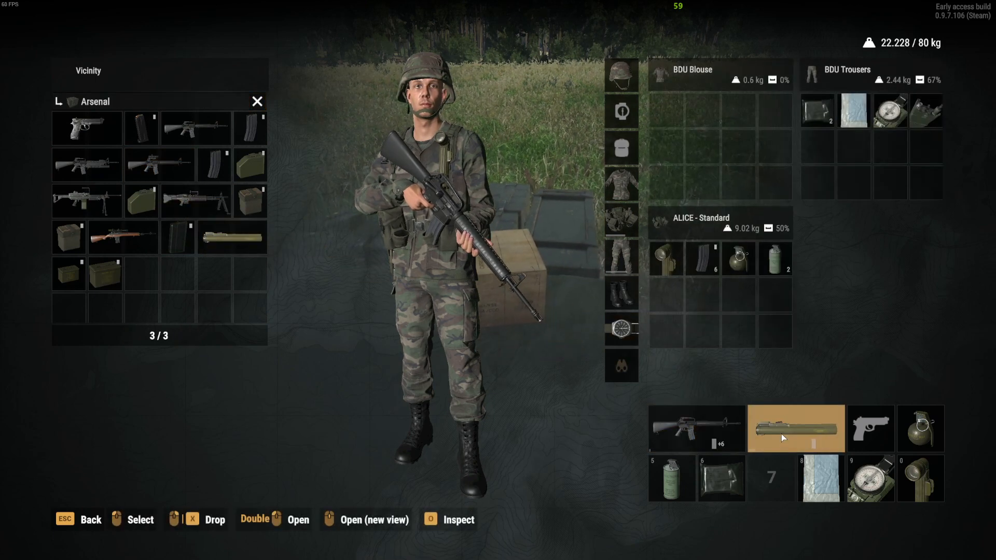
key(Escape)
Step: Ready the M72A3 launcher, aim through its sight at the yellow UAZ469 on the road and fire one rocket
key(2)
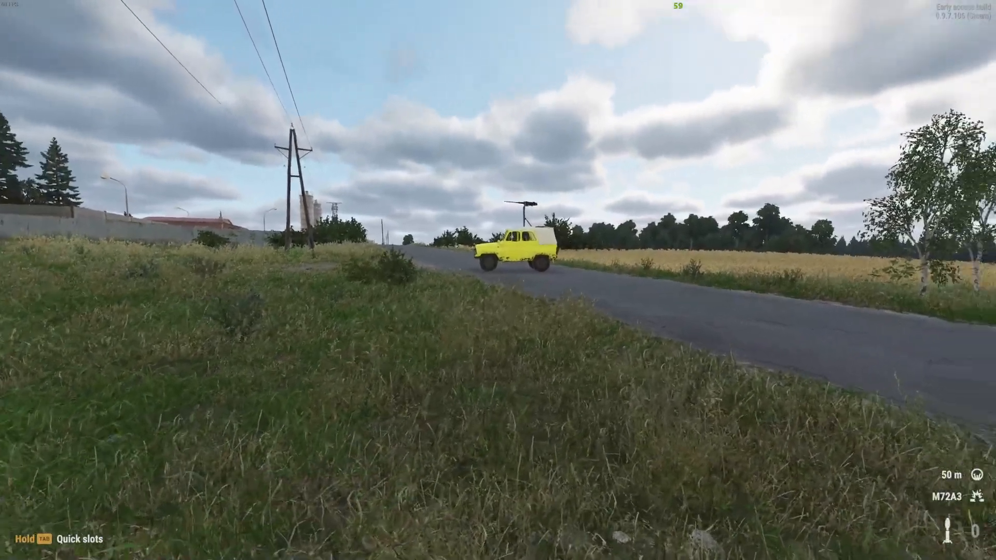
key(ctrl+super)
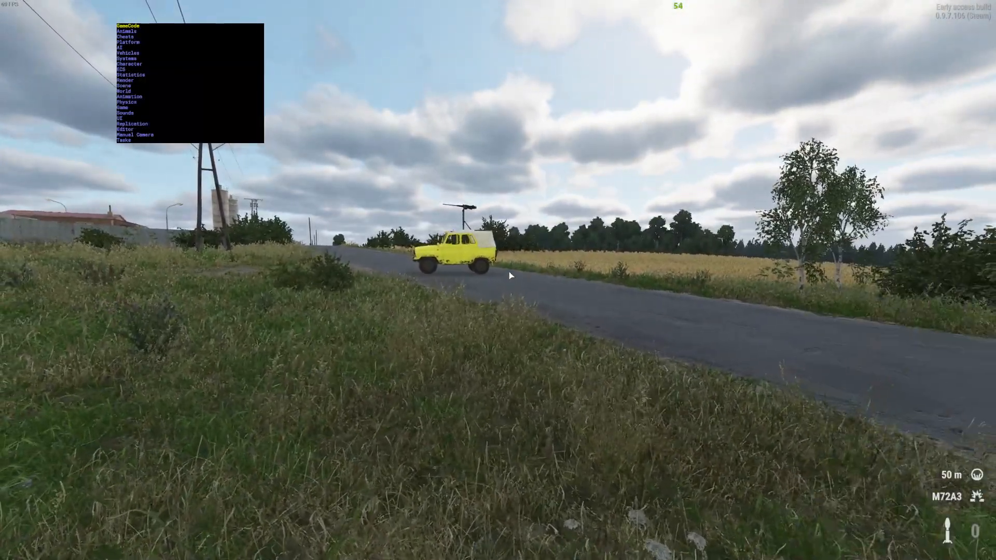
key(ctrl+super)
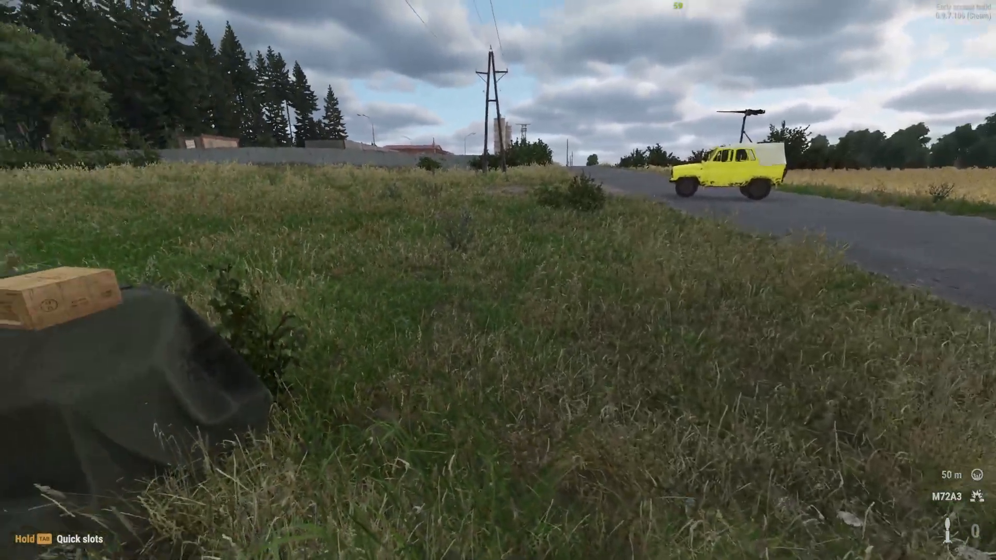
key(2)
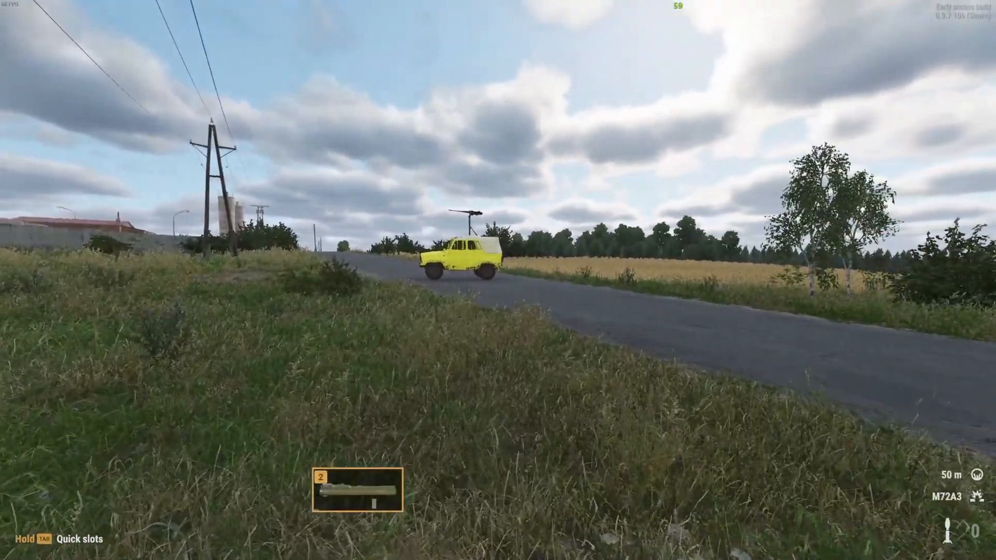
right_click(498, 280)
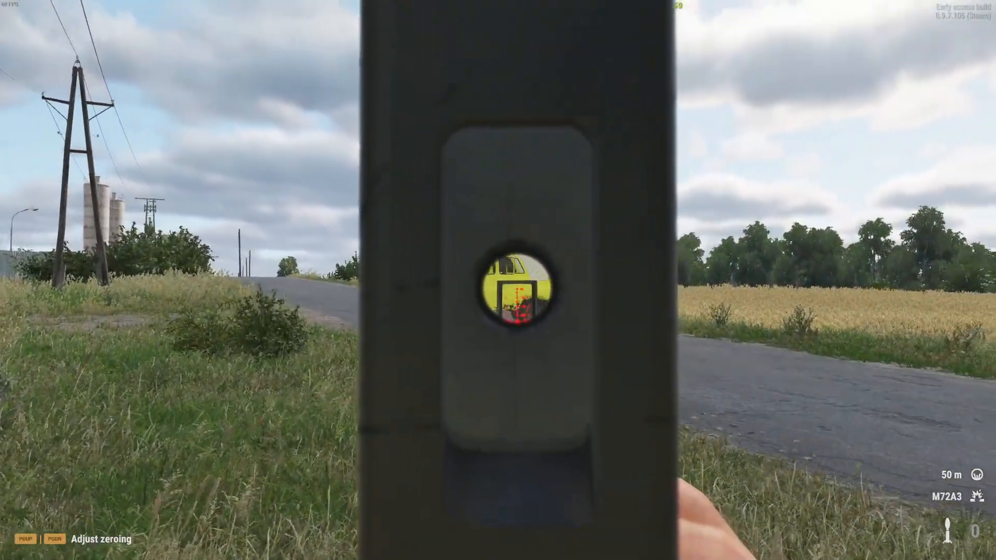
click(498, 280)
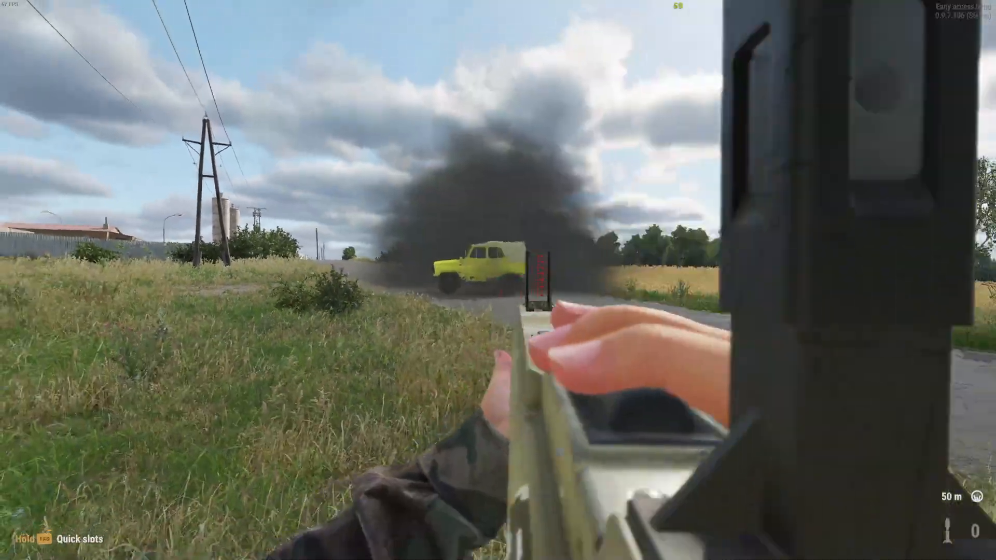
Step: Switch to the Game Master view and inspect the armor, fuel and status of the yellow UAZ469 on the road
key(alt)
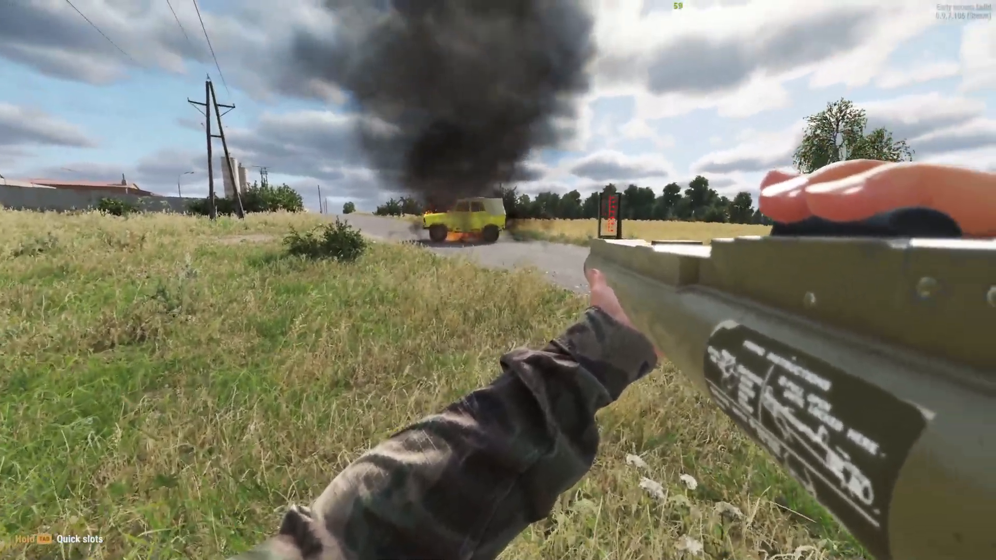
key(y)
key(w)
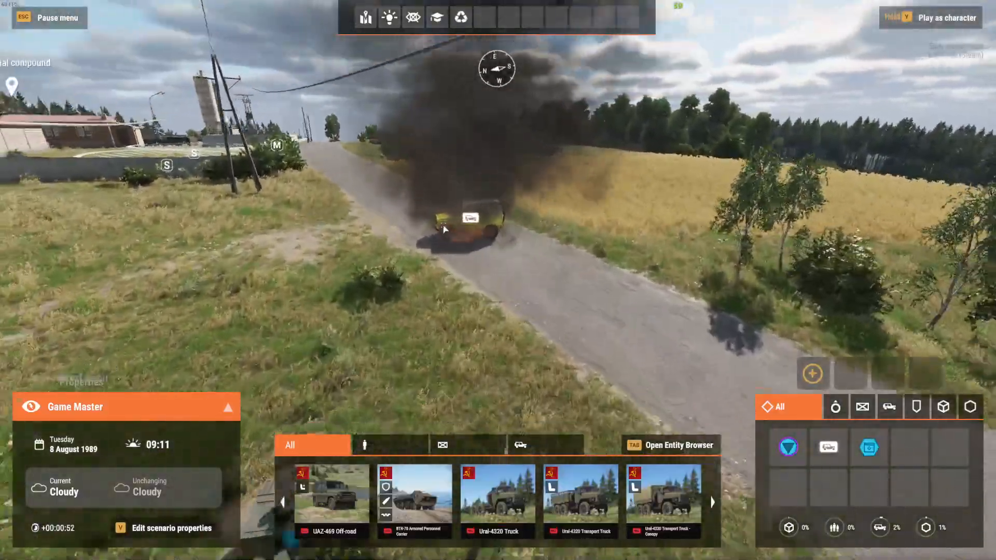
key(w)
mouse_move(414, 242)
right_down()
mouse_move(371, 244)
mouse_move(411, 318)
right_up()
mouse_move(448, 316)
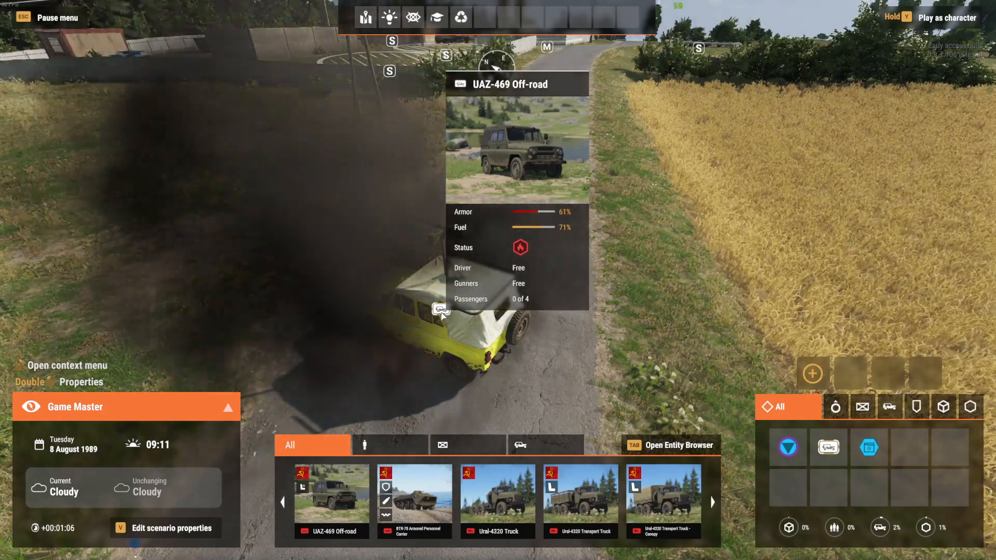
Step: Heal and refuel the yellow UAZ469
right_click(441, 313)
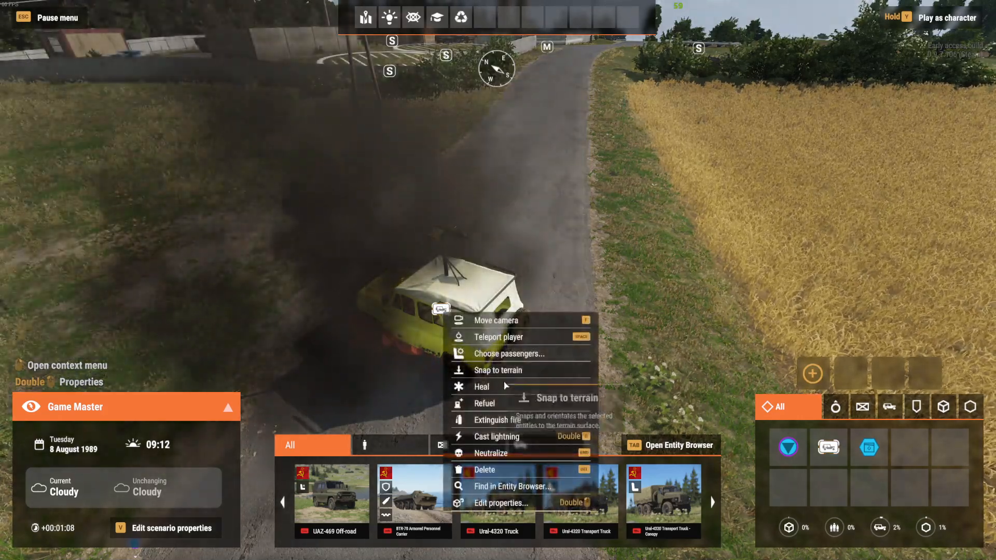
click(497, 390)
mouse_move(441, 310)
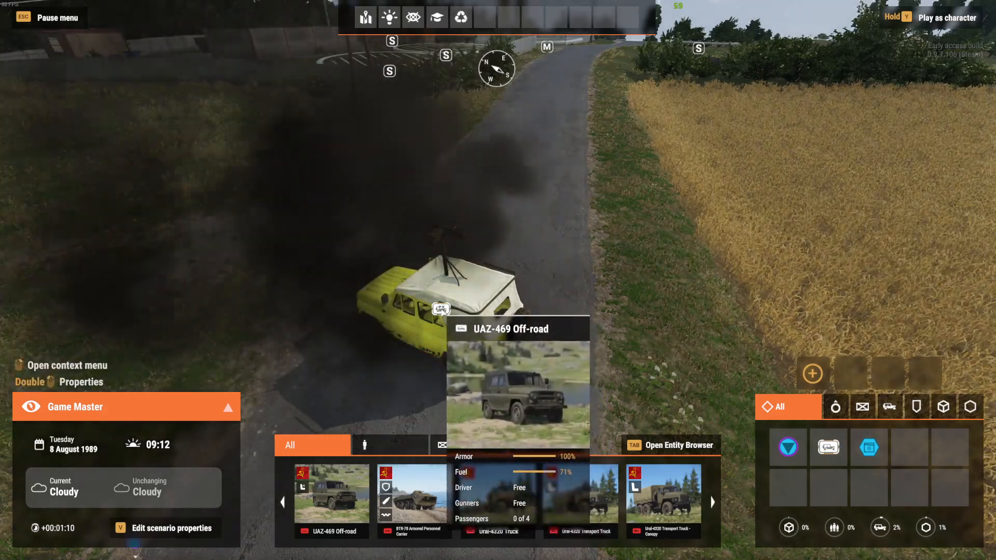
right_click(441, 310)
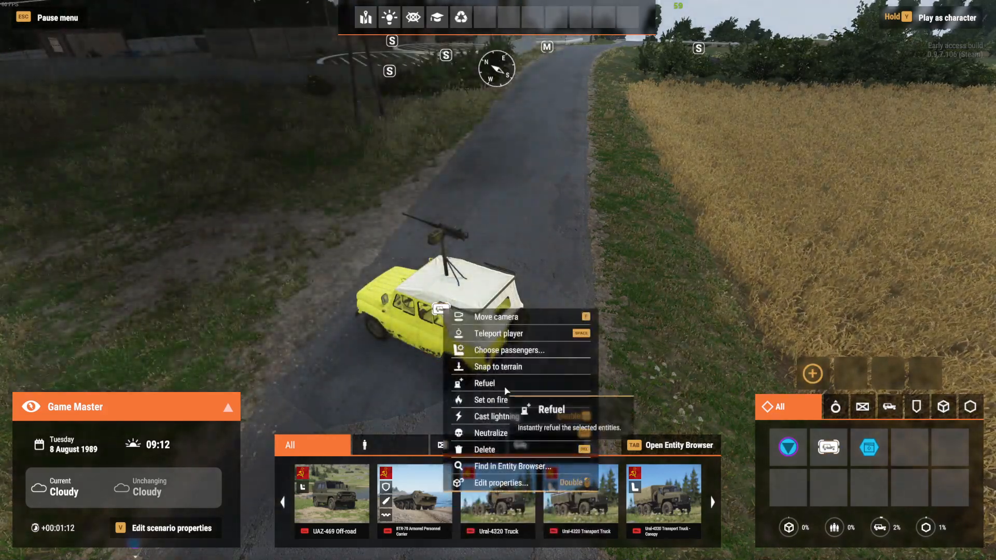
click(504, 386)
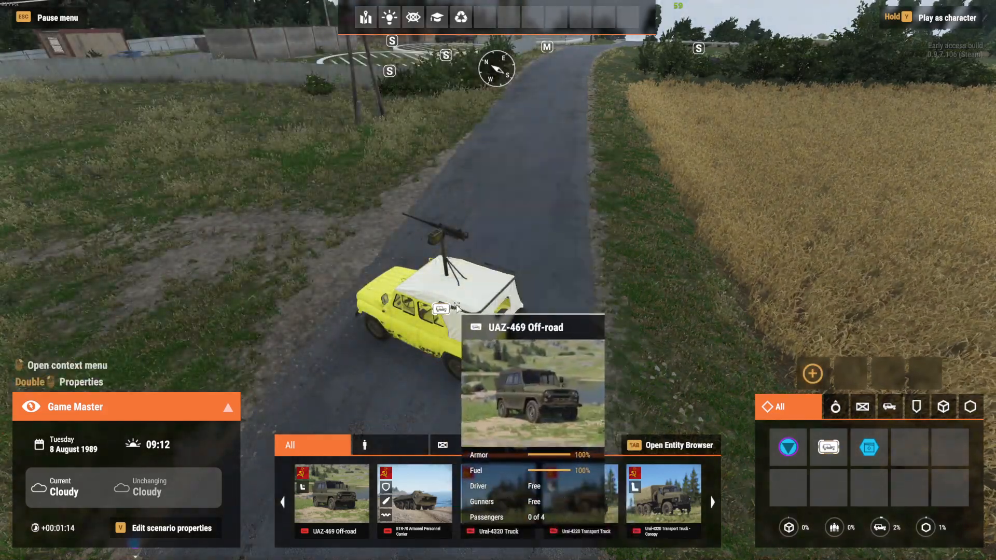
Step: Place a standard UAZ-469 Off-road in the grass between the Arsenal Box and the yellow UAZ469 for comparison
right_drag(366, 277, 381, 302)
key(s)
click(332, 493)
Step: Check the soldier's available actions and character properties
mouse_move(439, 320)
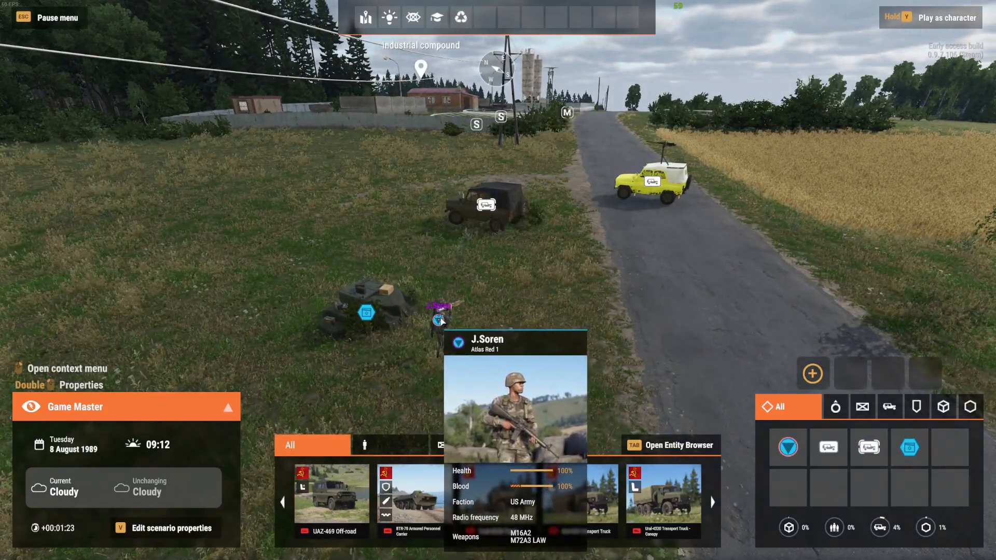
right_click(442, 321)
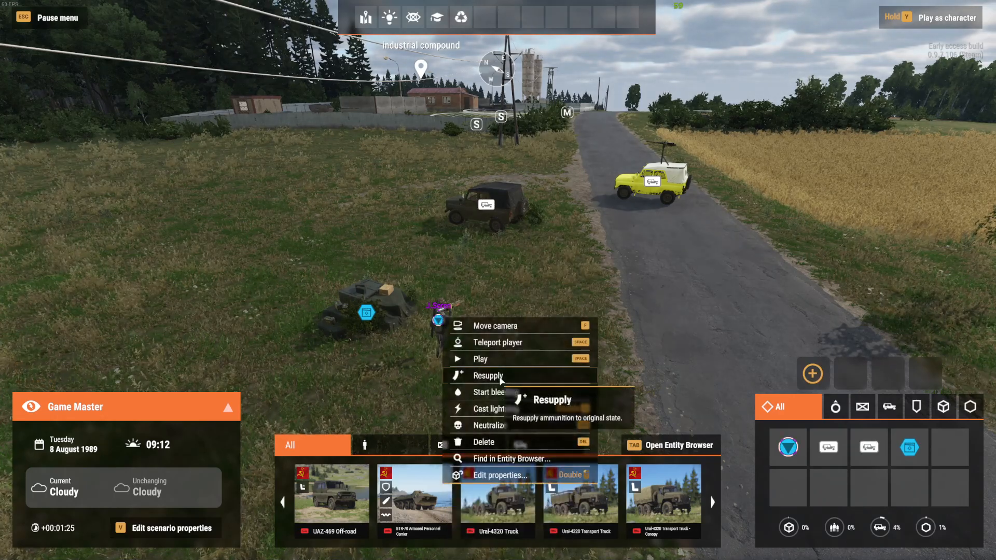
double_click(441, 321)
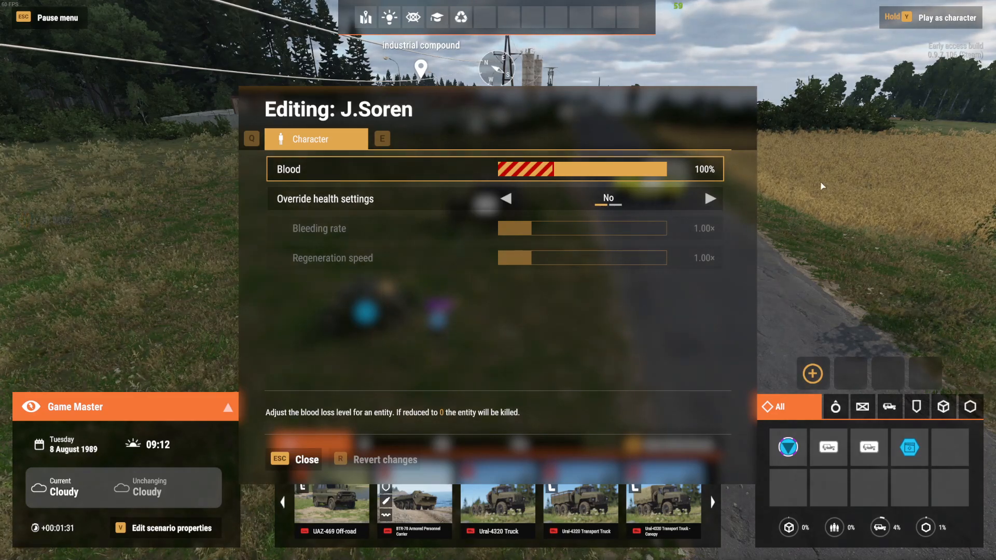
key(Escape)
Step: Play as the soldier and replace the spent launcher with a fresh M72A3 from the Arsenal Box
key(y)
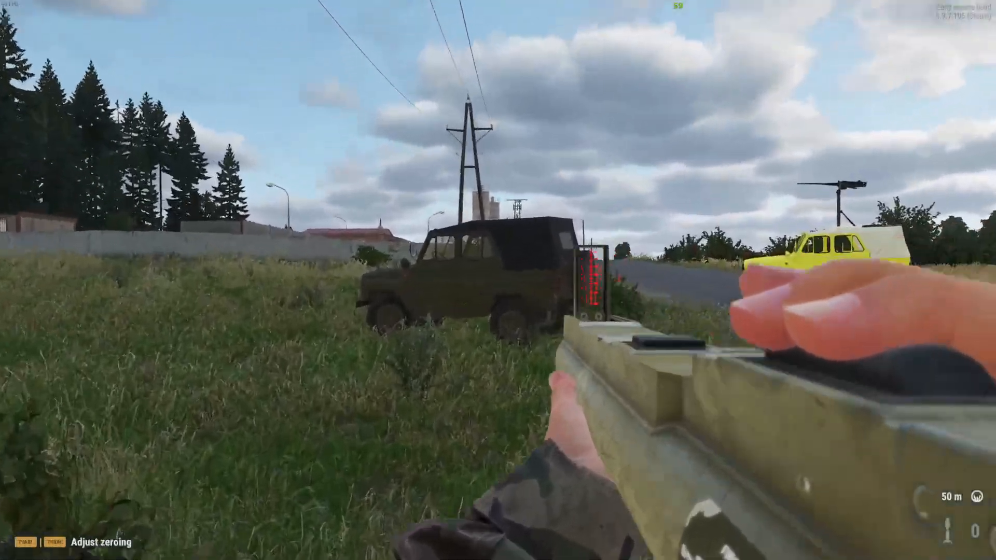
right_click(498, 280)
right_click(498, 280)
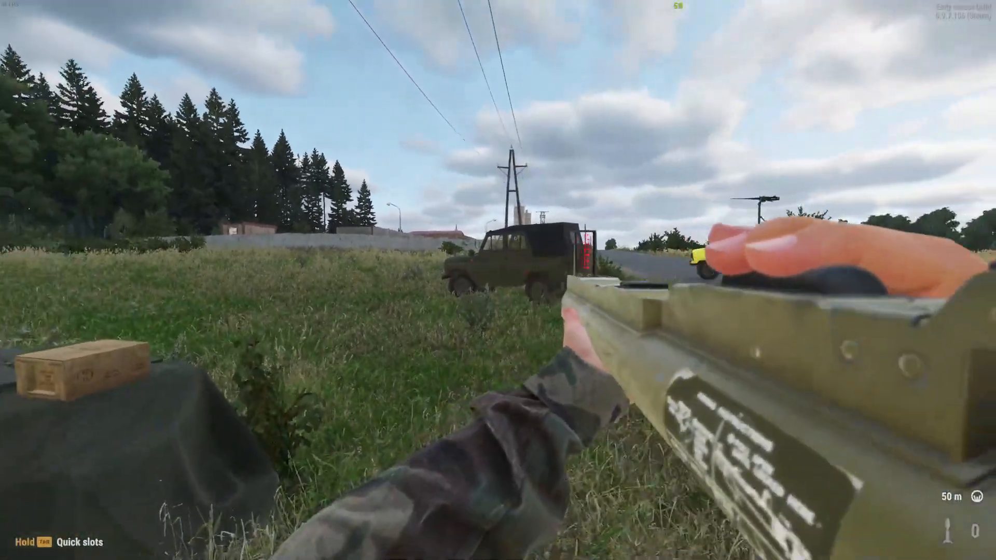
key(f)
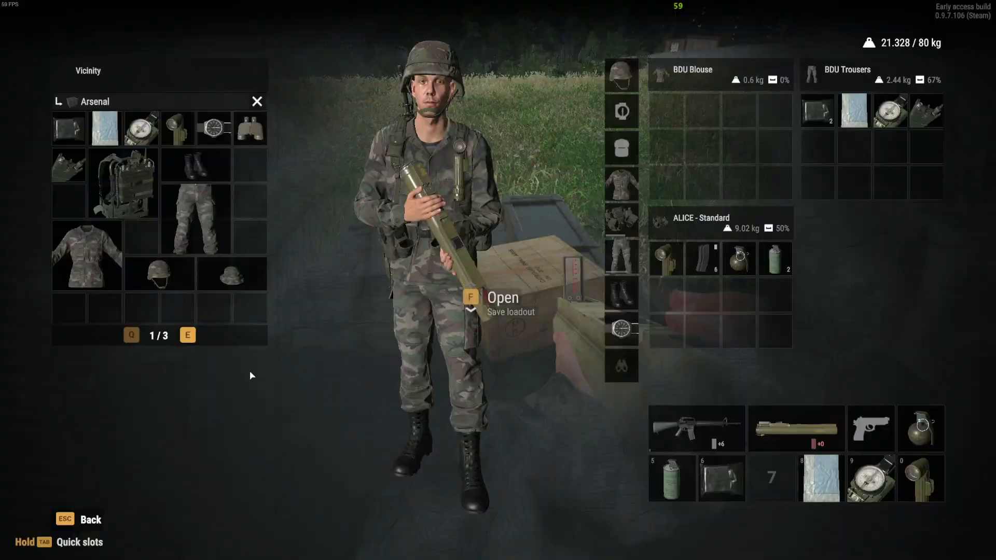
key(e)
key(e)
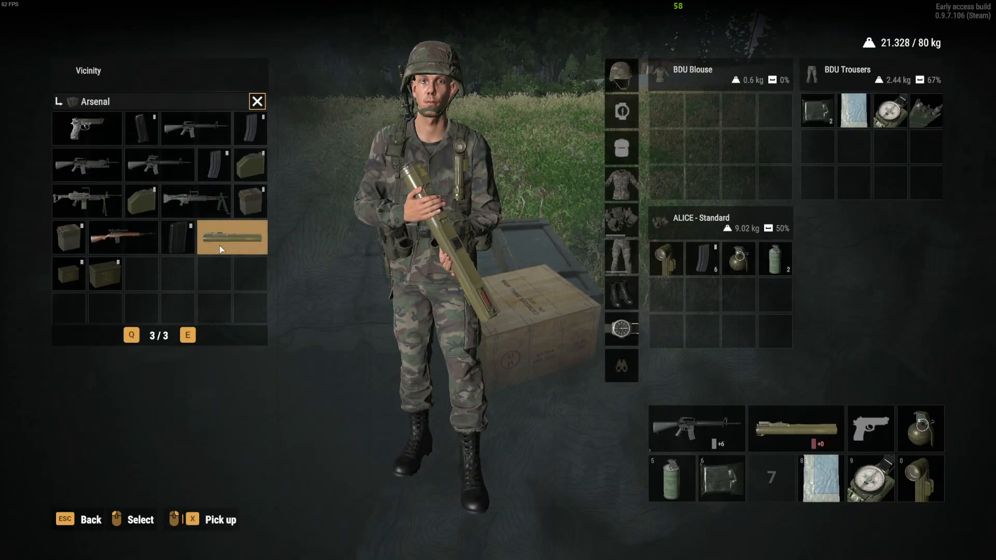
drag(220, 246, 512, 300)
drag(818, 427, 808, 427)
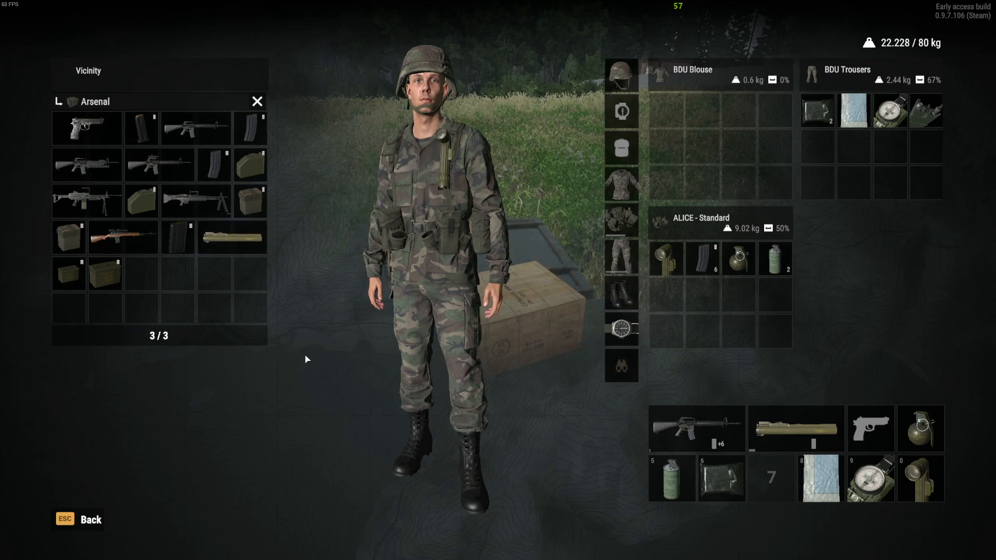
key(Escape)
Step: Back away from the Arsenal Box, ready the new M72A3 and fire it at the green UAZ-469 Off-road
key(s)
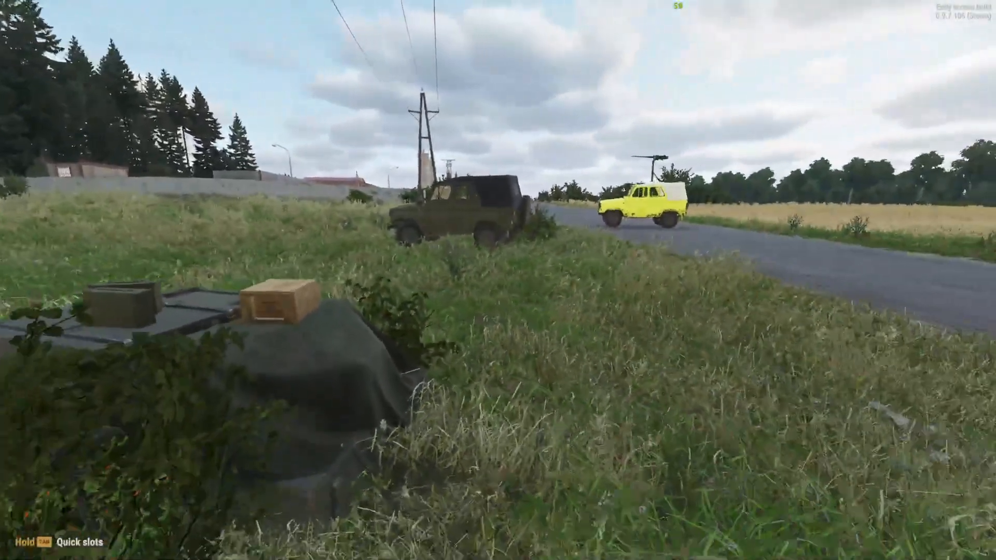
key(2)
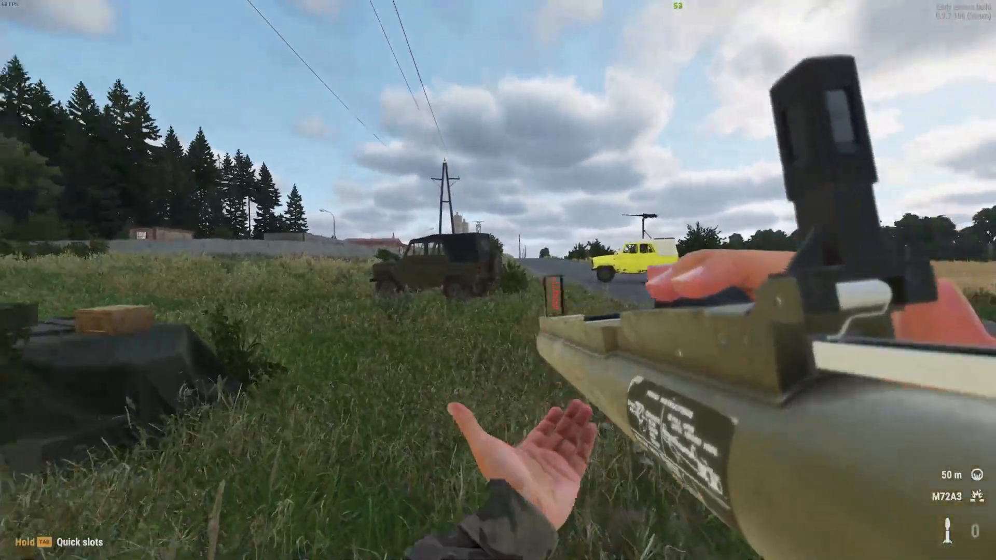
right_click(498, 280)
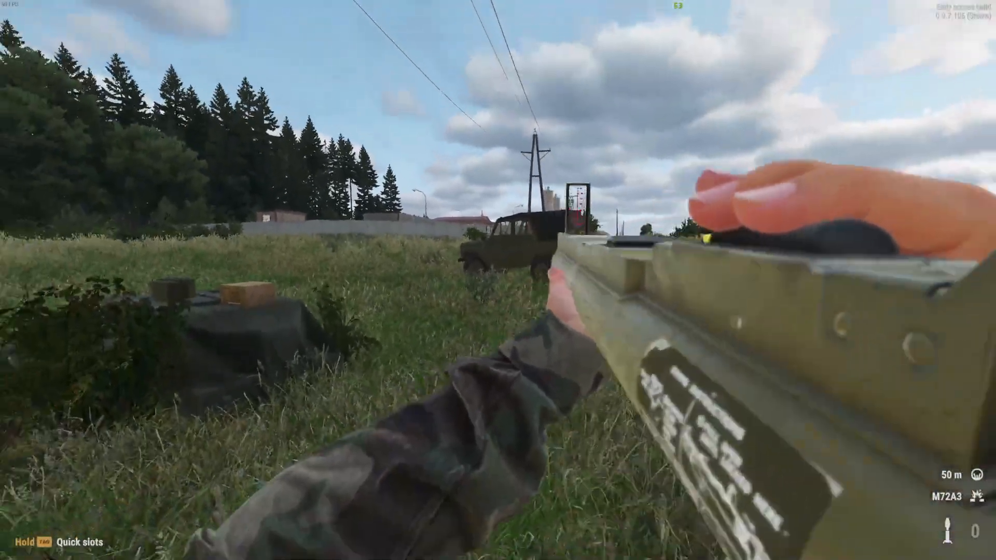
right_click(498, 281)
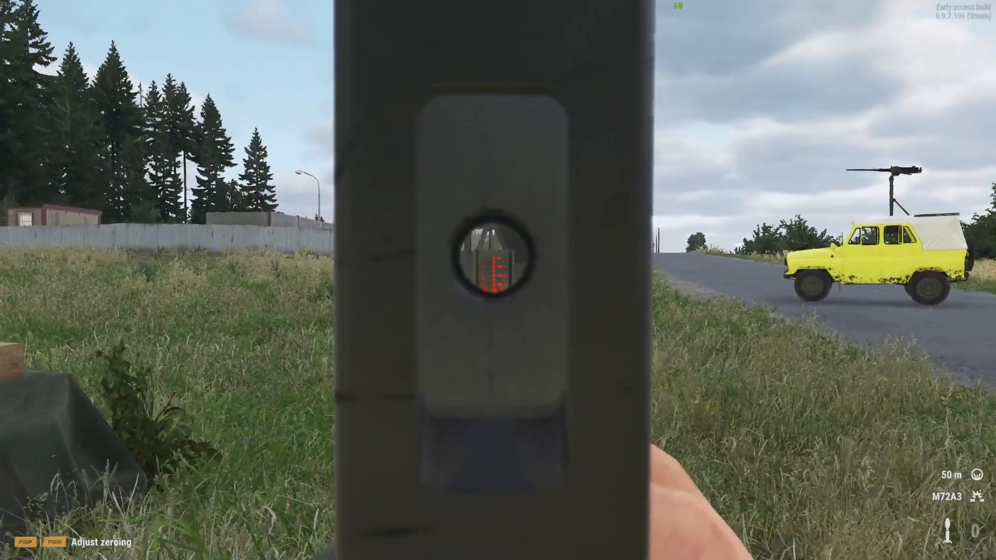
click(498, 280)
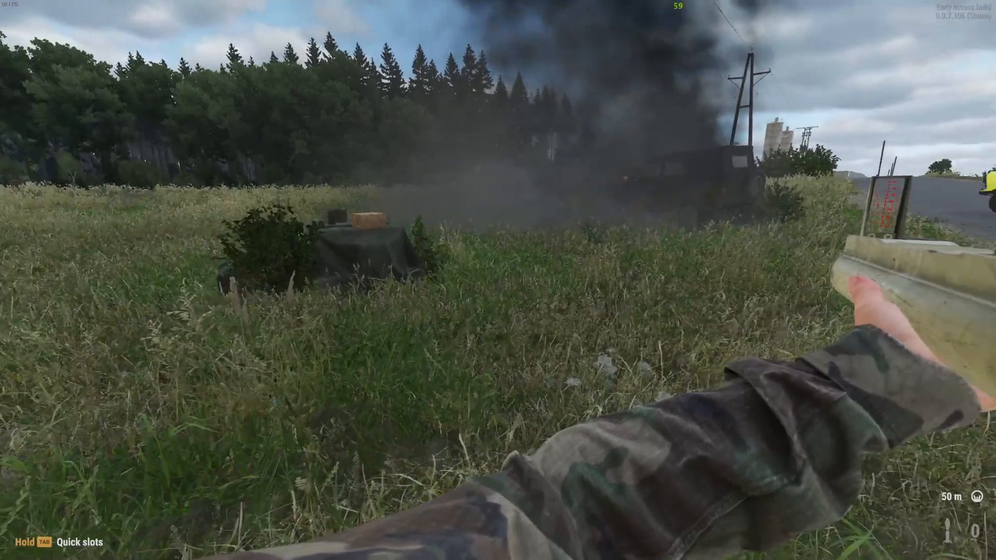
Step: Return to the Game Master view and examine the green UAZ-469's available actions, vehicle properties, armor, fuel and status
key(y)
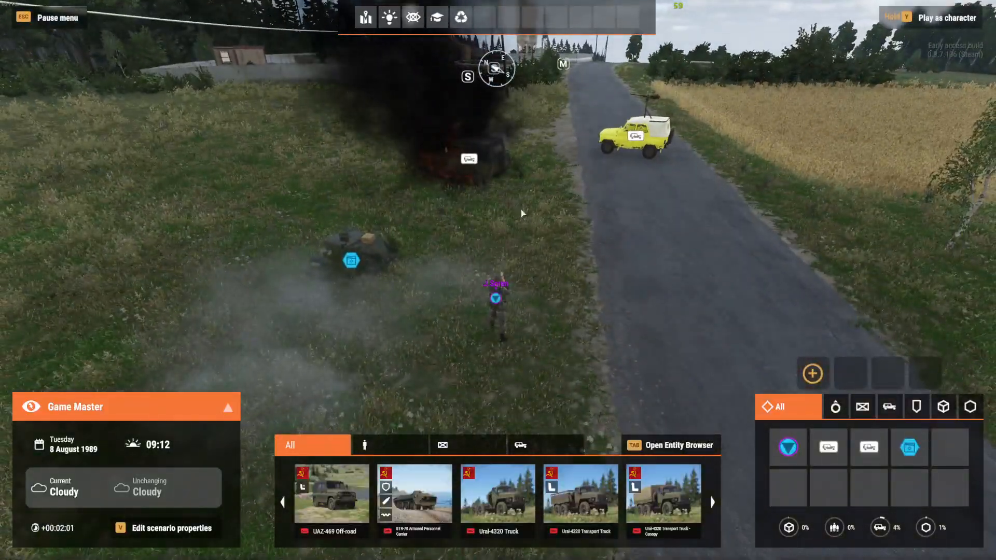
right_click(476, 167)
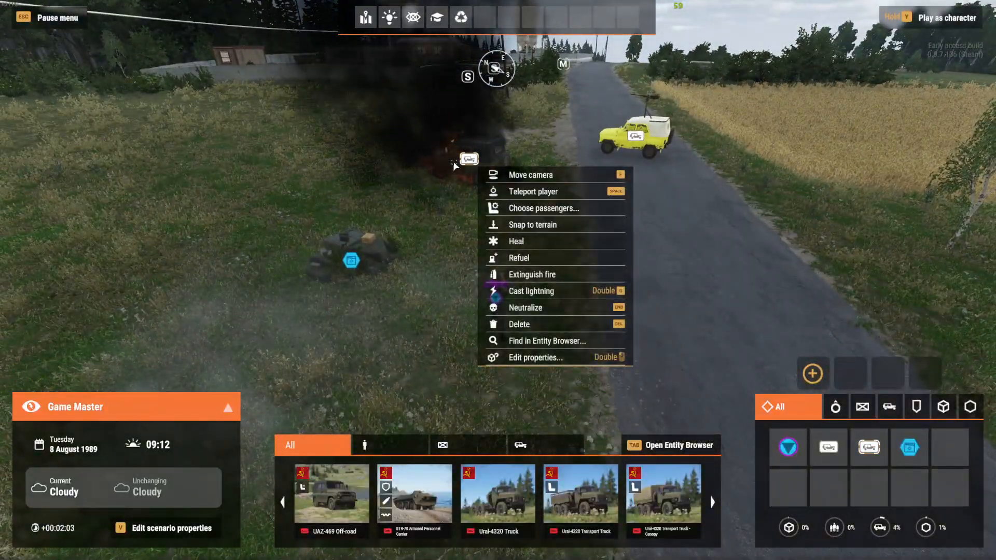
click(456, 163)
double_click(471, 166)
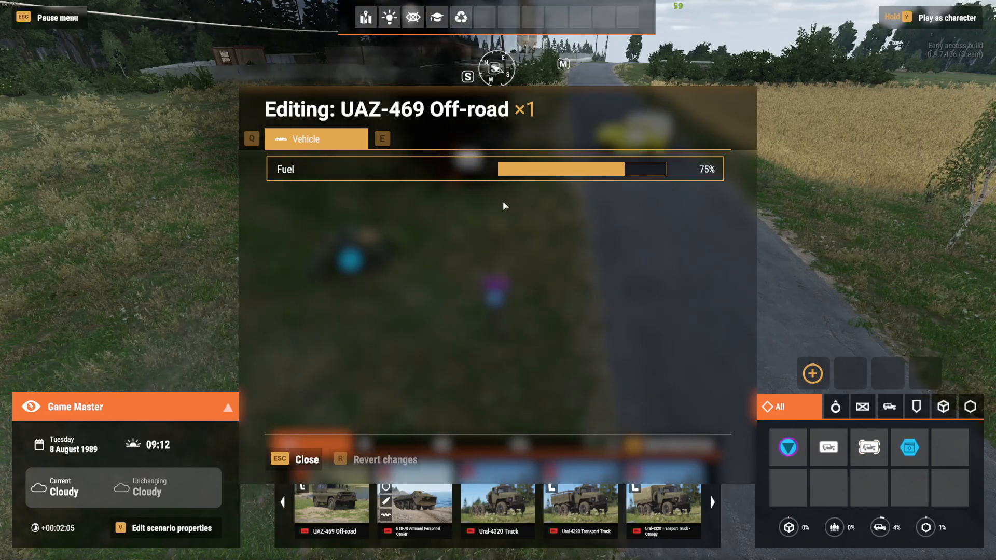
key(Escape)
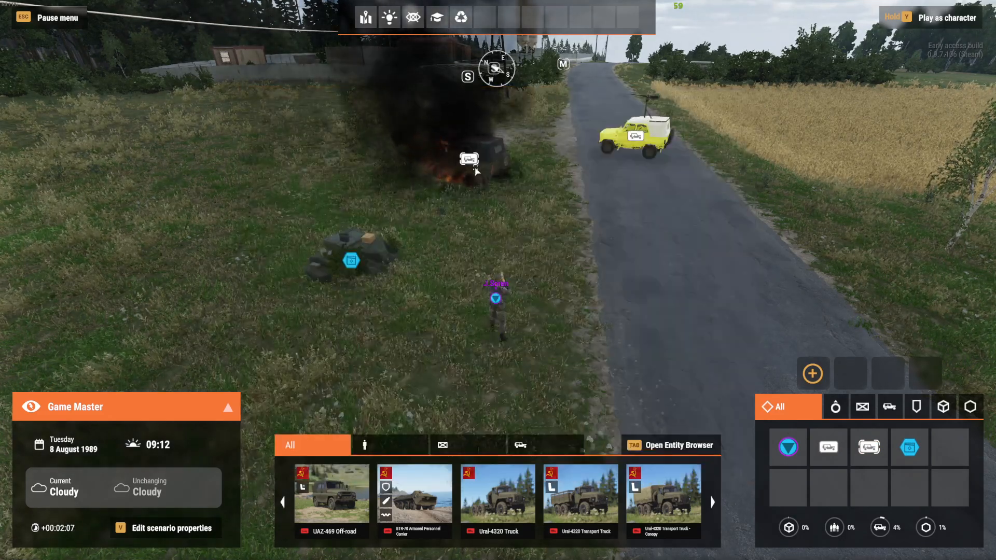
right_click(476, 167)
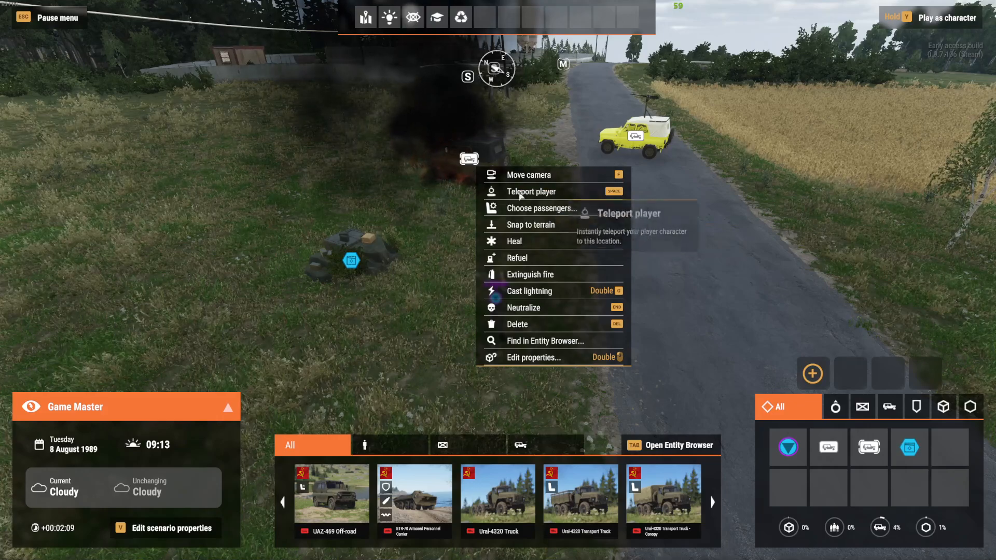
click(461, 166)
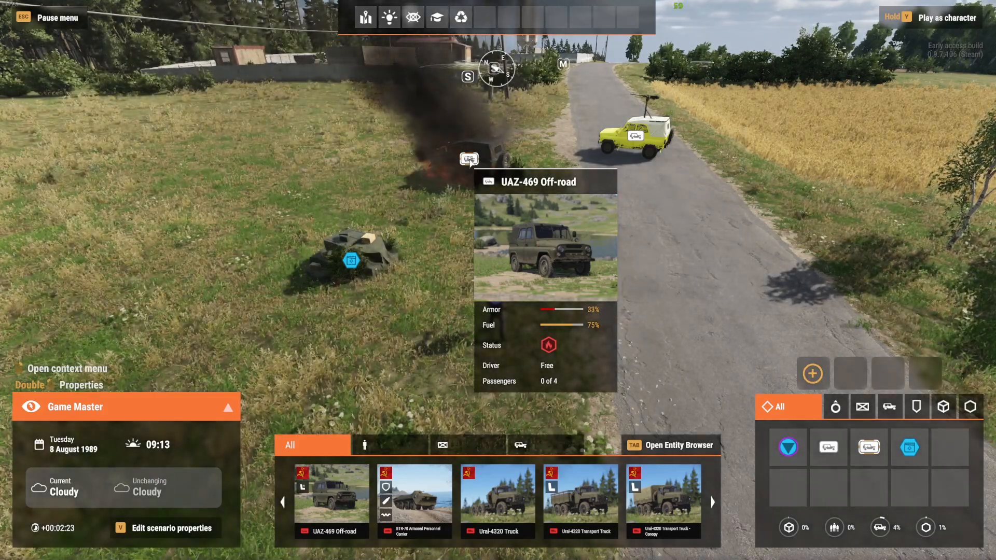
mouse_move(467, 160)
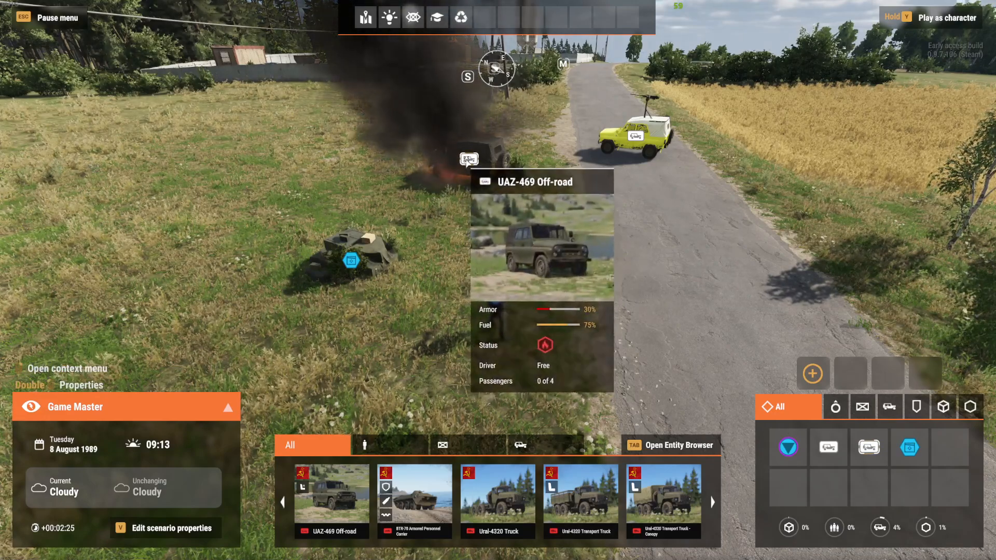